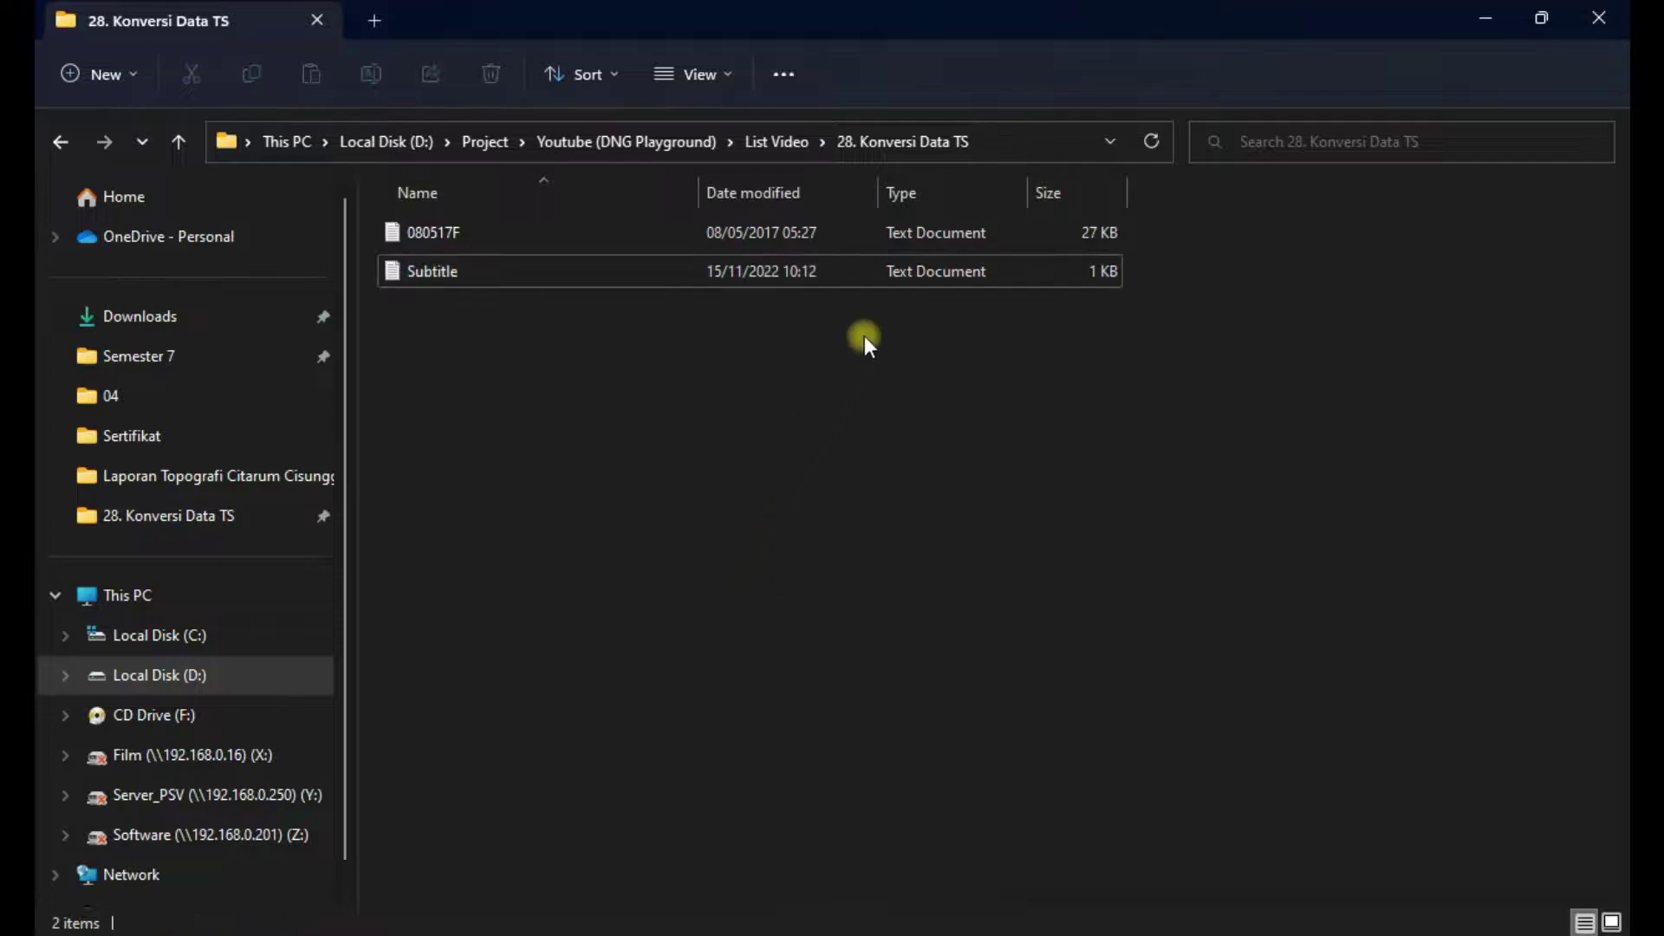
Open the text document 080517F from the 28. Konversi Data TS folder in Notepad and maximize its window
{"action": "left_click", "coordinate": [938, 236]}
{"action": "left_click", "coordinate": [1118, 363]}
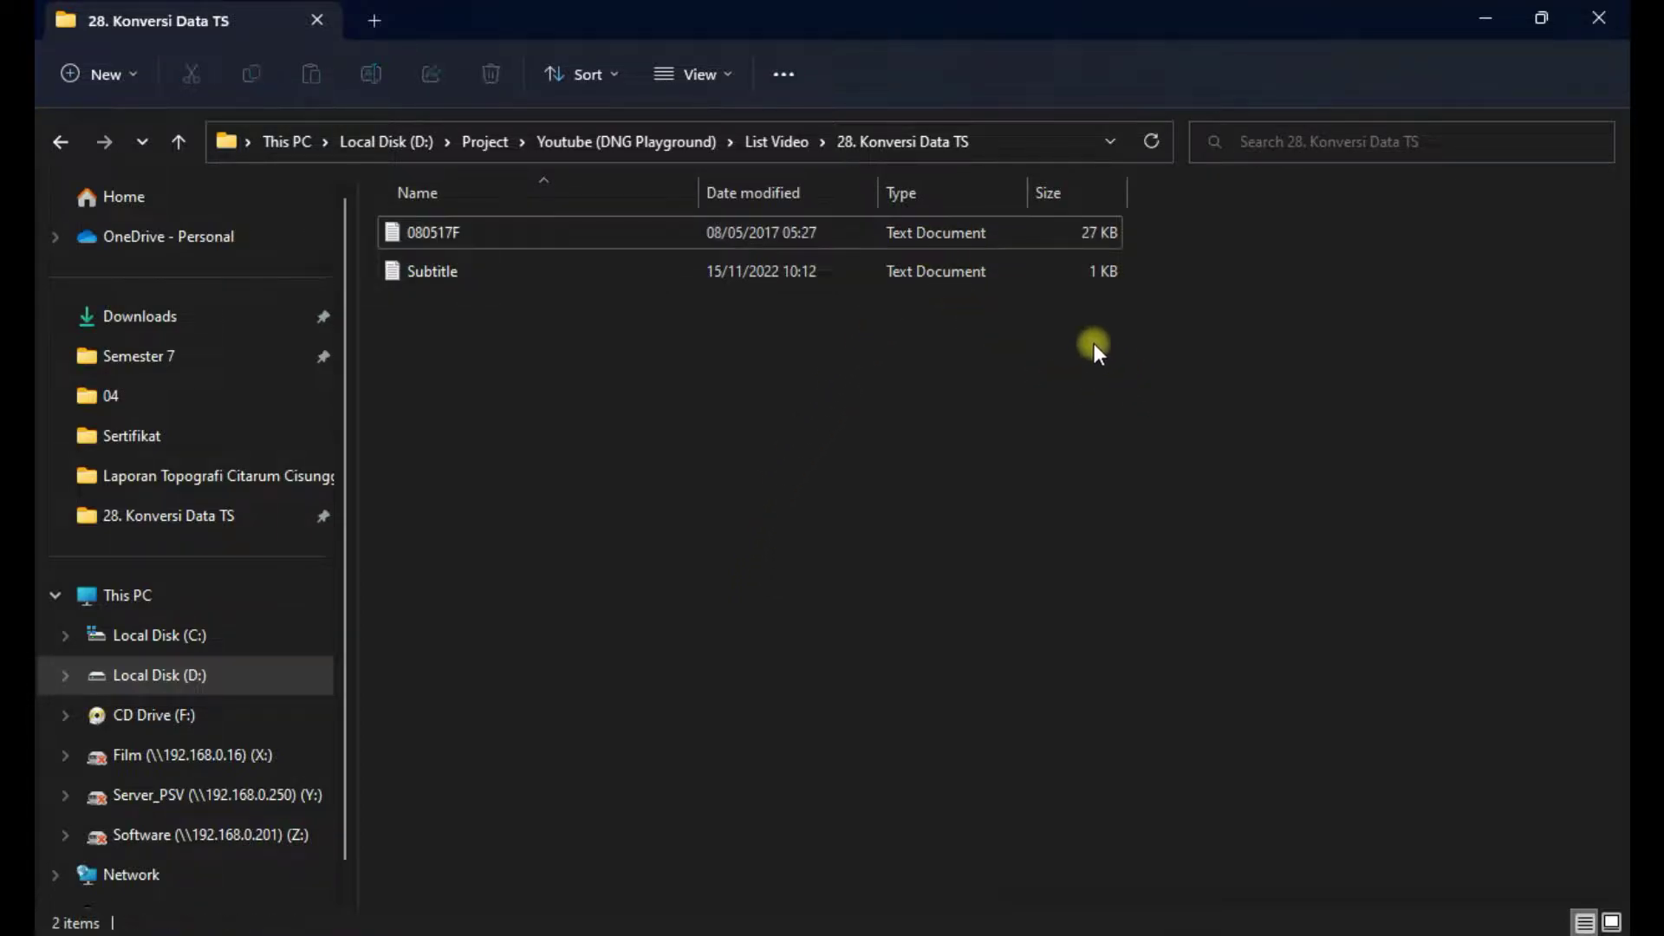
{"action": "left_click", "coordinate": [967, 236]}
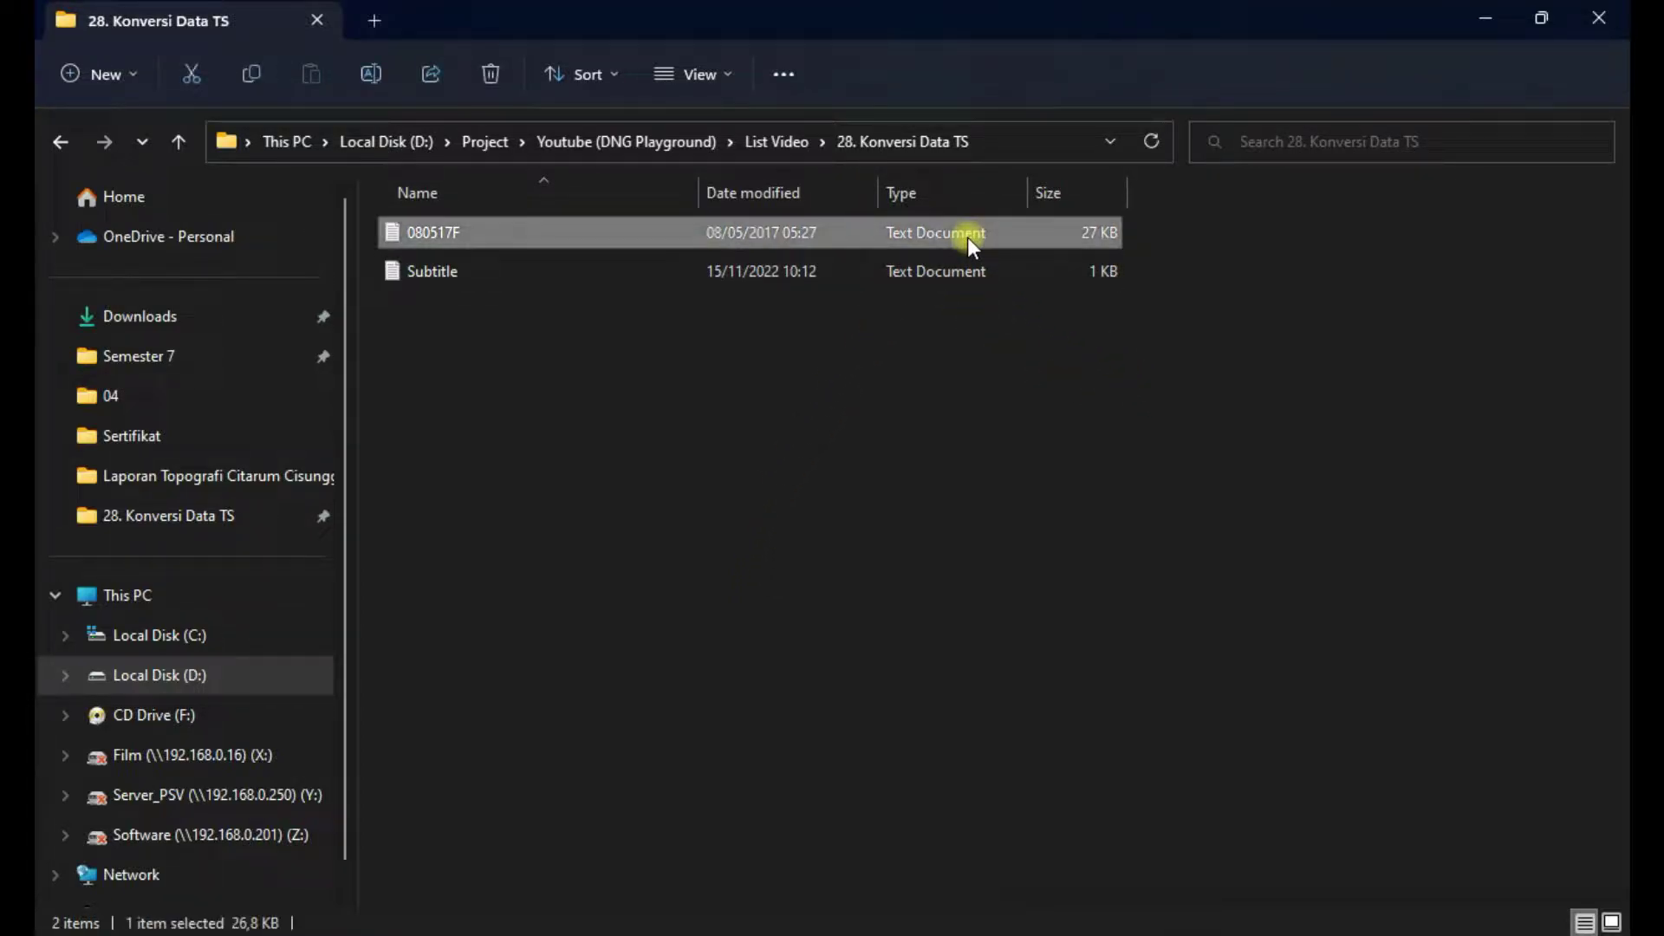
{"action": "double_click", "coordinate": [967, 236]}
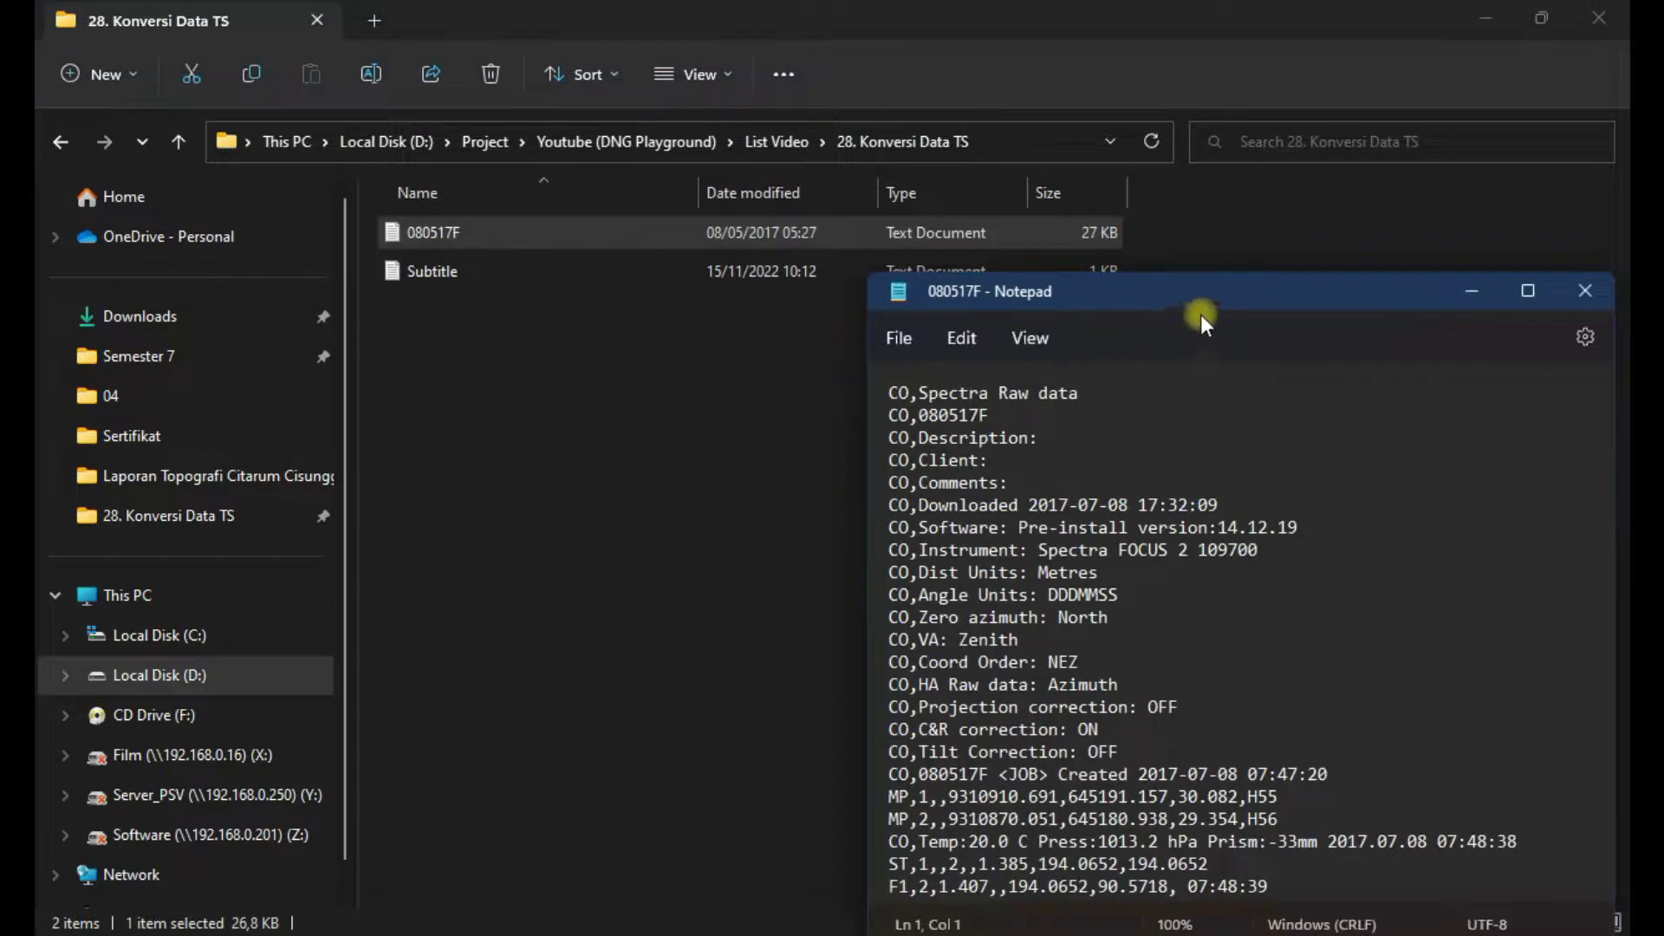
{"action": "double_click", "coordinate": [1215, 290]}
{"action": "left_click", "coordinate": [799, 227]}
{"action": "left_click", "coordinate": [686, 167]}
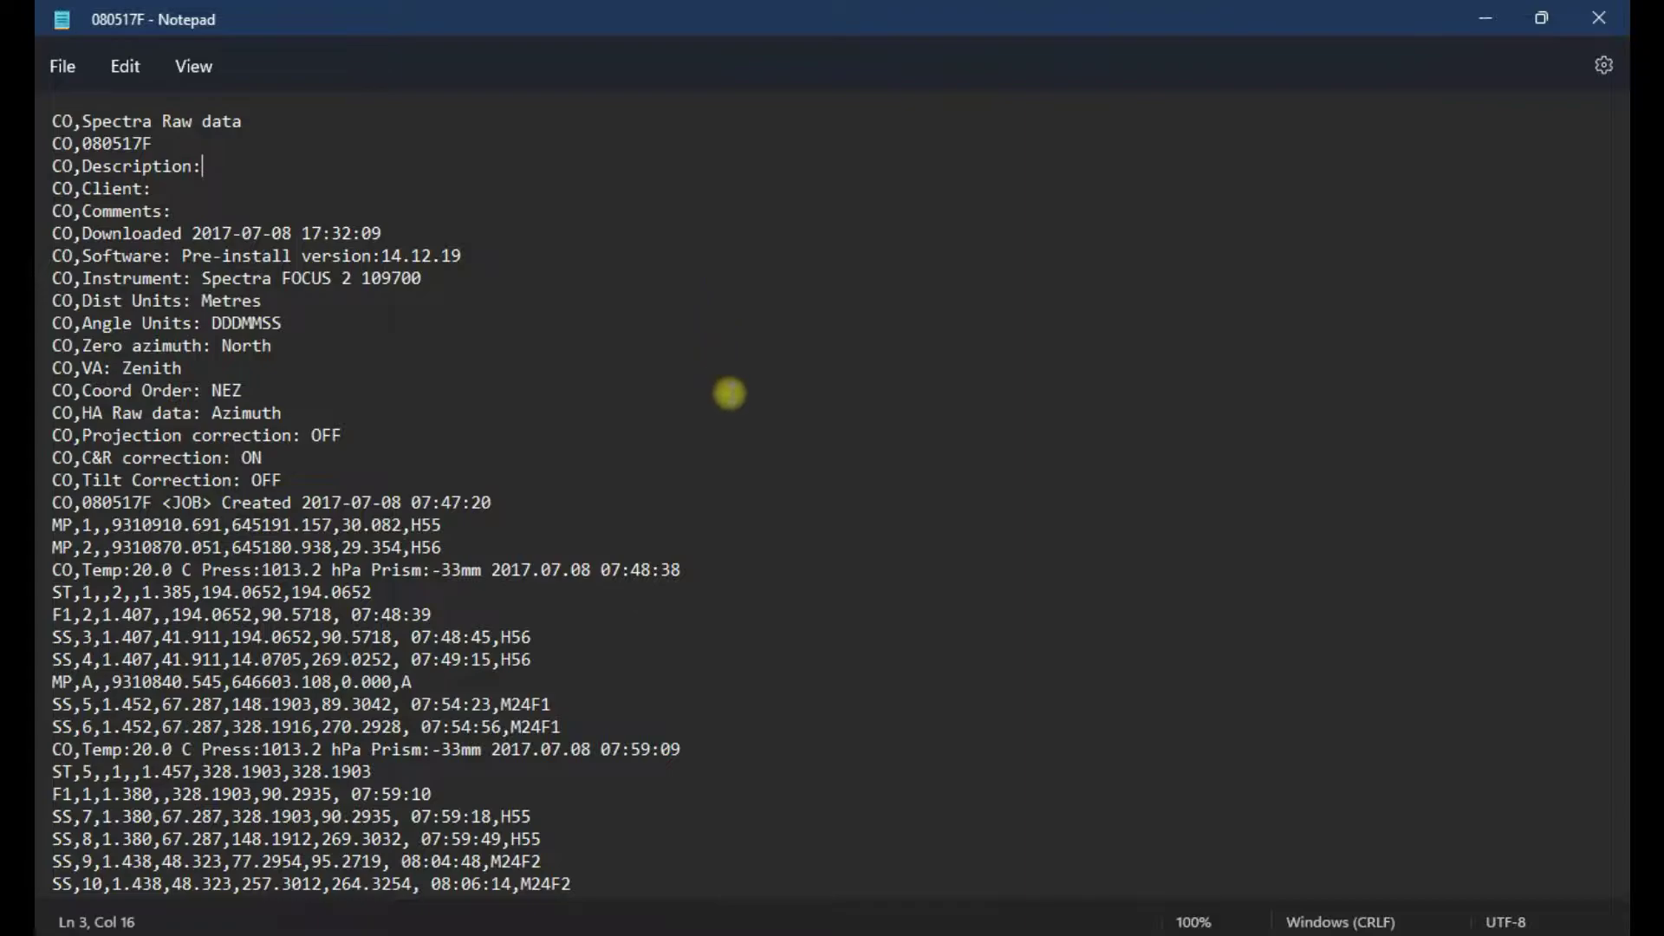
Examine the raw total station records in the 080517F text file, from the header down through the SS observation lines
{"action": "scroll", "coordinate": [754, 516], "scroll_direction": "down", "scroll_amount": 4}
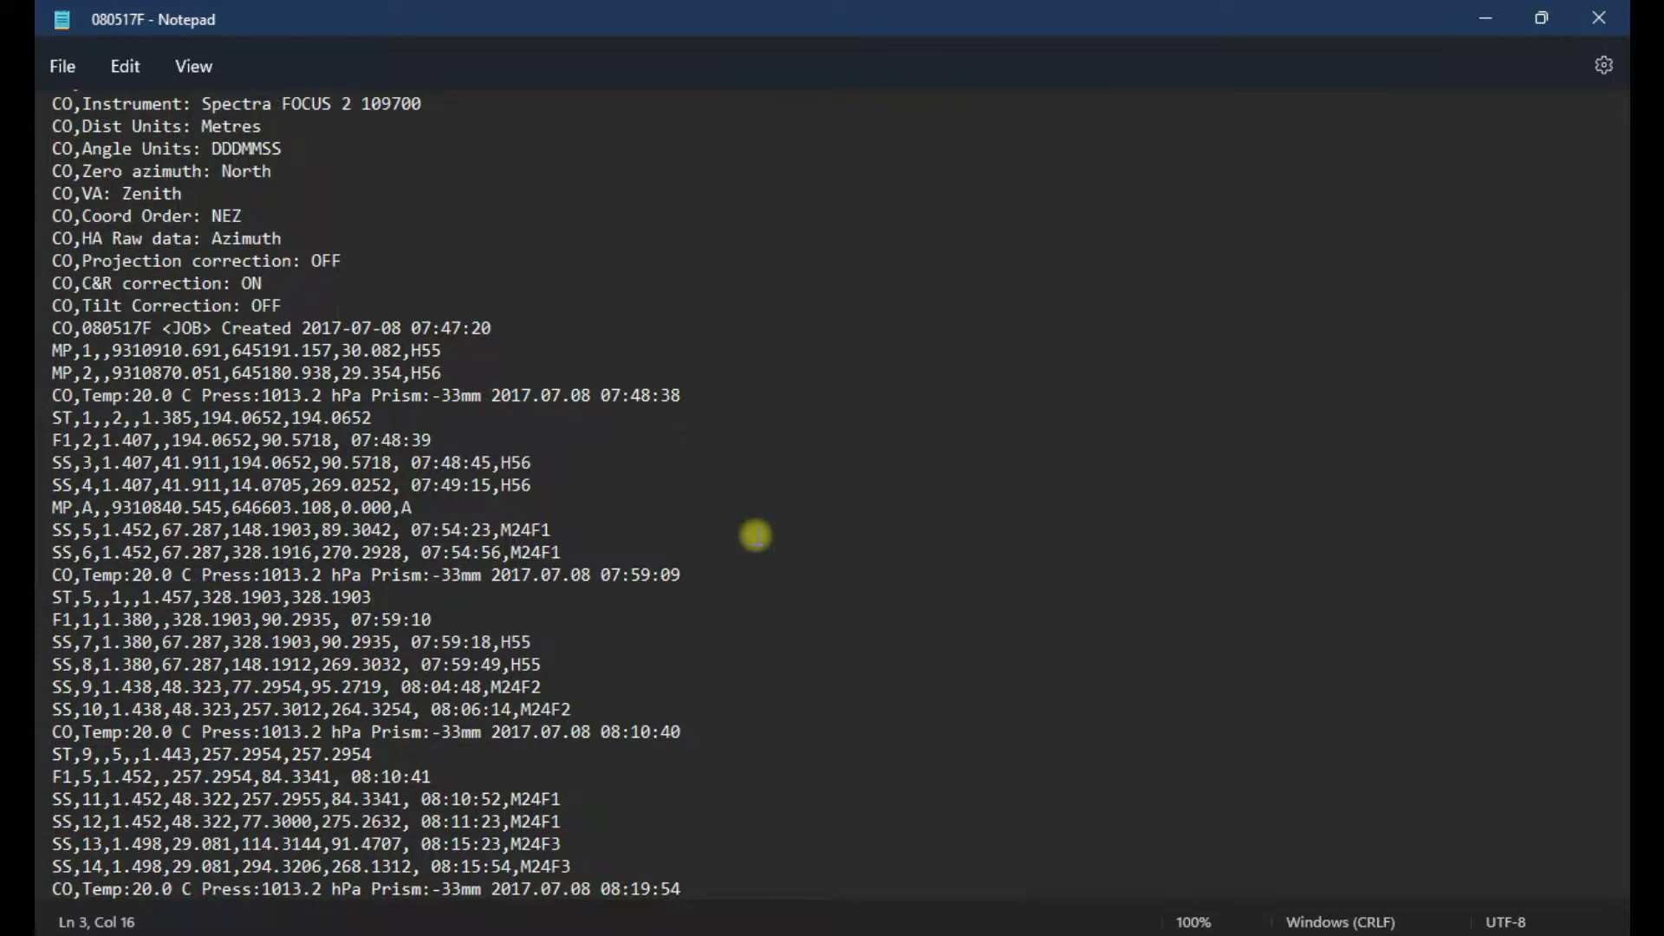
{"action": "scroll", "coordinate": [755, 542], "scroll_direction": "down", "scroll_amount": 1}
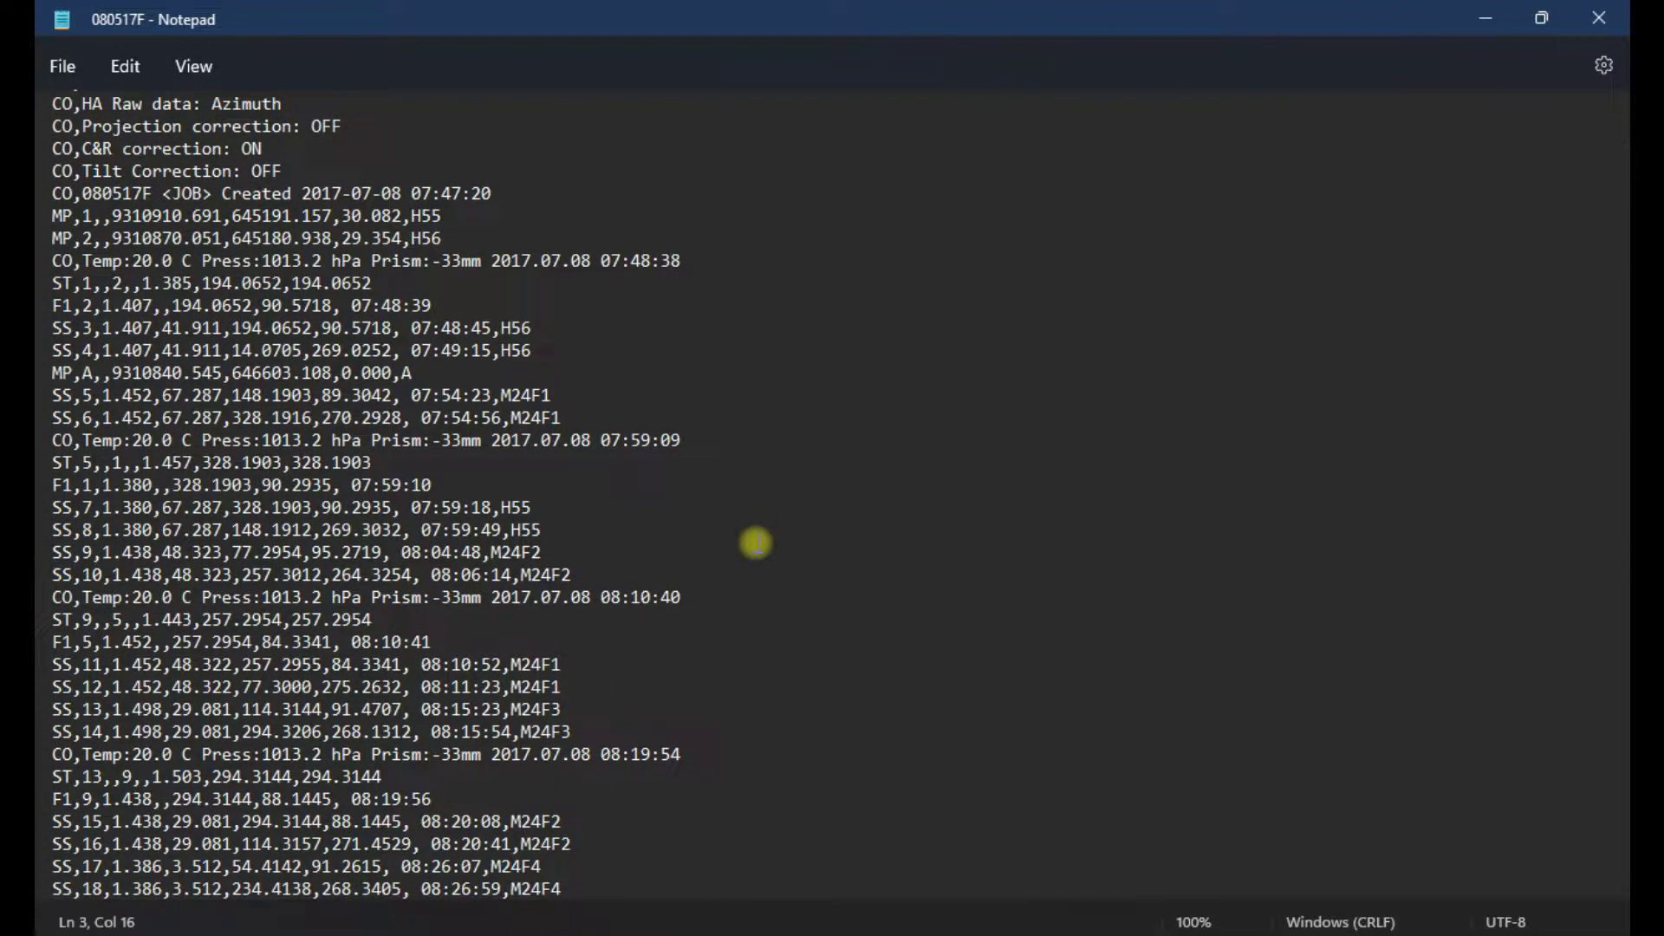
{"action": "scroll", "coordinate": [756, 542], "scroll_direction": "down", "scroll_amount": 5}
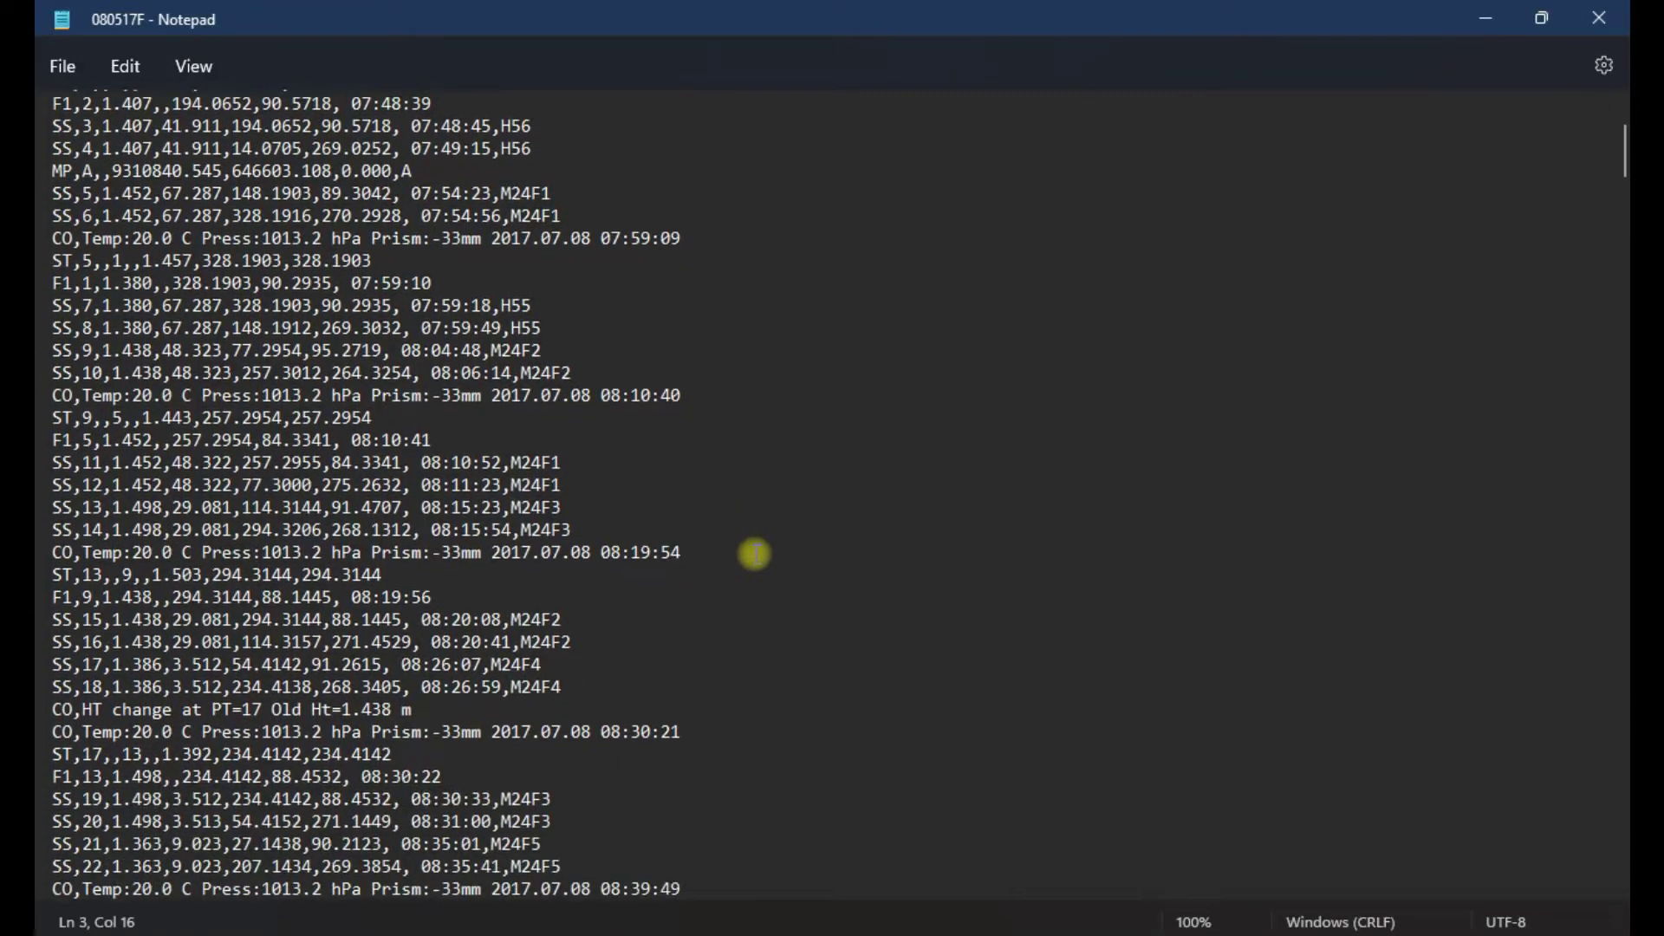
{"action": "scroll", "coordinate": [755, 554], "scroll_direction": "down", "scroll_amount": 5}
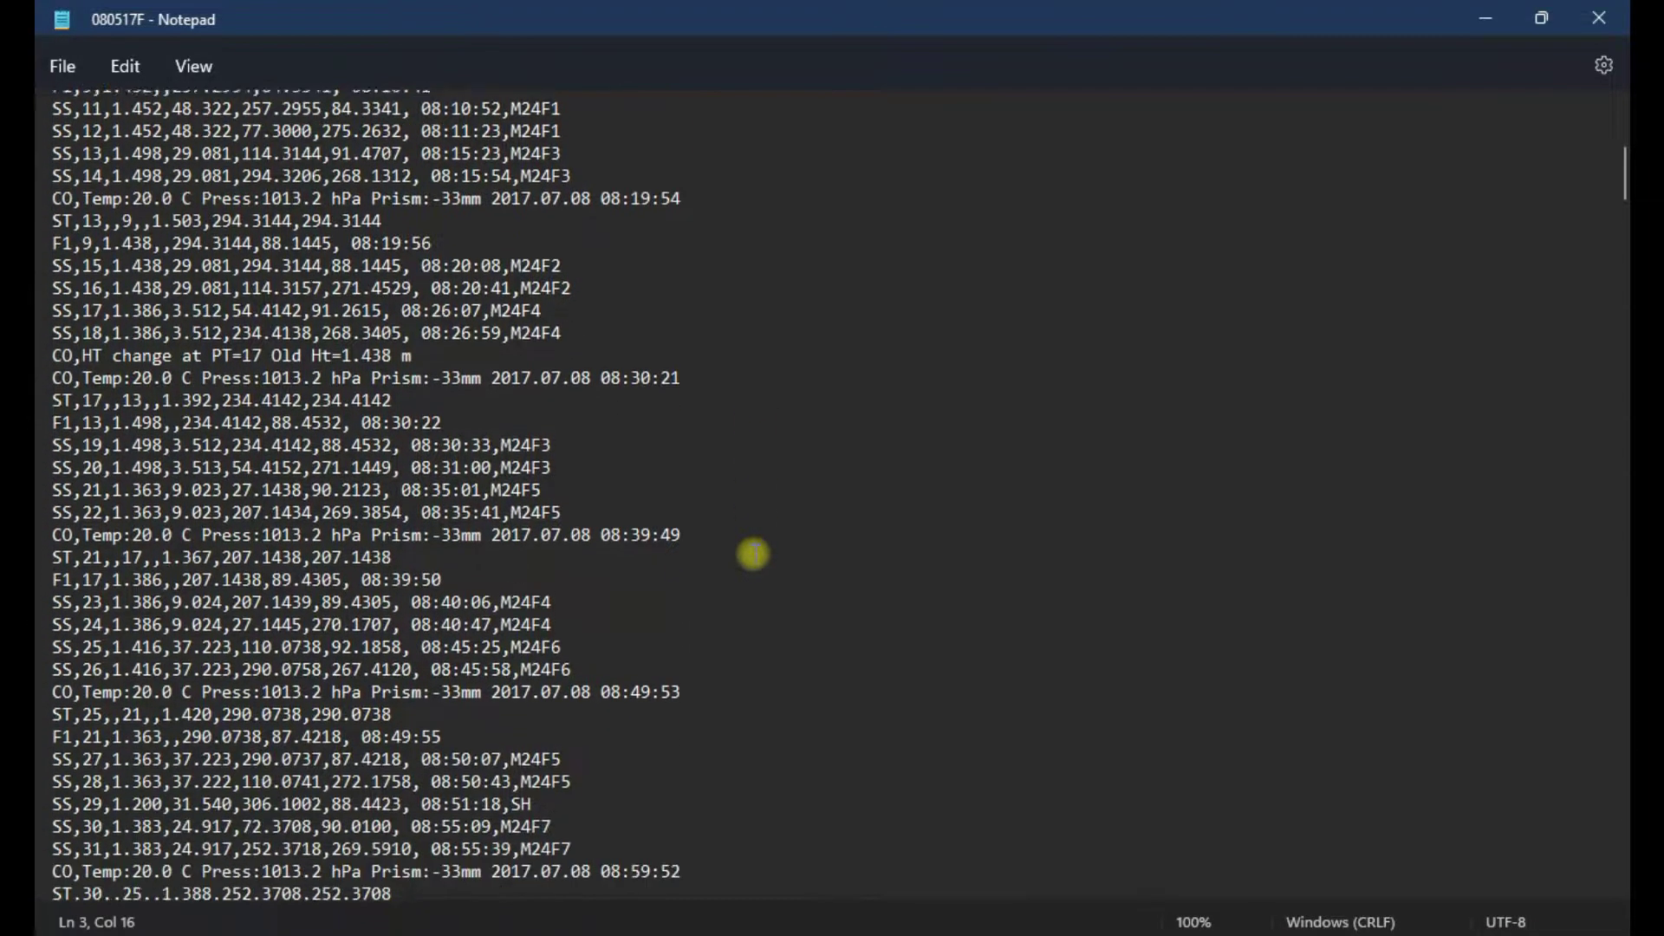
{"action": "scroll", "coordinate": [753, 554], "scroll_direction": "down", "scroll_amount": 3}
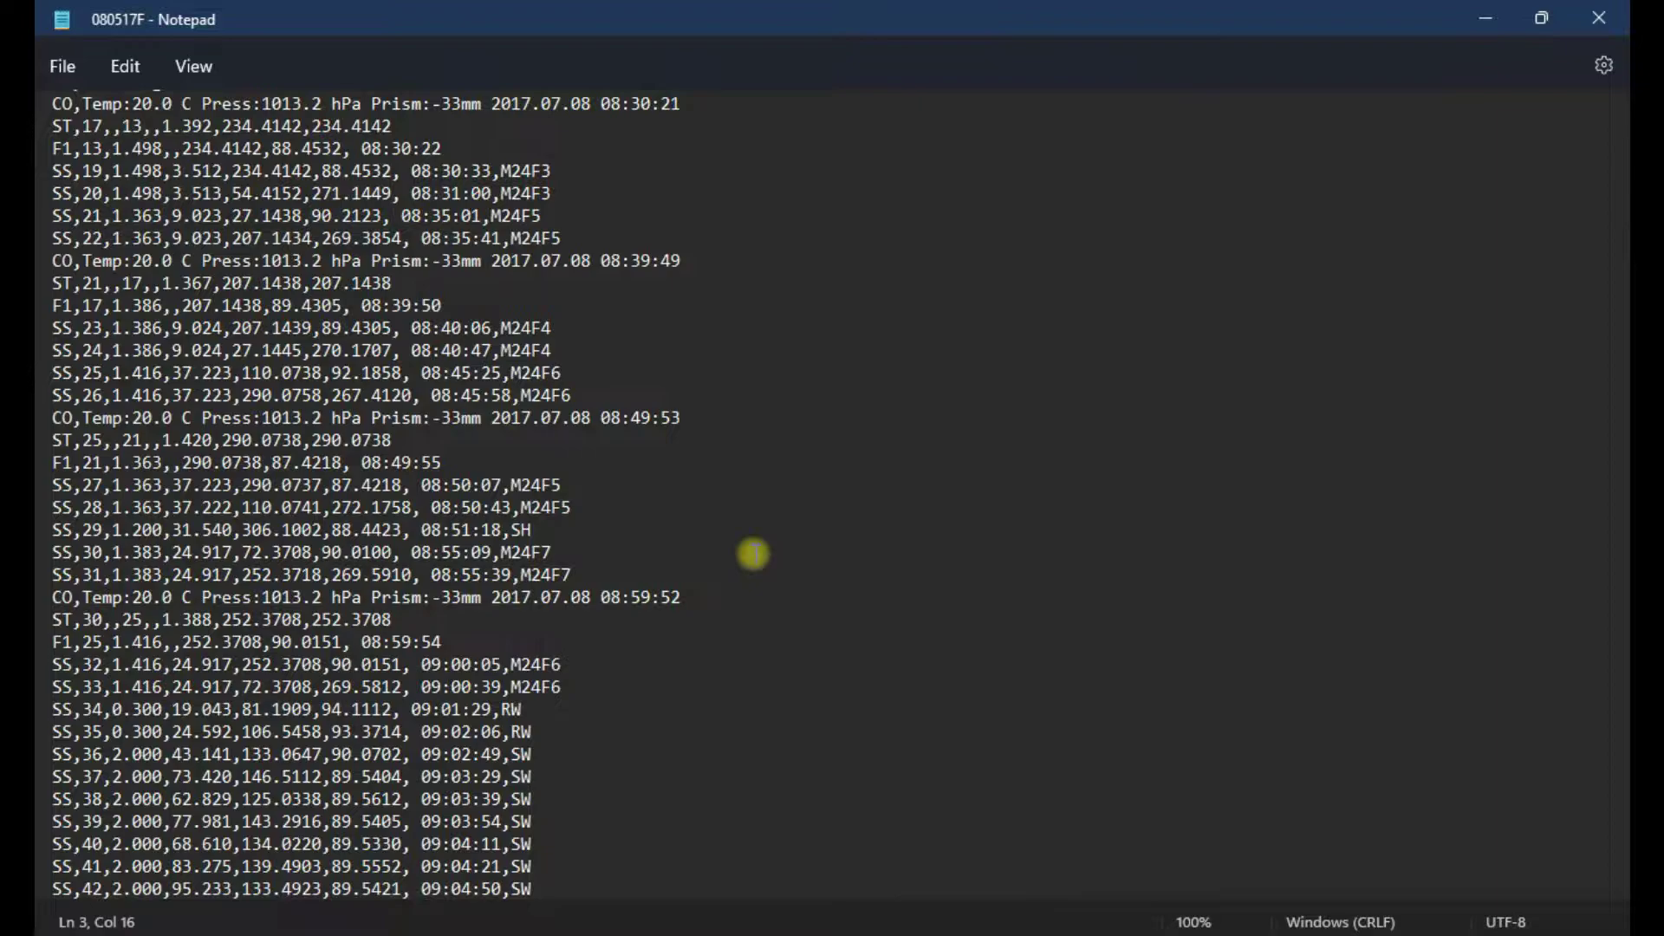
{"action": "scroll", "coordinate": [746, 609], "scroll_direction": "down", "scroll_amount": 2}
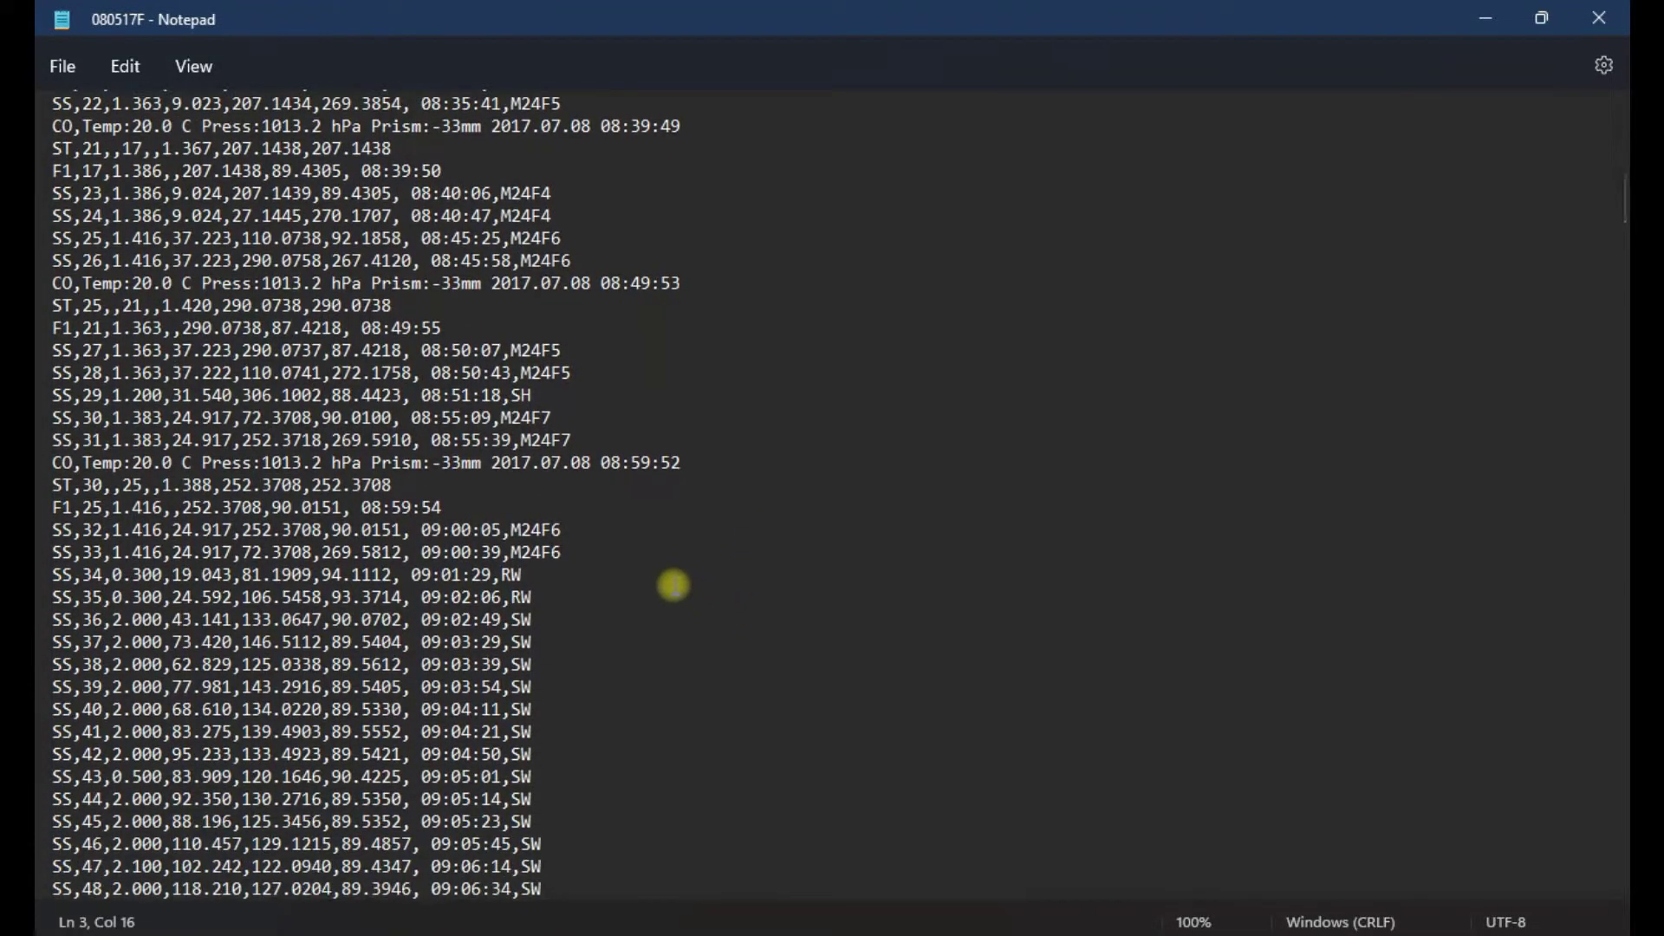
{"action": "left_click", "coordinate": [616, 671]}
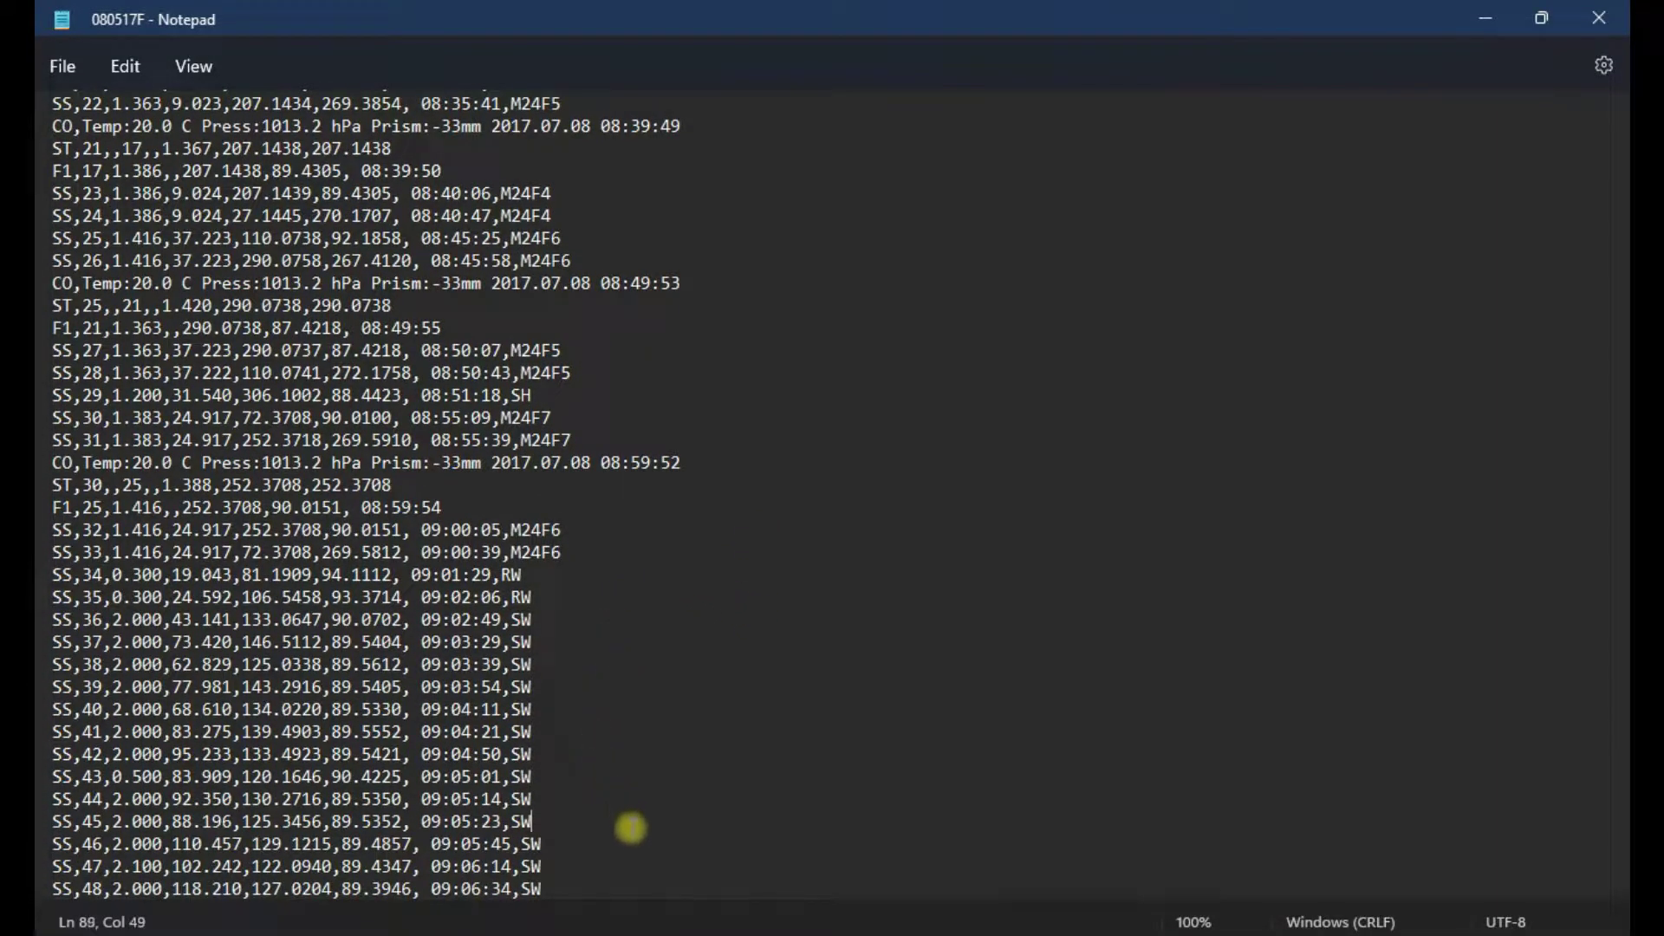
{"action": "scroll", "coordinate": [622, 854], "scroll_direction": "down", "scroll_amount": 2}
{"action": "scroll", "coordinate": [623, 855], "scroll_direction": "down", "scroll_amount": 2}
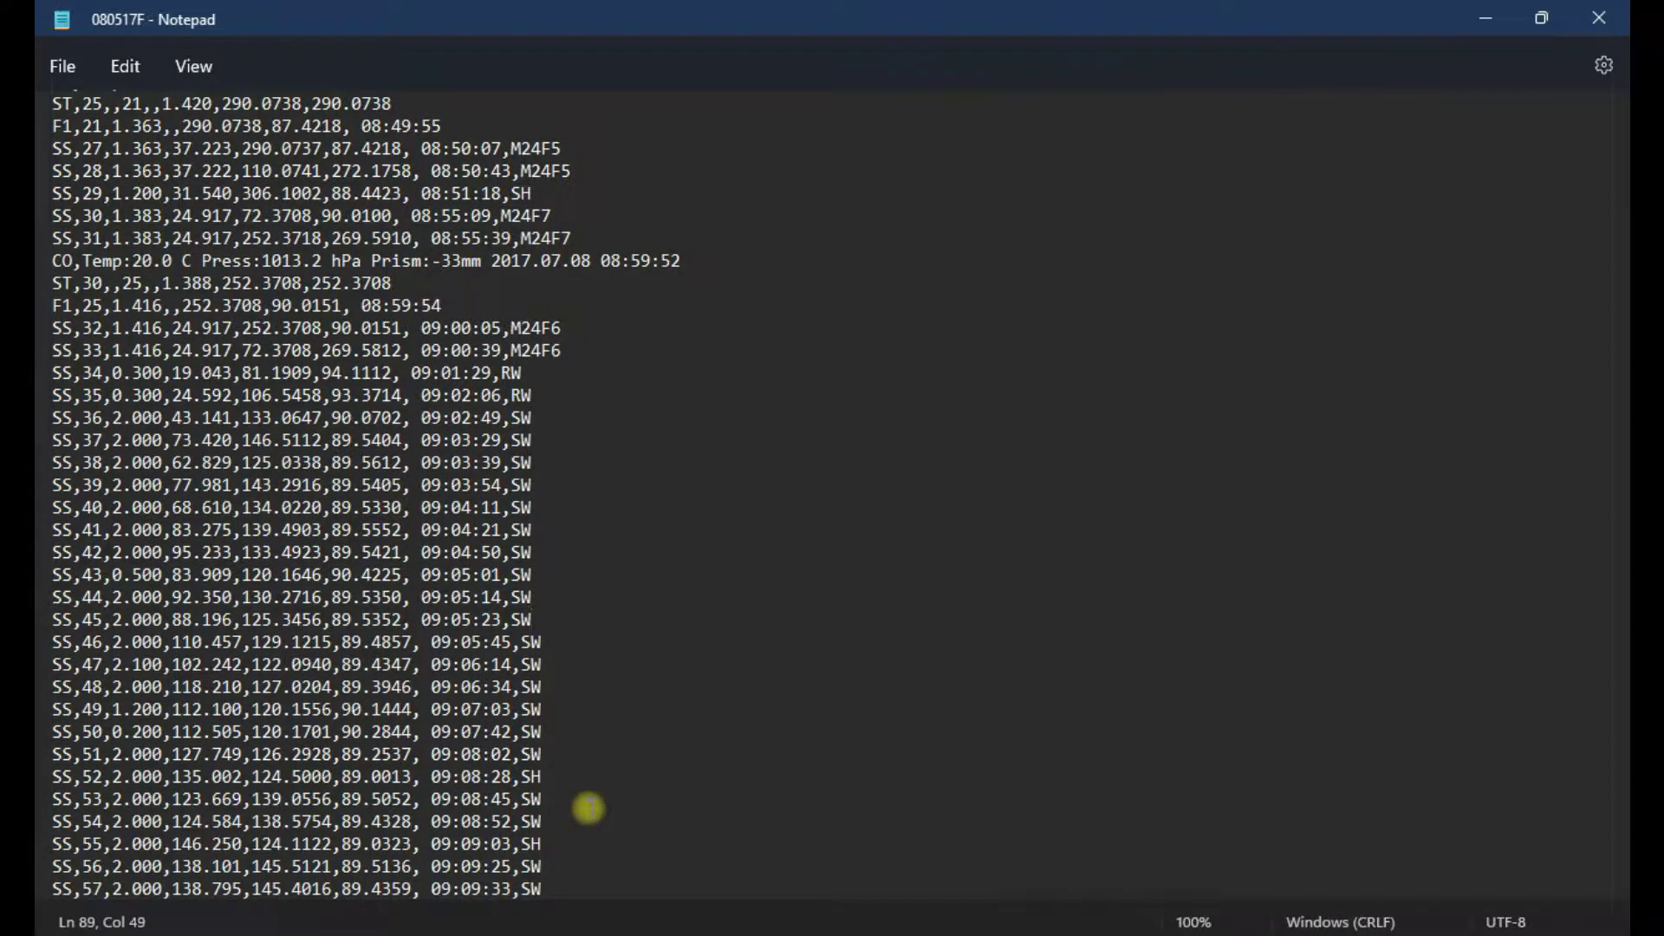
{"action": "scroll", "coordinate": [594, 665], "scroll_direction": "down", "scroll_amount": 4}
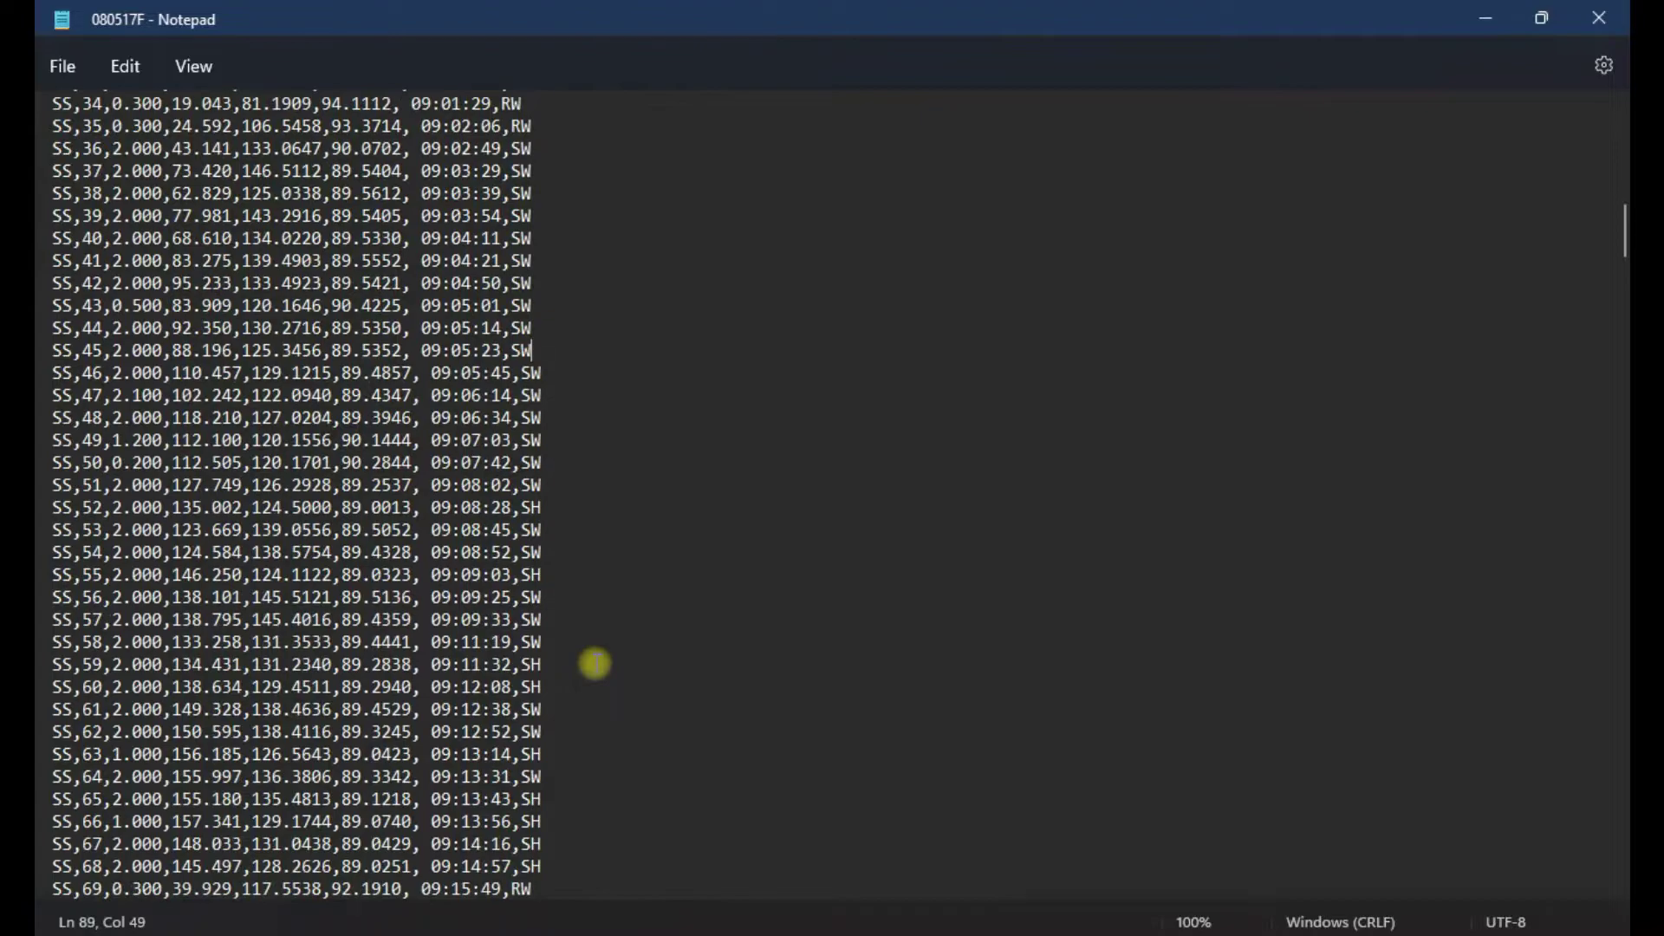
{"action": "scroll", "coordinate": [578, 686], "scroll_direction": "down", "scroll_amount": 2}
{"action": "scroll", "coordinate": [569, 702], "scroll_direction": "up", "scroll_amount": 8}
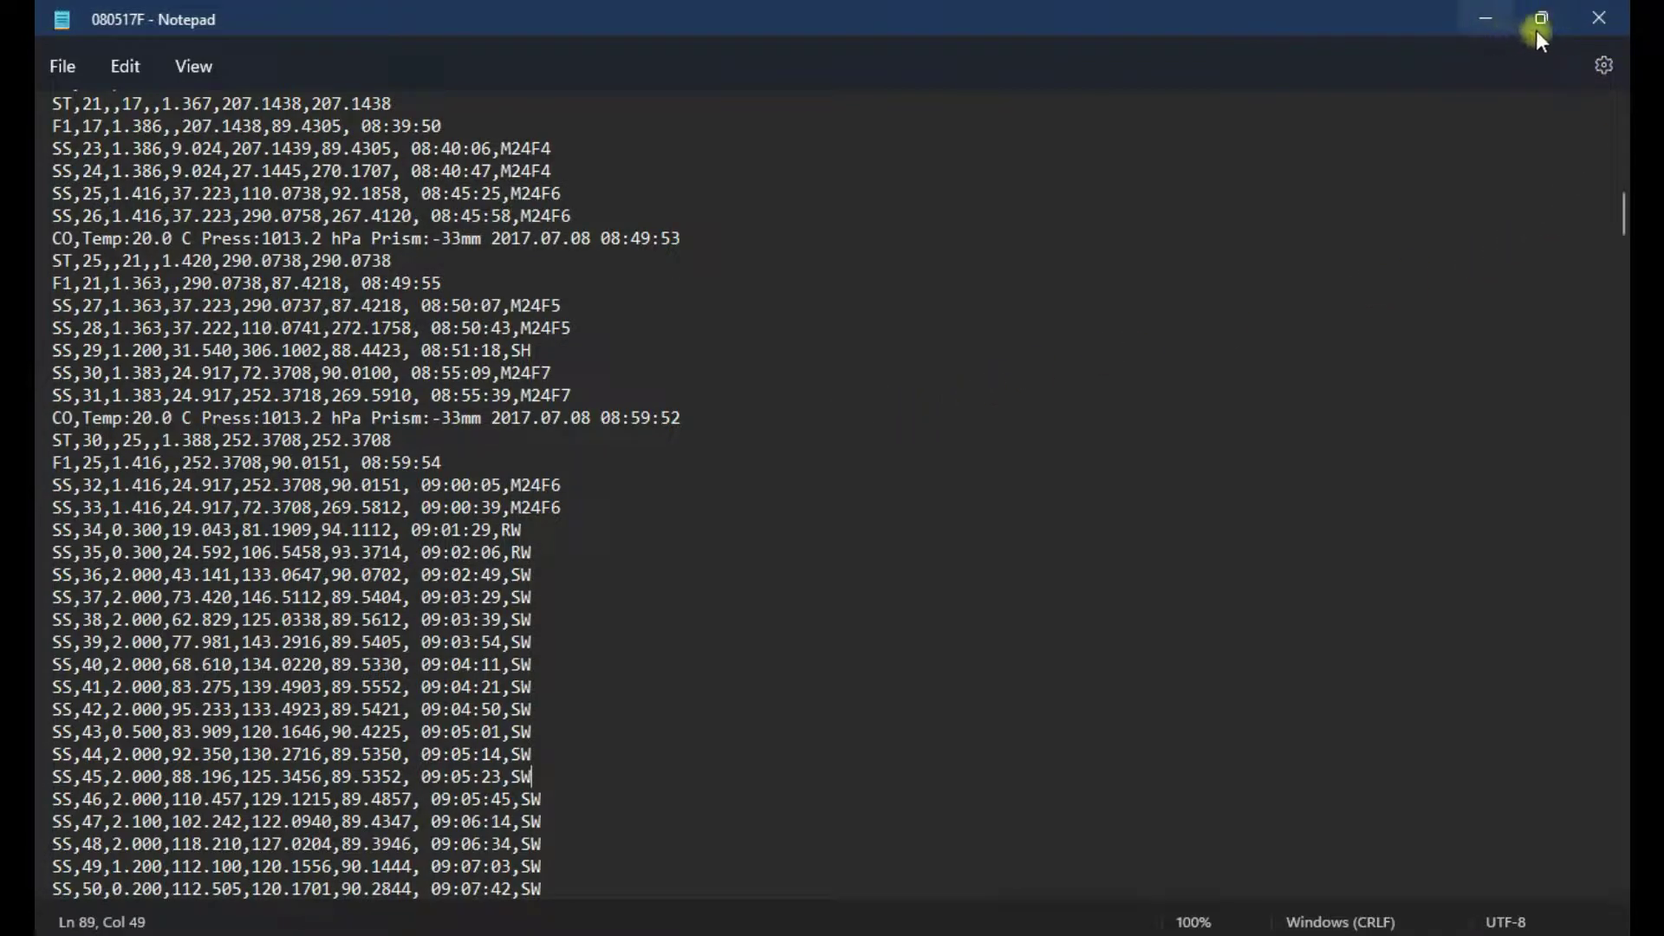
Restore the Notepad window to its smaller size and close the 080517F text file
{"action": "mouse_move", "coordinate": [1538, 31]}
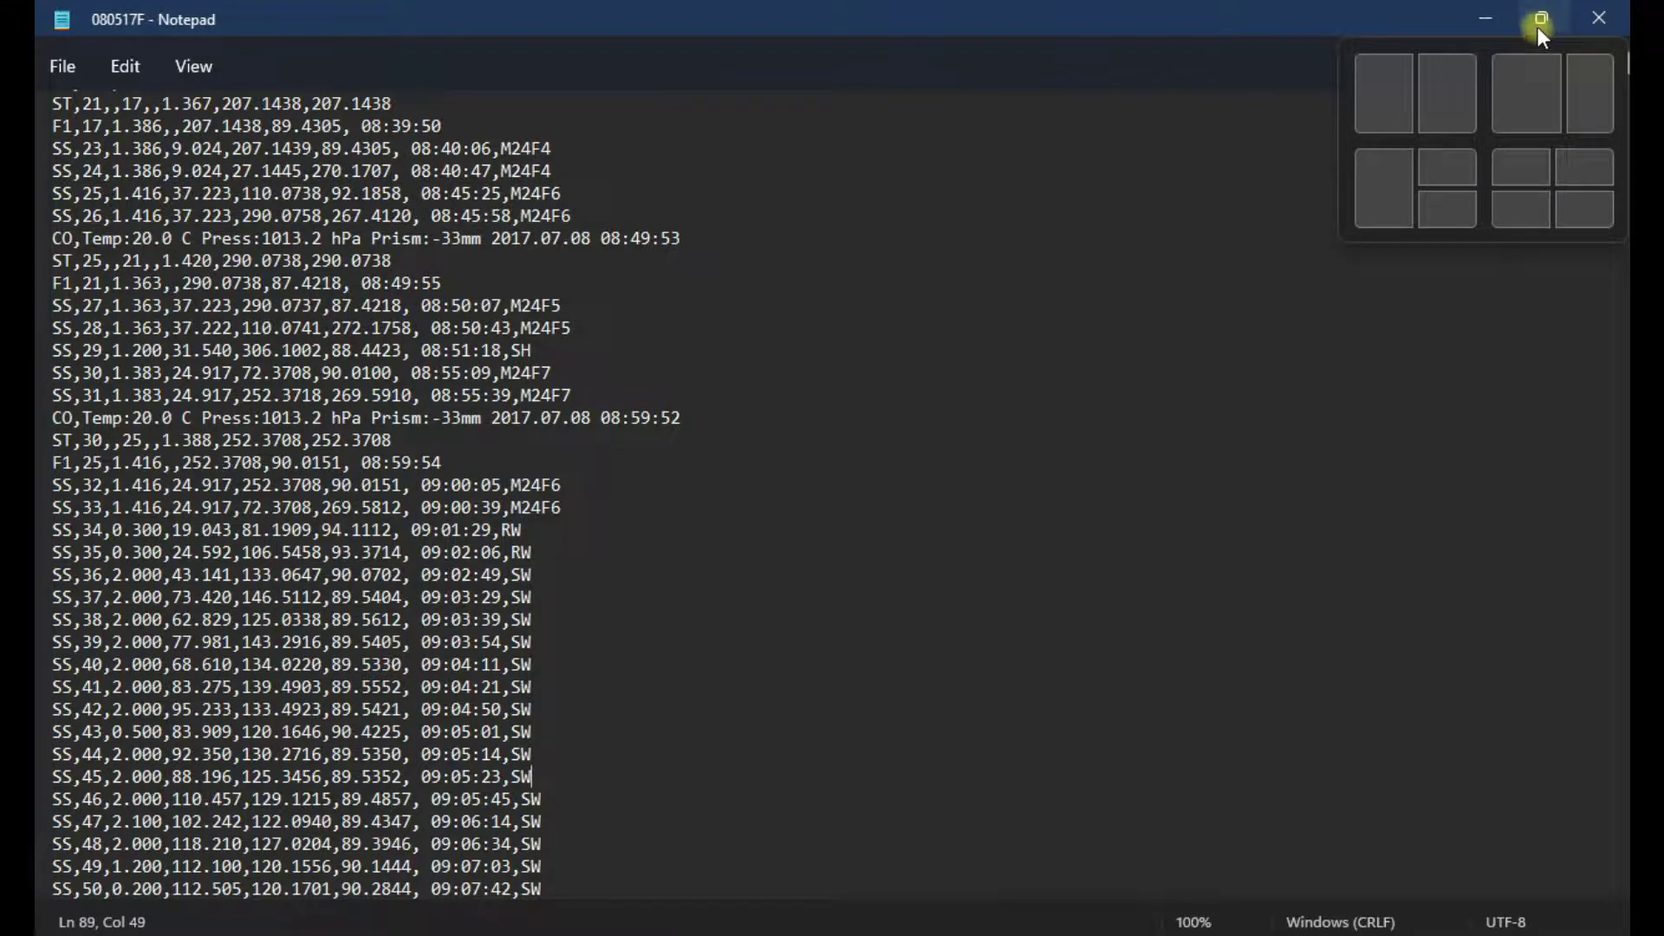
{"action": "left_click", "coordinate": [1539, 23]}
{"action": "left_click_drag", "start_coordinate": [1381, 293], "coordinate": [1144, 195]}
{"action": "left_click", "coordinate": [1338, 205]}
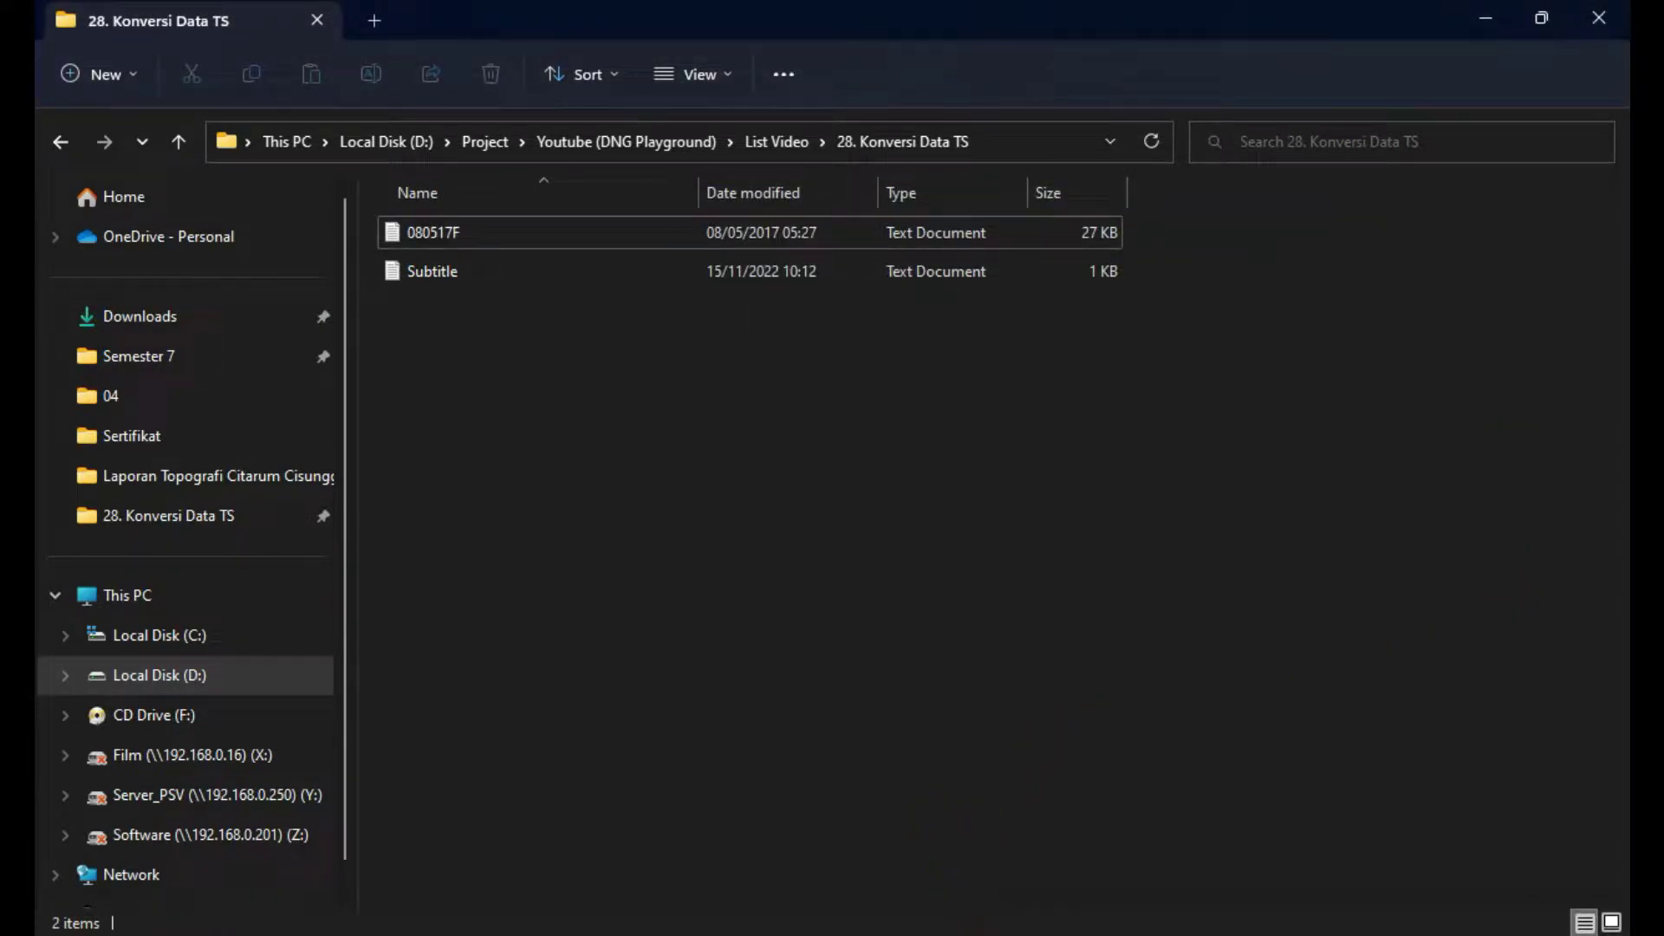
Switch to Excel and browse to the 28. Konversi Data TS folder for opening a file
{"action": "key", "text": "alt+Tab"}
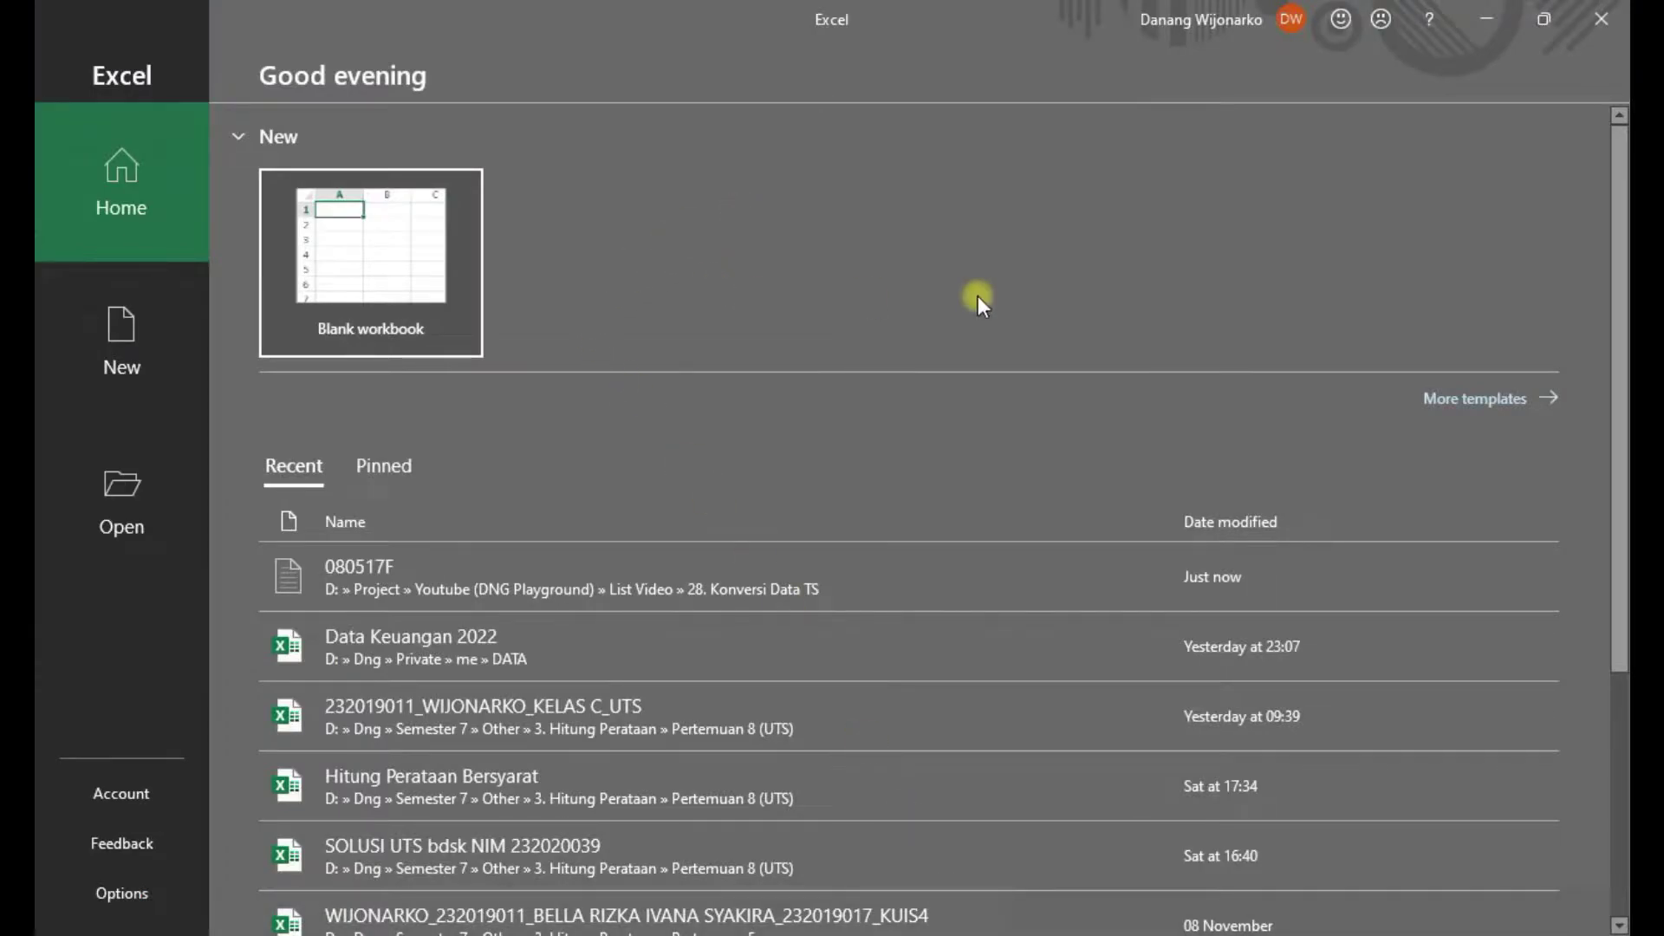
{"action": "left_click", "coordinate": [101, 505]}
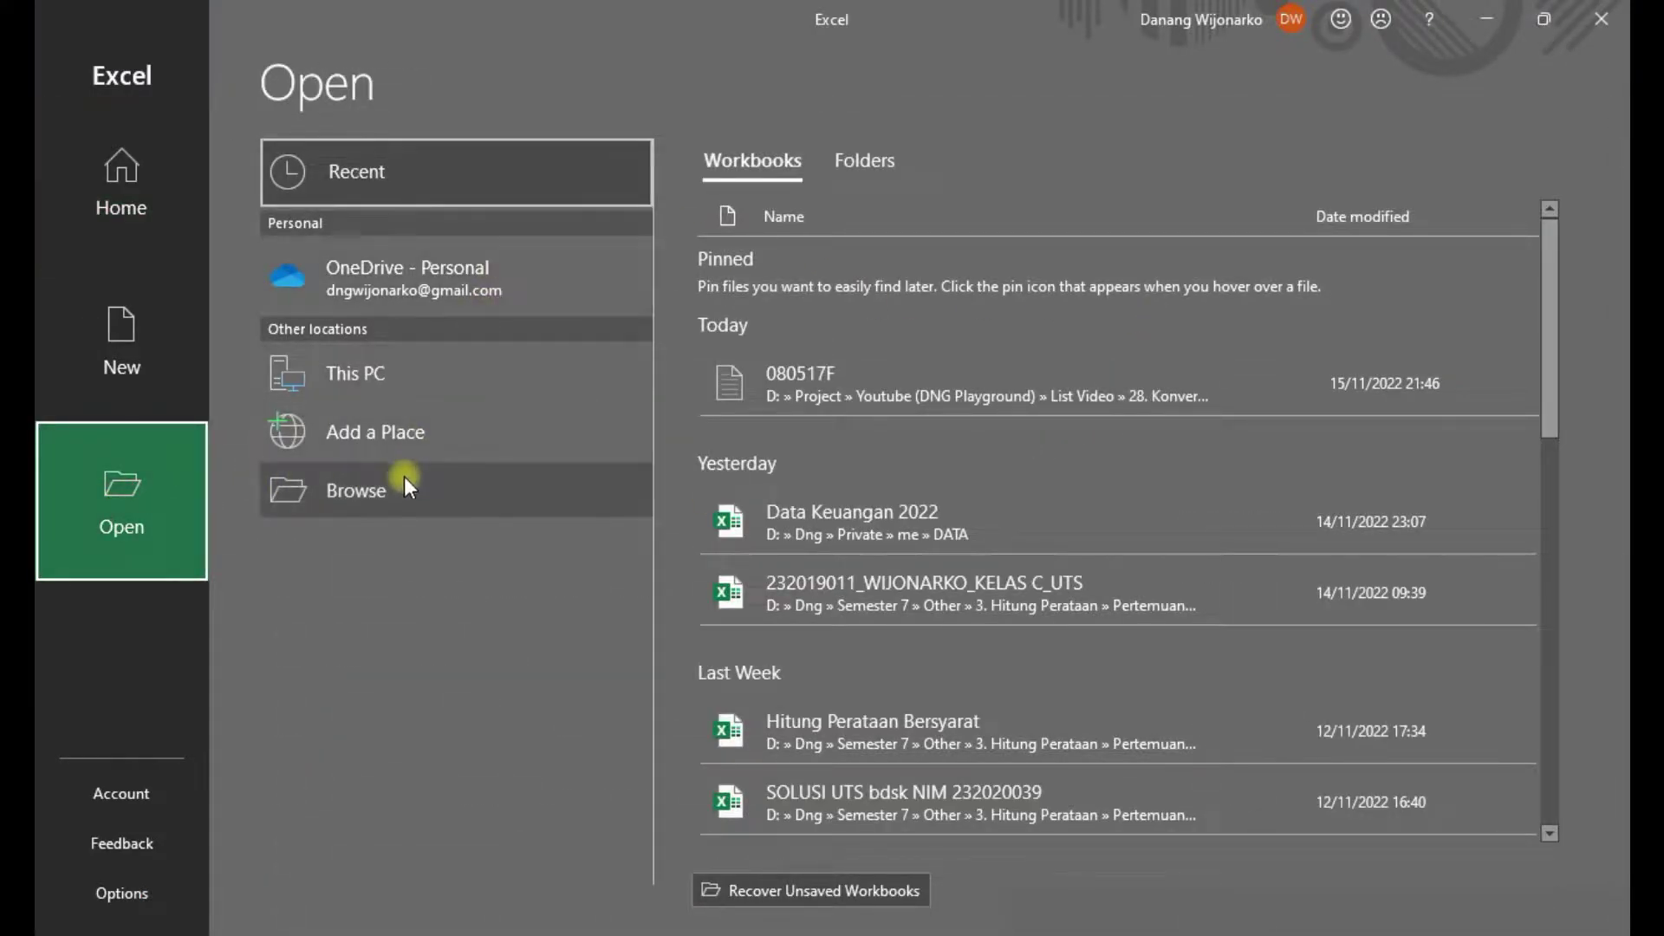
{"action": "left_click", "coordinate": [541, 479]}
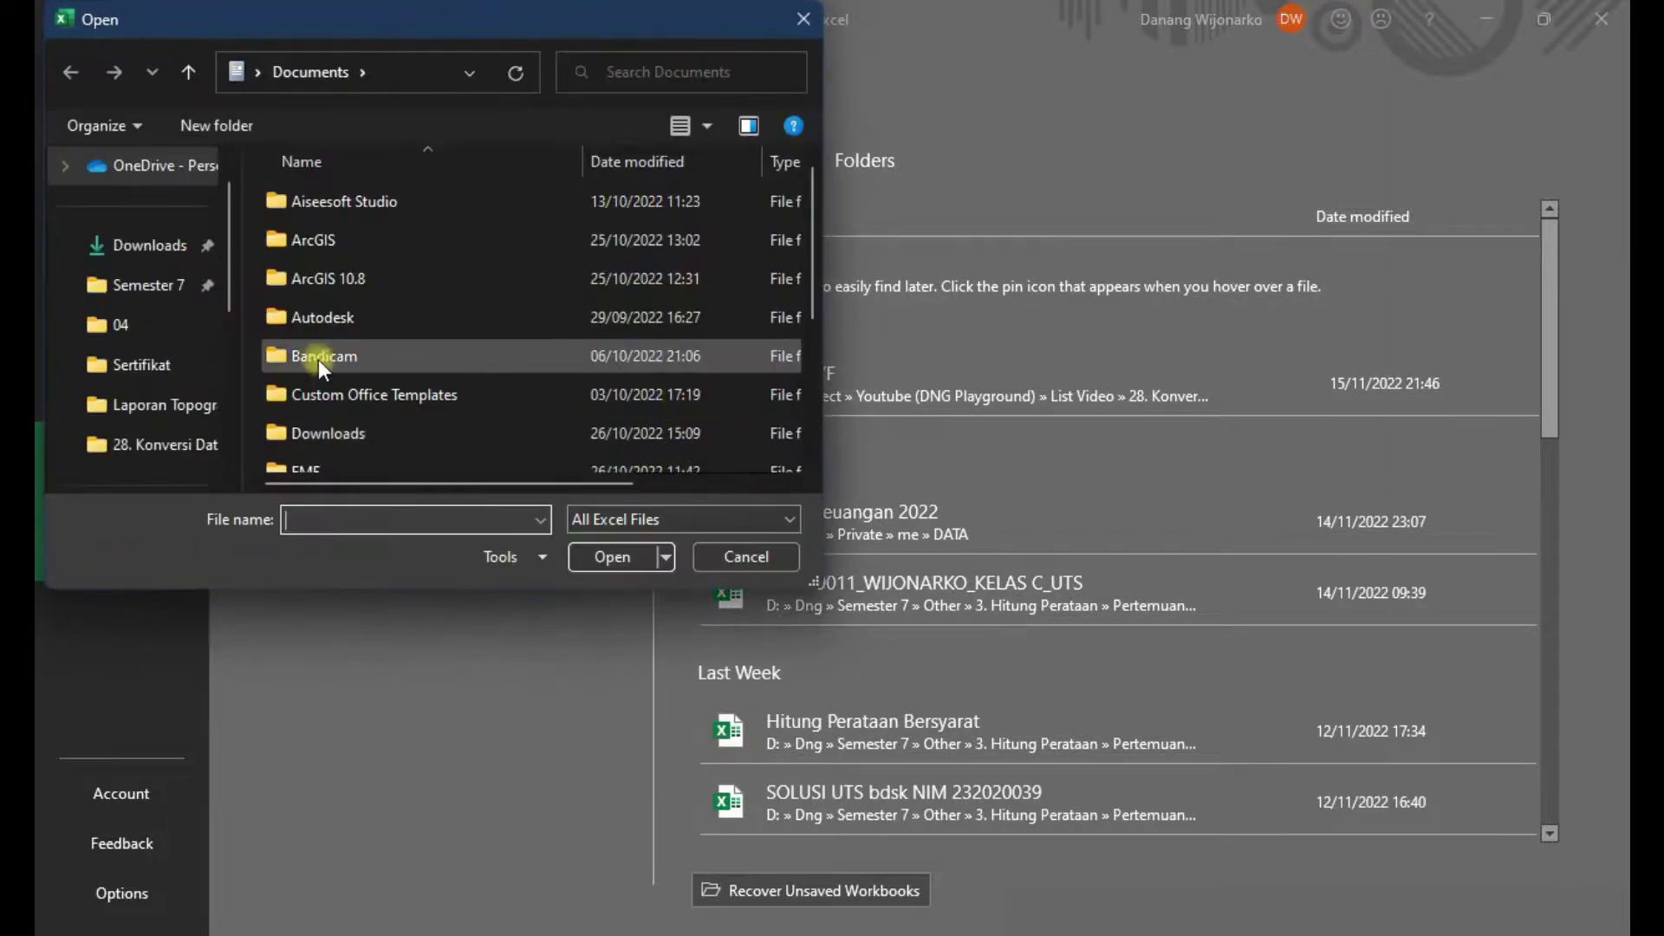
{"action": "left_click", "coordinate": [212, 440]}
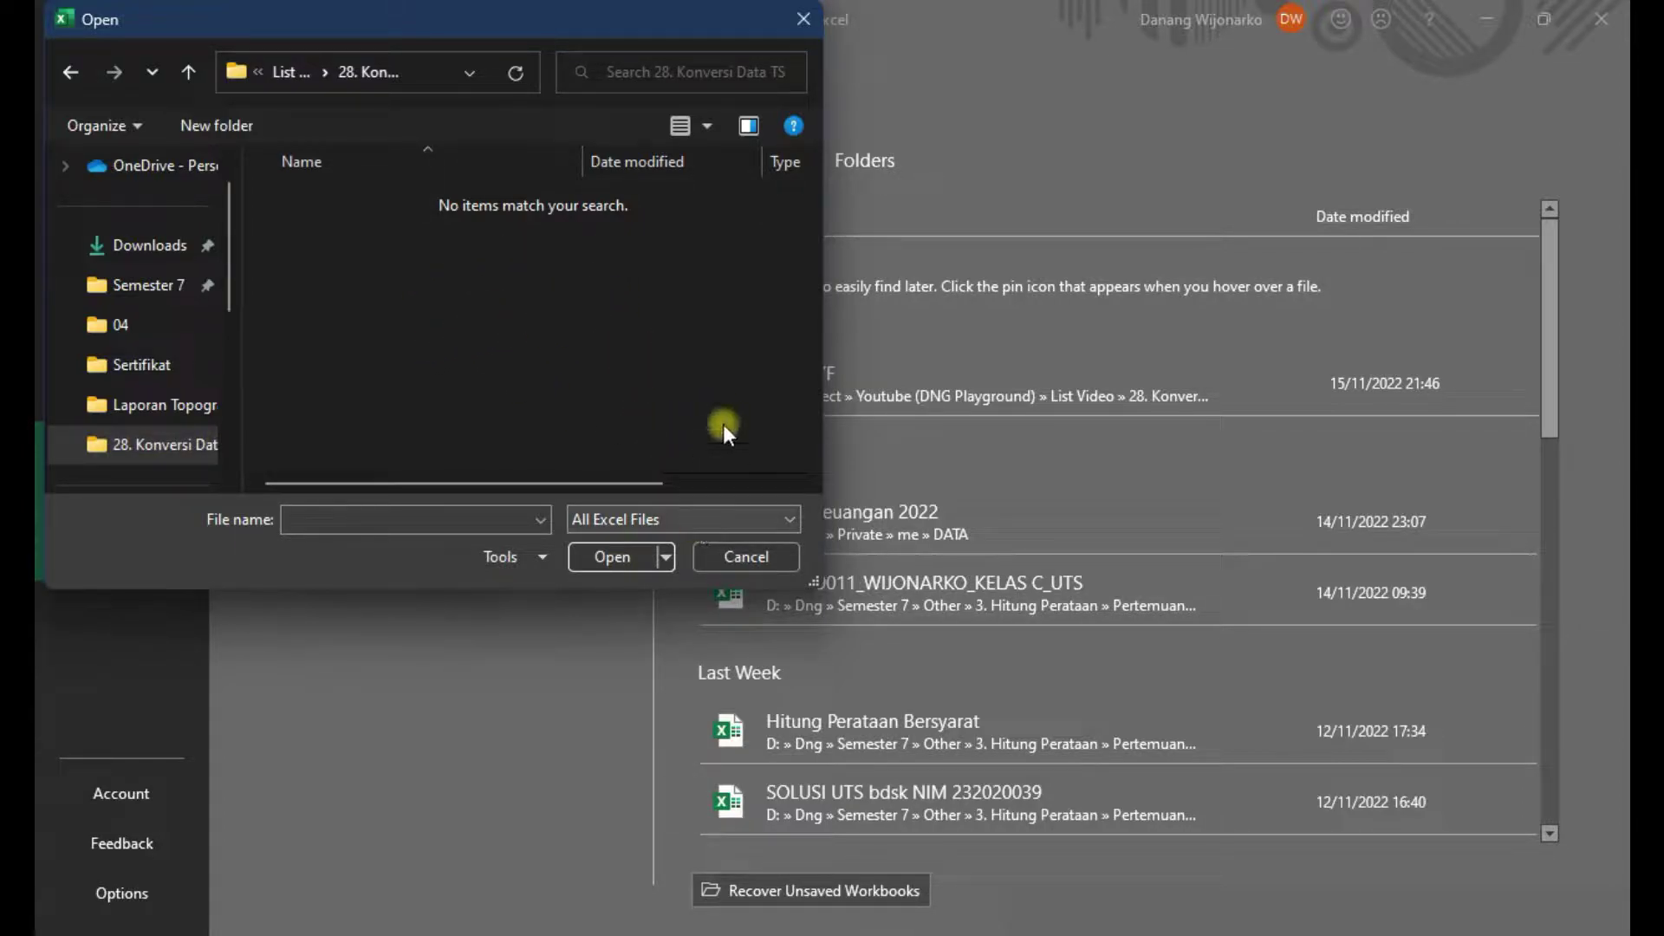
Set the file type filter to All Files and open the text document 080517F in the import wizard
{"action": "left_click", "coordinate": [726, 522]}
{"action": "scroll", "coordinate": [726, 523], "scroll_direction": "up", "scroll_amount": 1}
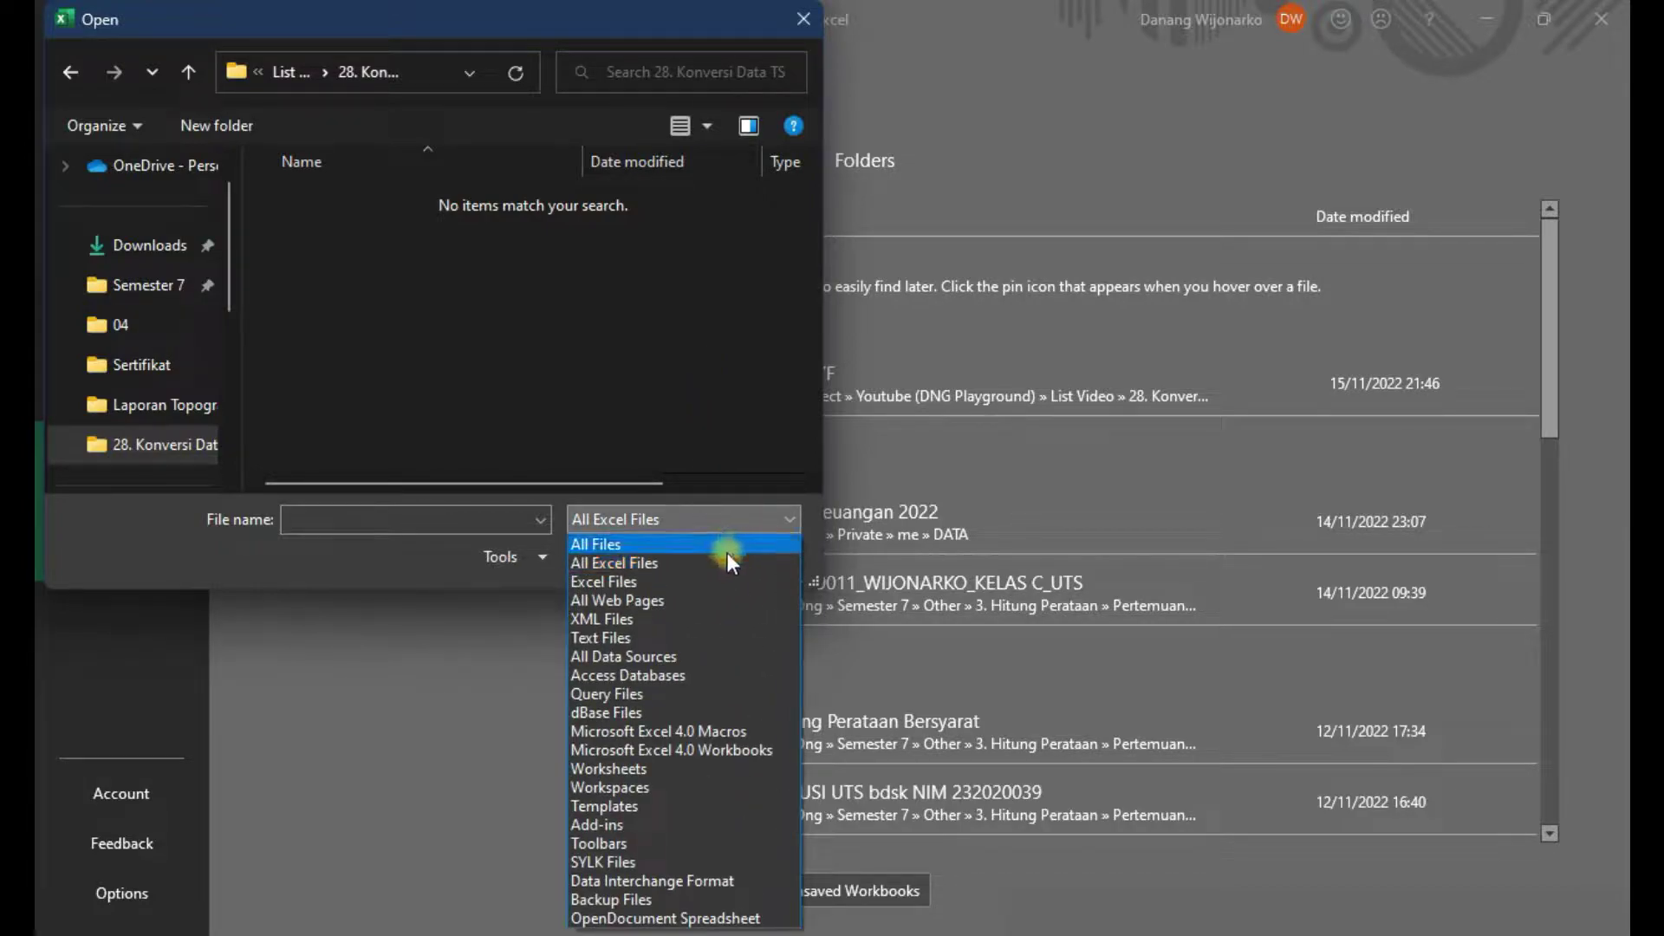
{"action": "left_click", "coordinate": [724, 546]}
{"action": "left_click", "coordinate": [352, 201]}
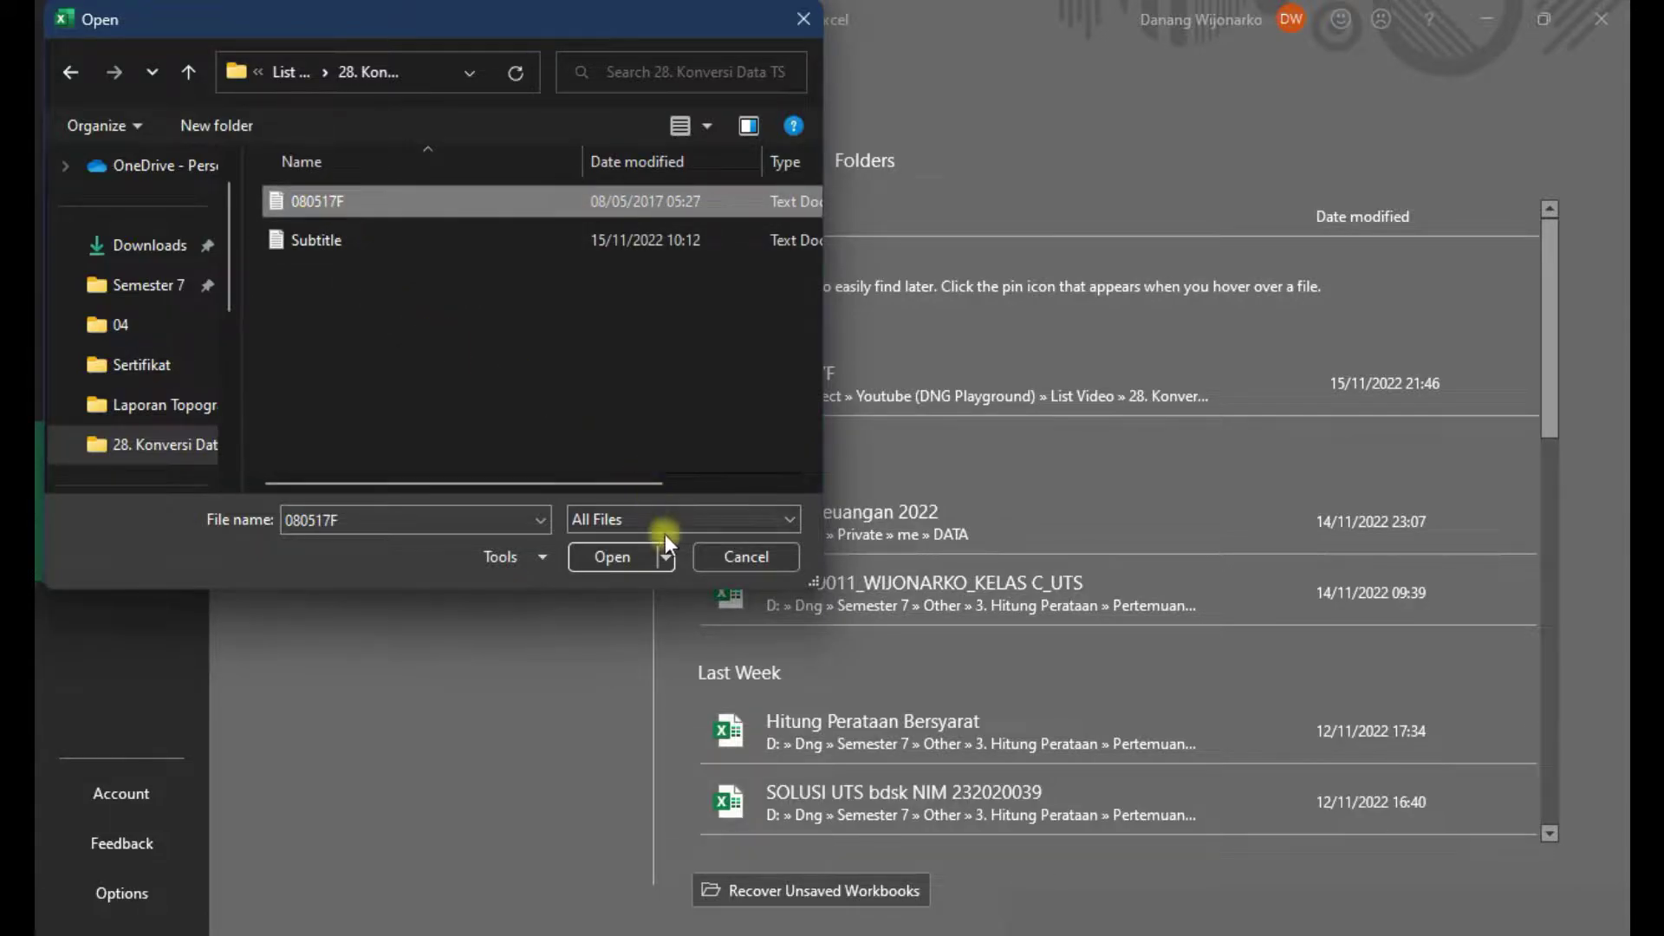
{"action": "left_click", "coordinate": [627, 551]}
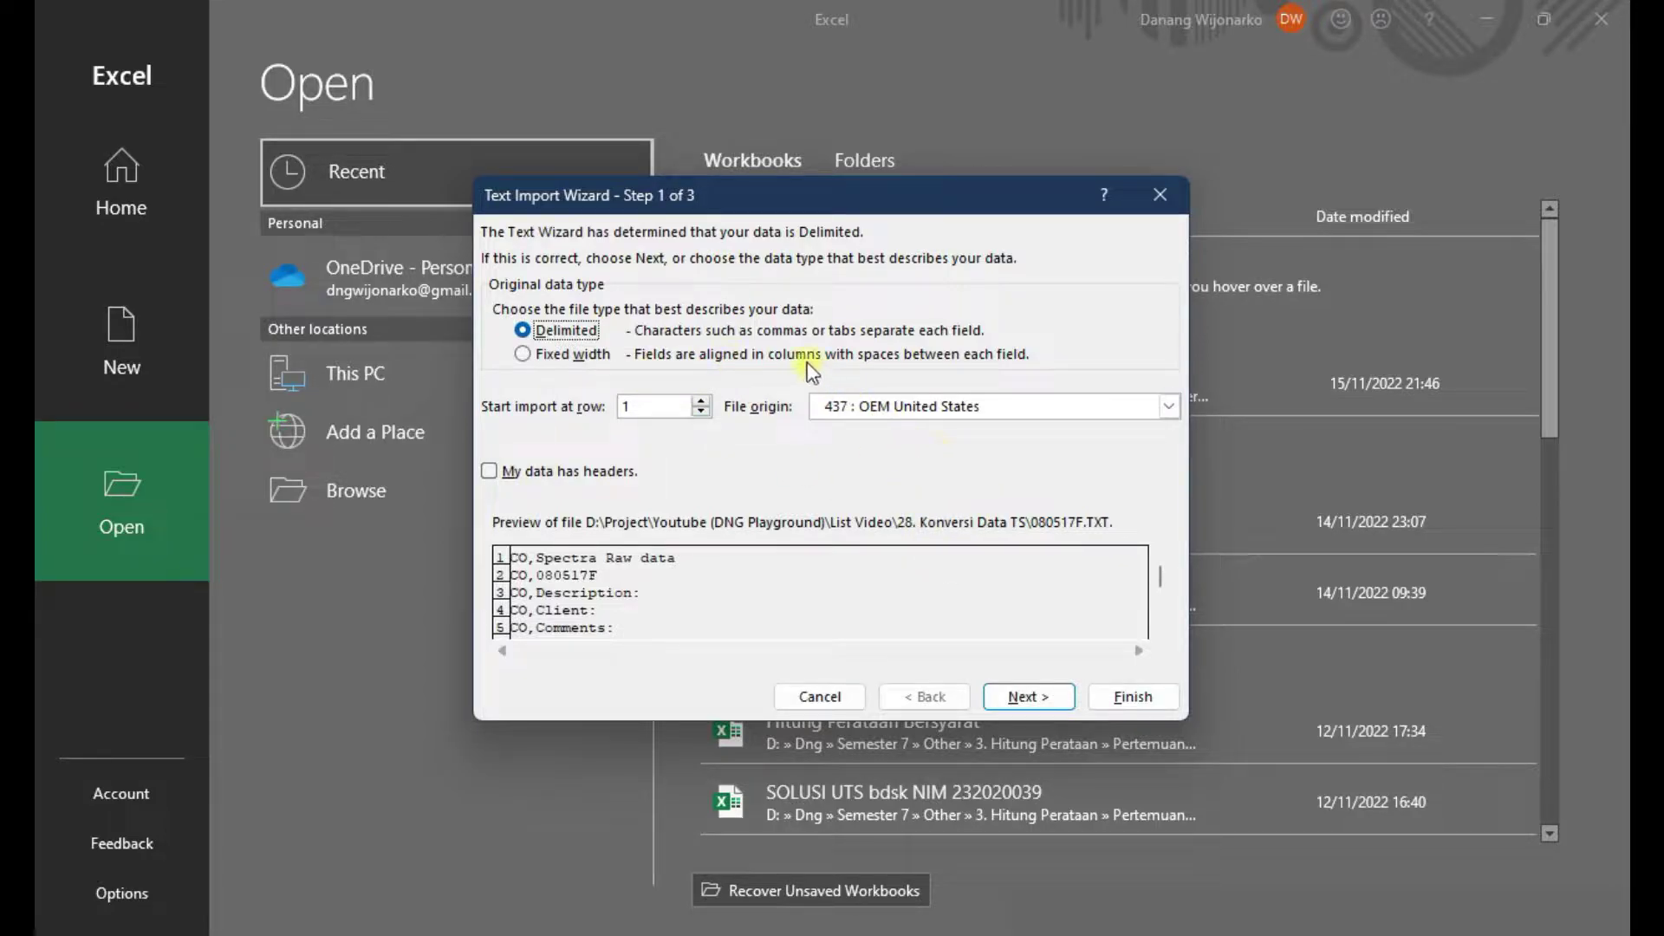
Keep the data type as Delimited, add Comma and Space as delimiters, and check the split in the data preview
{"action": "left_click", "coordinate": [1047, 695]}
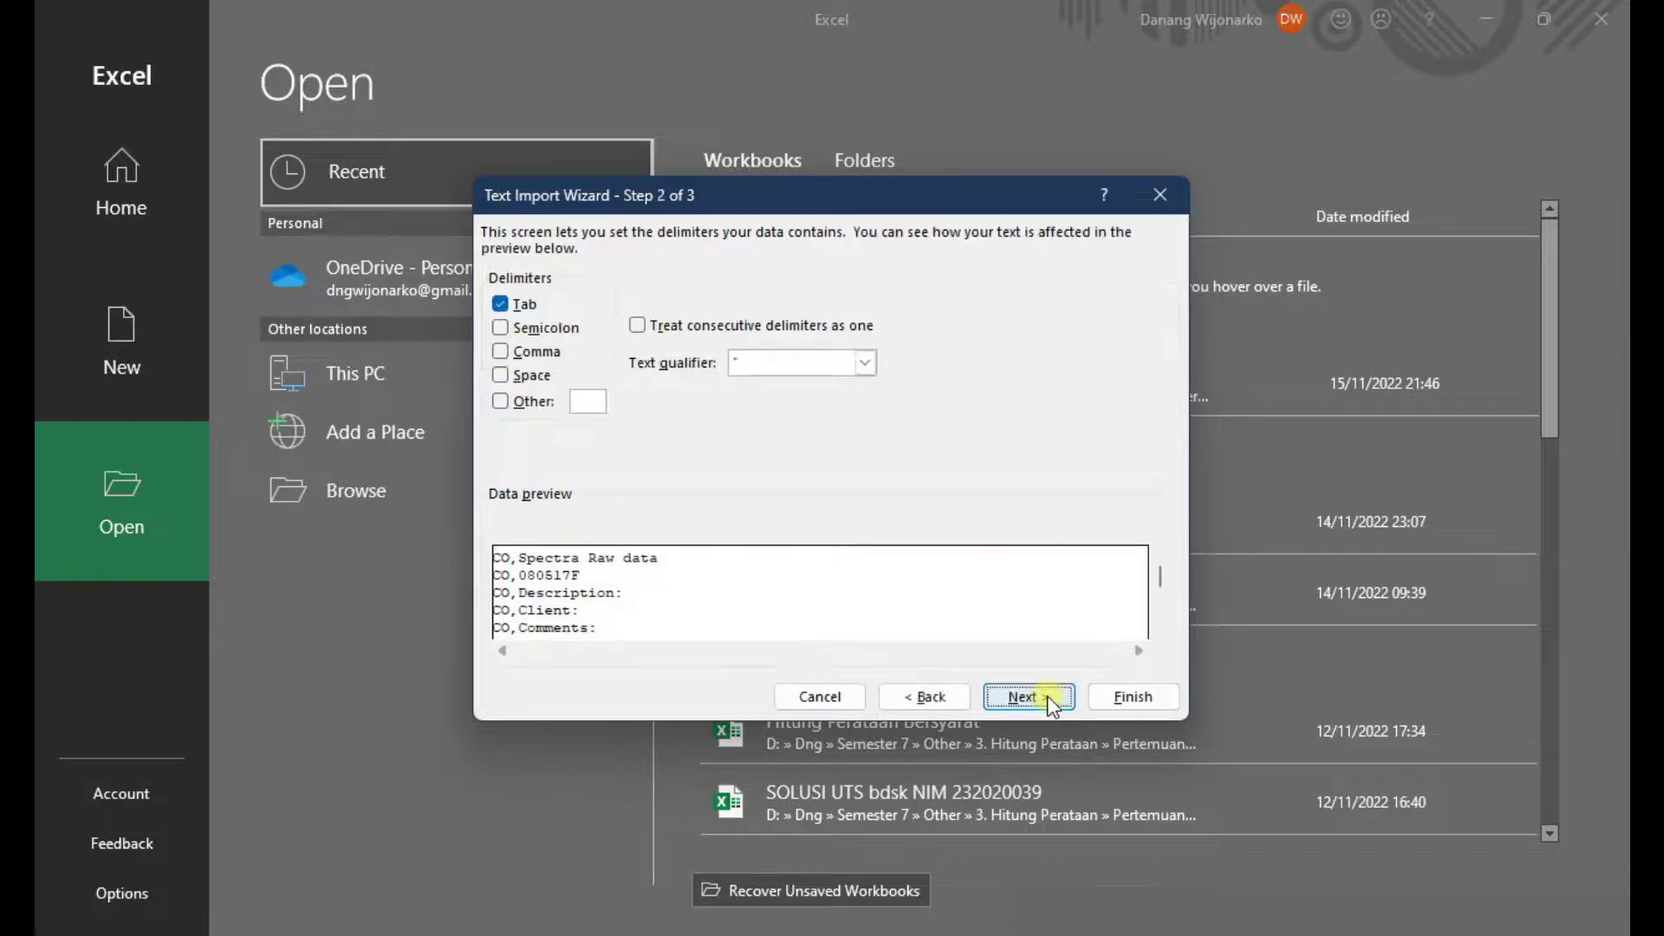
{"action": "left_click", "coordinate": [532, 353]}
{"action": "left_click", "coordinate": [529, 374]}
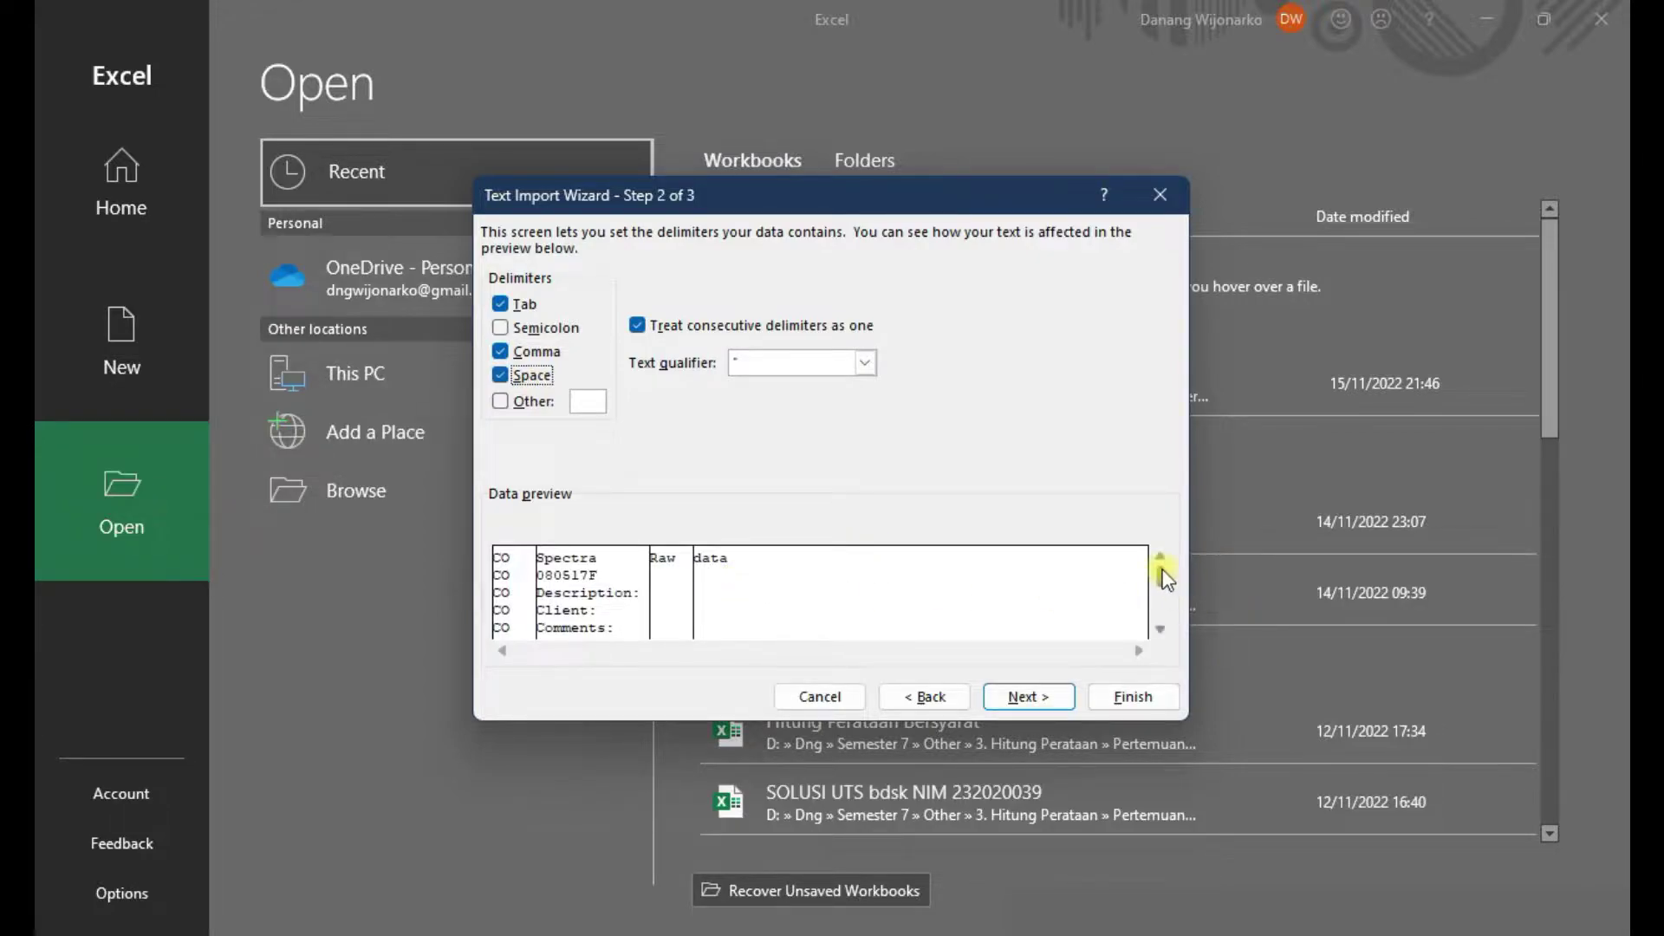
{"action": "left_click_drag", "start_coordinate": [1160, 589], "coordinate": [1164, 608]}
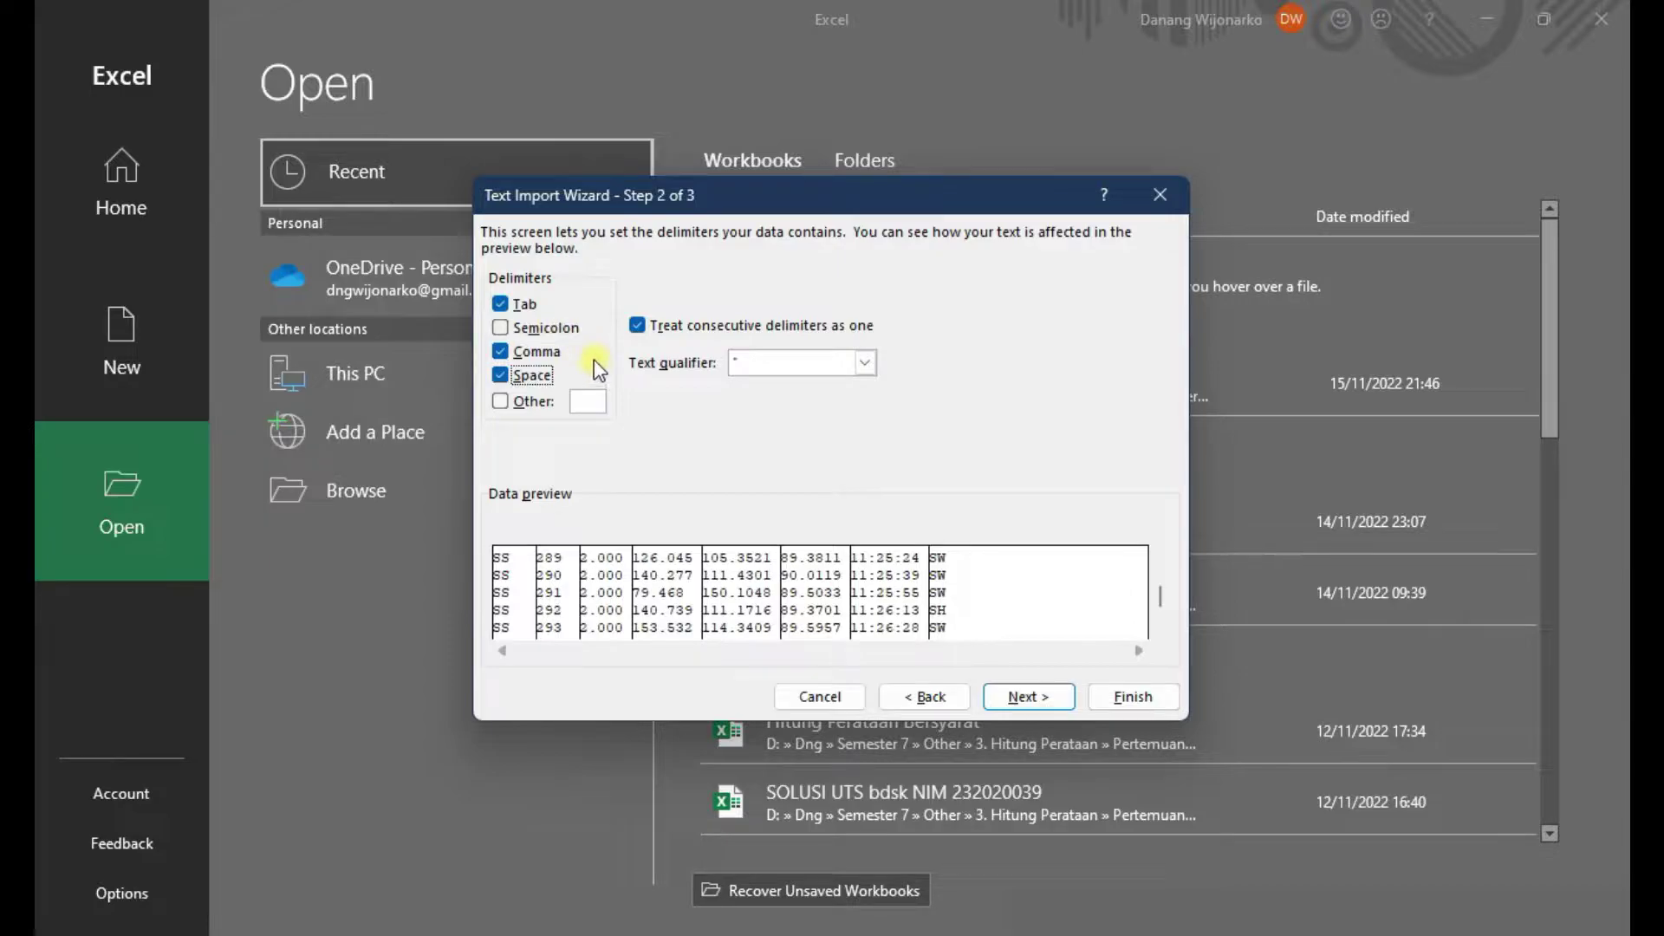
Try {none} as the text qualifier and return it to the double quote
{"action": "left_click", "coordinate": [790, 362]}
{"action": "left_click", "coordinate": [795, 418]}
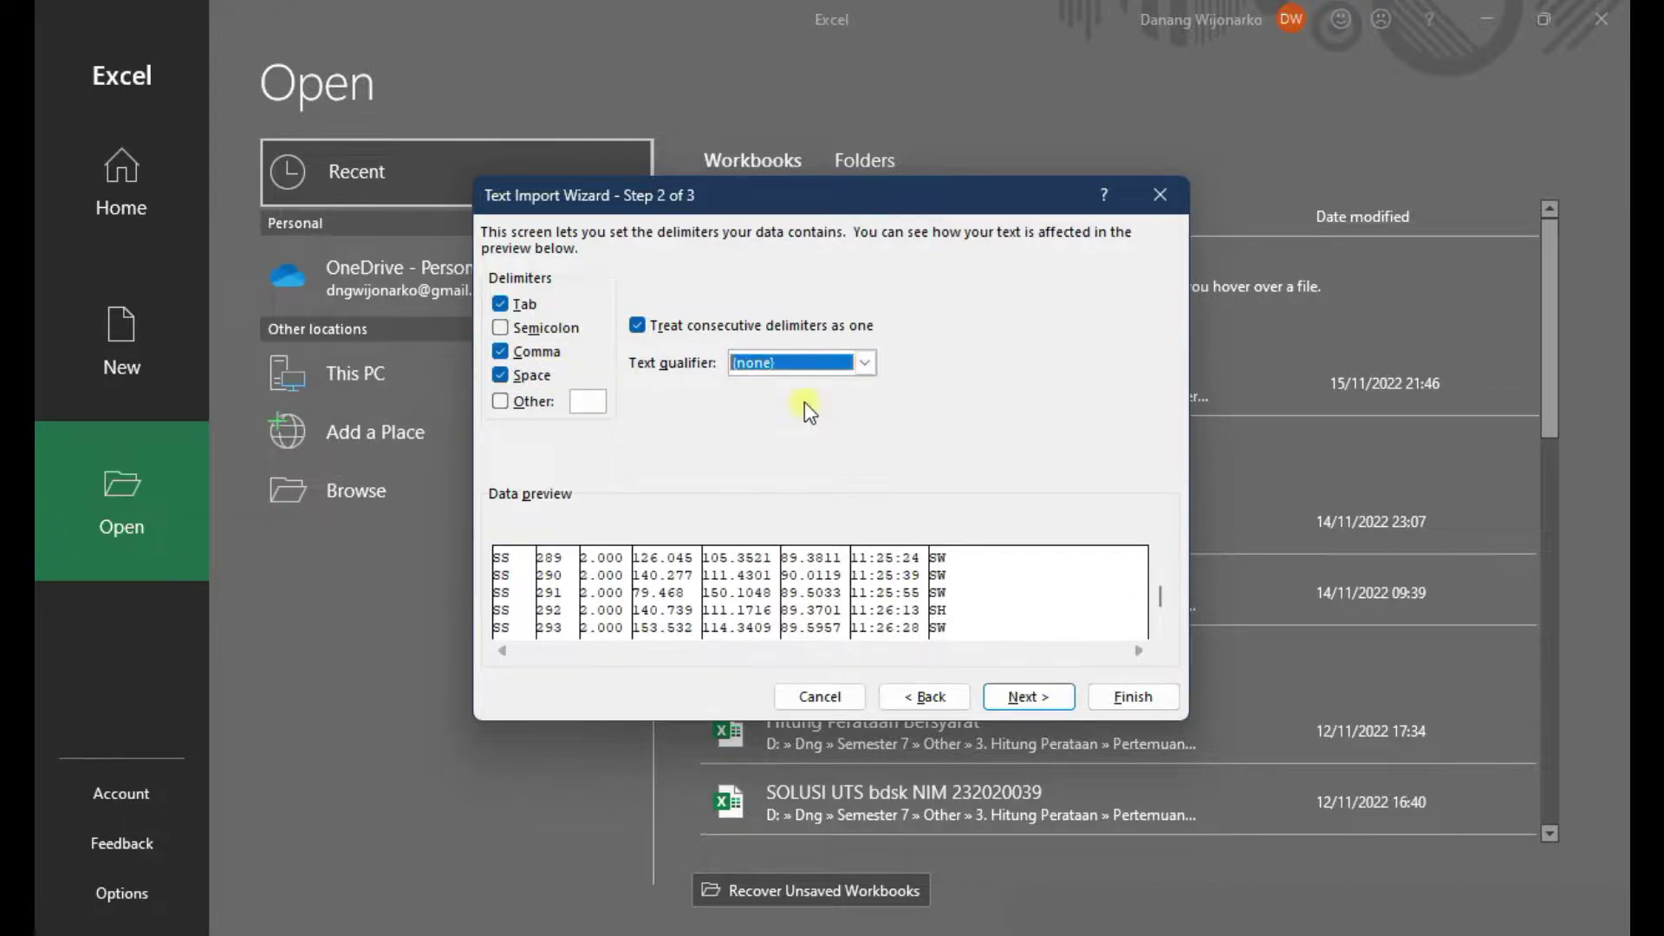
{"action": "left_click", "coordinate": [809, 367]}
{"action": "left_click", "coordinate": [809, 385]}
Finish the text import and dismiss the possible data loss notice above the worksheet
{"action": "left_click", "coordinate": [1118, 699]}
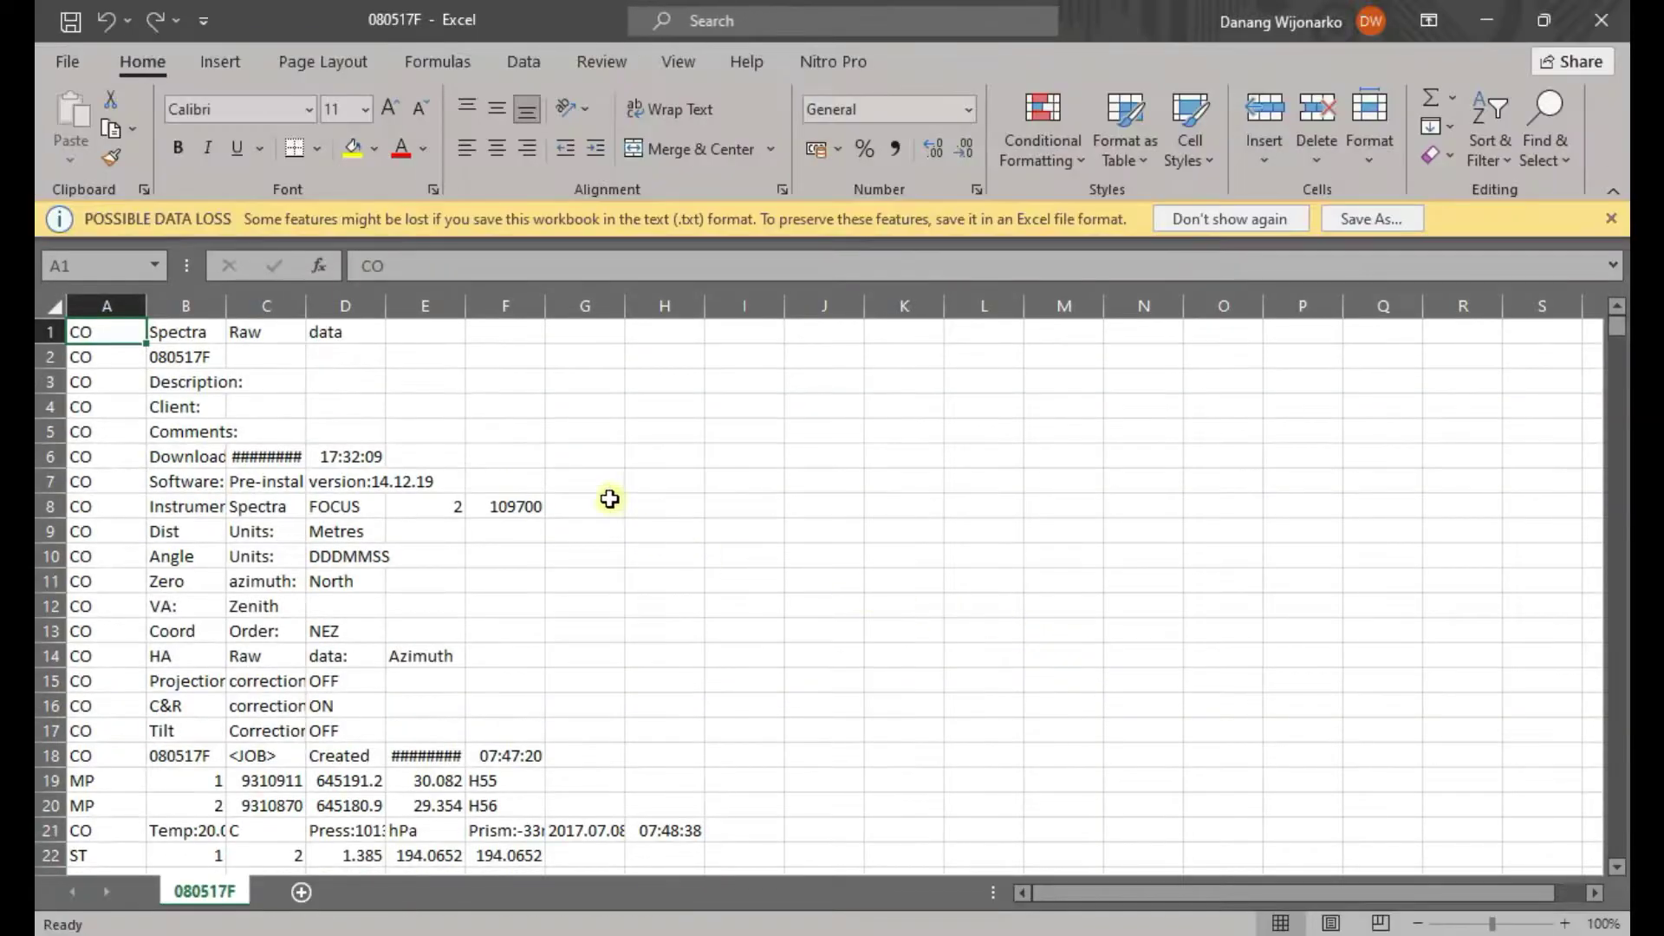
{"action": "left_click", "coordinate": [610, 499]}
{"action": "left_click", "coordinate": [1611, 219]}
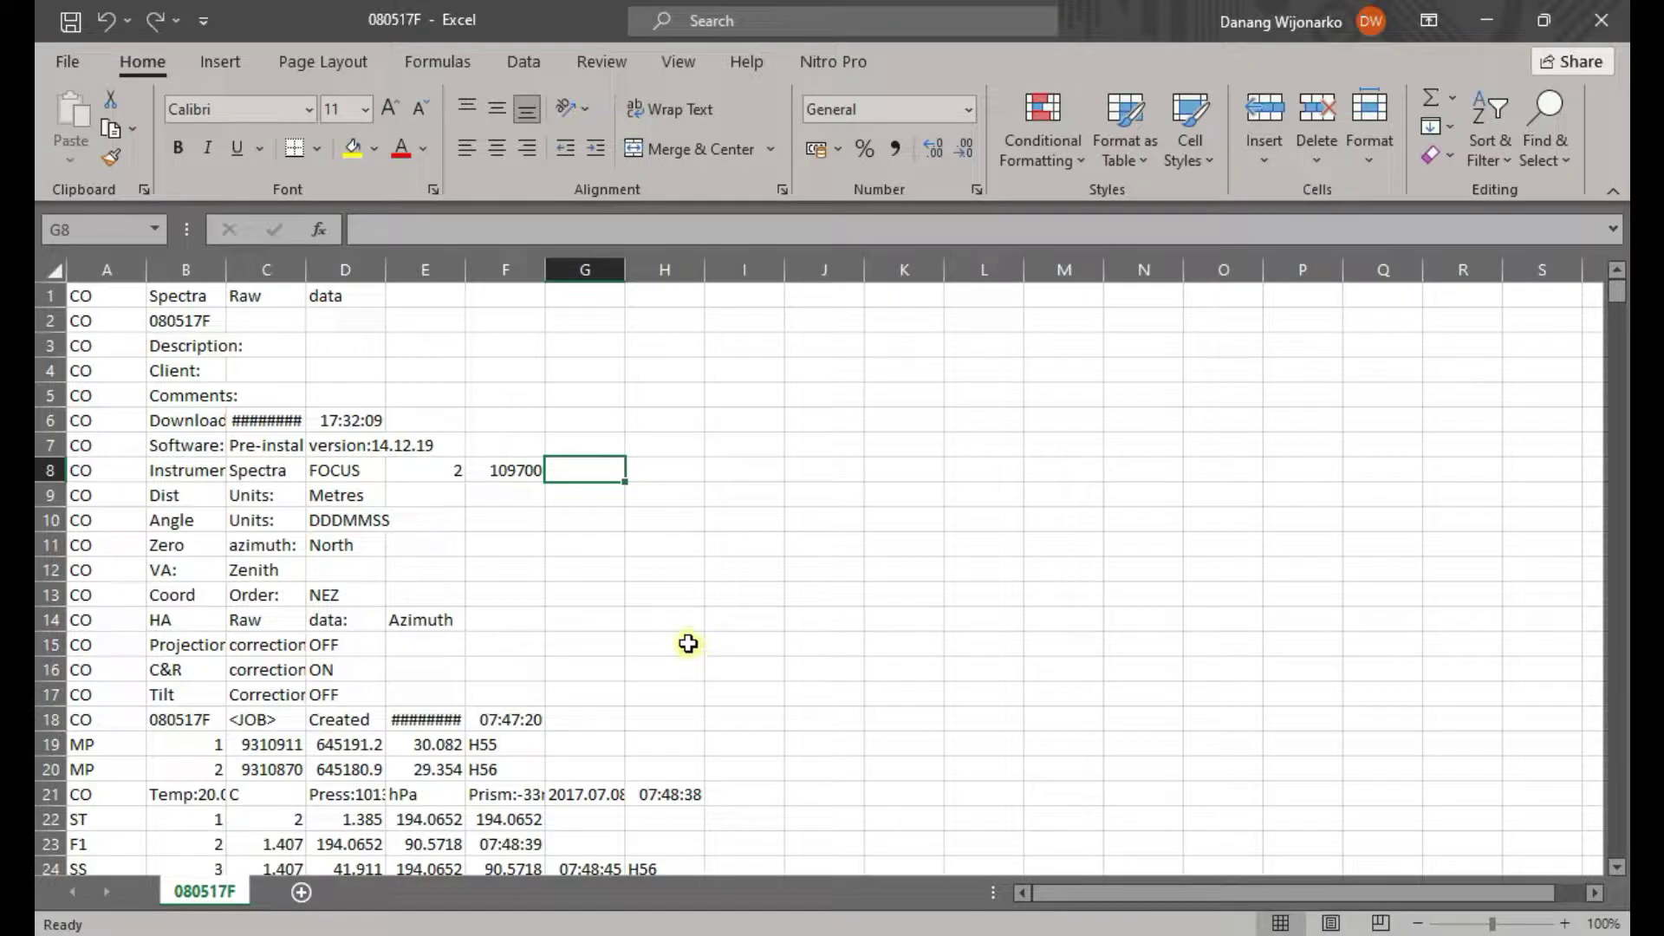
Examine how the imported records are divided into columns, looking at the SS observation in row 24
{"action": "scroll", "coordinate": [688, 643], "scroll_direction": "down", "scroll_amount": 4}
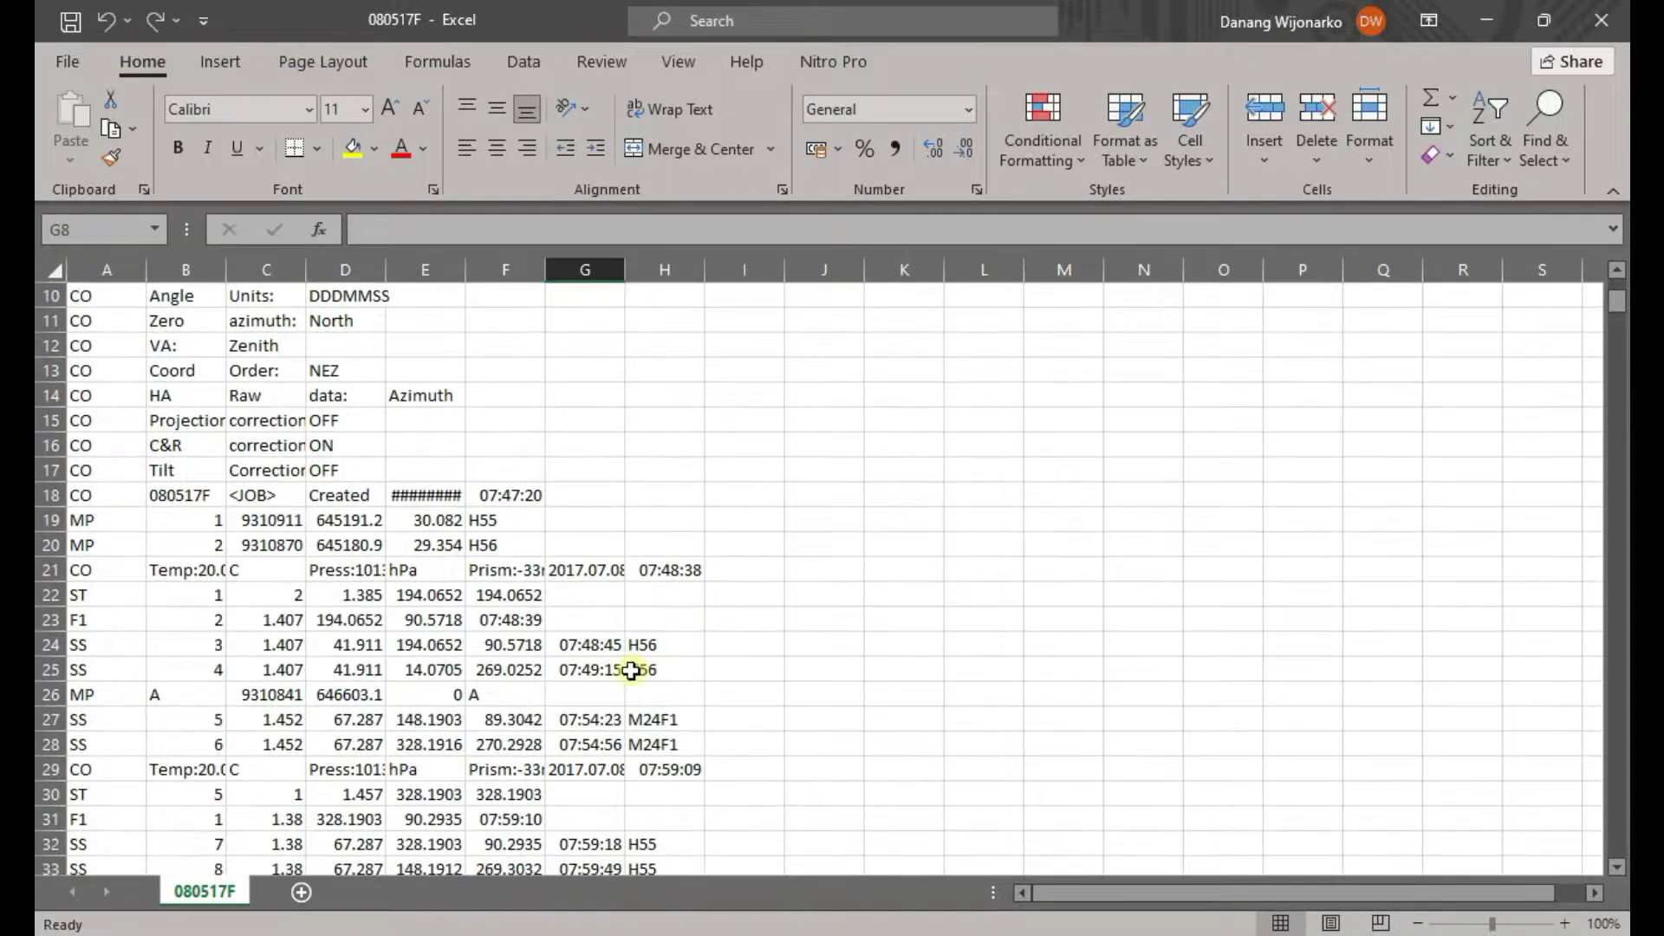
{"action": "left_click", "coordinate": [275, 598]}
{"action": "left_click", "coordinate": [245, 579]}
{"action": "left_click", "coordinate": [211, 576]}
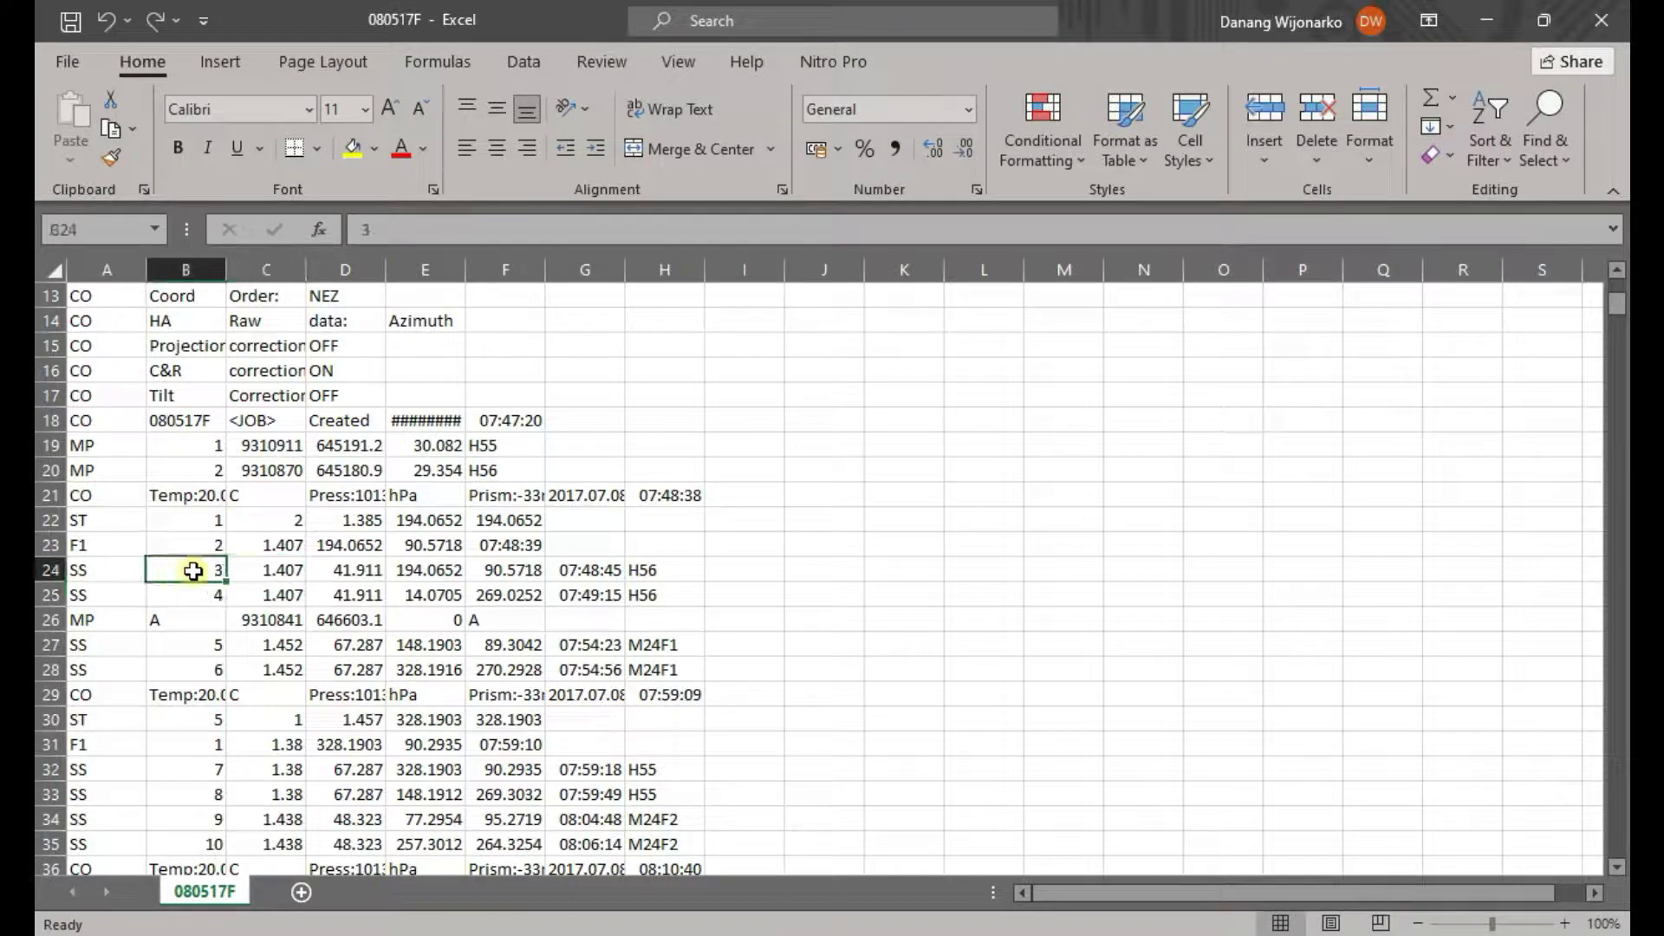
{"action": "left_click", "coordinate": [423, 573]}
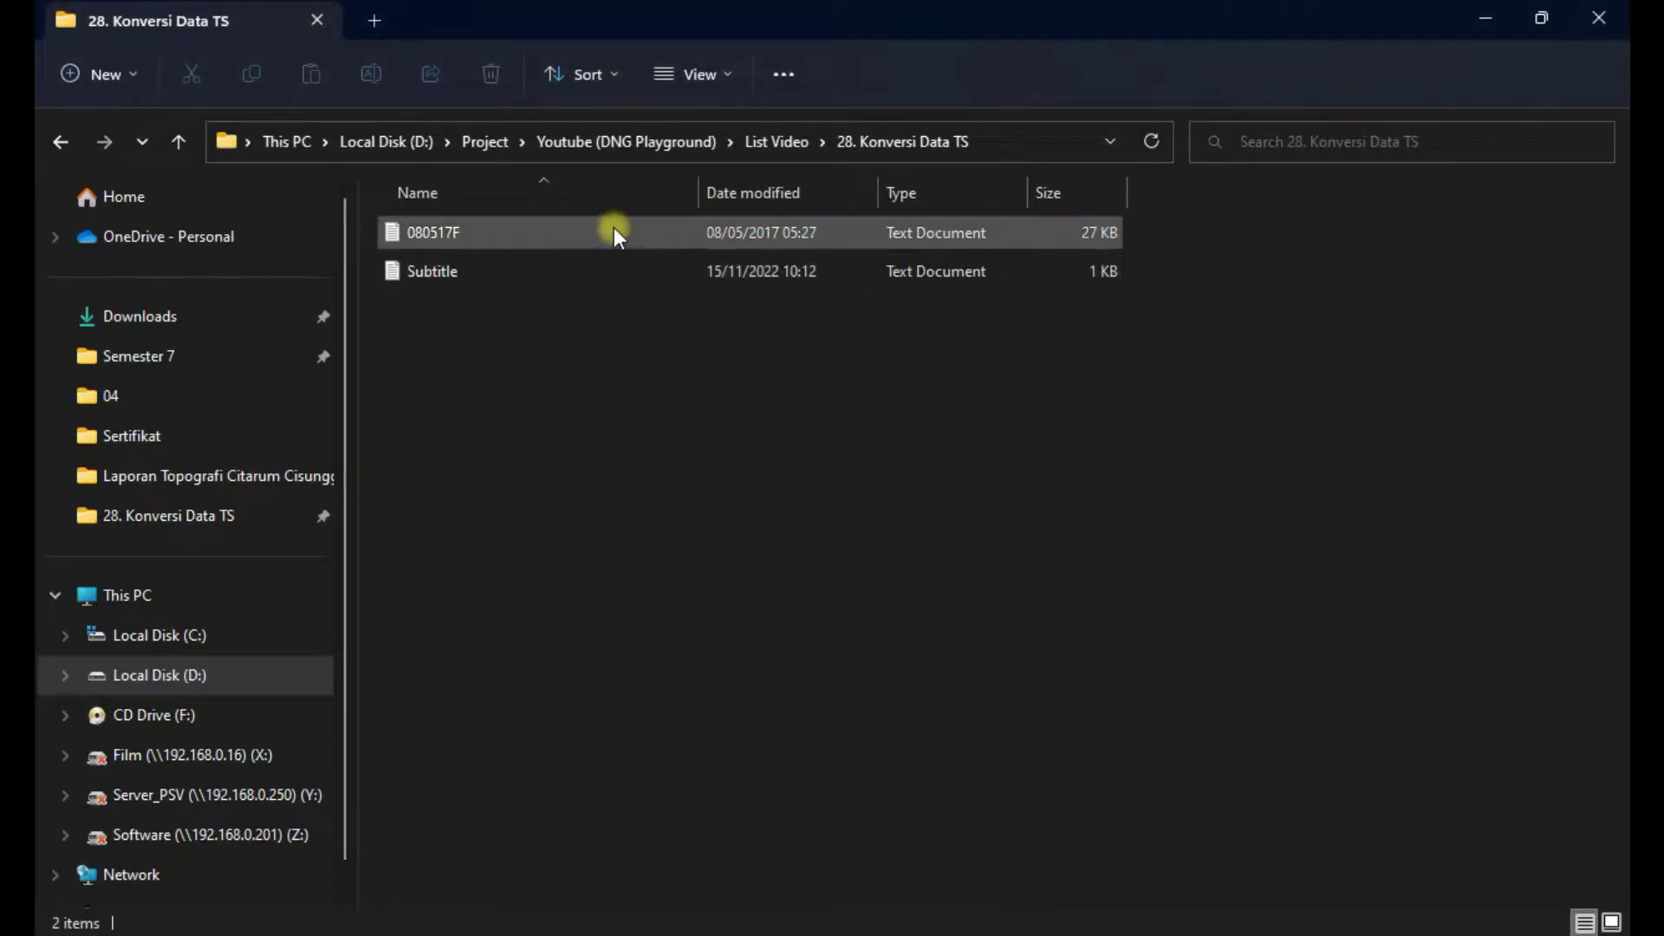
Reopen the 080517F text file in Notepad and place its window beside the imported columns of the Excel worksheet
{"action": "left_click", "coordinate": [613, 231]}
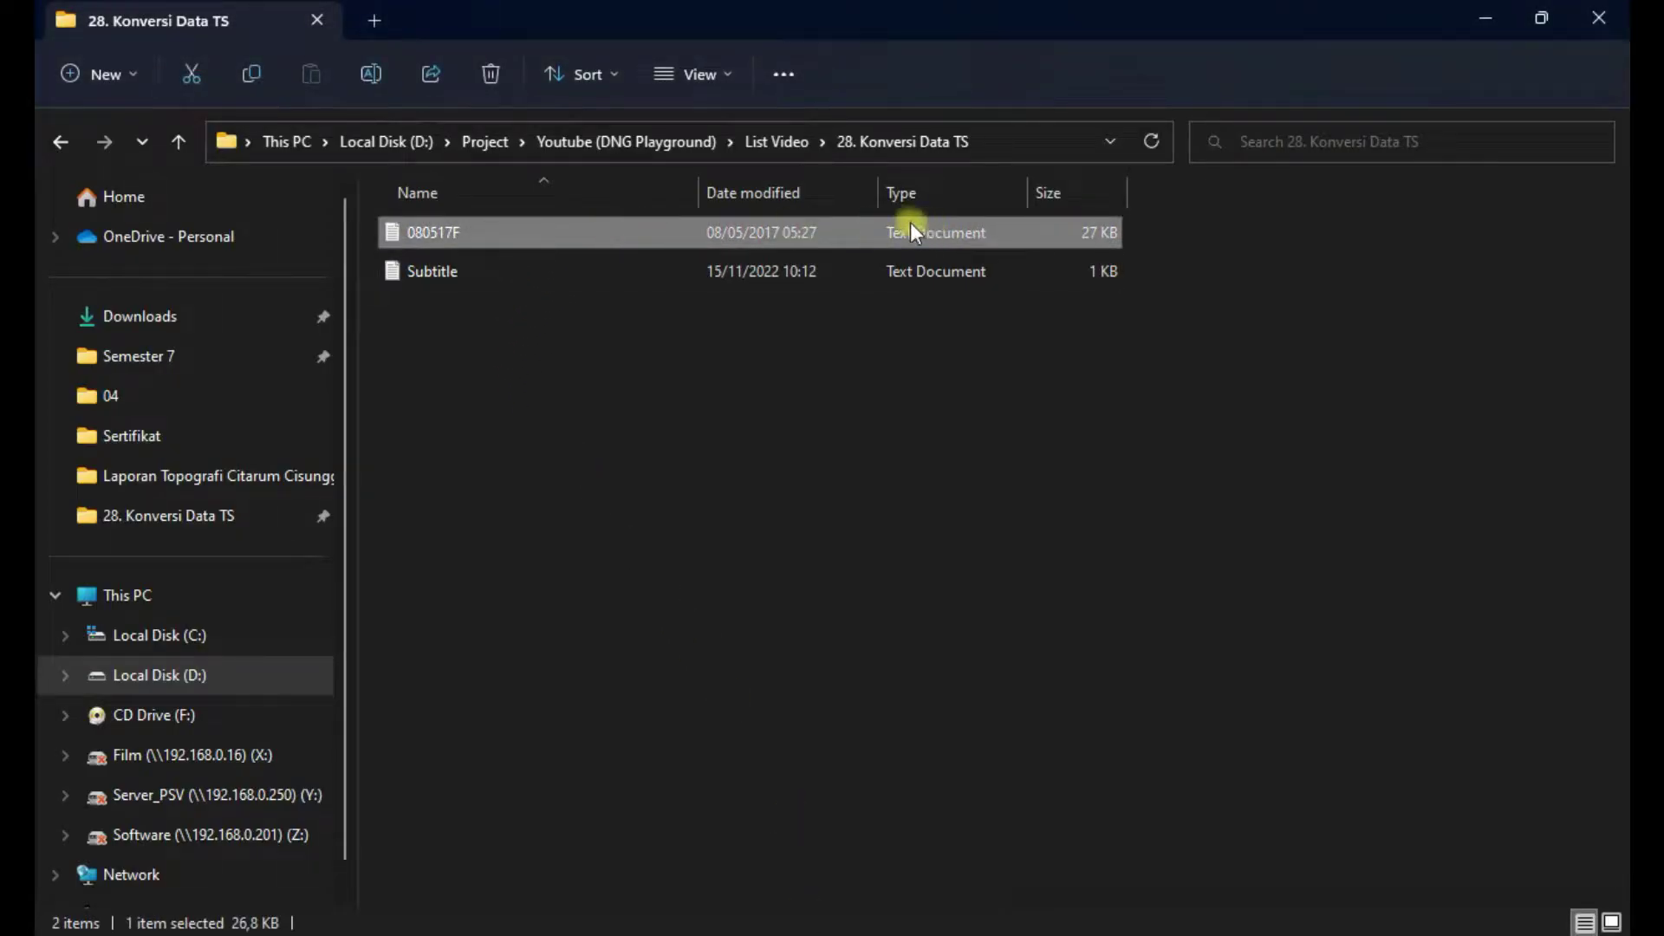
{"action": "double_click", "coordinate": [910, 230]}
{"action": "left_click", "coordinate": [1485, 17]}
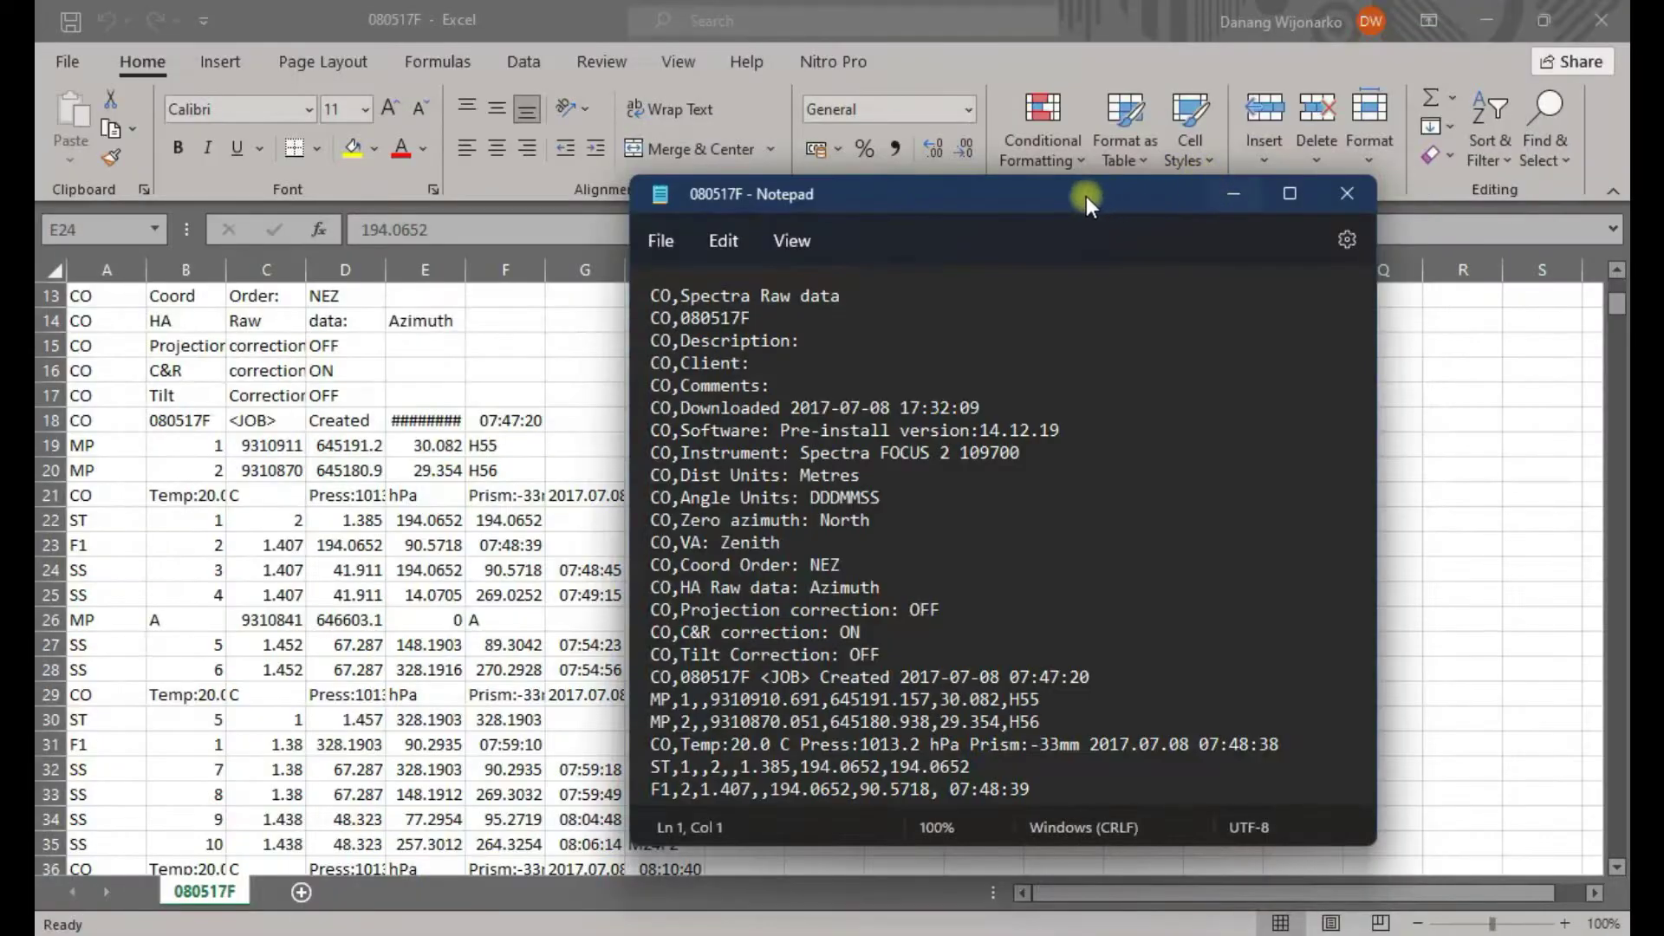
{"action": "left_click_drag", "start_coordinate": [1098, 196], "coordinate": [1349, 196]}
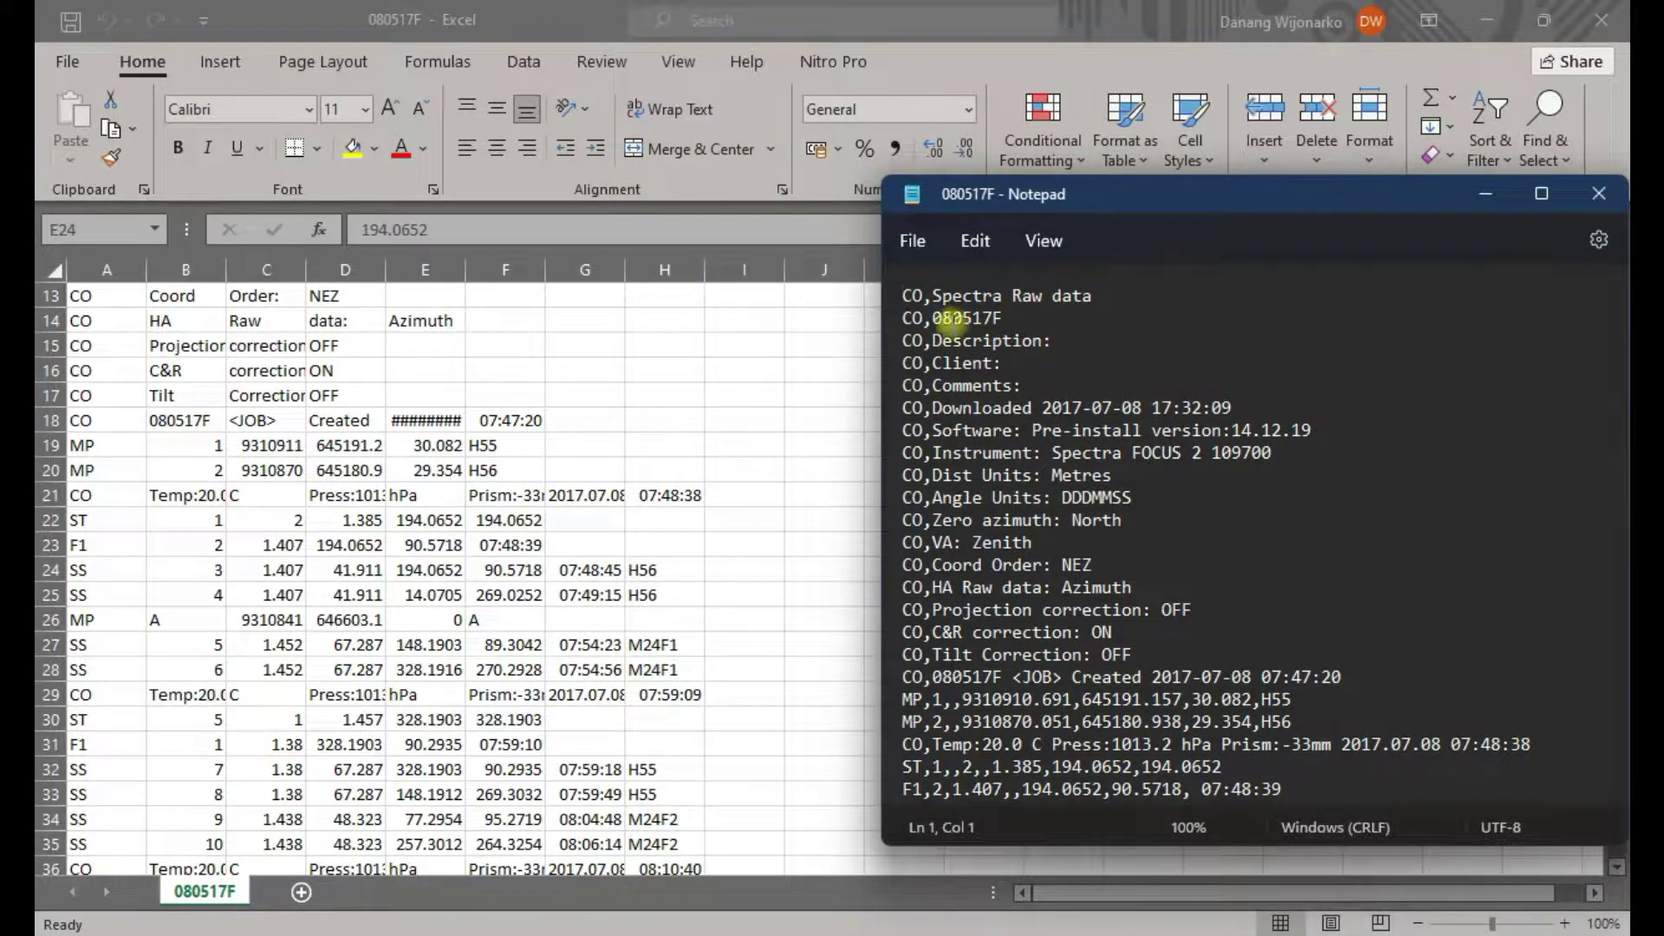
Check the opening line of the 080517F text file, close Notepad and return to the start of the imported Excel data
{"action": "left_click_drag", "start_coordinate": [903, 296], "coordinate": [1094, 296]}
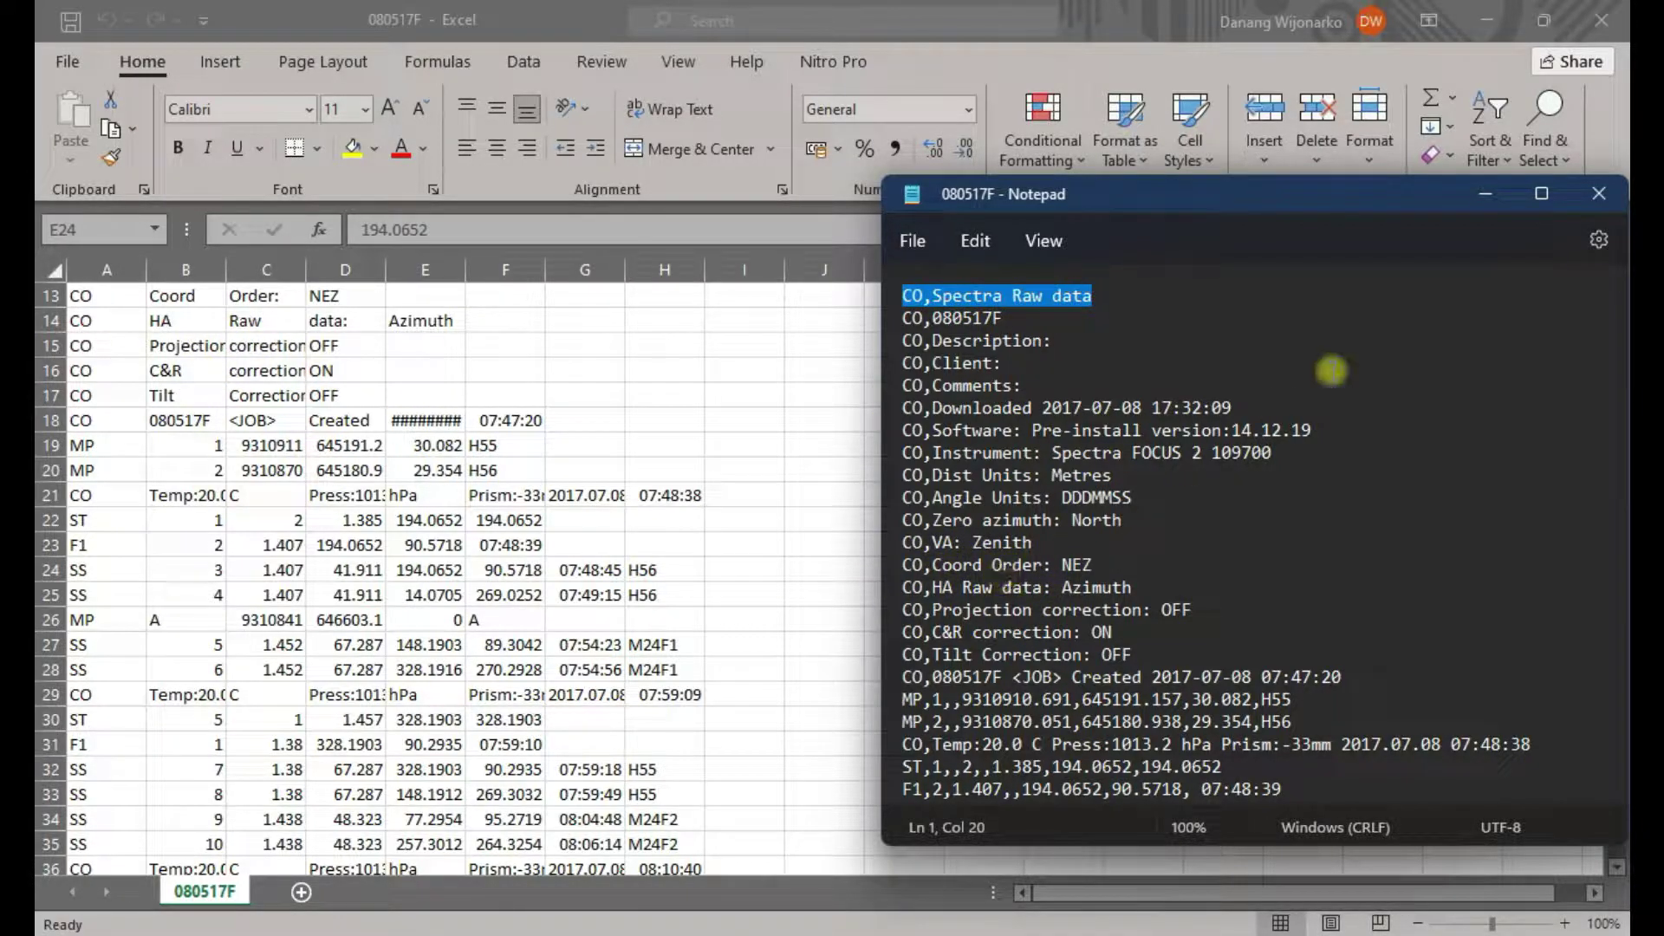
{"action": "left_click", "coordinate": [1599, 194]}
{"action": "left_click", "coordinate": [870, 531]}
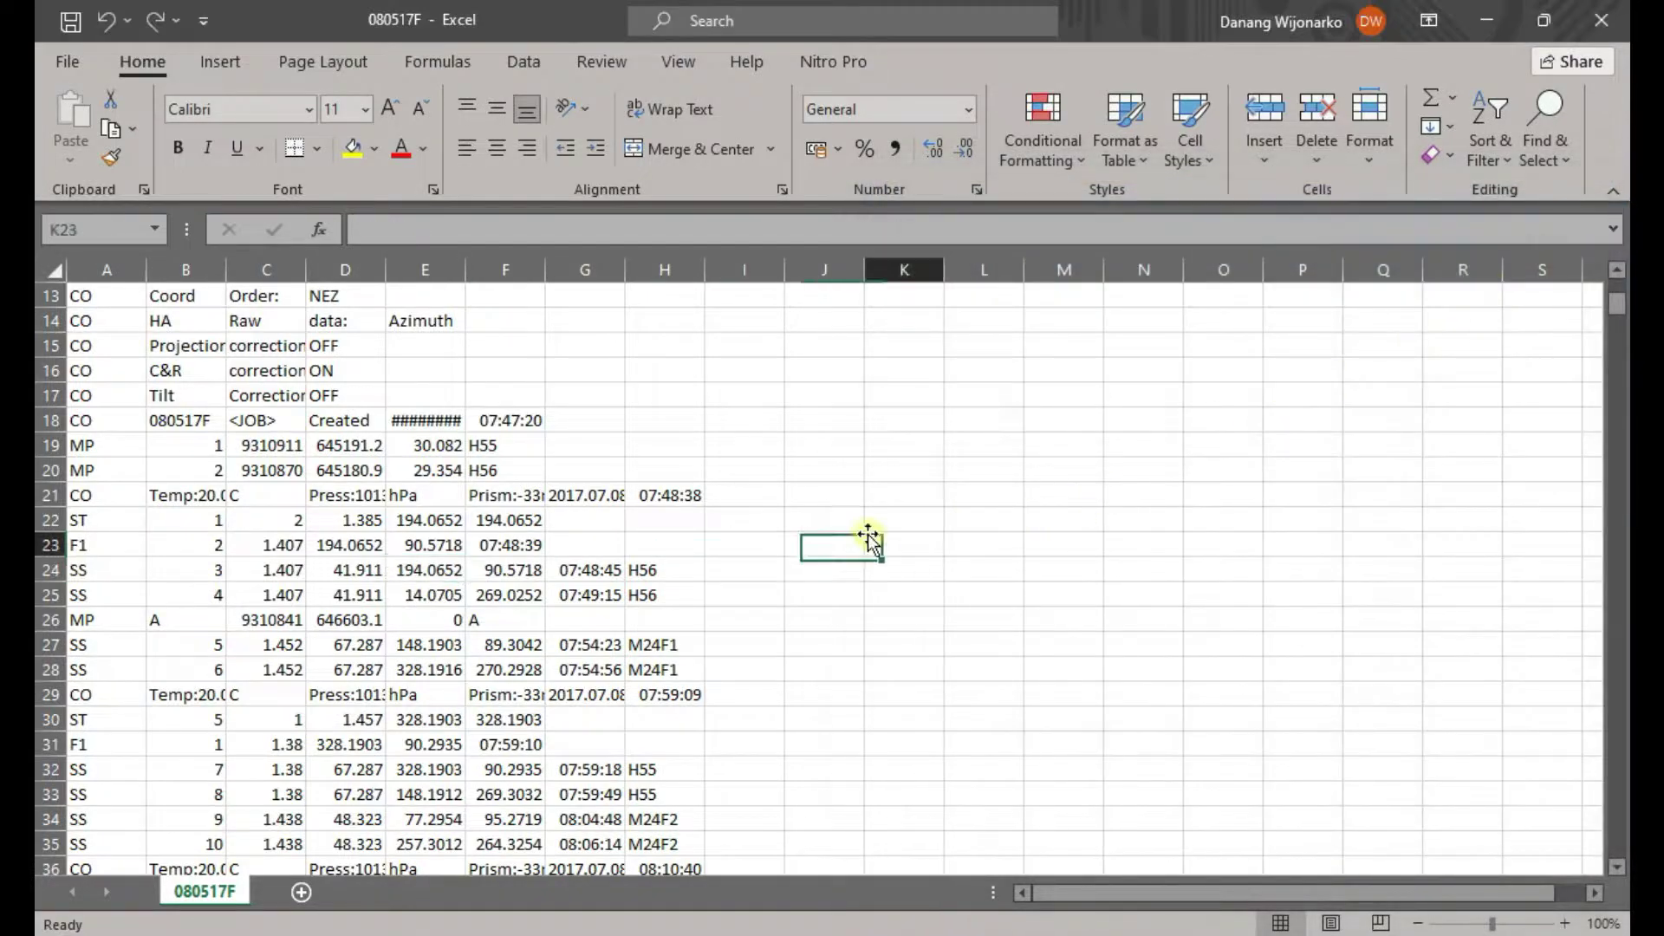
{"action": "left_click", "coordinate": [767, 397]}
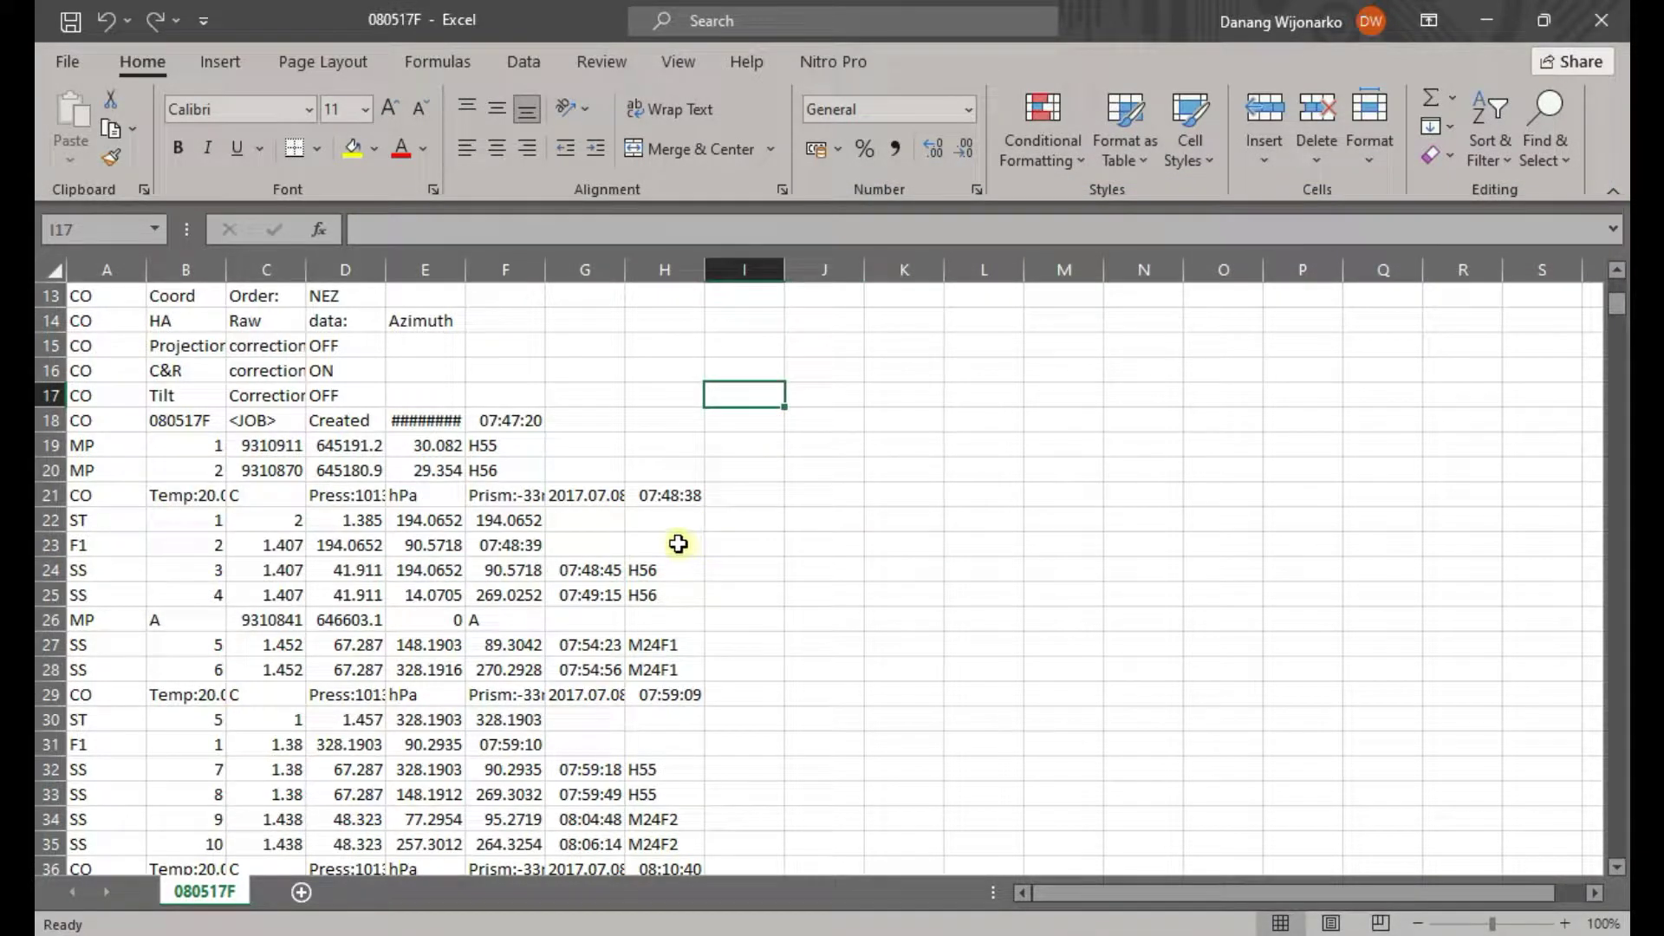
{"action": "scroll", "coordinate": [675, 542], "scroll_direction": "up", "scroll_amount": 4}
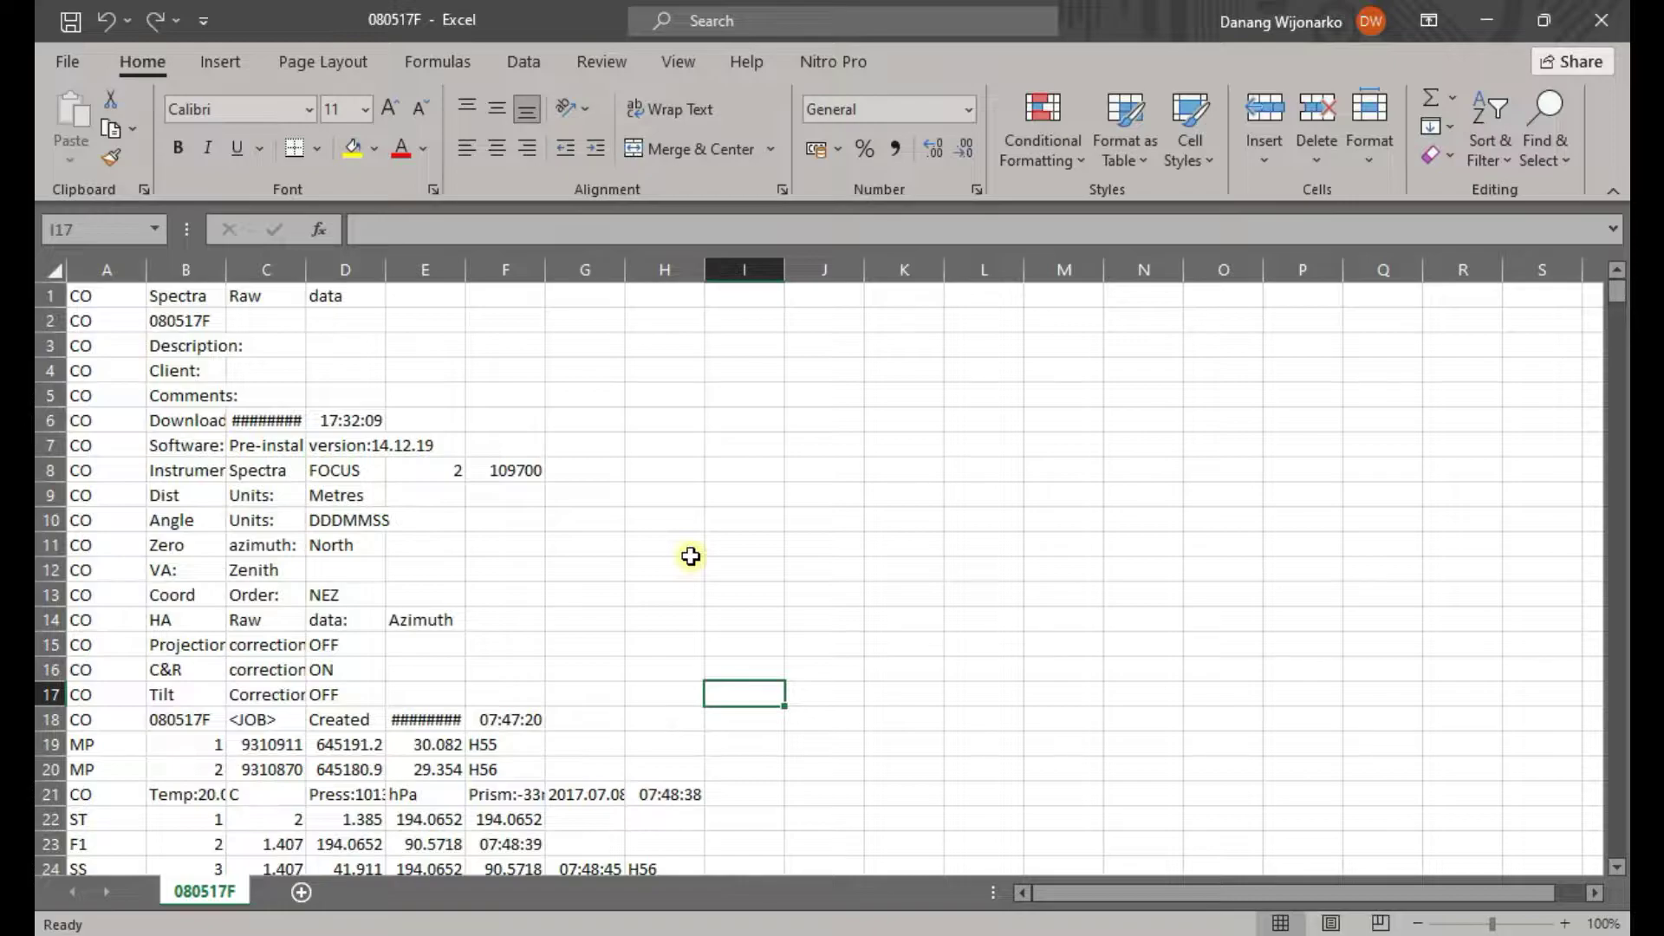
{"action": "left_click", "coordinate": [671, 515]}
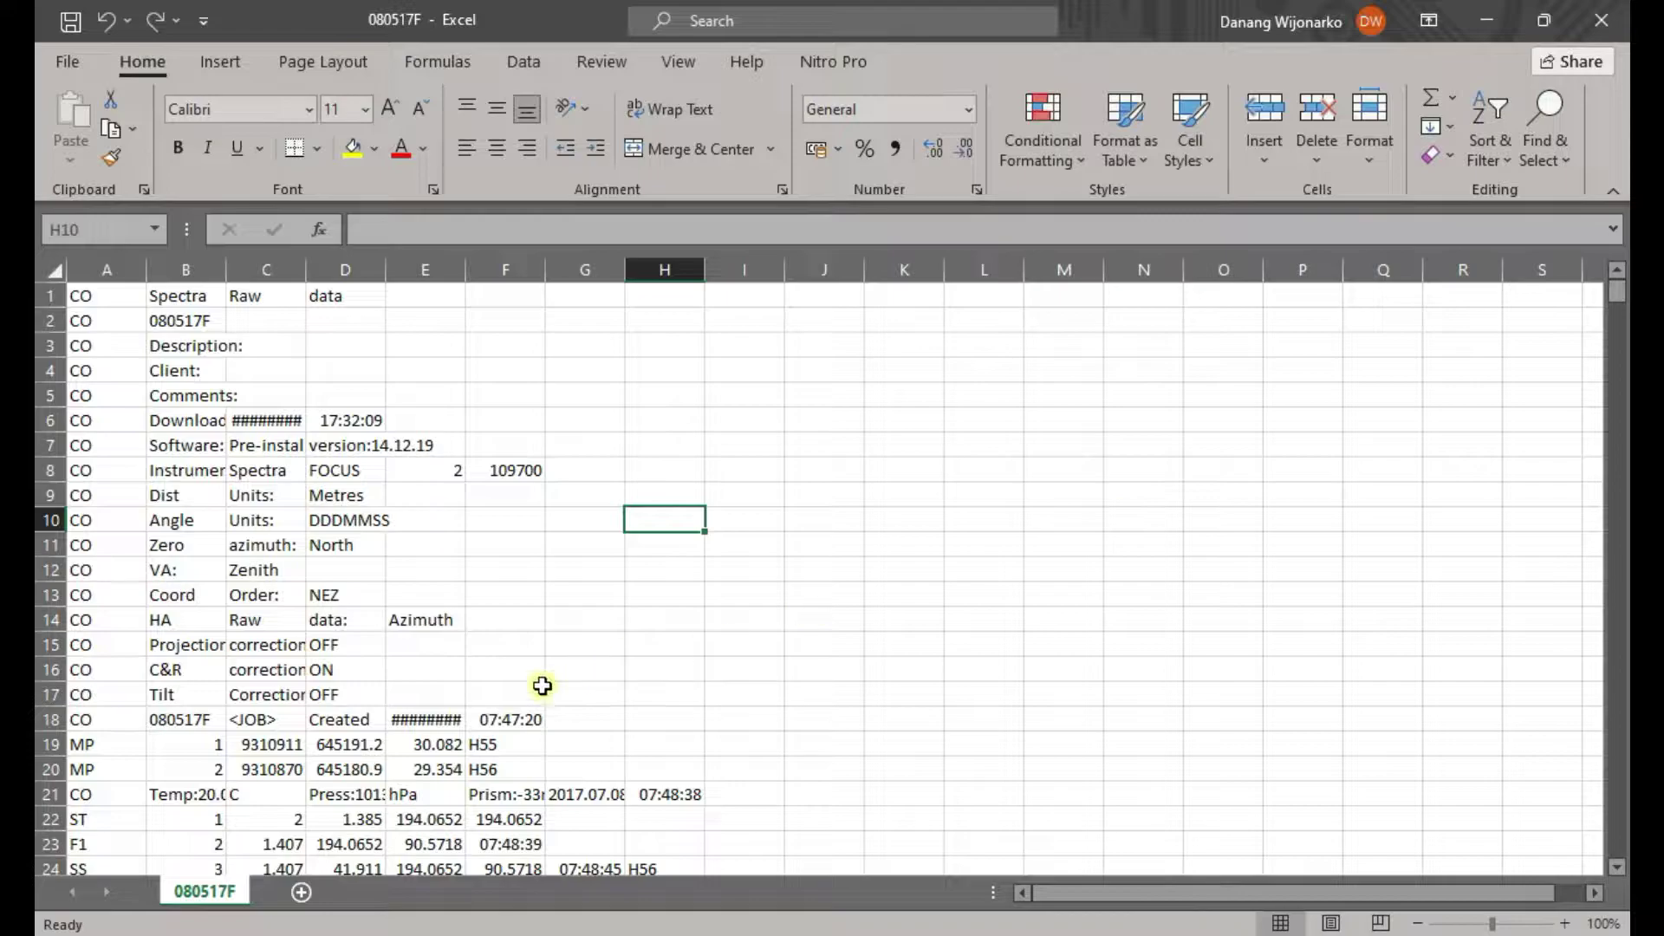
{"action": "left_click", "coordinate": [576, 446]}
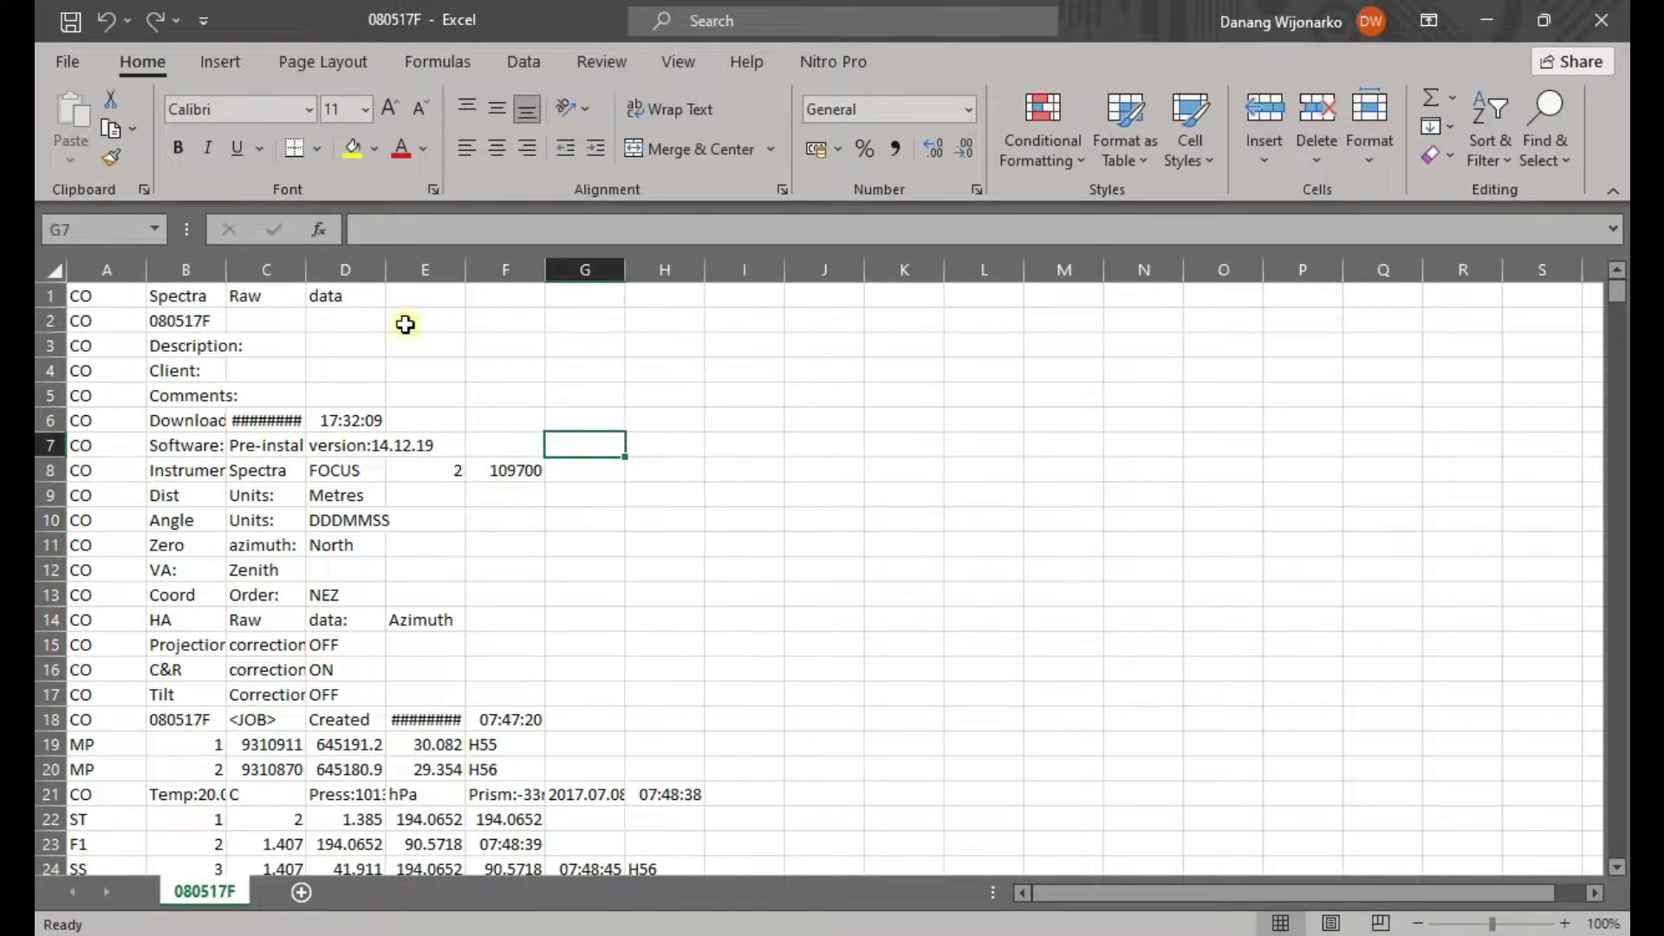
Save the imported data as an Excel Workbook named 080517F in the 28. Konversi Data TS folder
{"action": "left_click", "coordinate": [75, 56]}
{"action": "left_click", "coordinate": [142, 393]}
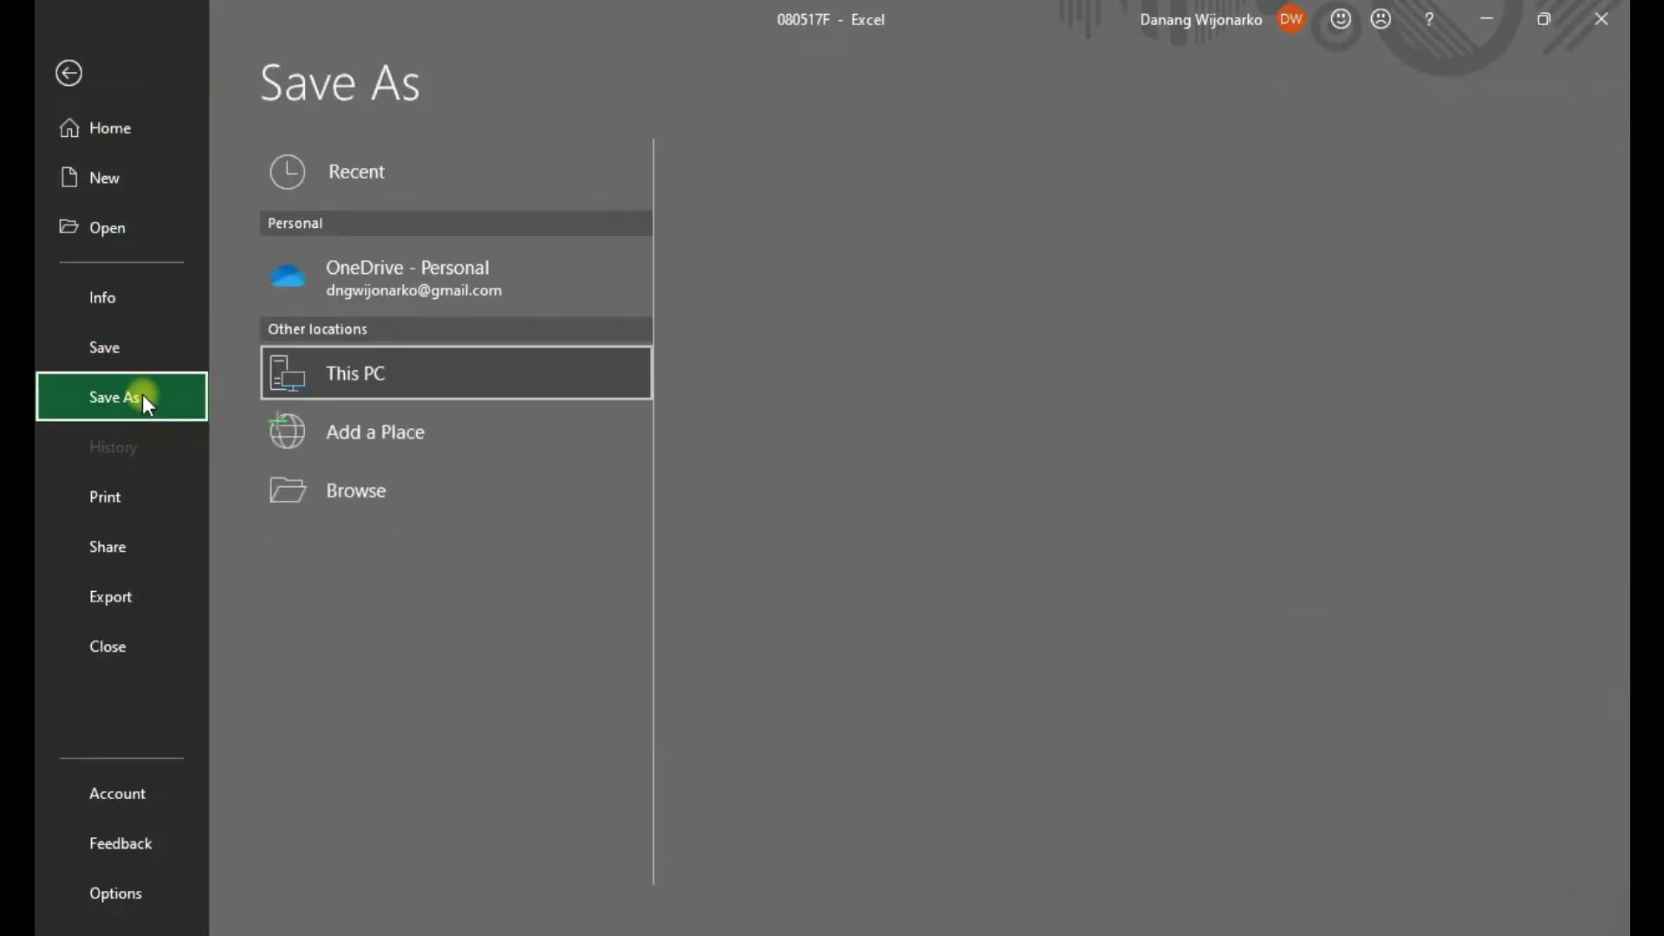
{"action": "left_click", "coordinate": [610, 480]}
{"action": "left_click", "coordinate": [400, 501]}
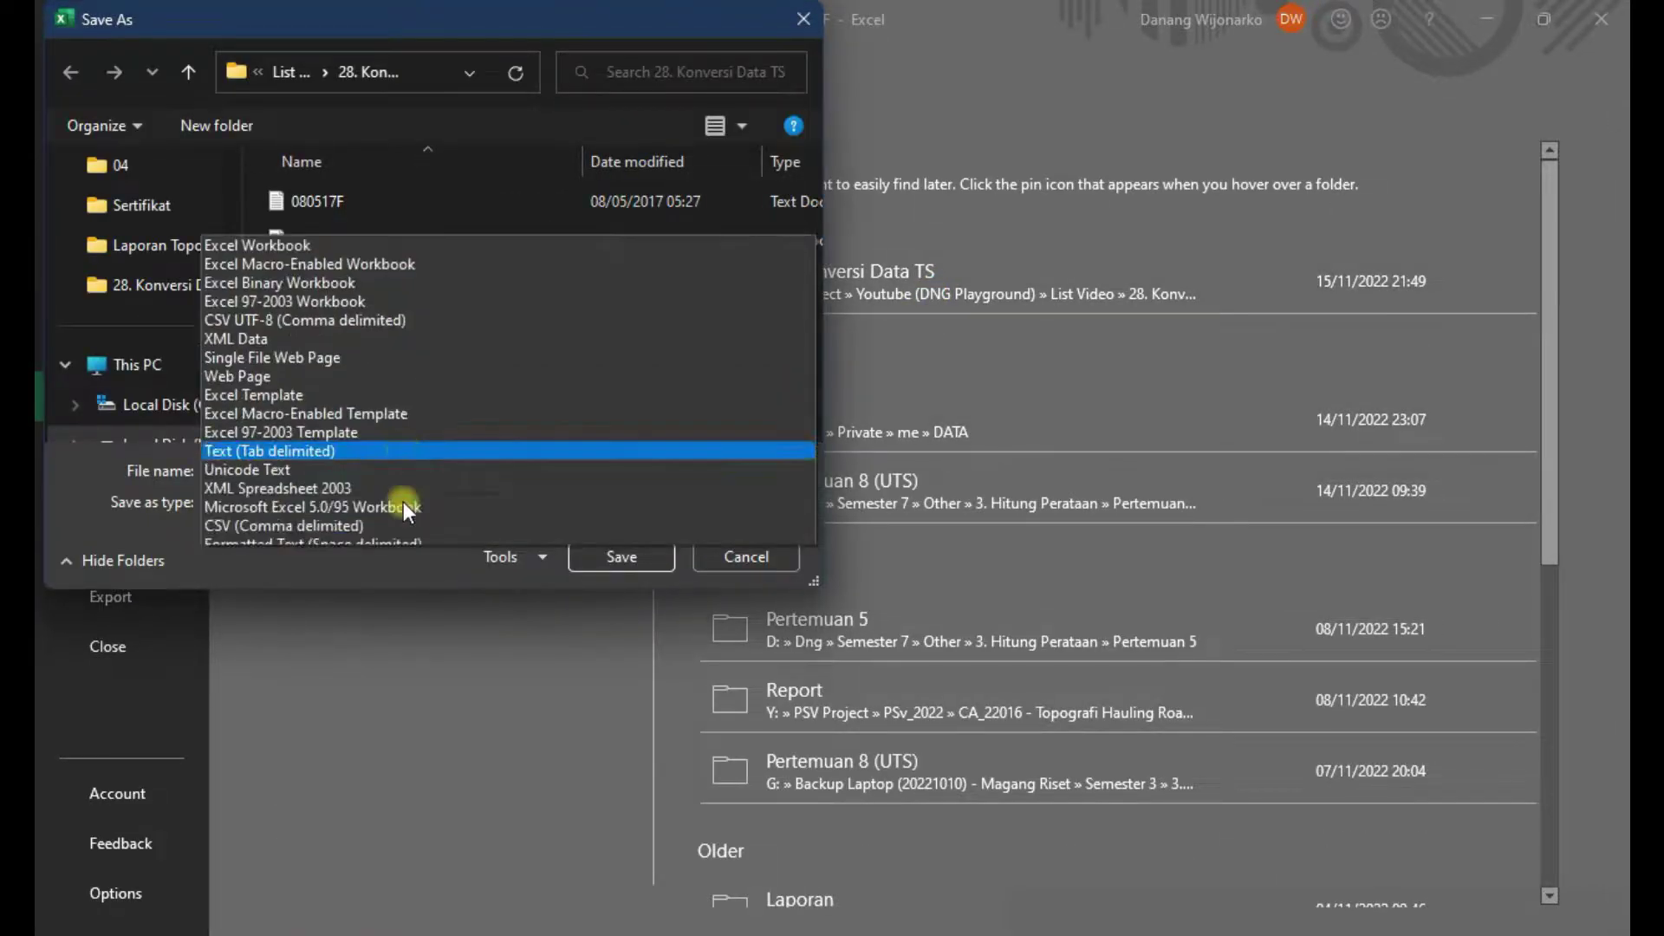
{"action": "left_click", "coordinate": [447, 16]}
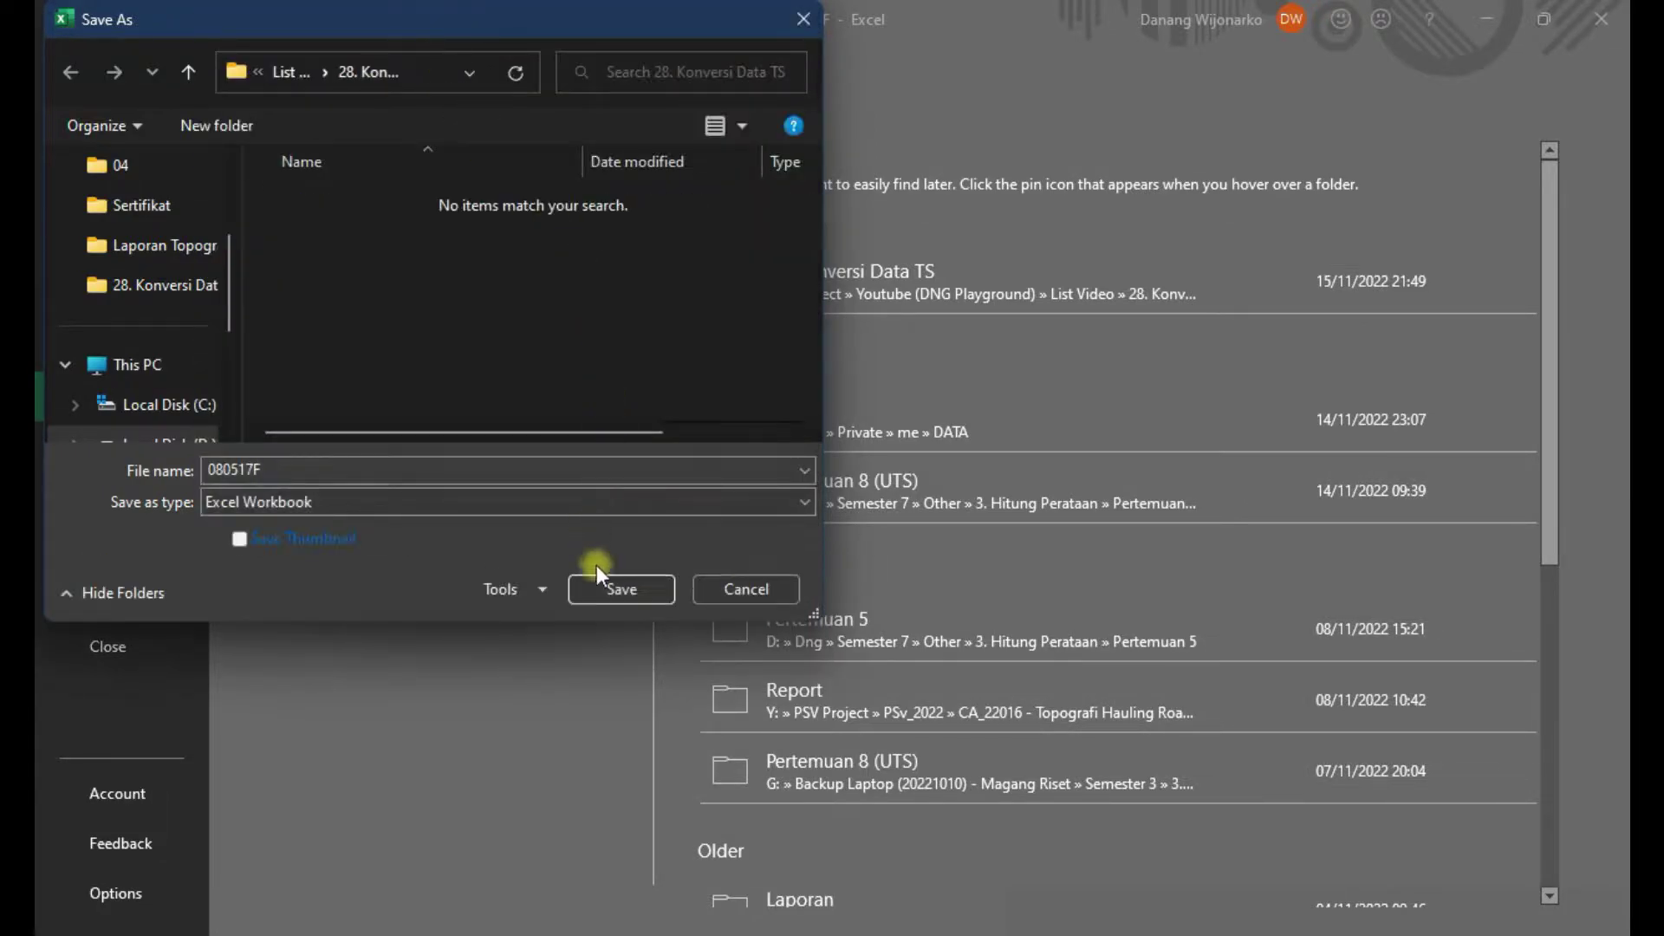
{"action": "left_click", "coordinate": [622, 593]}
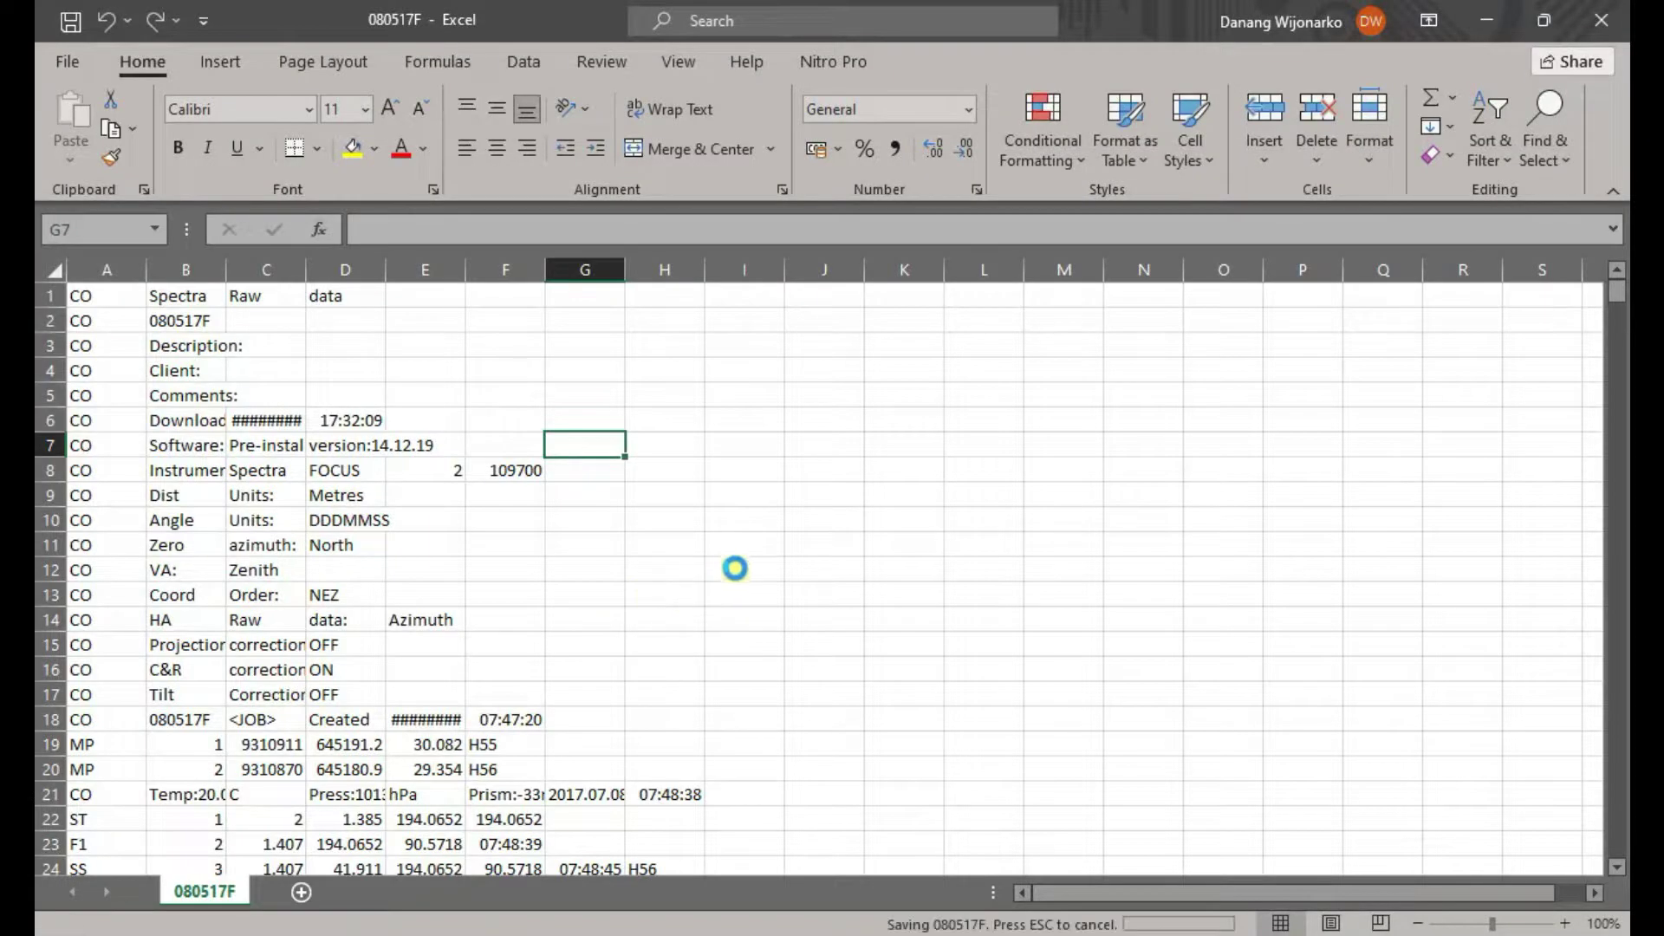
{"action": "left_click", "coordinate": [738, 474]}
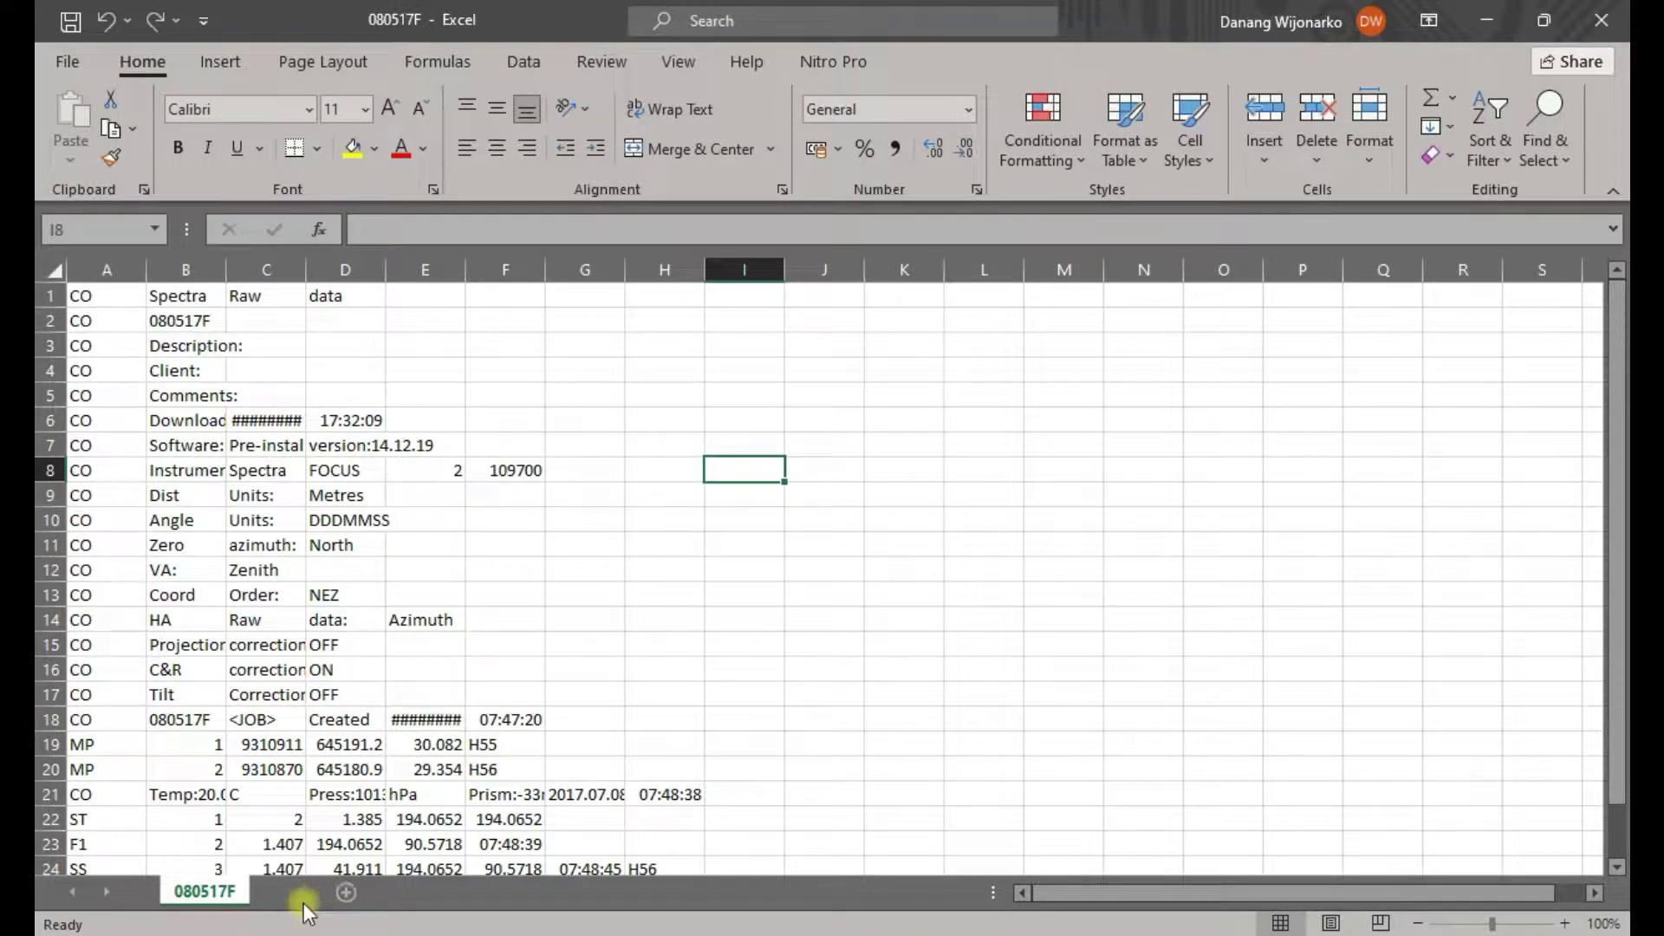
Add a new worksheet to the workbook and name it Edit
{"action": "left_click", "coordinate": [303, 894]}
{"action": "double_click", "coordinate": [295, 892]}
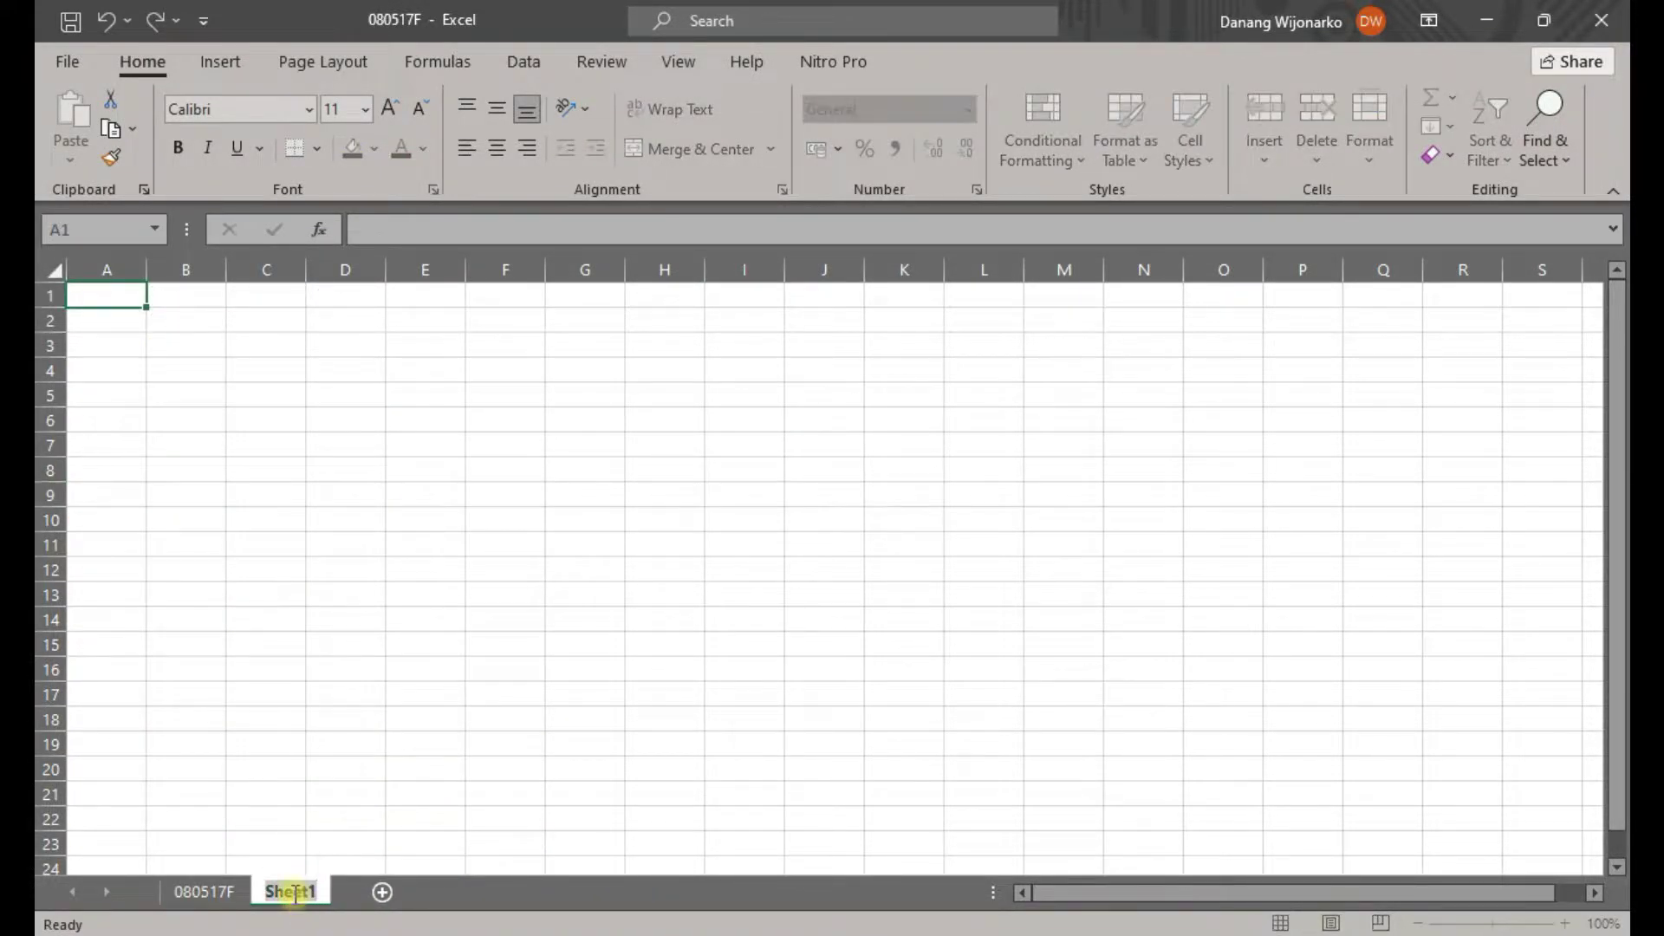
{"action": "type", "text": "Edit"}
{"action": "key", "text": "Return"}
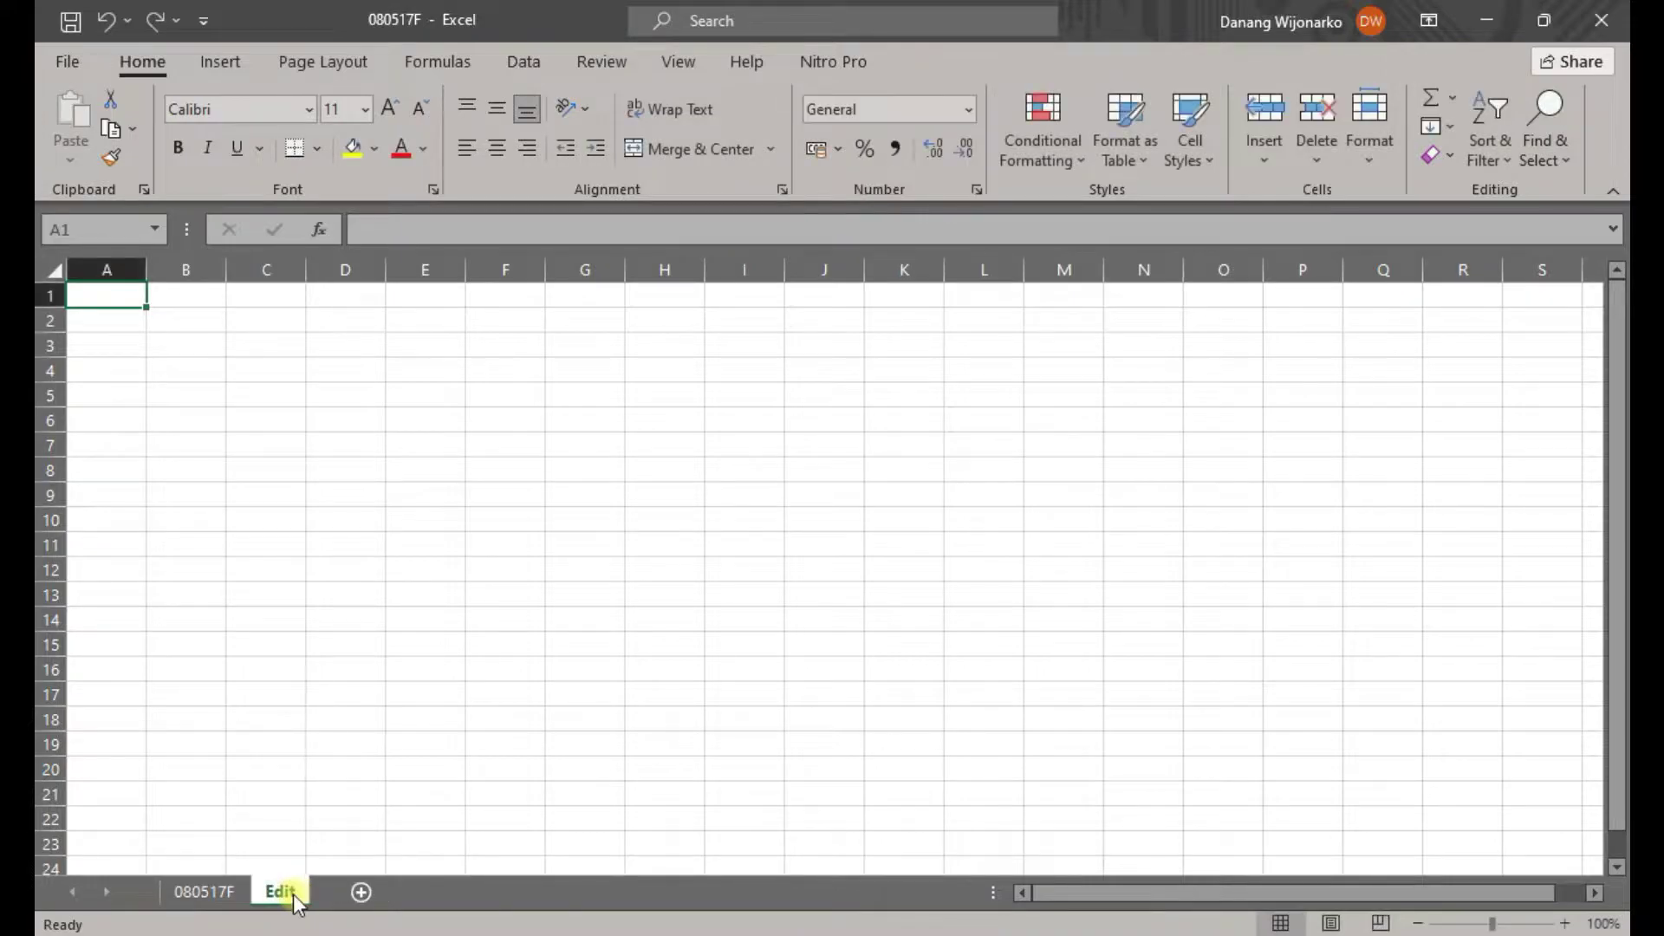
Copy the entire contents of the 080517F sheet into the Edit sheet and clear the copy marquee
{"action": "left_click", "coordinate": [216, 889]}
{"action": "left_click", "coordinate": [211, 319]}
{"action": "left_click", "coordinate": [50, 265]}
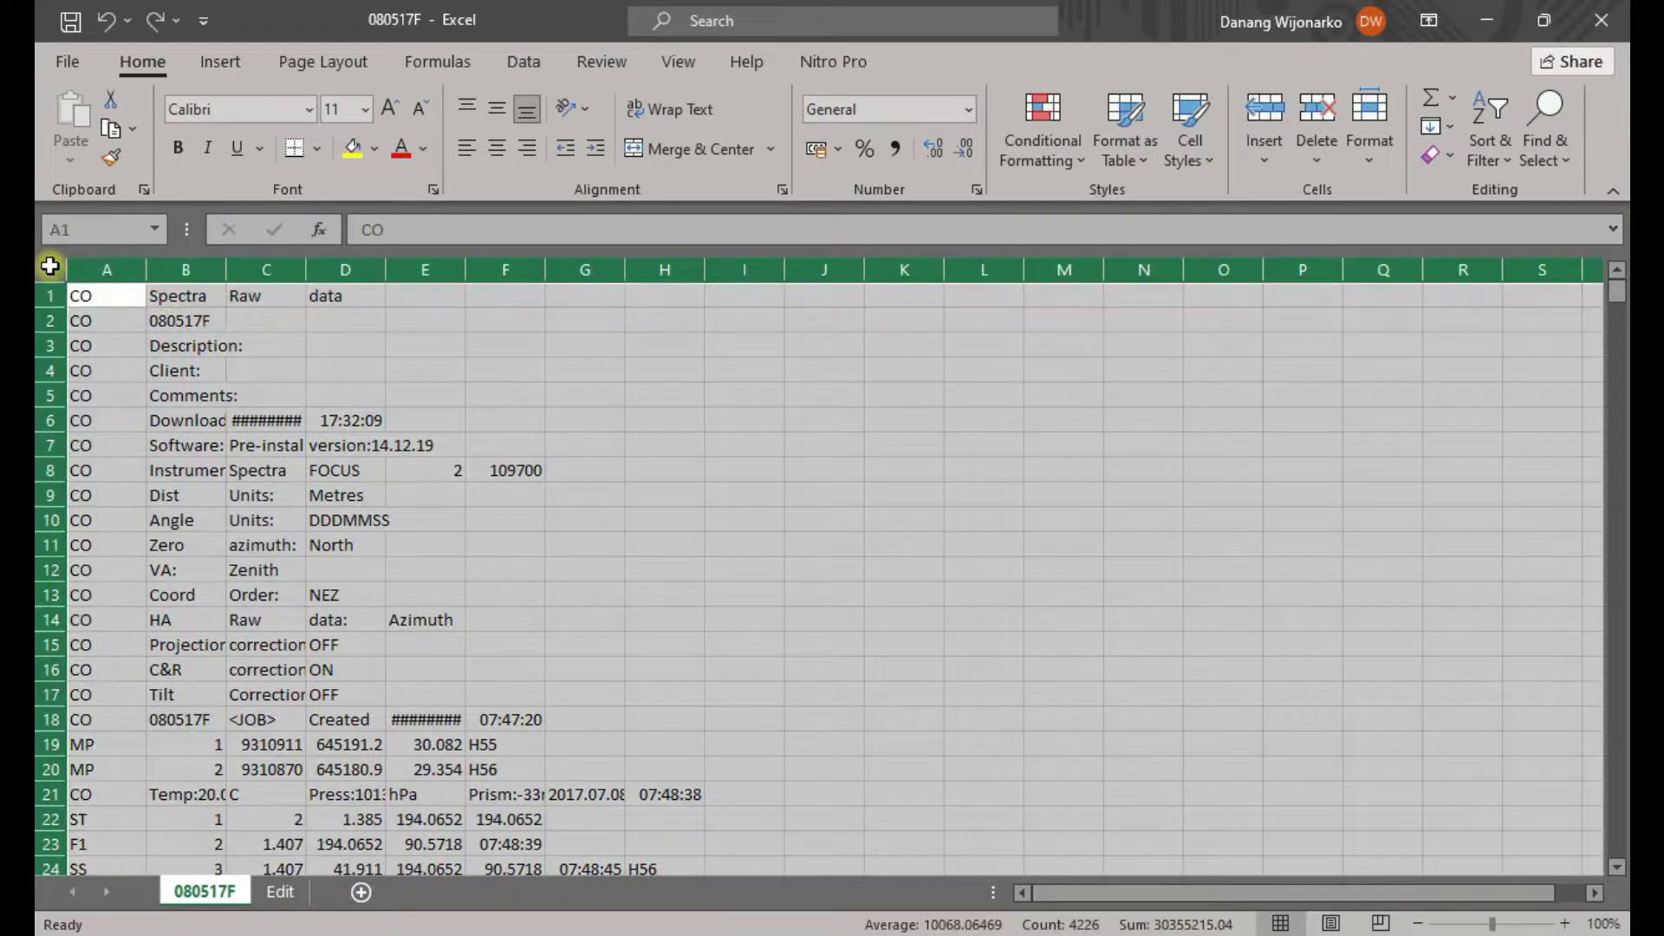
{"action": "key", "text": "ctrl+c"}
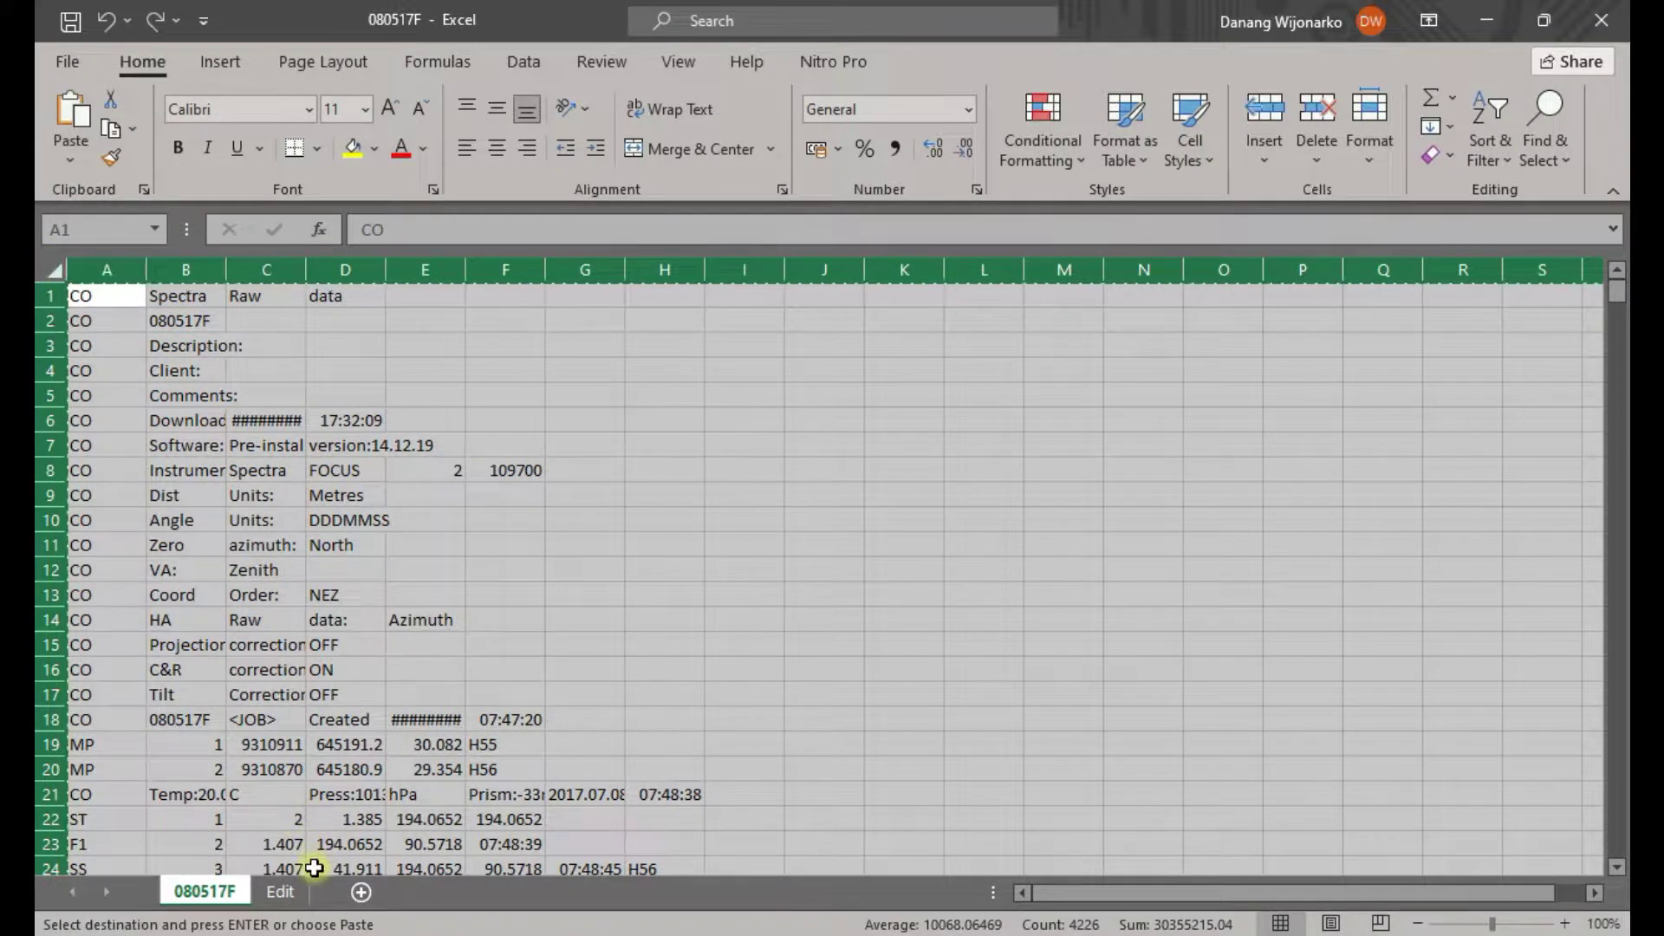
{"action": "left_click", "coordinate": [285, 891]}
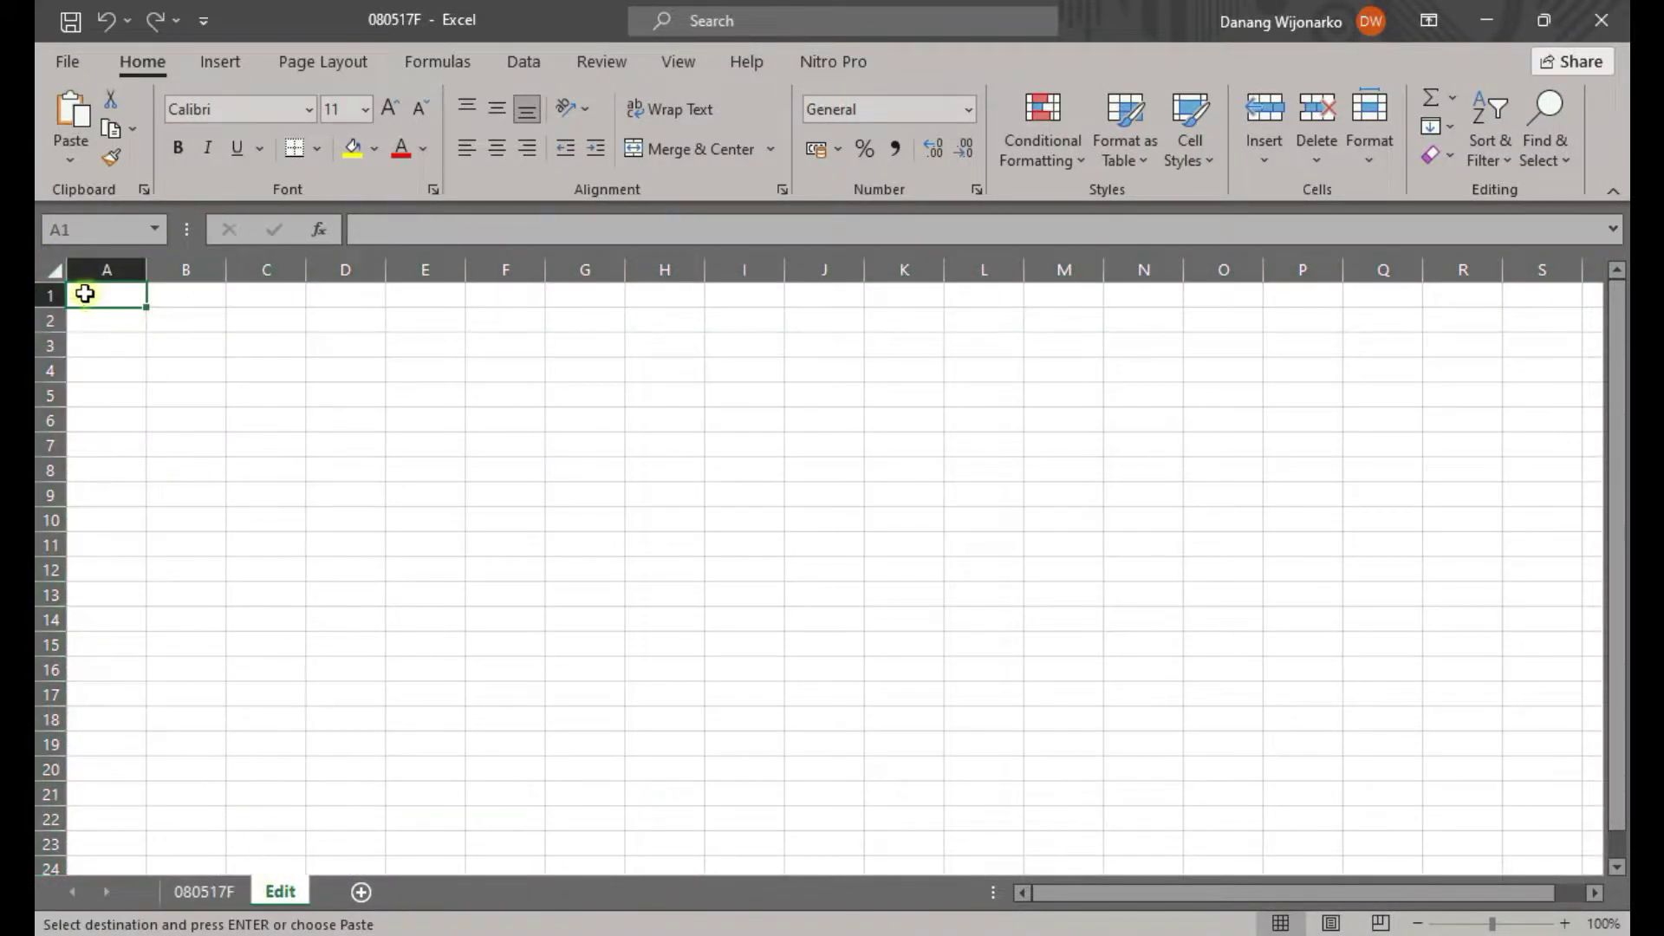
{"action": "left_click", "coordinate": [51, 268]}
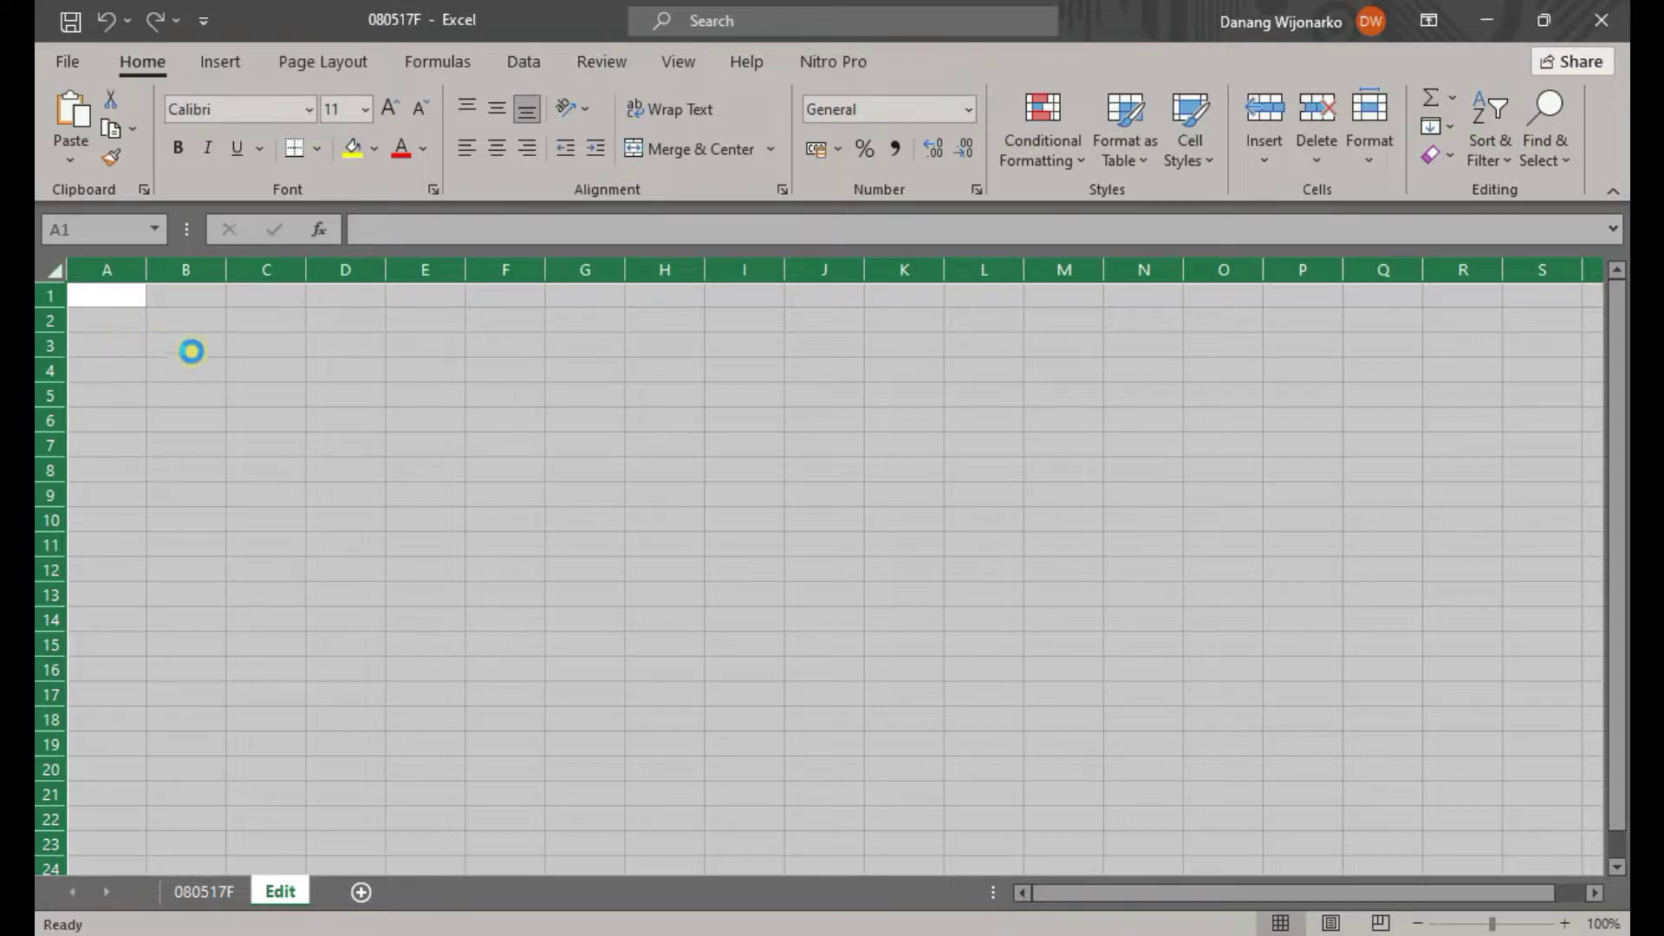
{"action": "key", "text": "ctrl+v"}
{"action": "left_click", "coordinate": [460, 351]}
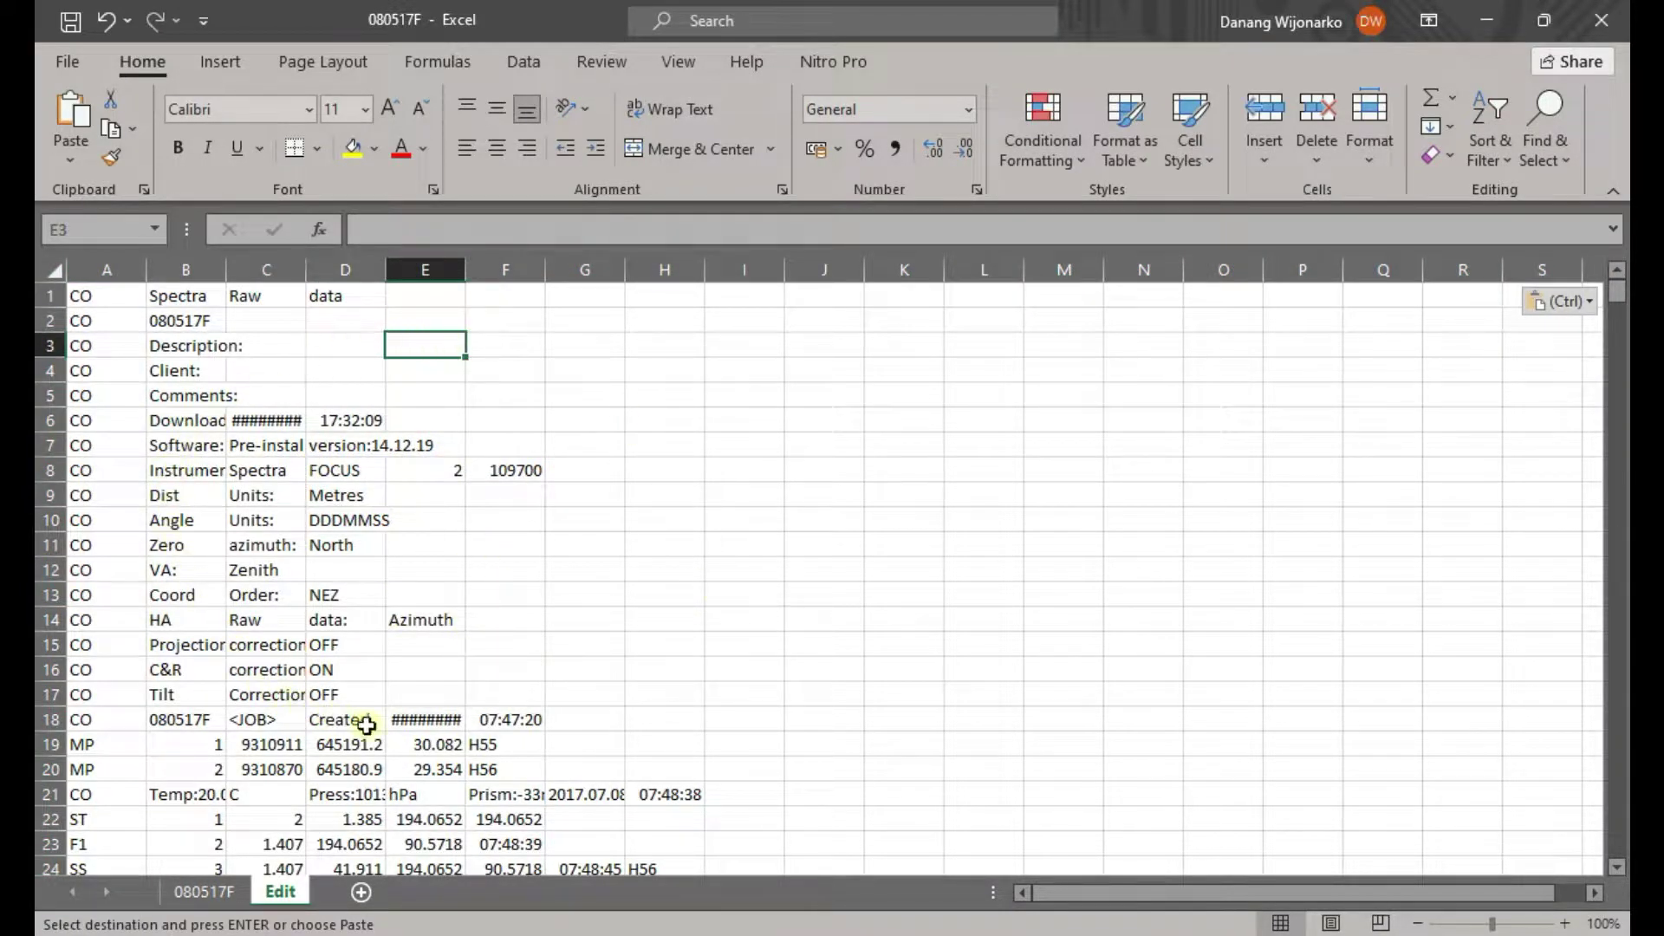
{"action": "left_click", "coordinate": [220, 897]}
{"action": "left_click", "coordinate": [336, 716]}
{"action": "key", "text": "Escape"}
{"action": "left_click", "coordinate": [300, 893]}
Examine the CO header rows in the Edit sheet and where the measurement records begin below them
{"action": "left_click", "coordinate": [426, 473]}
{"action": "left_click", "coordinate": [424, 345]}
{"action": "scroll", "coordinate": [589, 485], "scroll_direction": "down", "scroll_amount": 1}
{"action": "scroll", "coordinate": [543, 543], "scroll_direction": "up", "scroll_amount": 1}
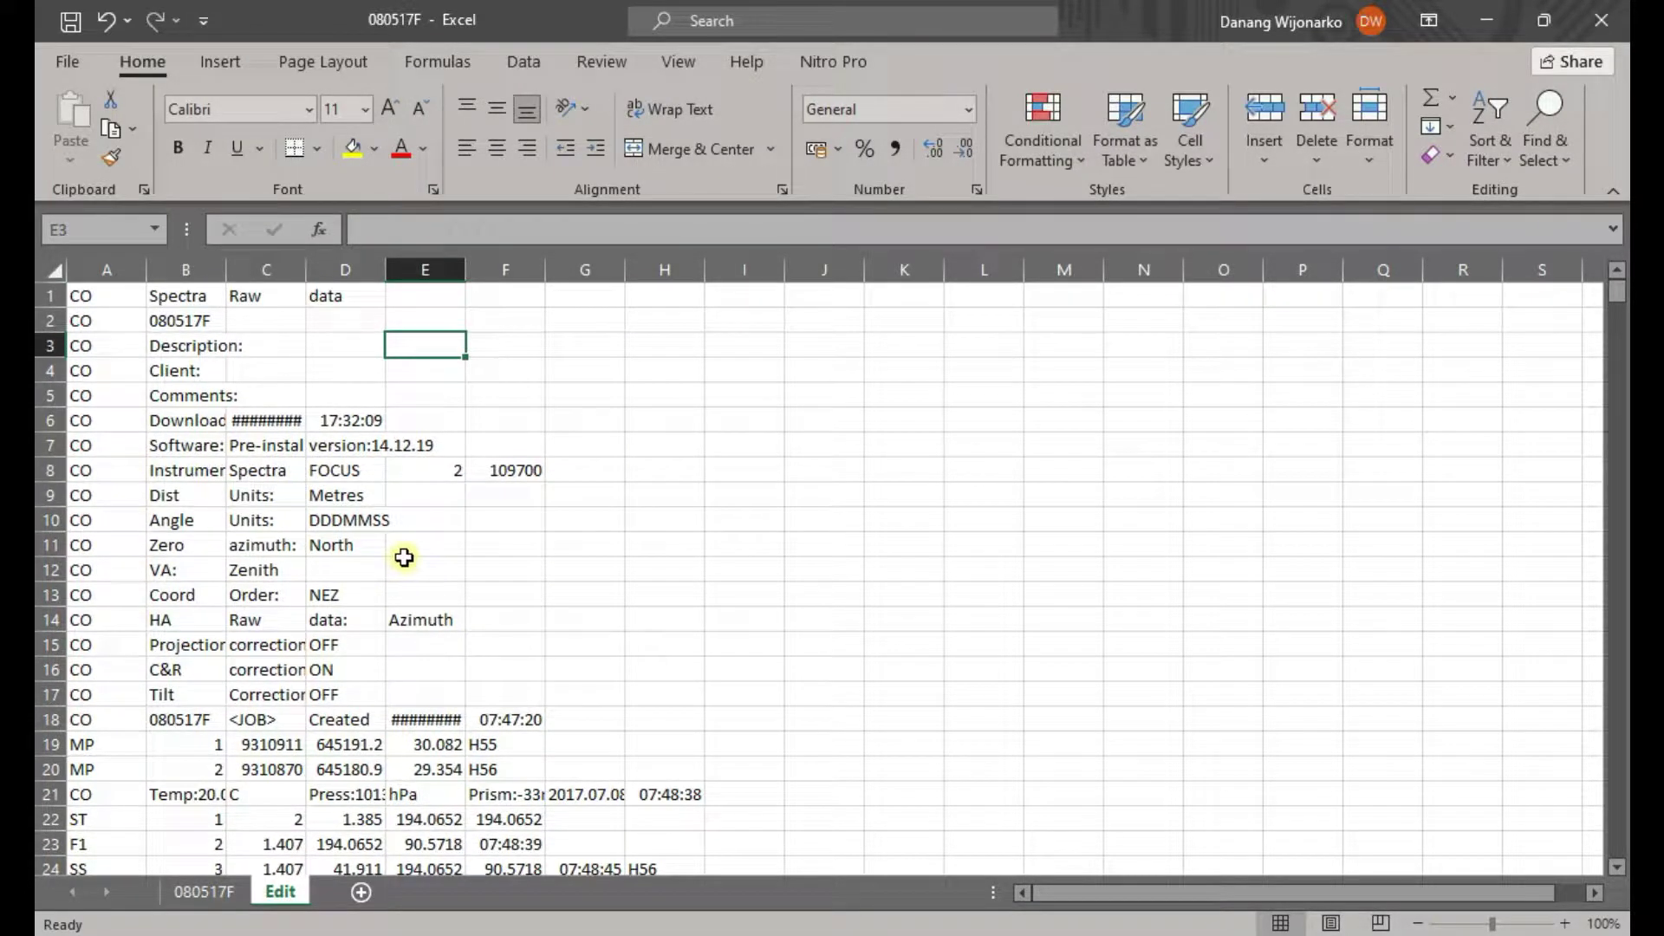
{"action": "scroll", "coordinate": [407, 557], "scroll_direction": "down", "scroll_amount": 1}
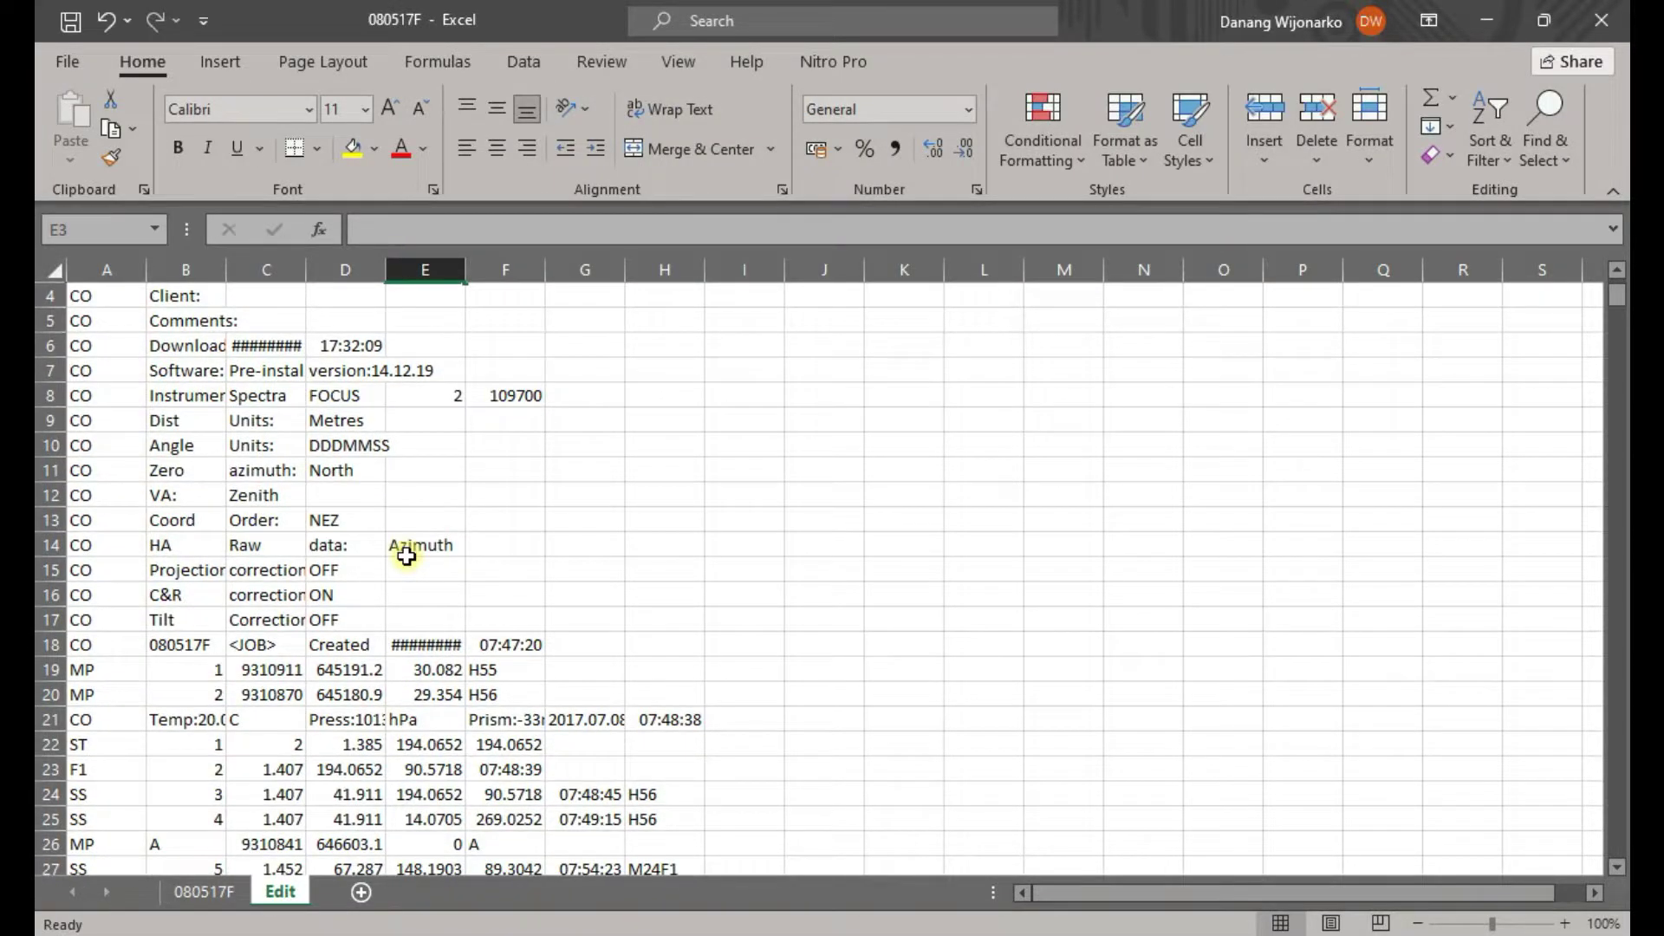
{"action": "left_click", "coordinate": [511, 597]}
{"action": "scroll", "coordinate": [498, 619], "scroll_direction": "down", "scroll_amount": 1}
{"action": "scroll", "coordinate": [494, 631], "scroll_direction": "down", "scroll_amount": 1}
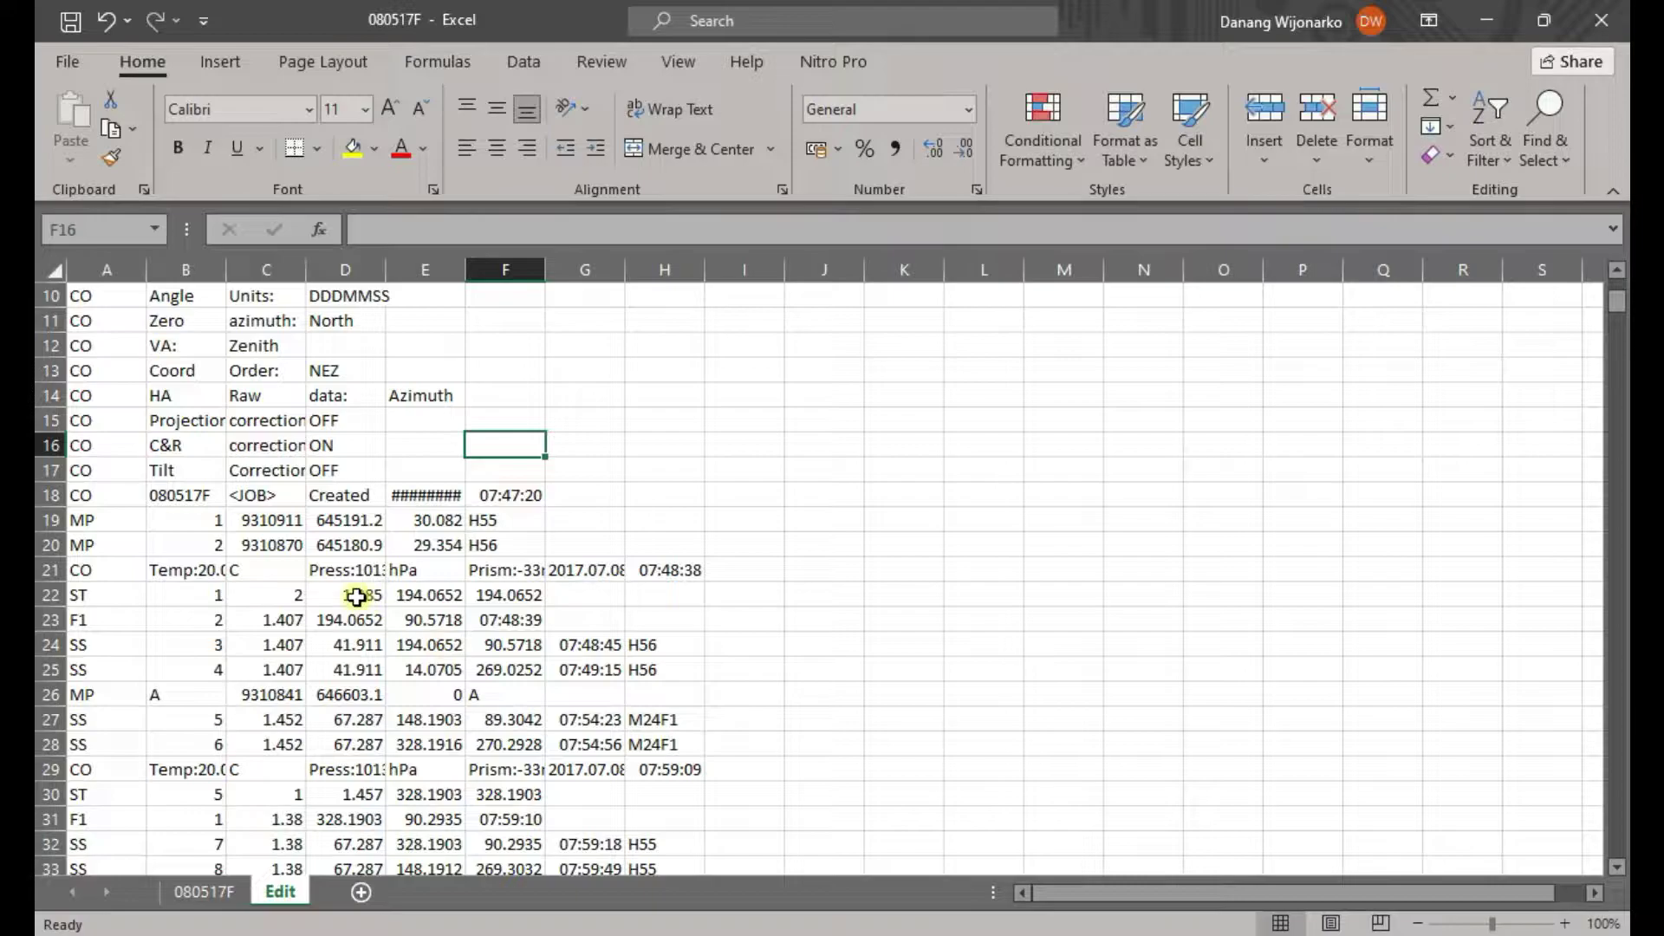
{"action": "scroll", "coordinate": [186, 519], "scroll_direction": "down", "scroll_amount": 1}
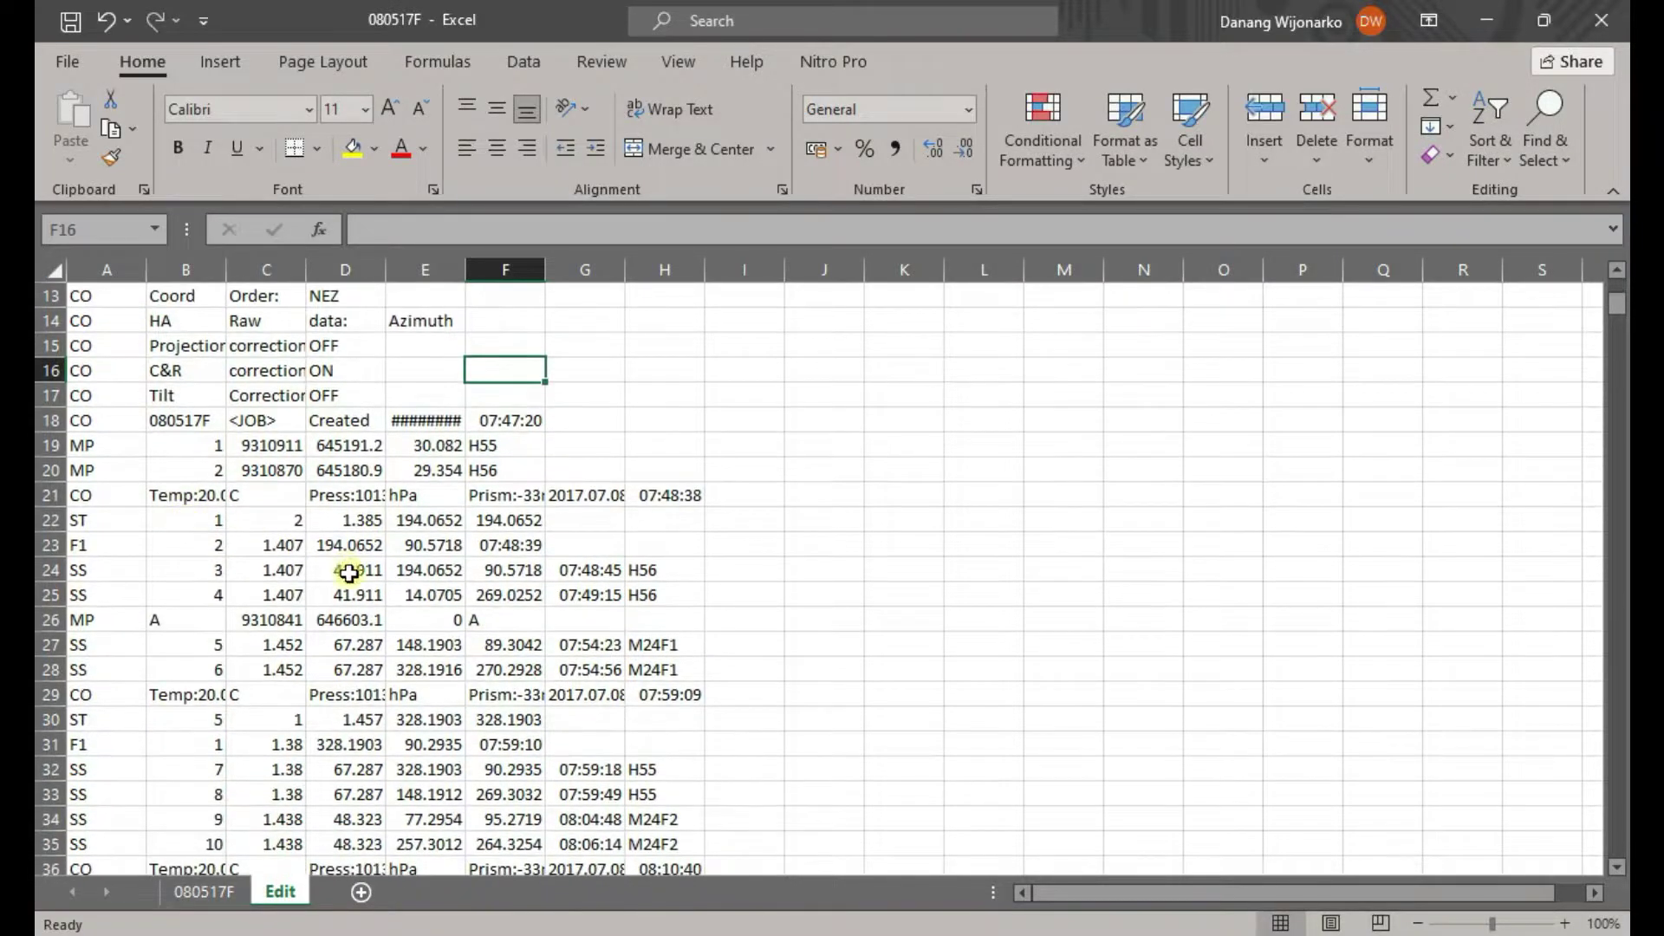
{"action": "scroll", "coordinate": [178, 501], "scroll_direction": "up", "scroll_amount": 1}
Examine the record codes in column A of the Edit sheet from row 18 to row 29, including MP, CO, ST, F1 and SS
{"action": "left_click", "coordinate": [94, 498]}
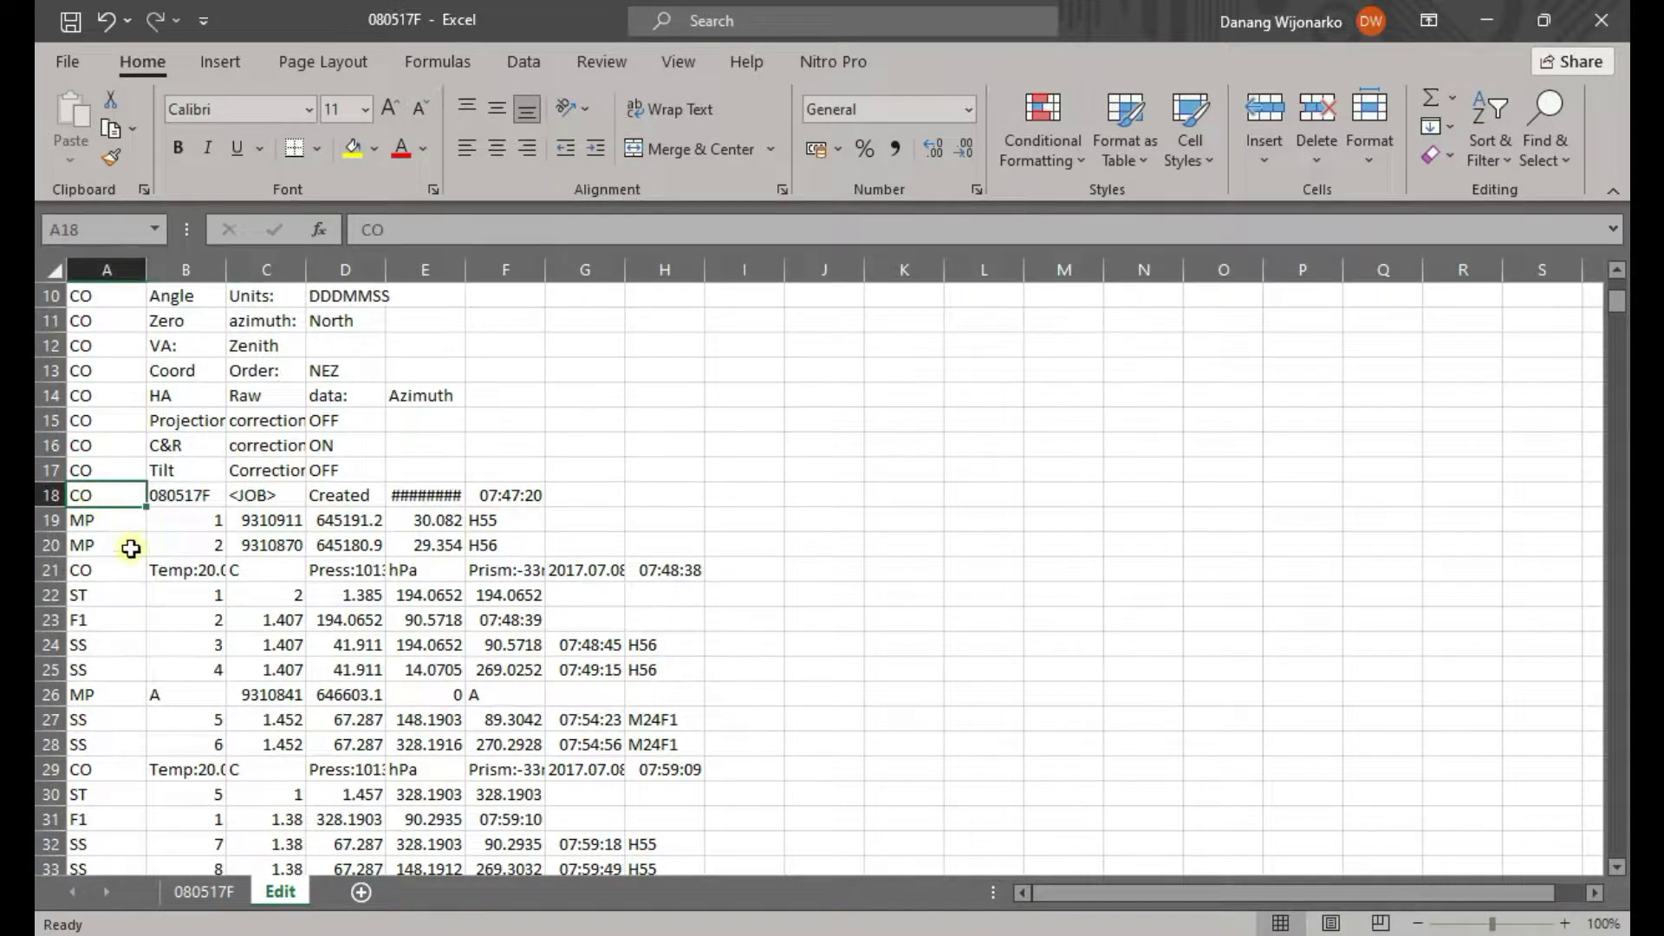
{"action": "left_click", "coordinate": [51, 494]}
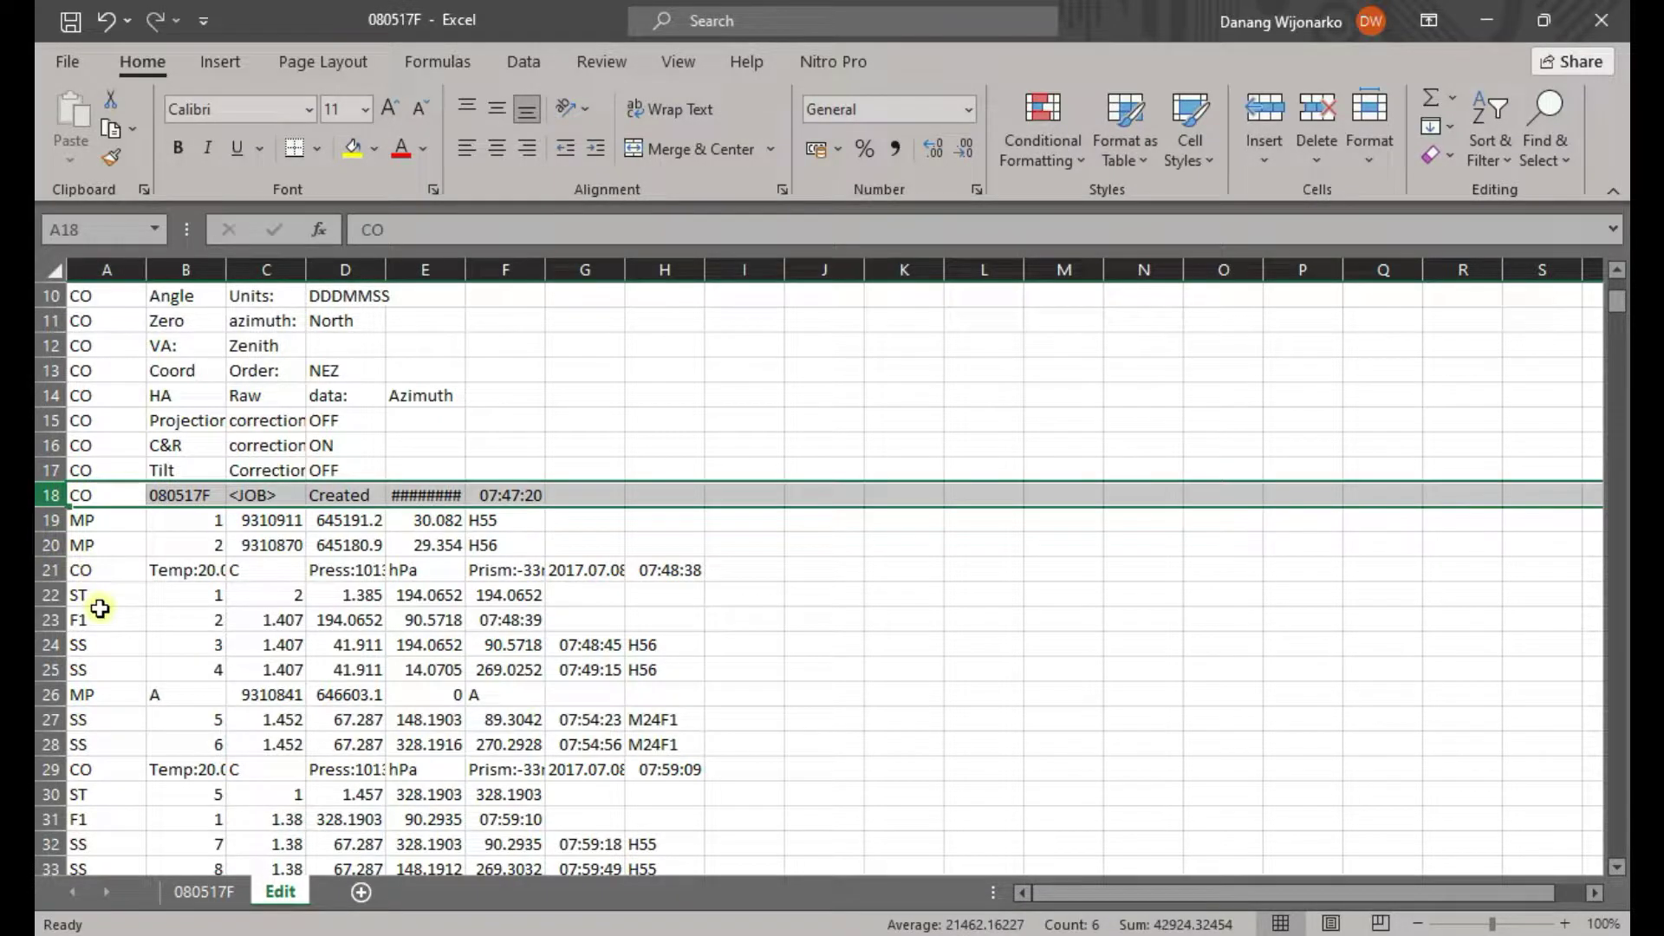
{"action": "left_click", "coordinate": [99, 520]}
{"action": "left_click", "coordinate": [107, 572]}
{"action": "left_click", "coordinate": [106, 596]}
{"action": "left_click", "coordinate": [107, 620]}
{"action": "left_click", "coordinate": [107, 646]}
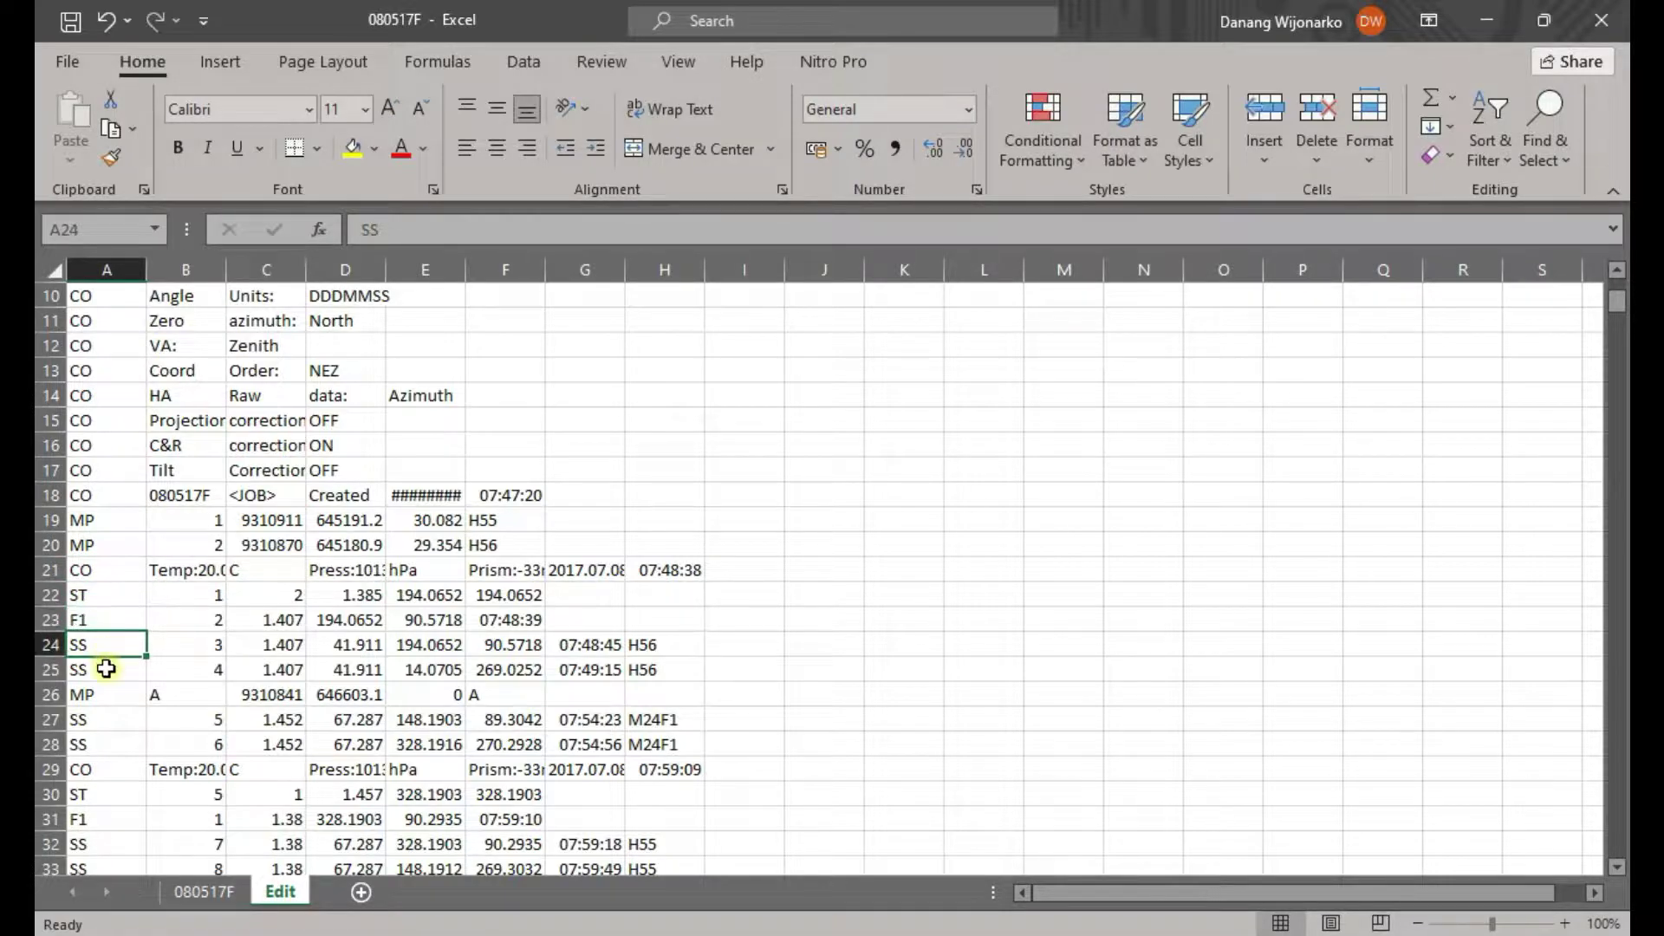
{"action": "left_click", "coordinate": [108, 672]}
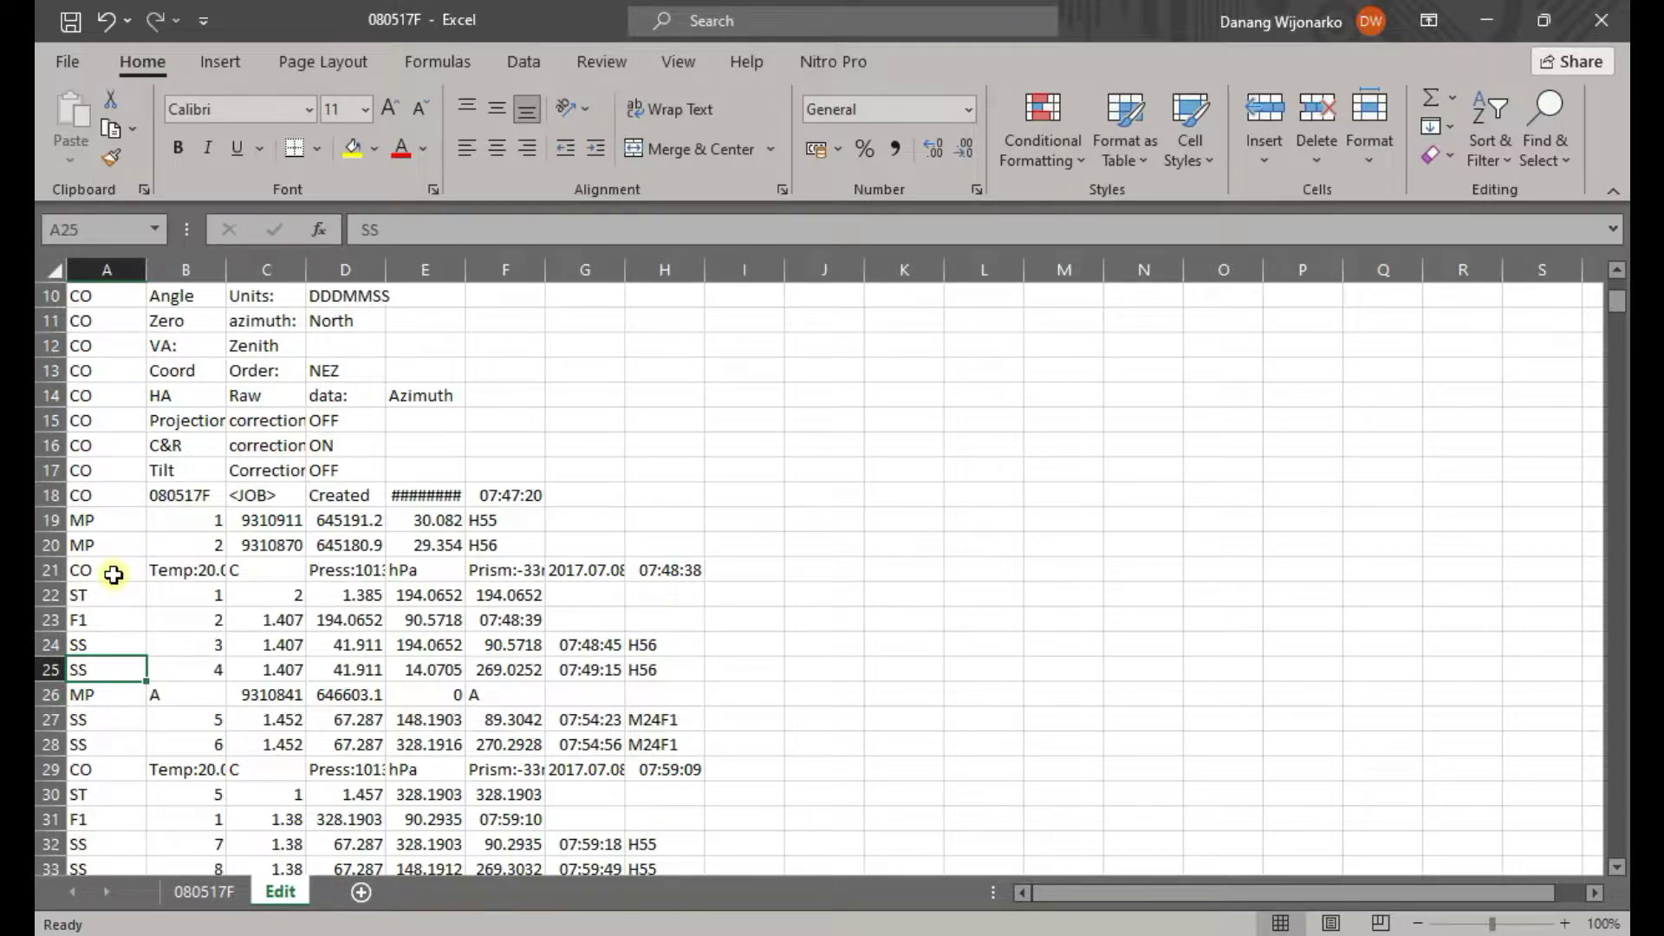
{"action": "left_click", "coordinate": [100, 773]}
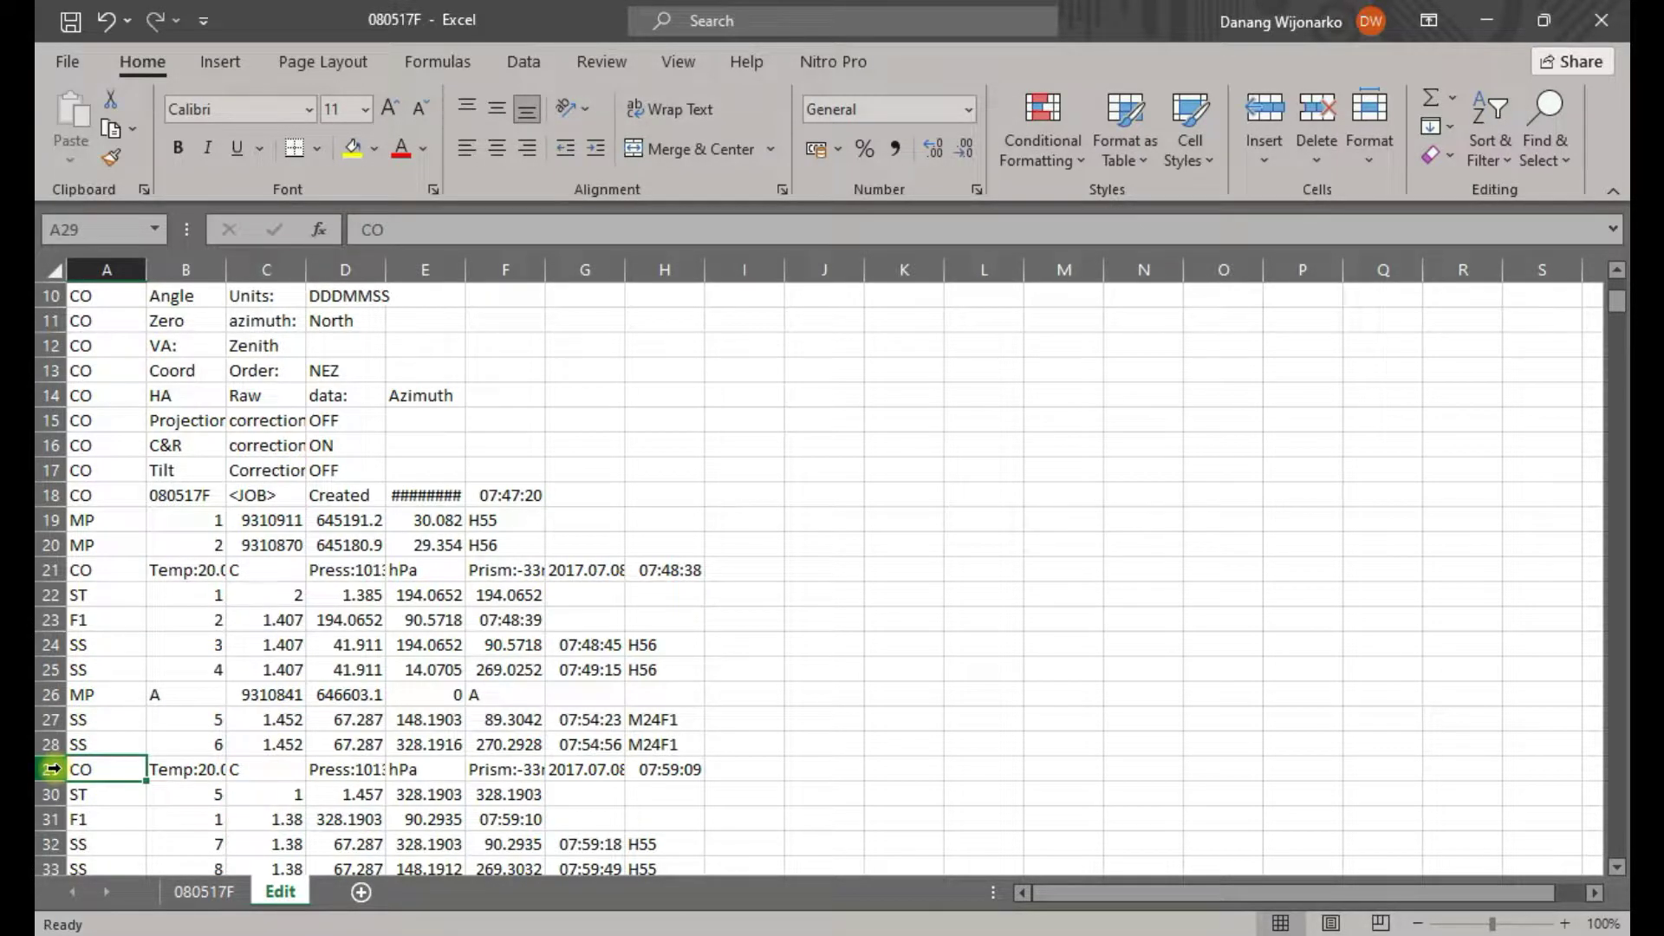
Delete the CO header rows 1 to 18 from the Edit sheet
{"action": "scroll", "coordinate": [133, 534], "scroll_direction": "up", "scroll_amount": 3}
{"action": "left_click", "coordinate": [117, 420]}
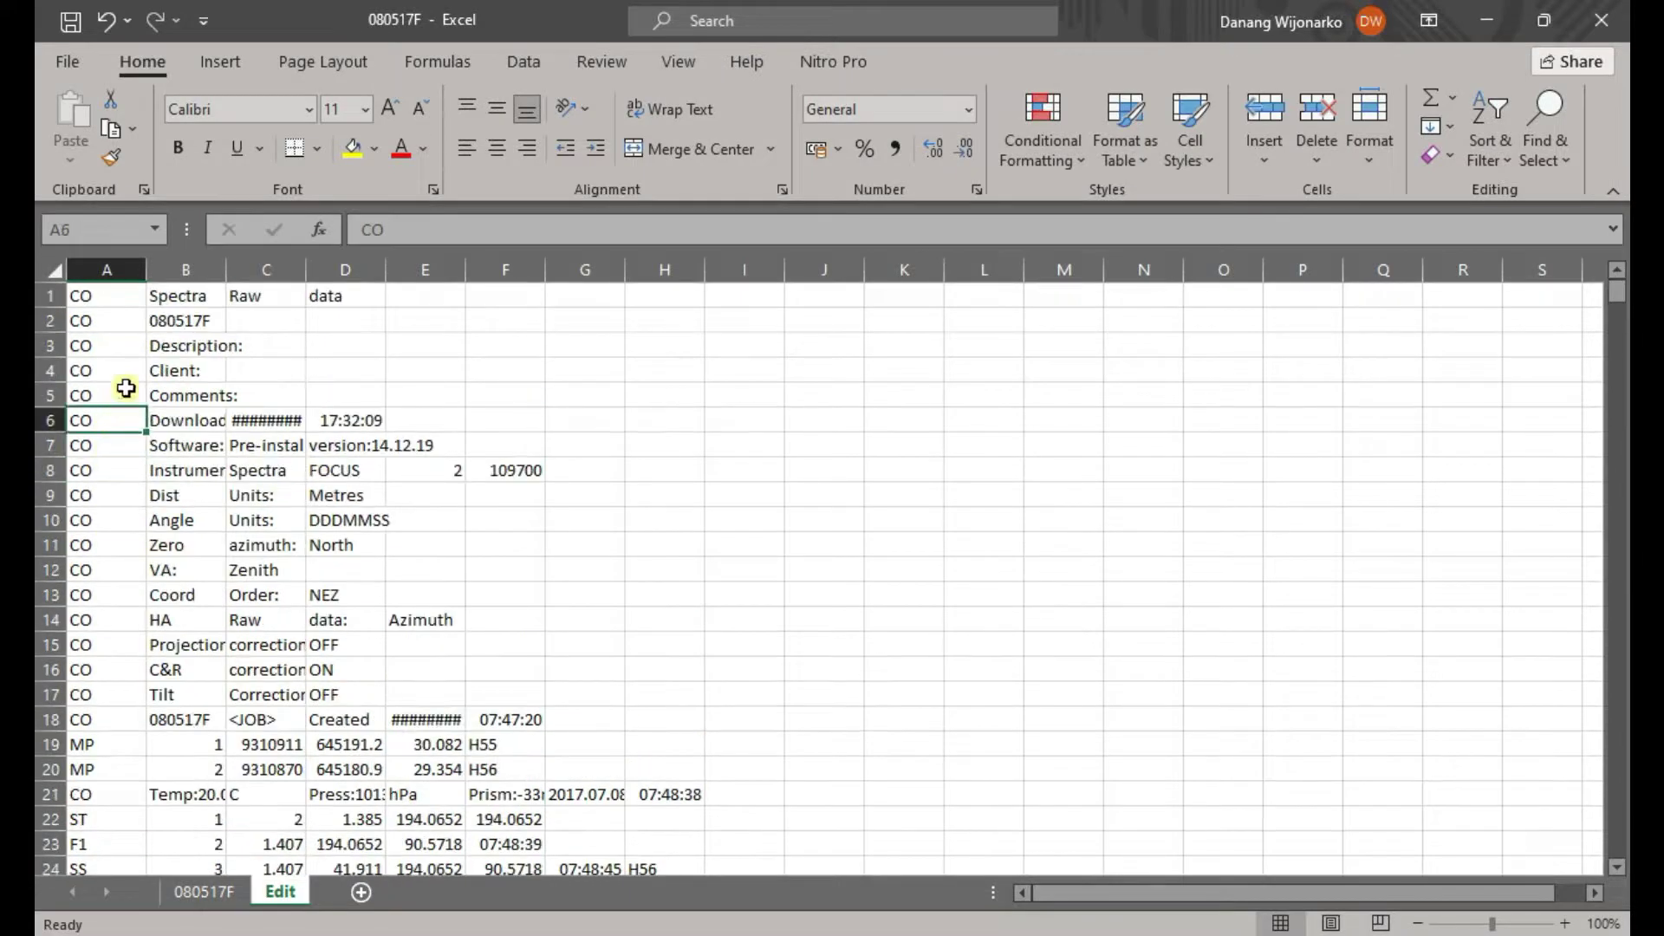
{"action": "left_click_drag", "start_coordinate": [49, 296], "coordinate": [45, 727]}
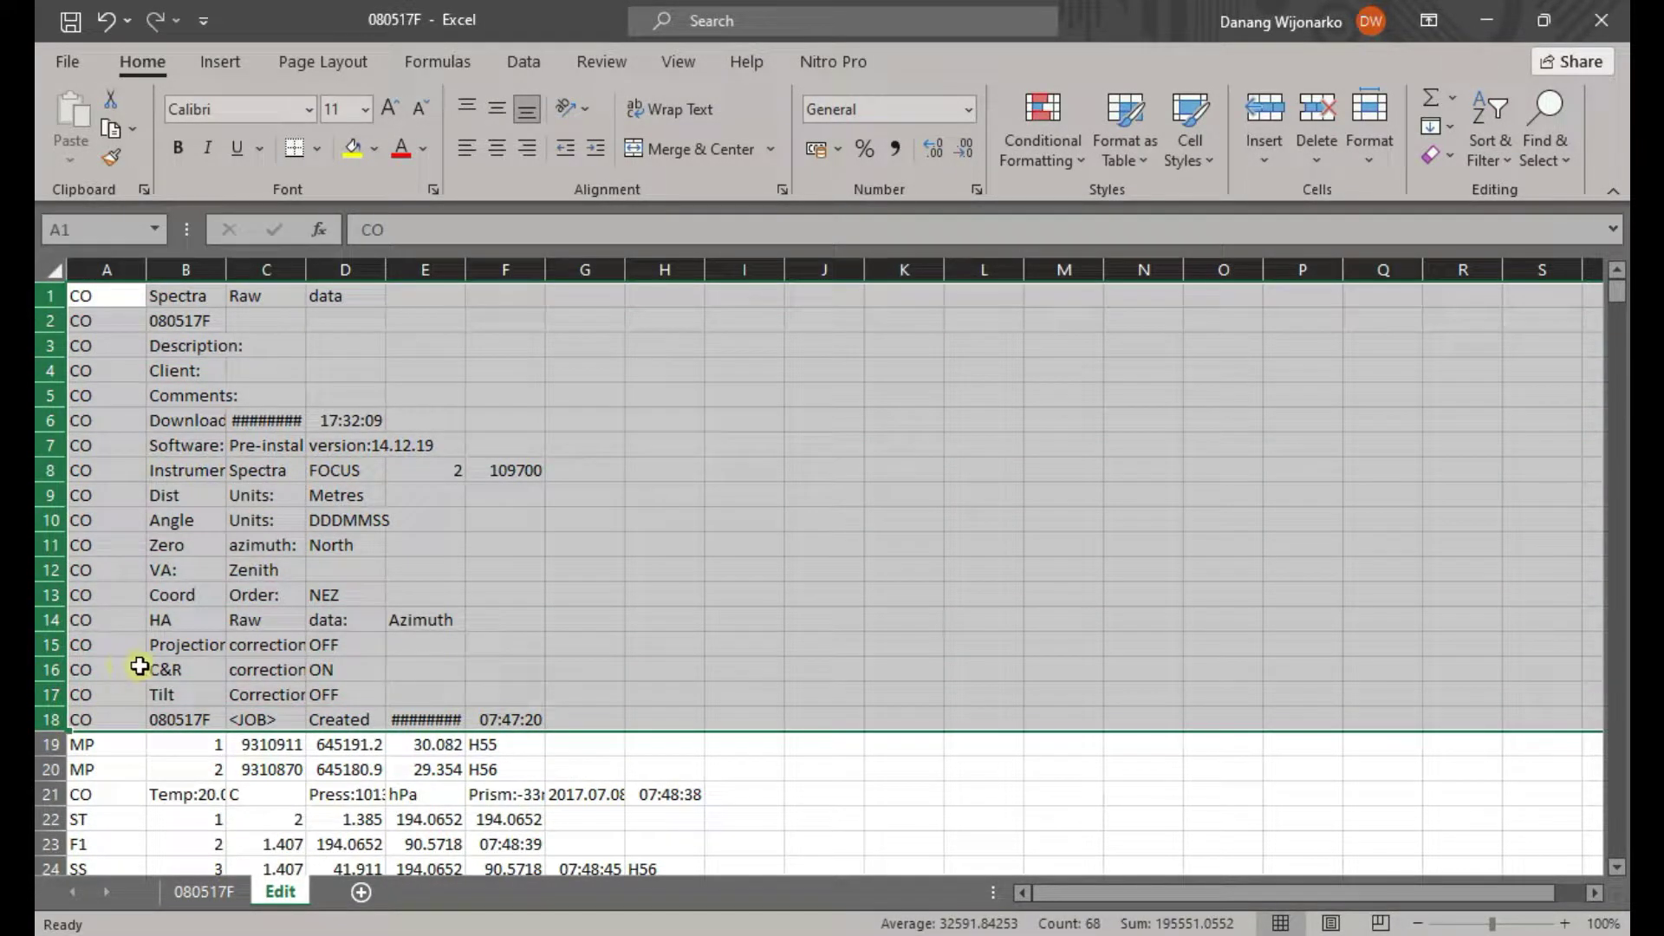
{"action": "right_click", "coordinate": [139, 665]}
{"action": "left_click", "coordinate": [225, 470]}
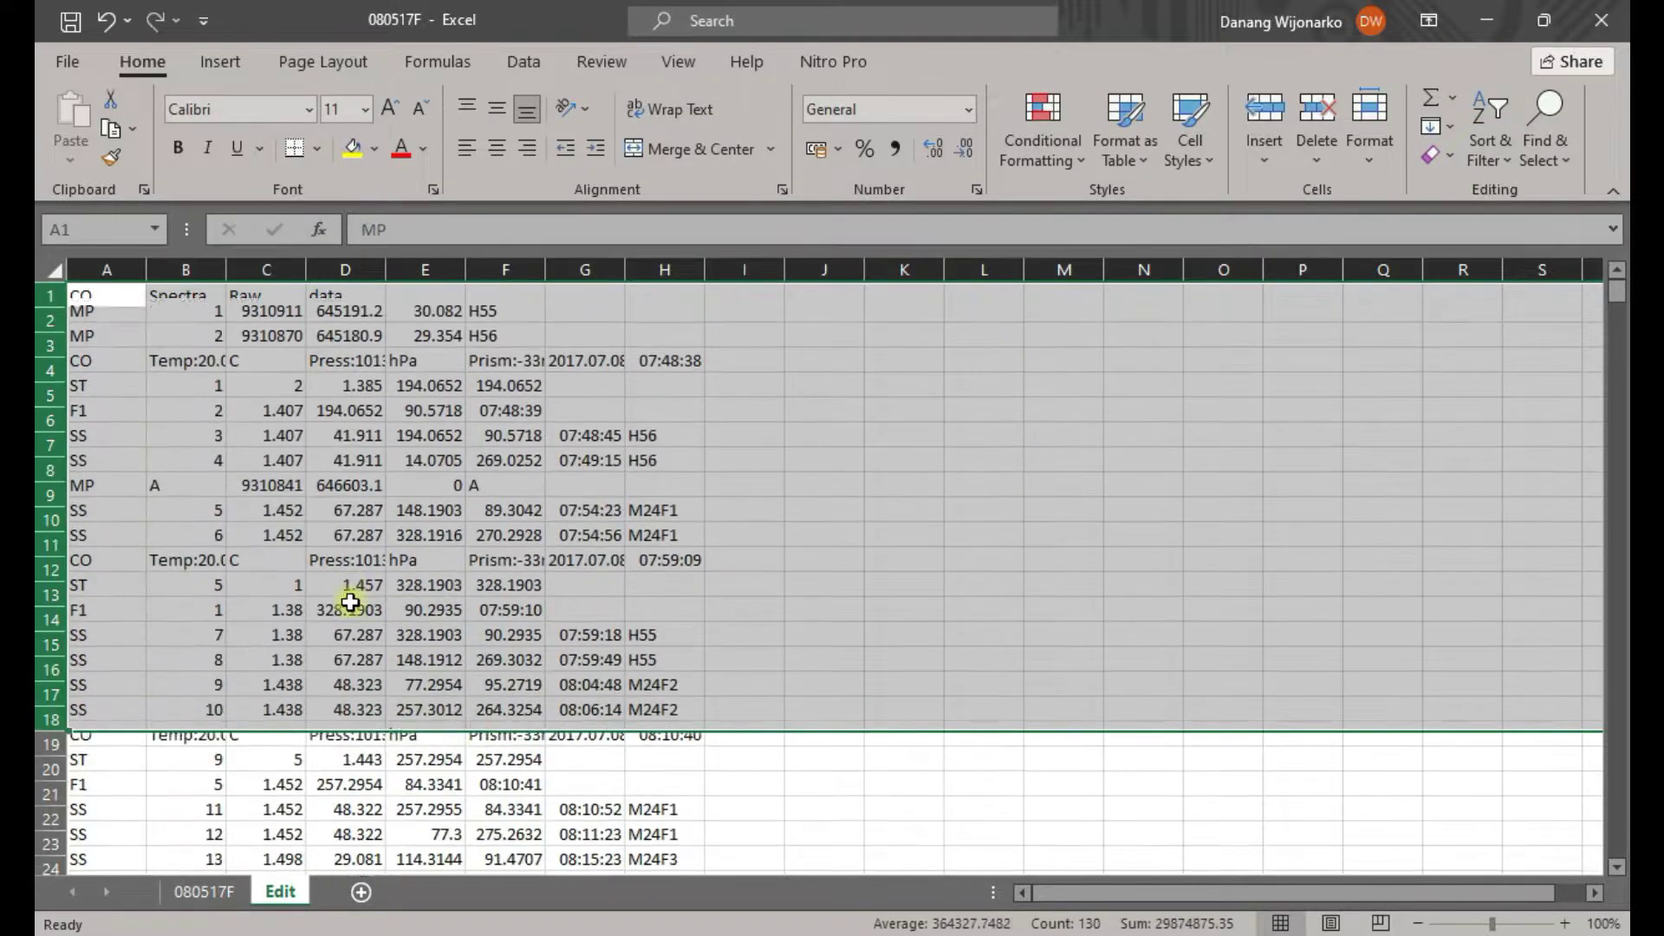
{"action": "left_click", "coordinate": [350, 603]}
Look through the rest of the Edit sheet for CO rows still mixed in with the measurement records
{"action": "left_click", "coordinate": [122, 343]}
{"action": "scroll", "coordinate": [115, 550], "scroll_direction": "down", "scroll_amount": 9}
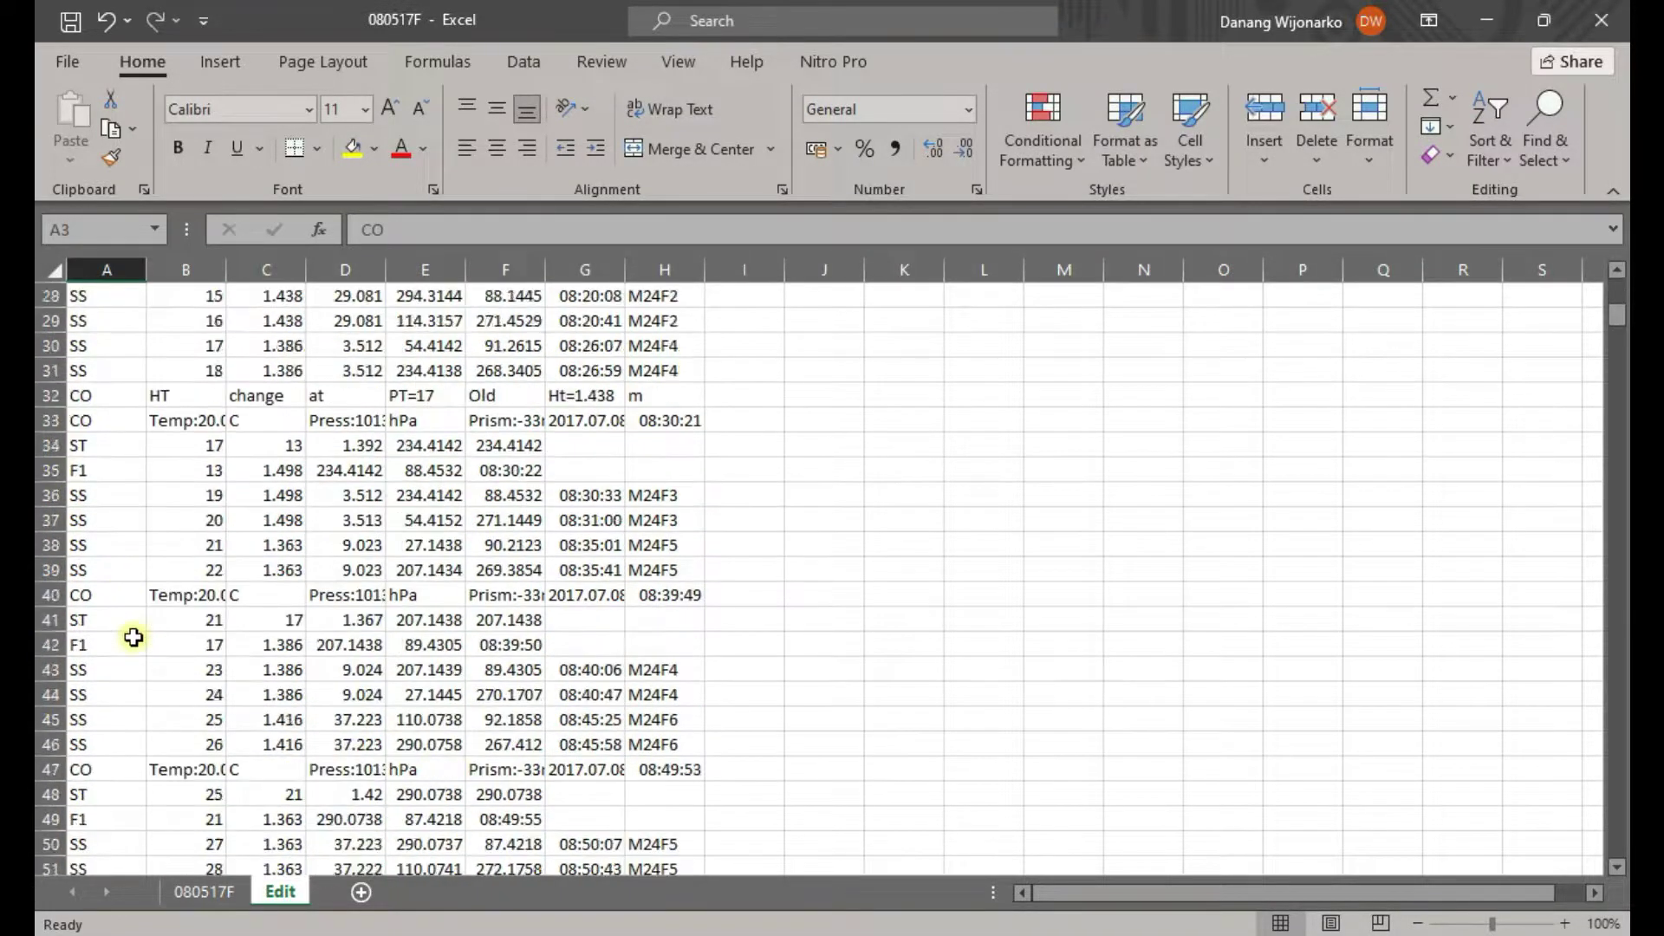
{"action": "scroll", "coordinate": [134, 637], "scroll_direction": "down", "scroll_amount": 20}
{"action": "scroll", "coordinate": [131, 688], "scroll_direction": "down", "scroll_amount": 18}
{"action": "scroll", "coordinate": [152, 698], "scroll_direction": "up", "scroll_amount": 20}
{"action": "scroll", "coordinate": [149, 665], "scroll_direction": "up", "scroll_amount": 20}
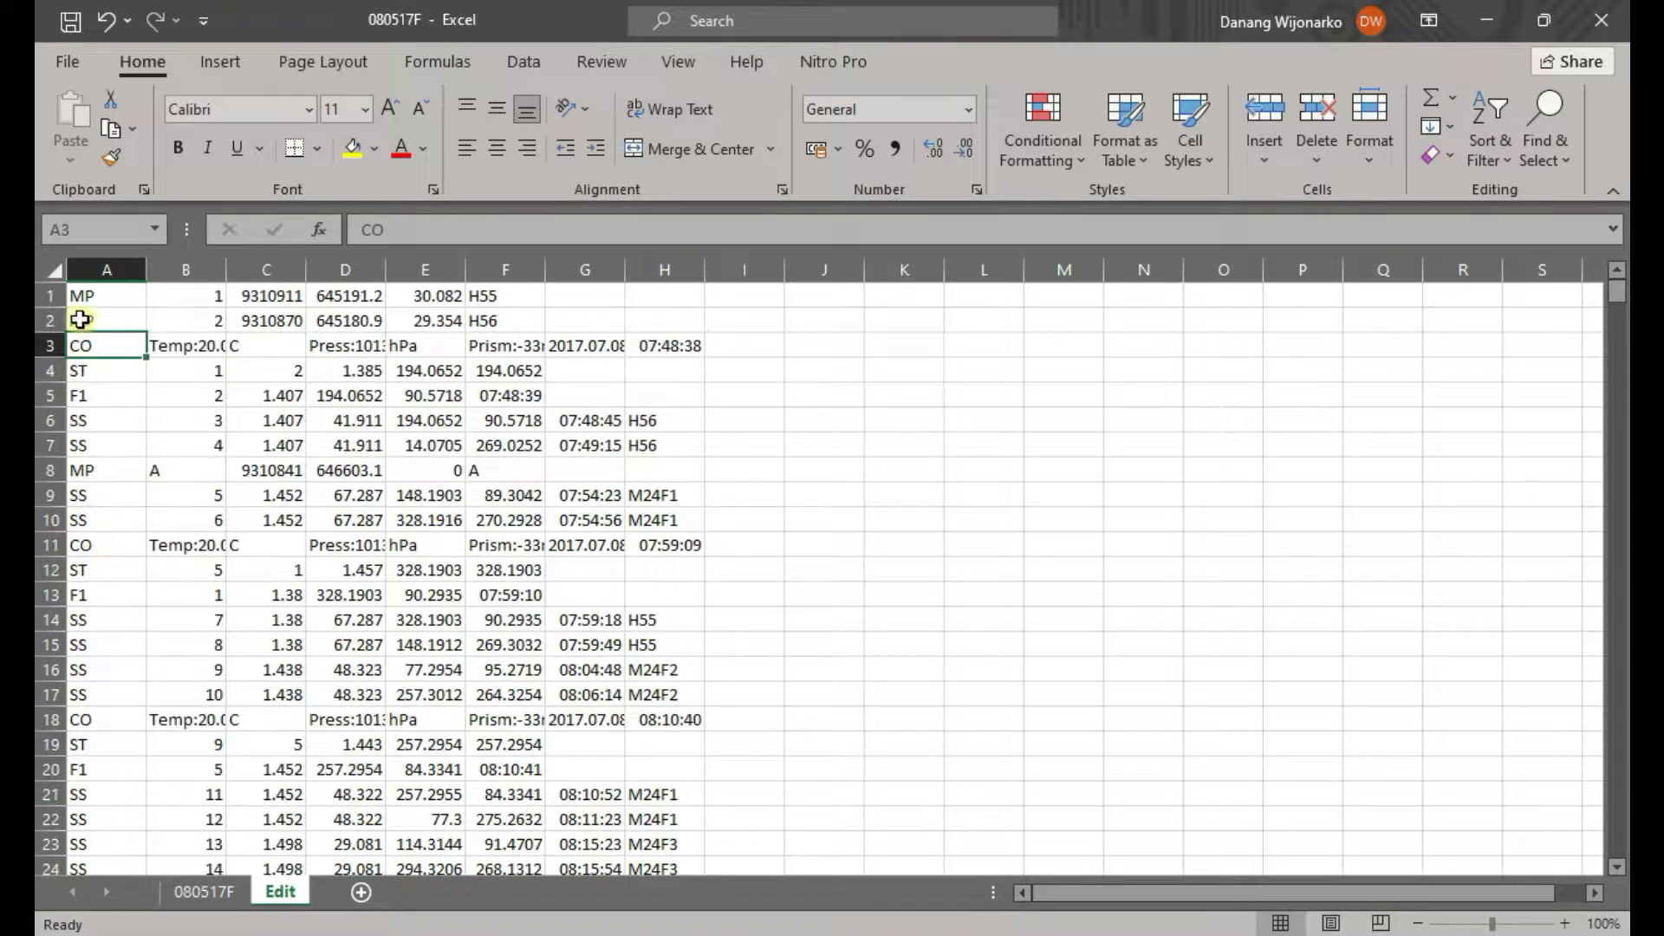
Find all cells containing CO in column A of the Edit sheet and select every match
{"action": "left_click", "coordinate": [105, 270]}
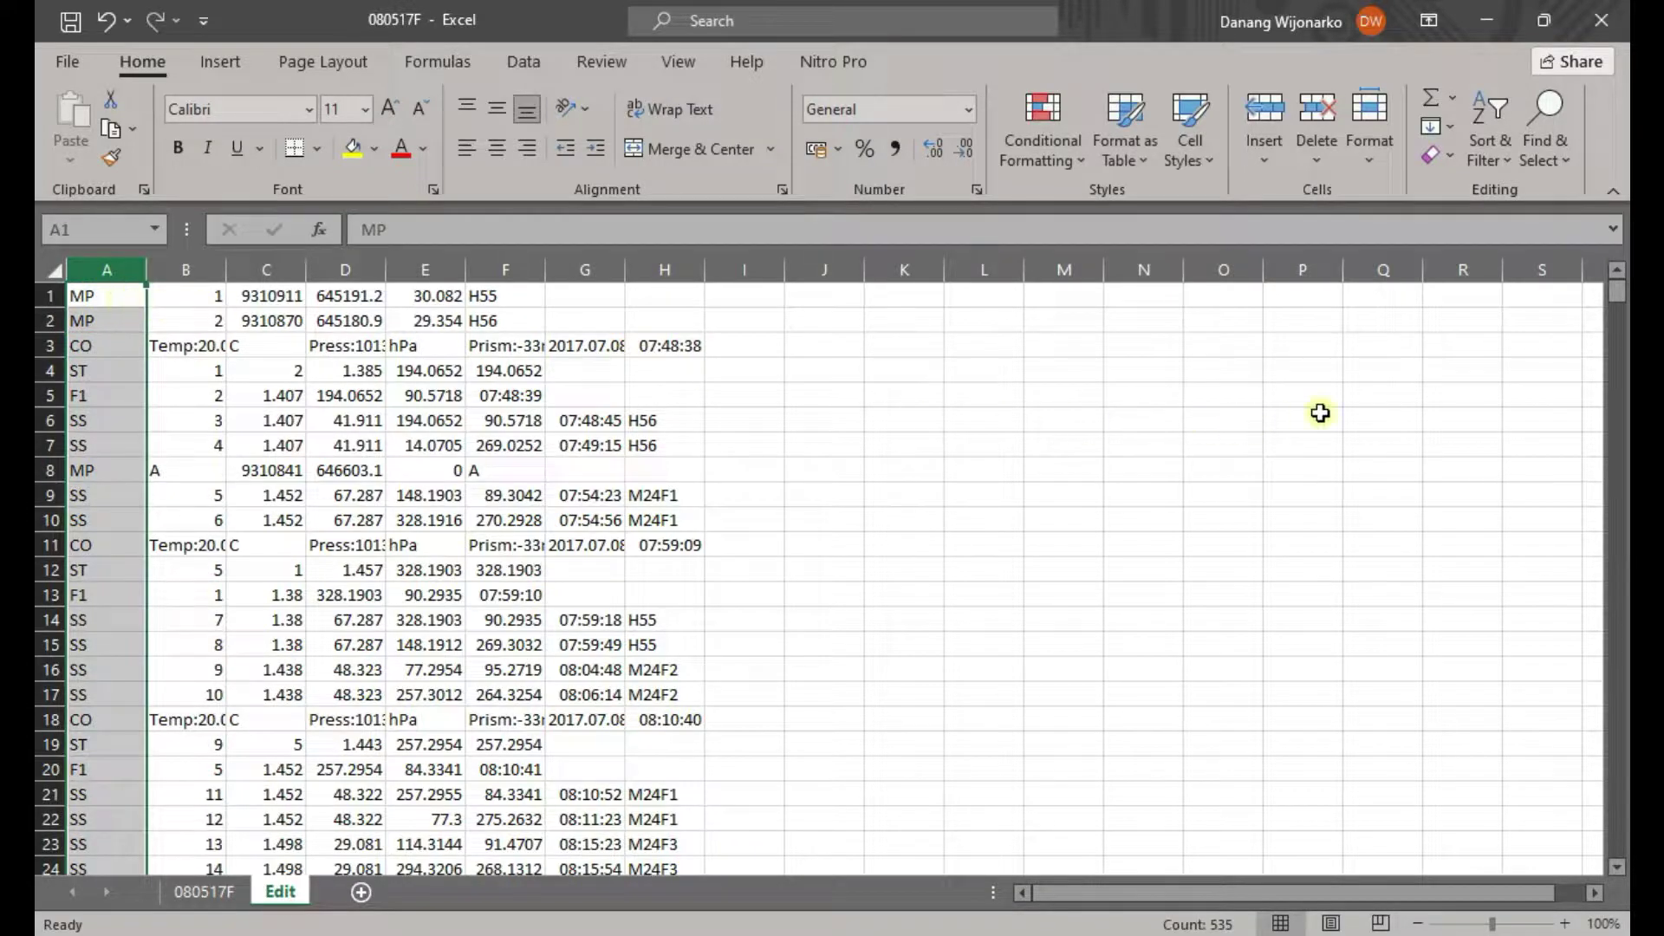
{"action": "left_click", "coordinate": [1547, 153]}
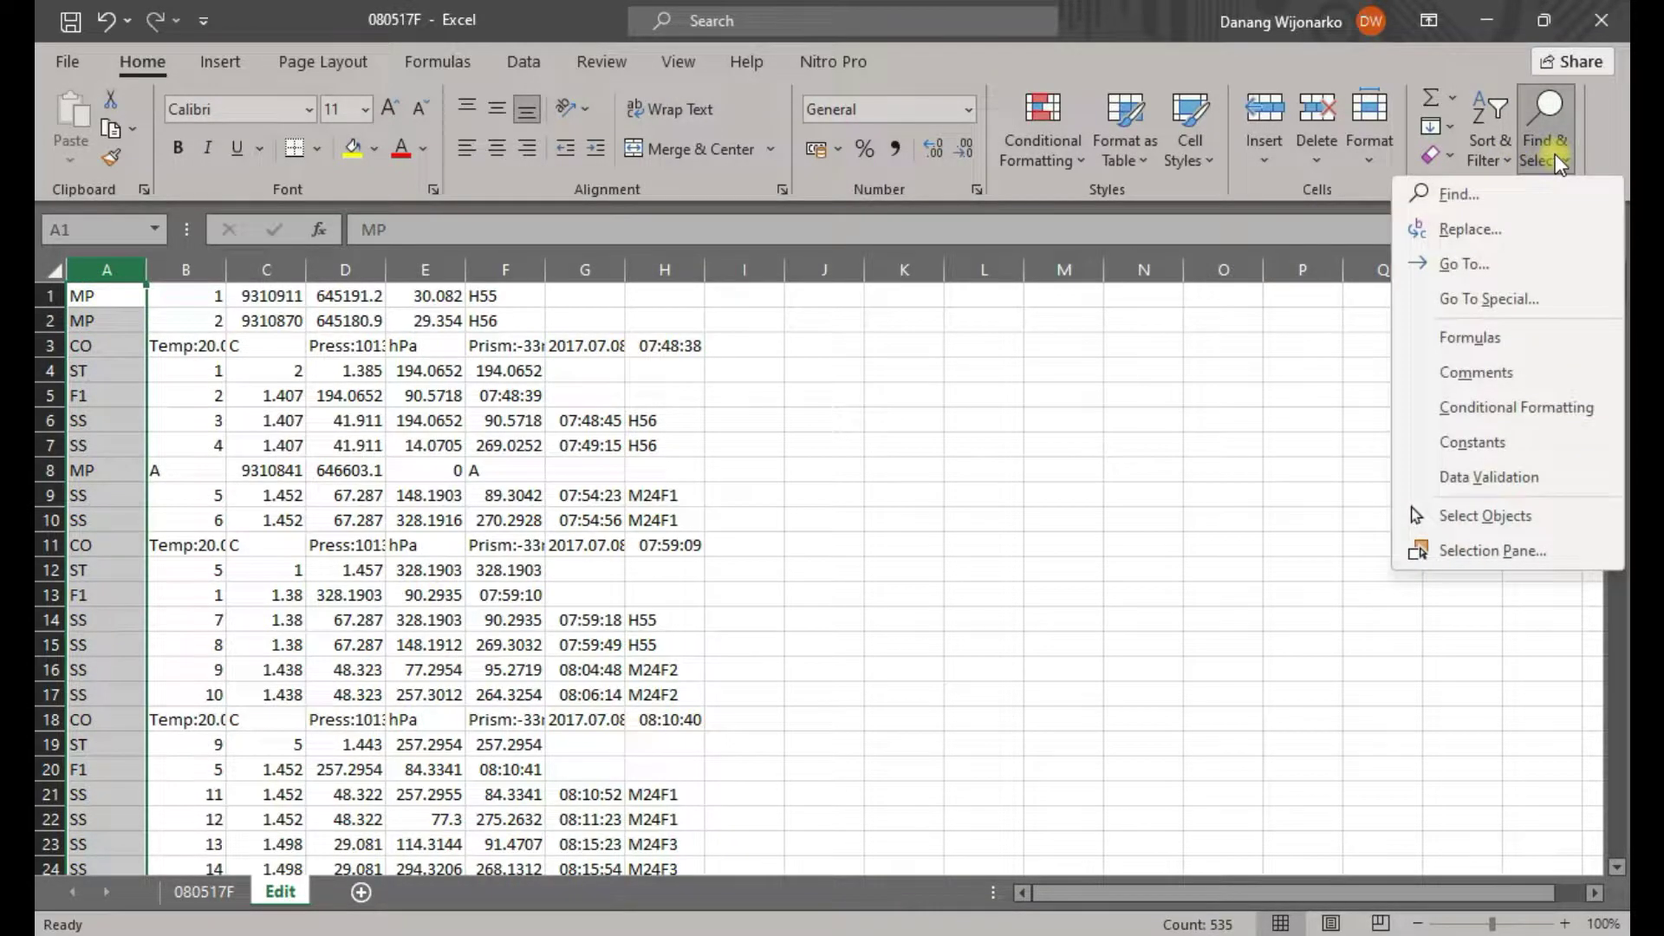
{"action": "left_click", "coordinate": [1473, 194]}
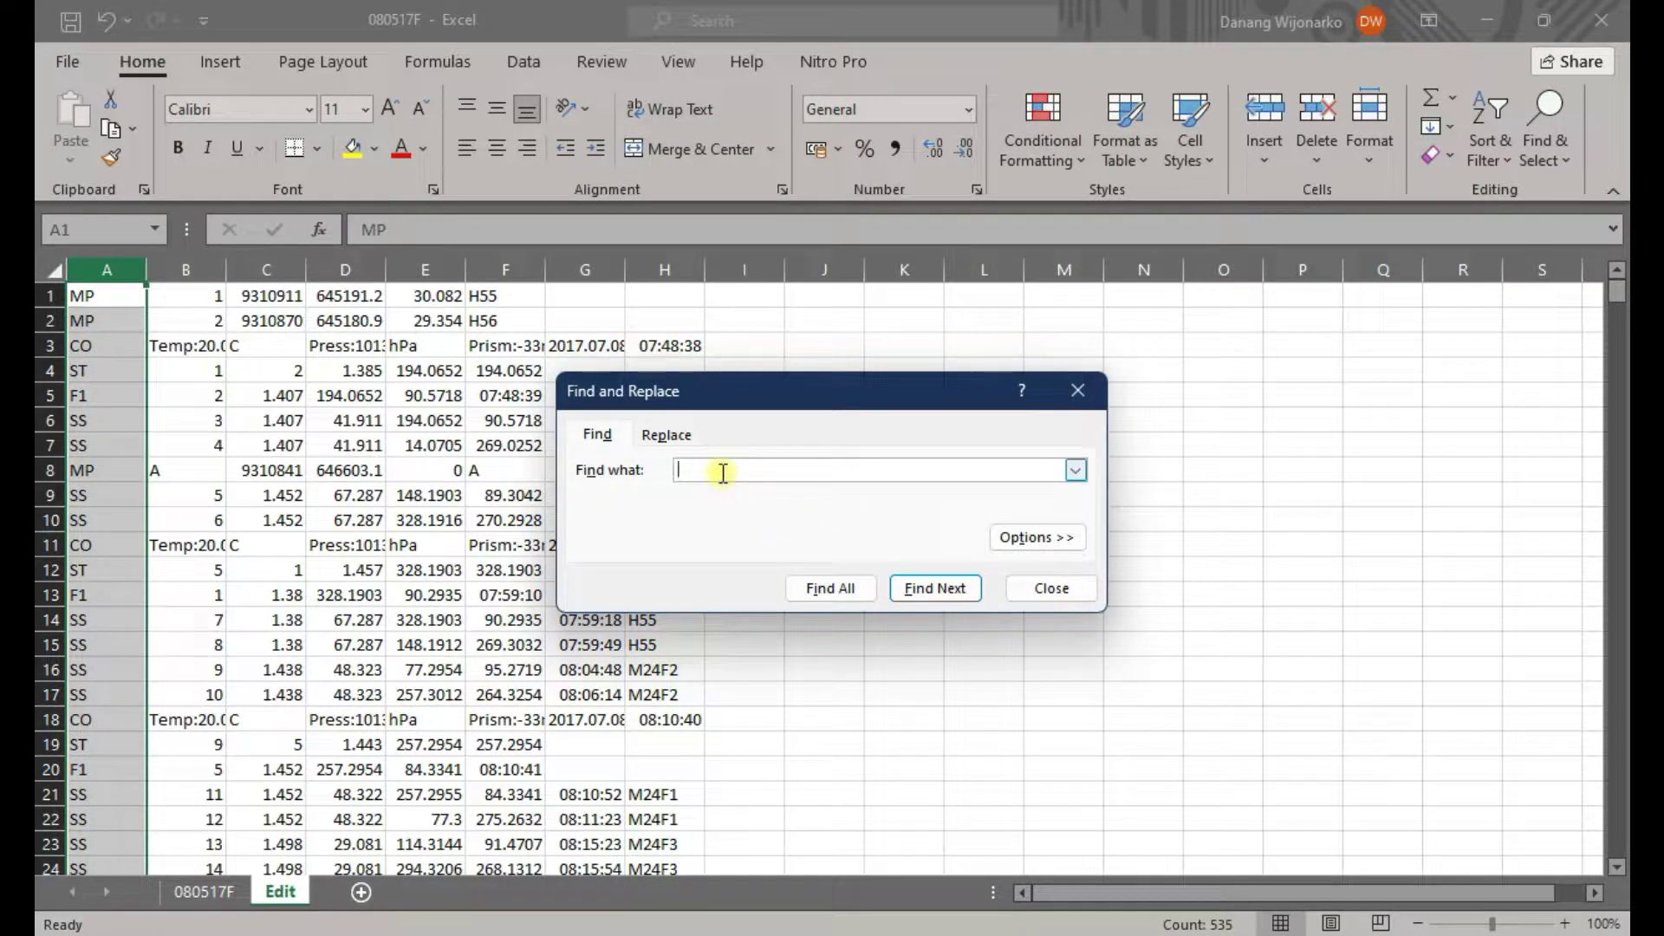
{"action": "left_click", "coordinate": [841, 592]}
{"action": "left_click", "coordinate": [784, 657]}
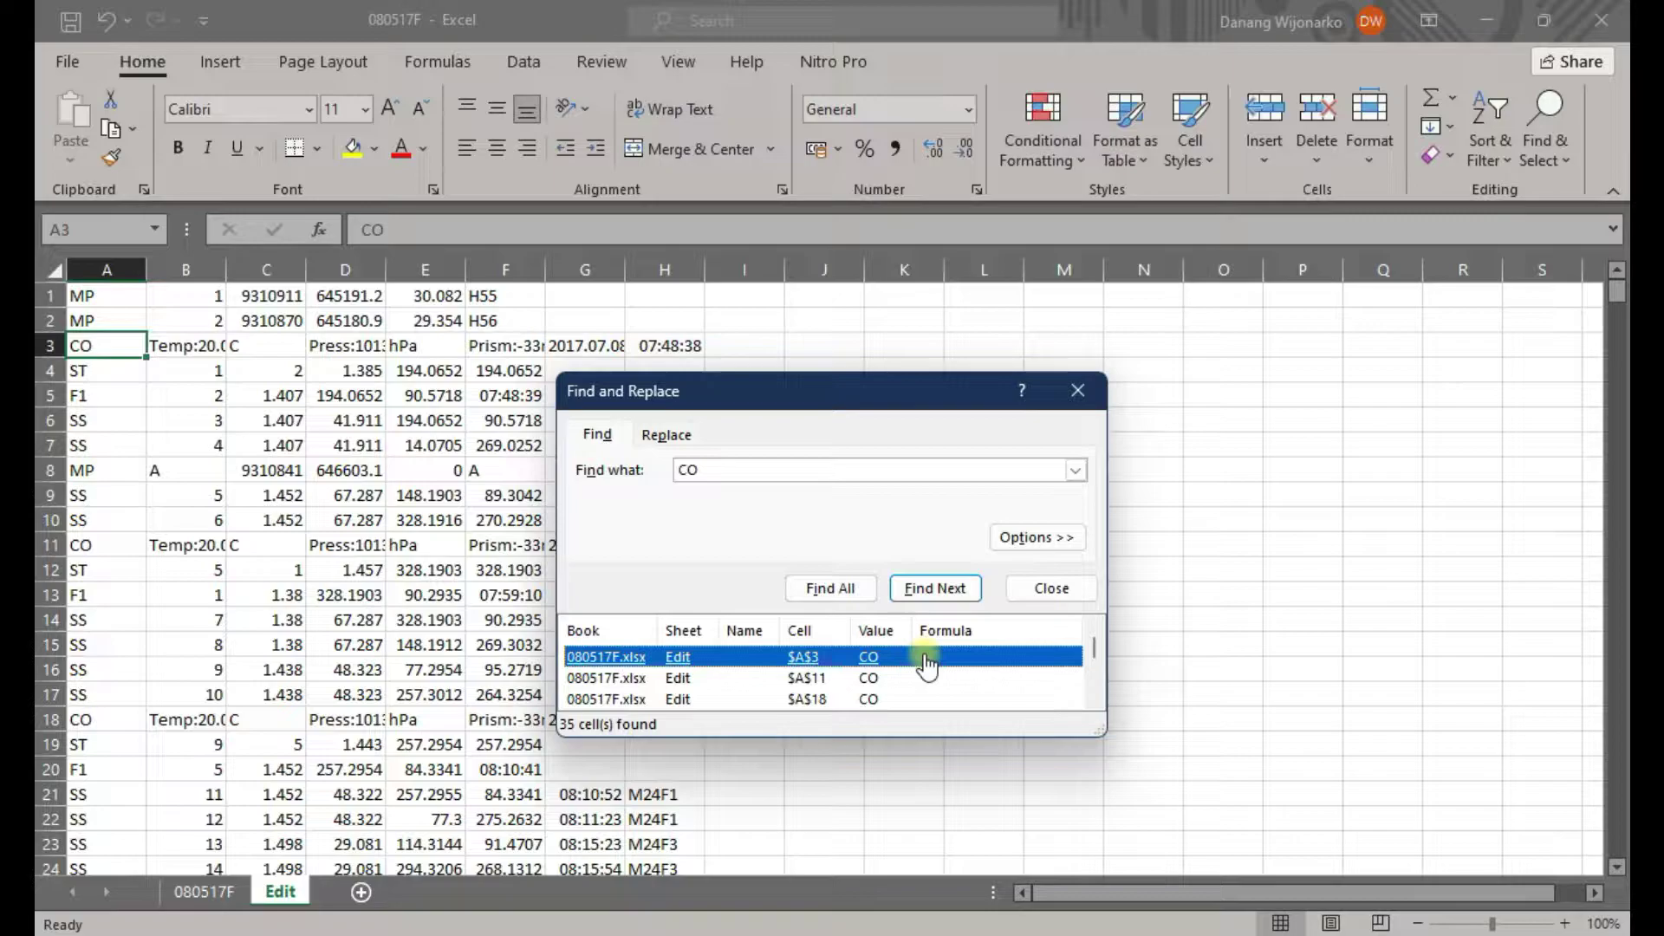
{"action": "key", "text": "ctrl+a"}
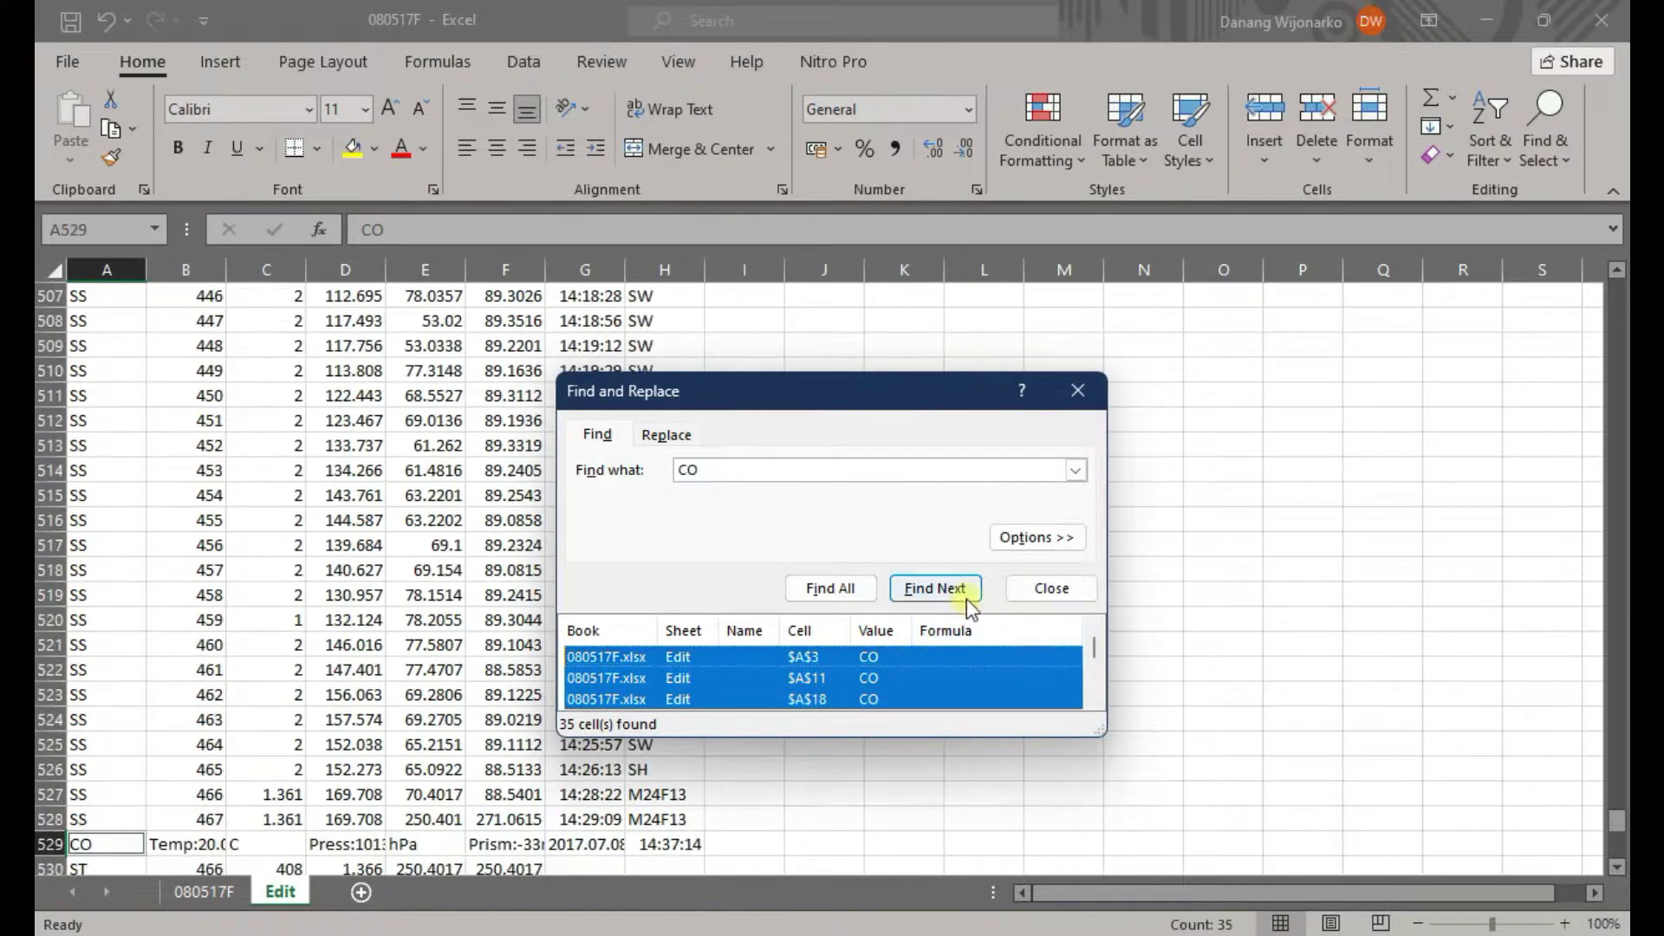
{"action": "left_click", "coordinate": [1047, 583]}
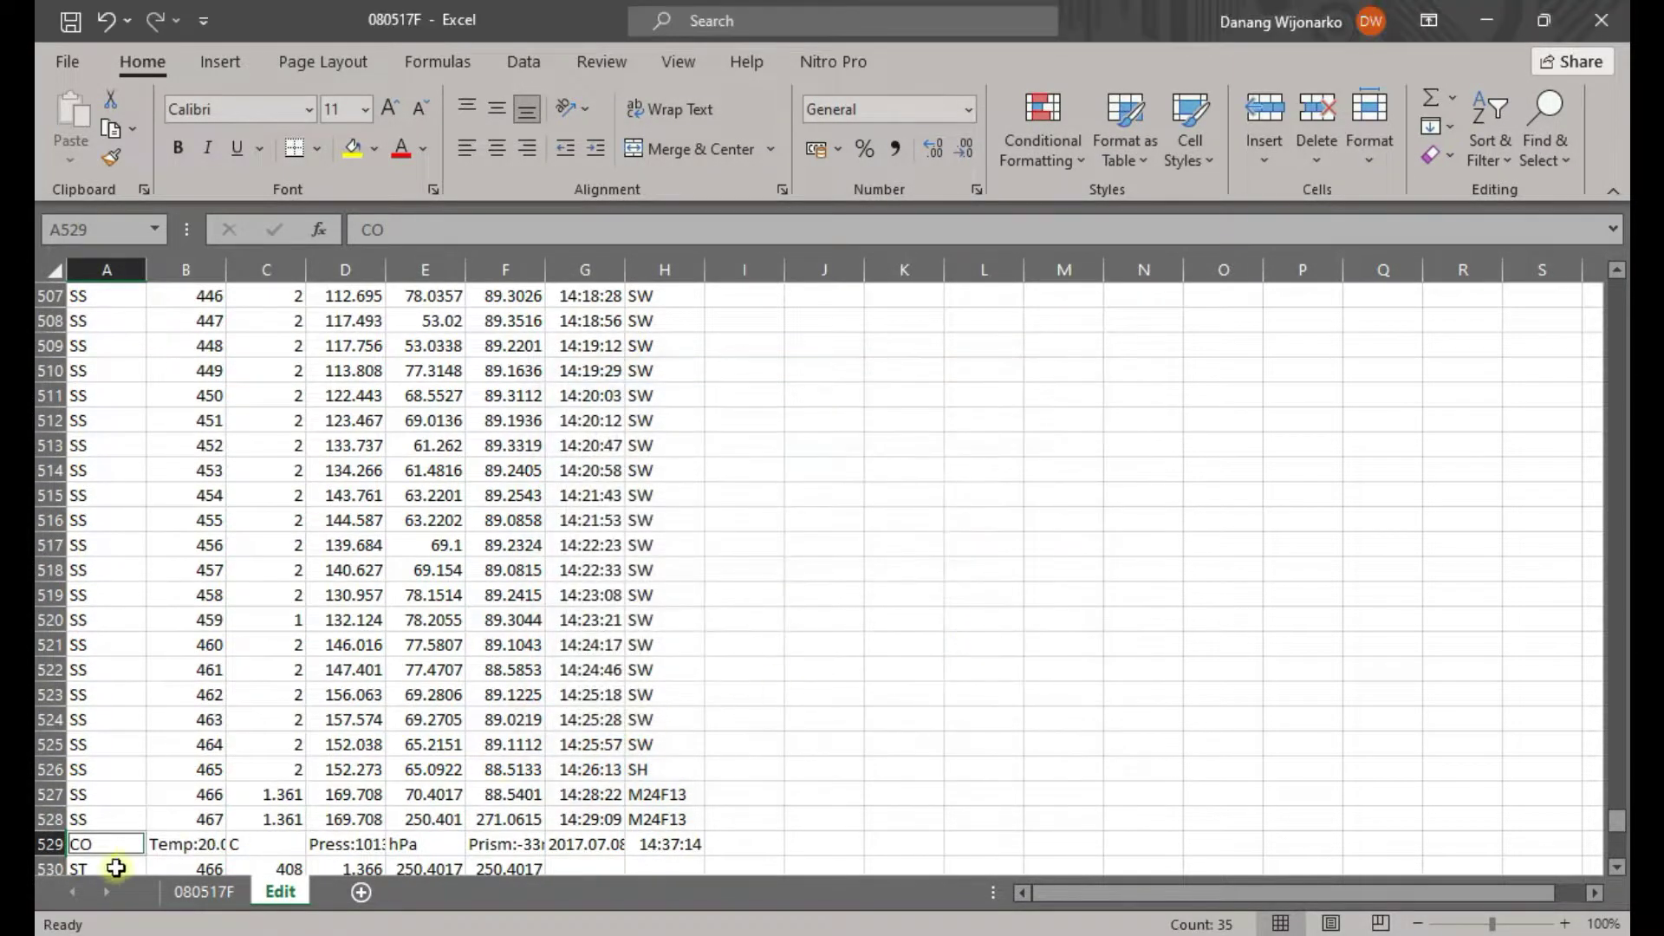
Delete the entire rows of all the selected CO cells in the Edit sheet
{"action": "scroll", "coordinate": [156, 807], "scroll_direction": "up", "scroll_amount": 5}
{"action": "scroll", "coordinate": [156, 807], "scroll_direction": "up", "scroll_amount": 20}
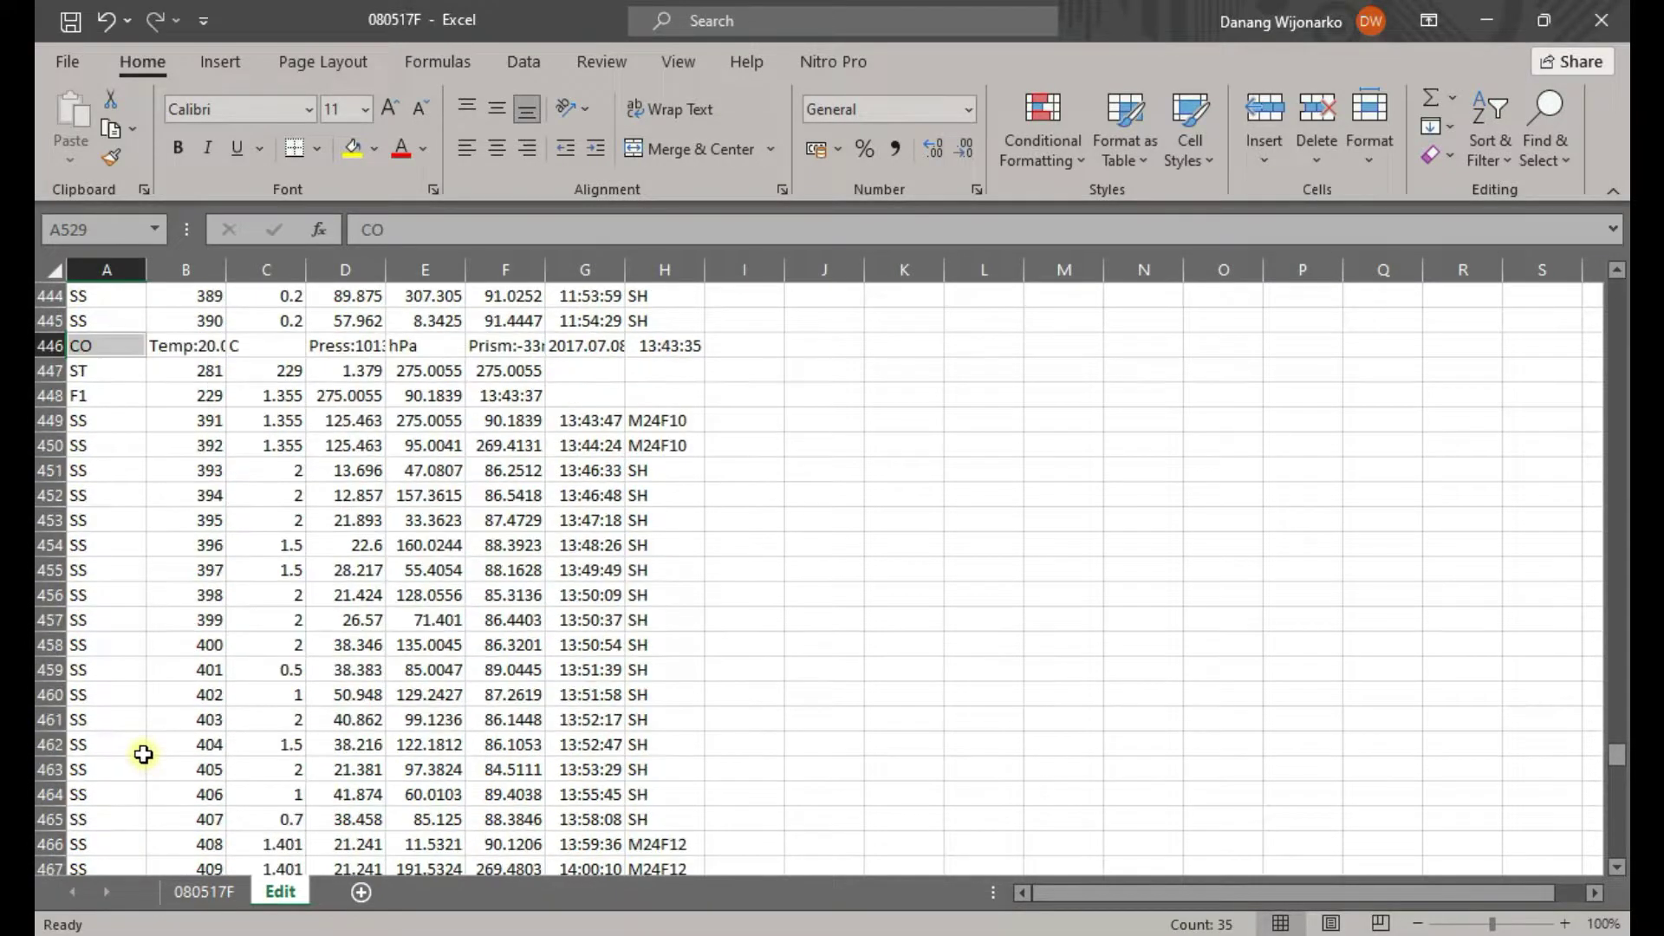
{"action": "scroll", "coordinate": [146, 745], "scroll_direction": "up", "scroll_amount": 20}
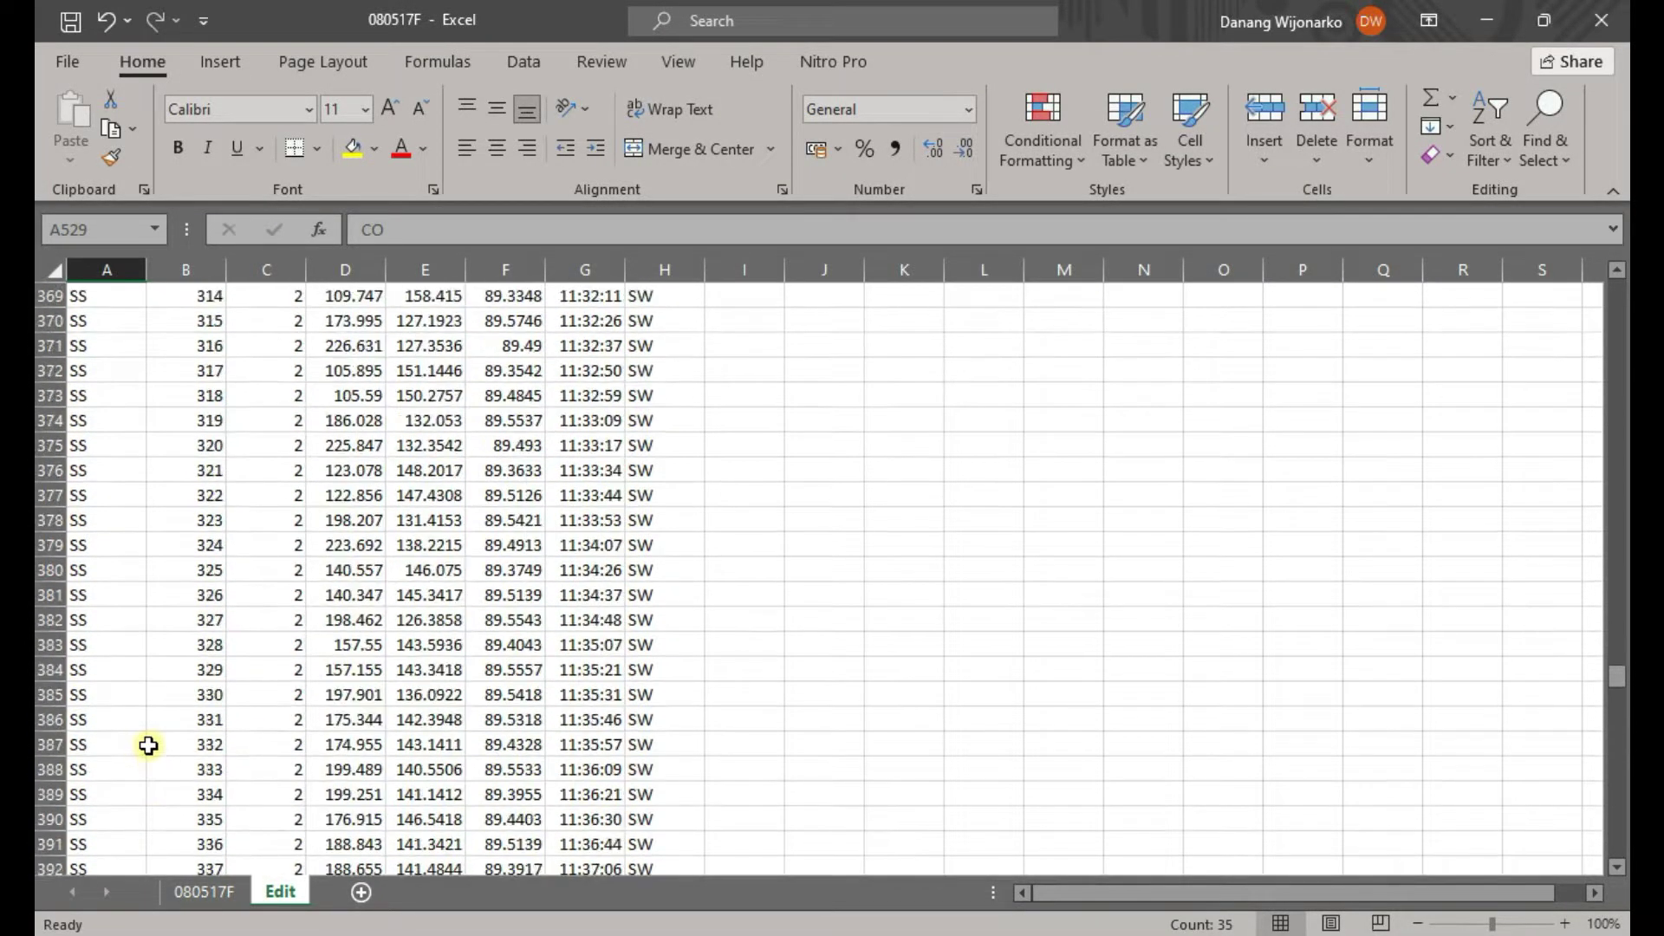
{"action": "scroll", "coordinate": [149, 746], "scroll_direction": "up", "scroll_amount": 20}
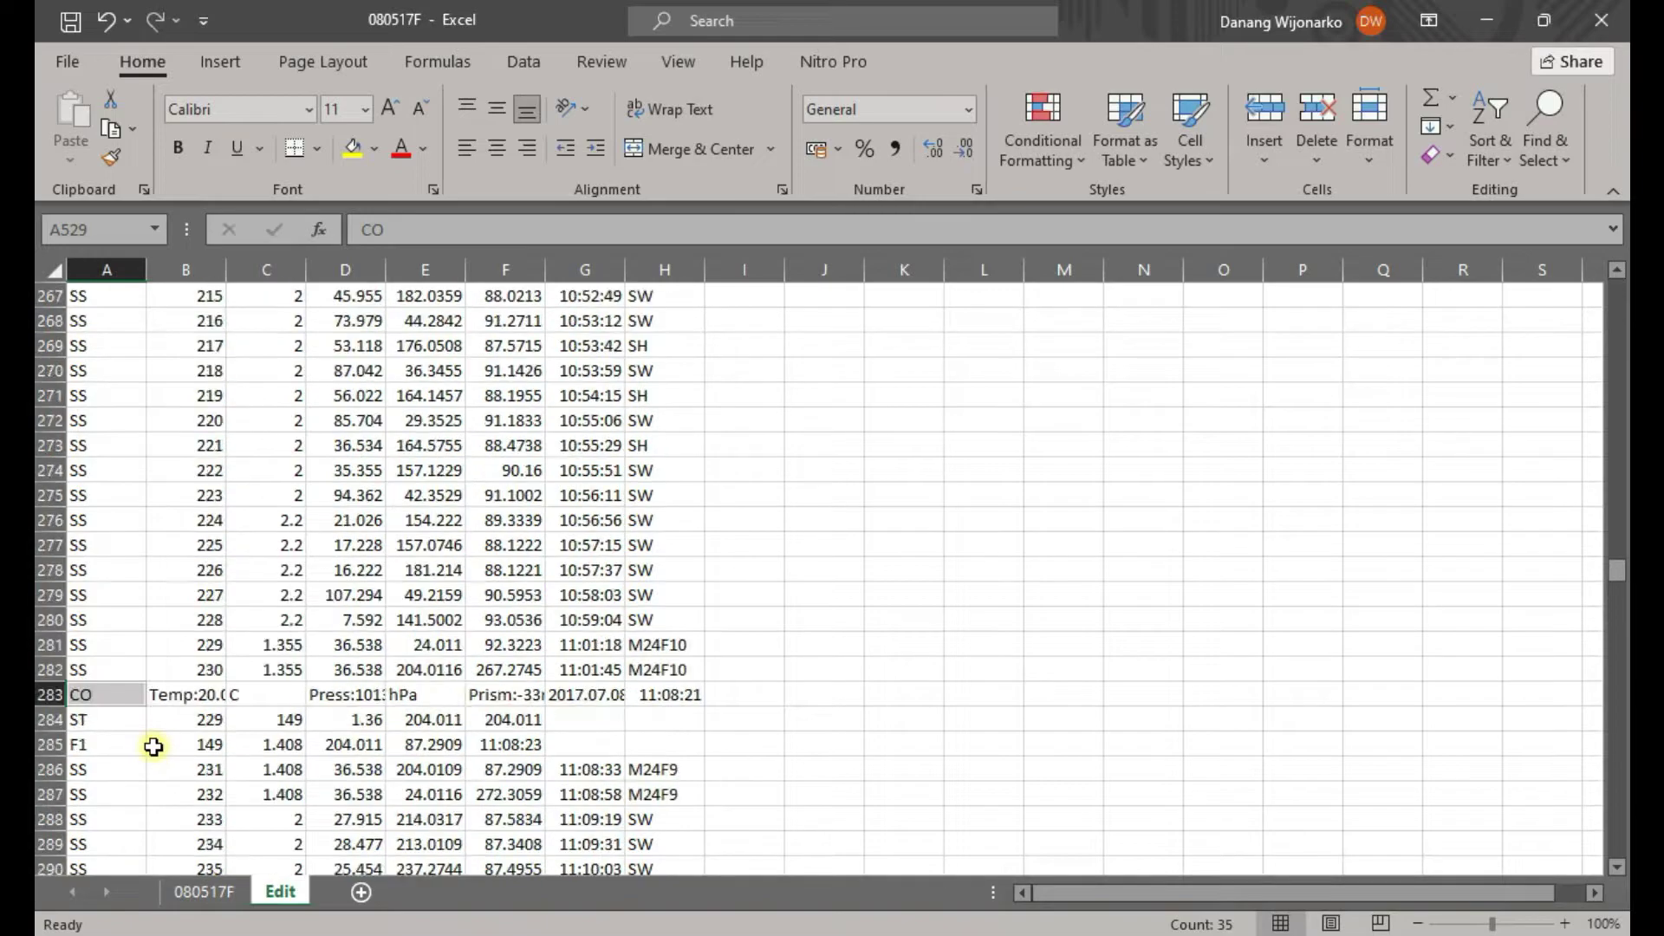
{"action": "scroll", "coordinate": [155, 743], "scroll_direction": "up", "scroll_amount": 10}
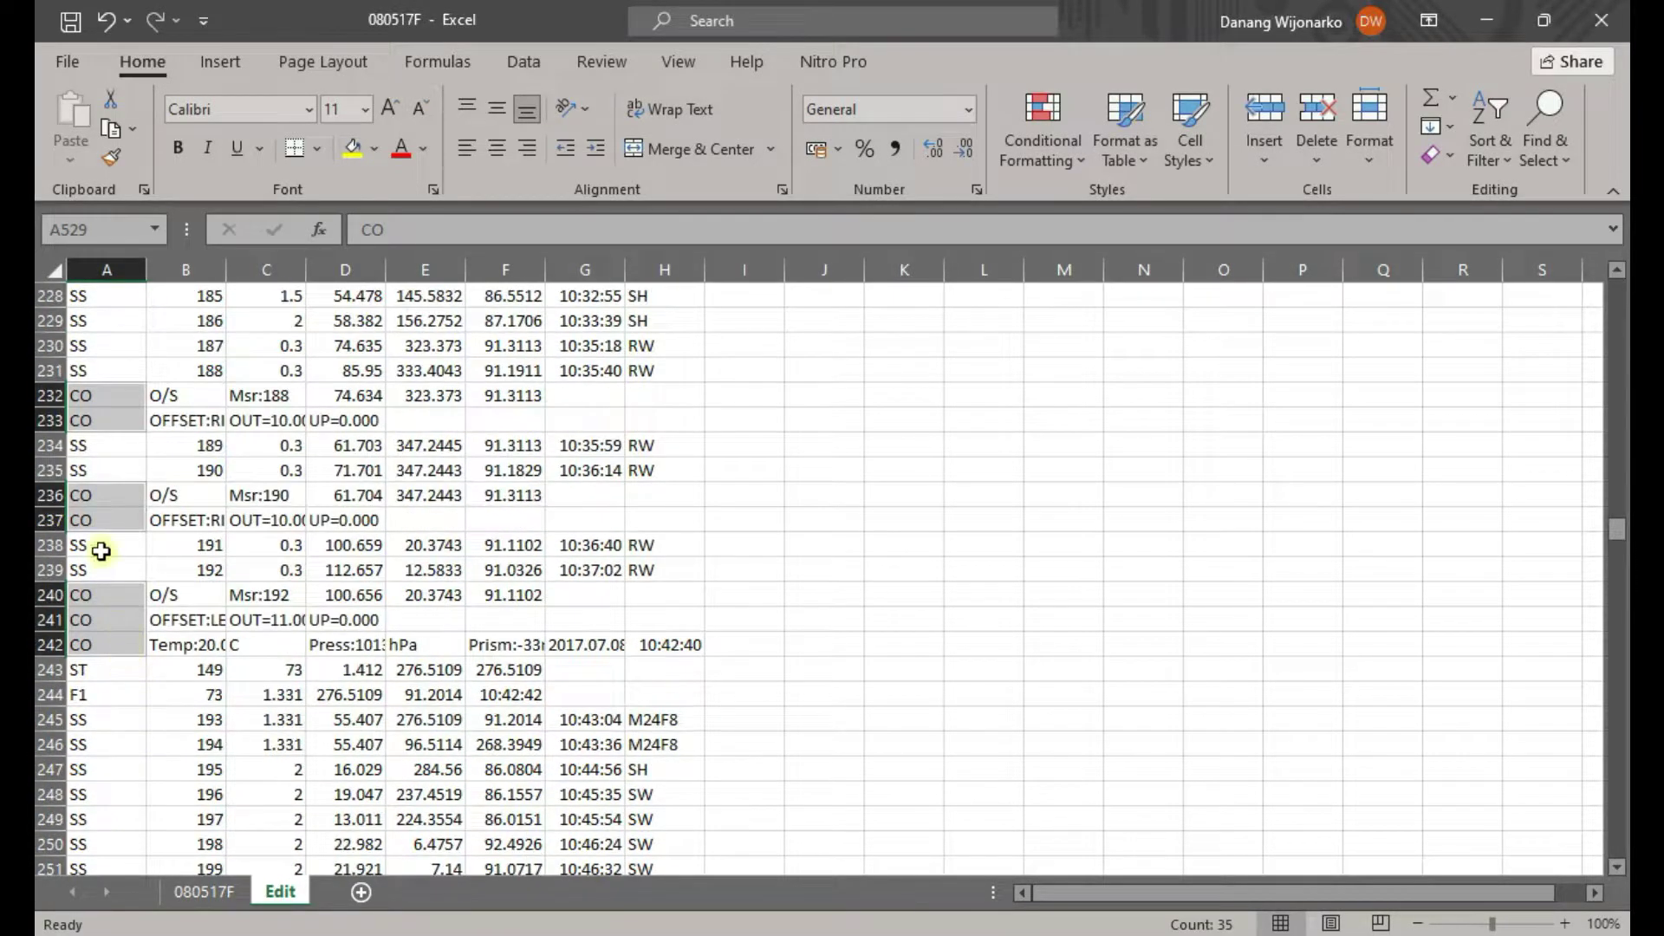
{"action": "scroll", "coordinate": [105, 504], "scroll_direction": "up", "scroll_amount": 20}
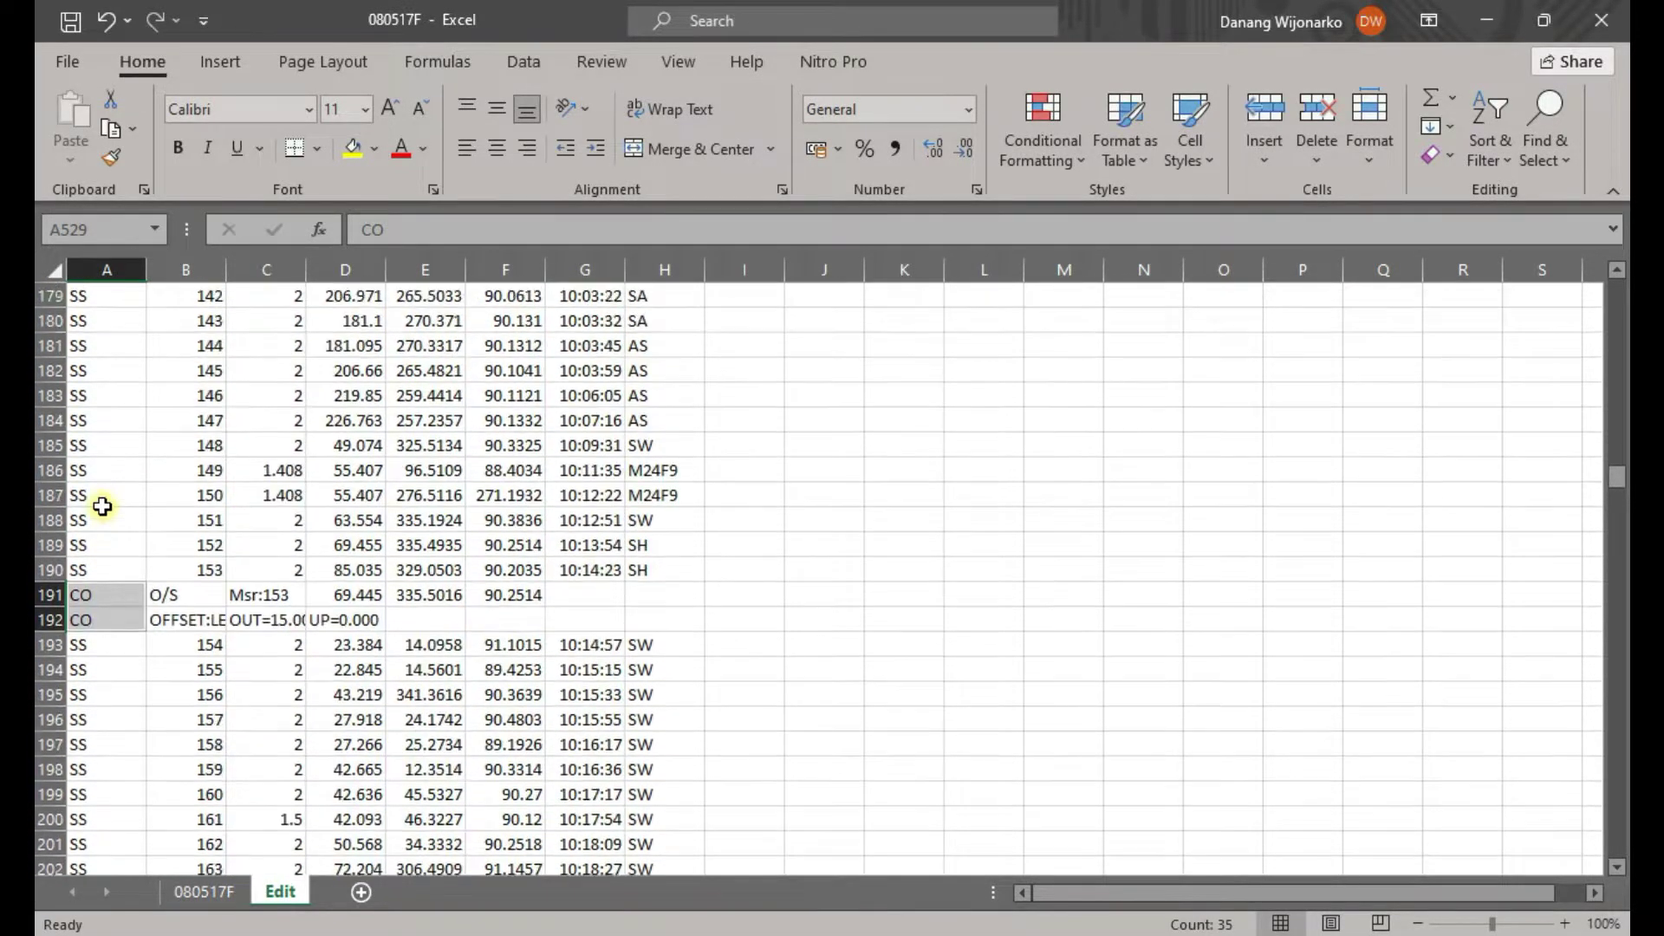
{"action": "scroll", "coordinate": [101, 509], "scroll_direction": "up", "scroll_amount": 20}
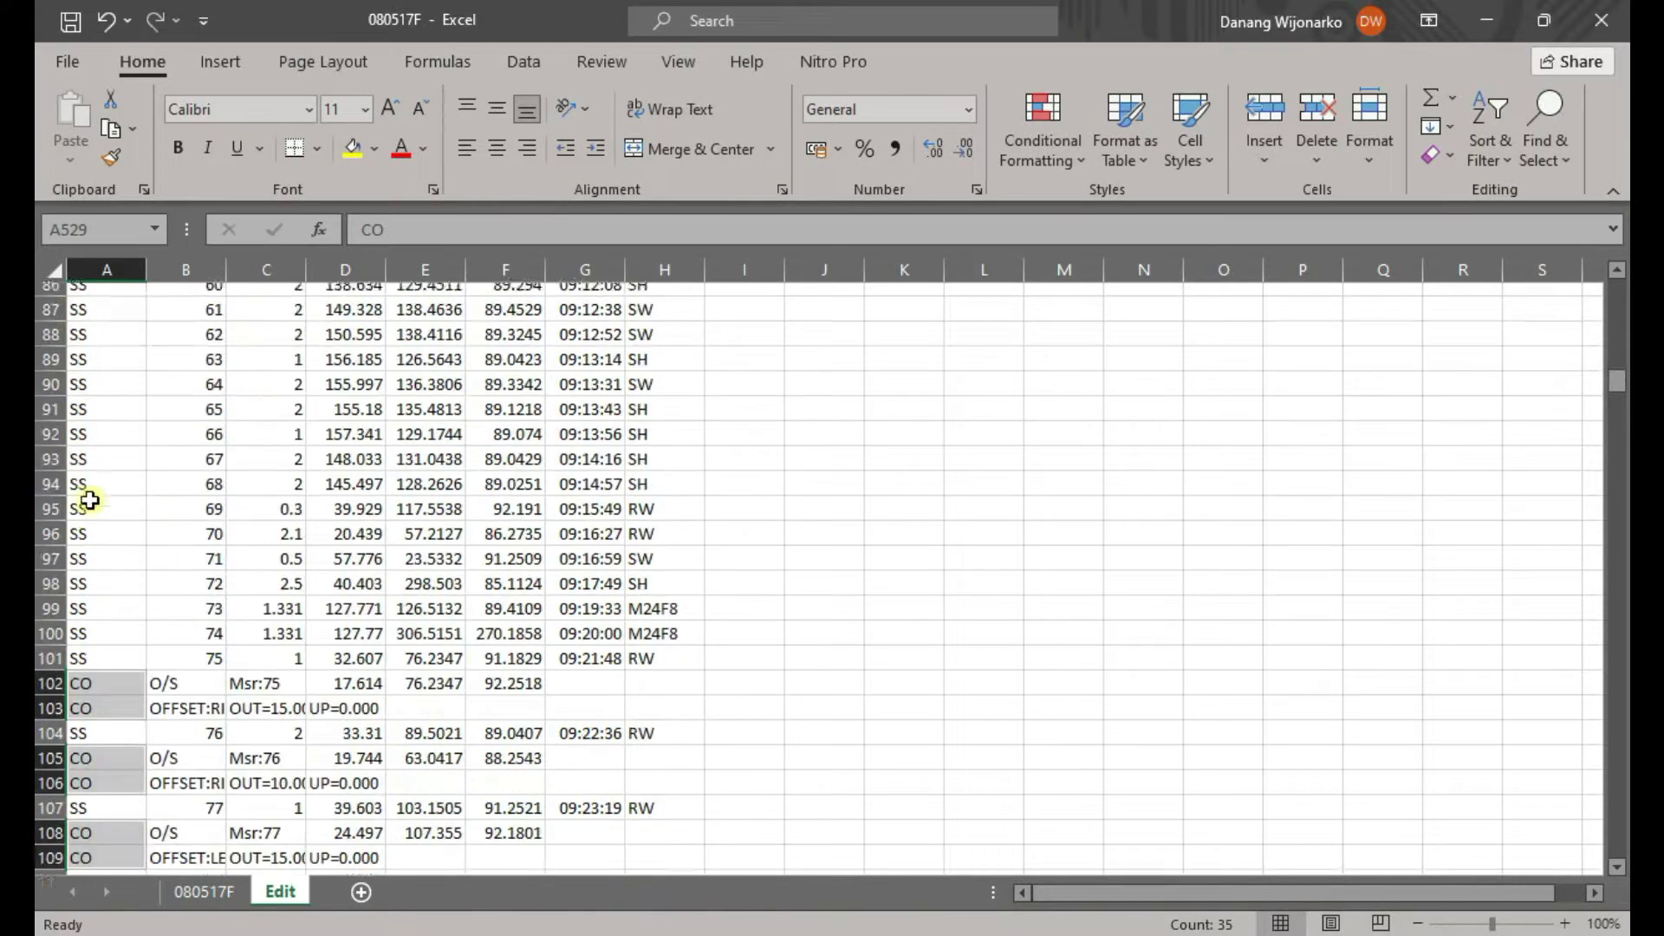
{"action": "scroll", "coordinate": [89, 500], "scroll_direction": "up", "scroll_amount": 14}
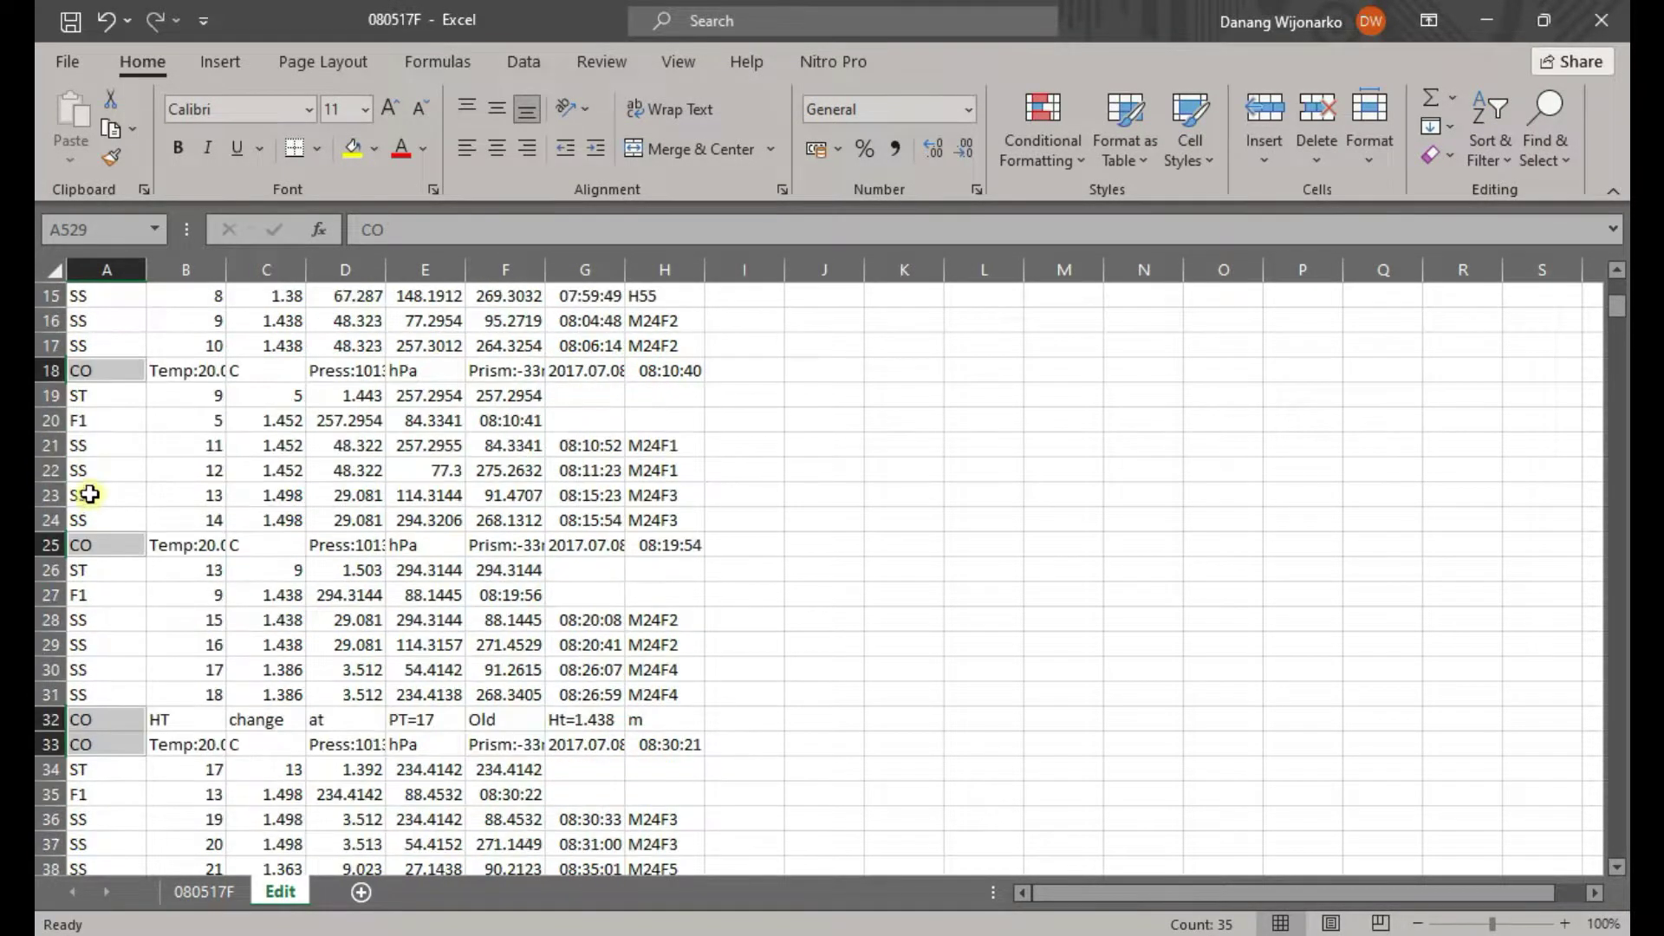
{"action": "right_click", "coordinate": [126, 345]}
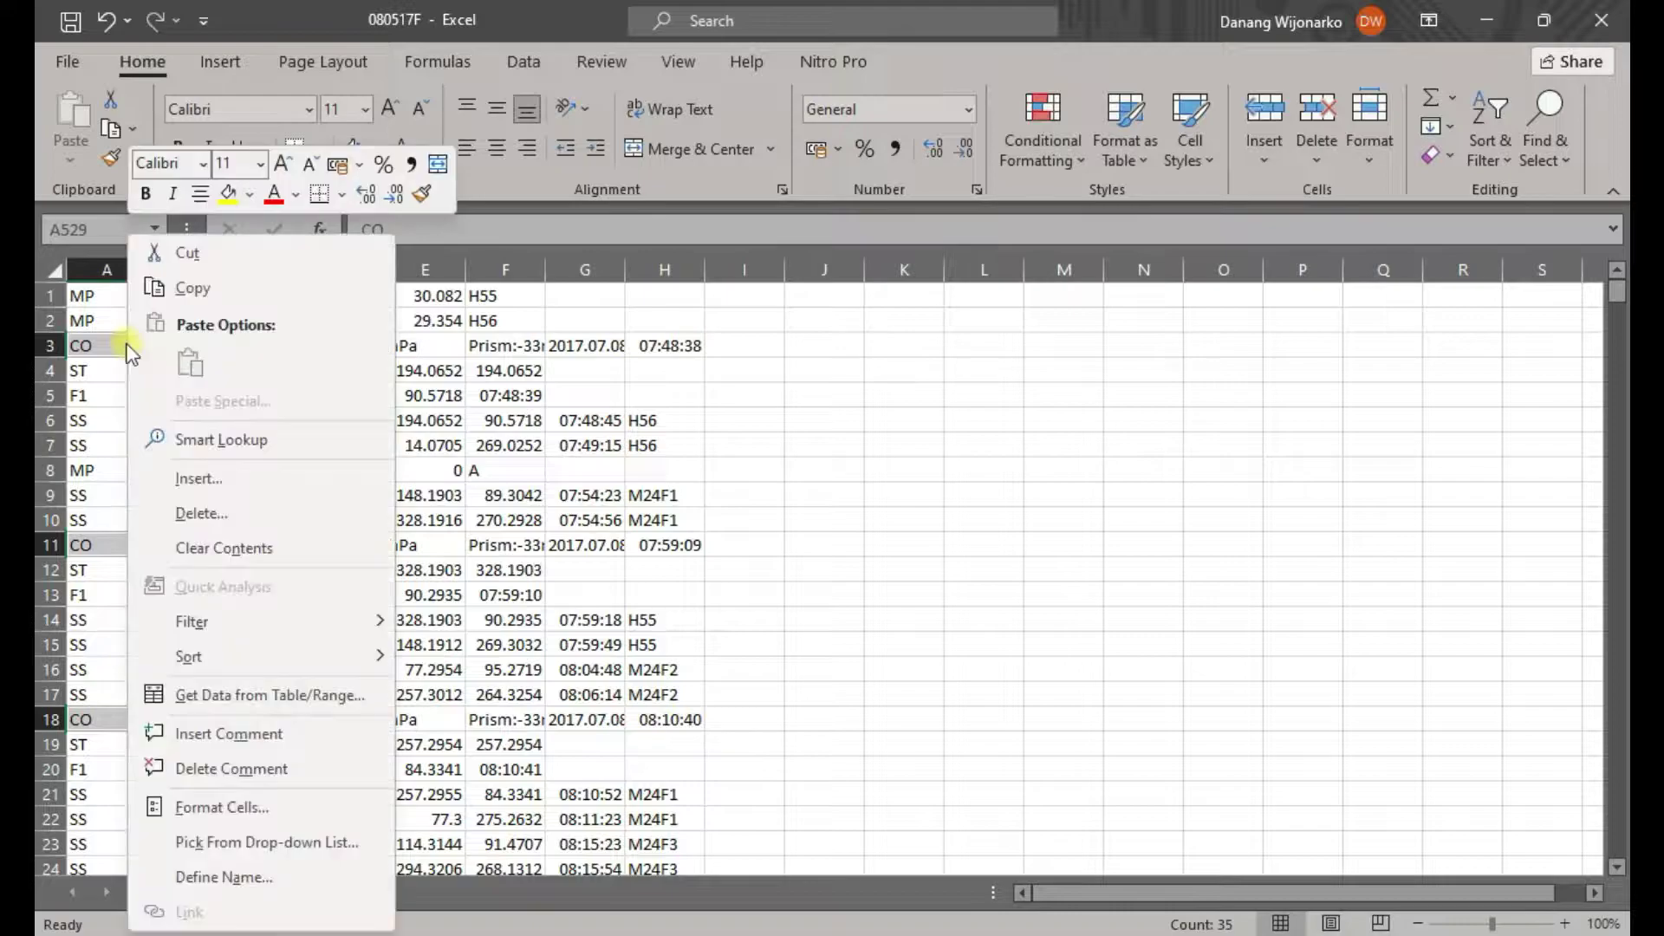
{"action": "left_click", "coordinate": [227, 515]}
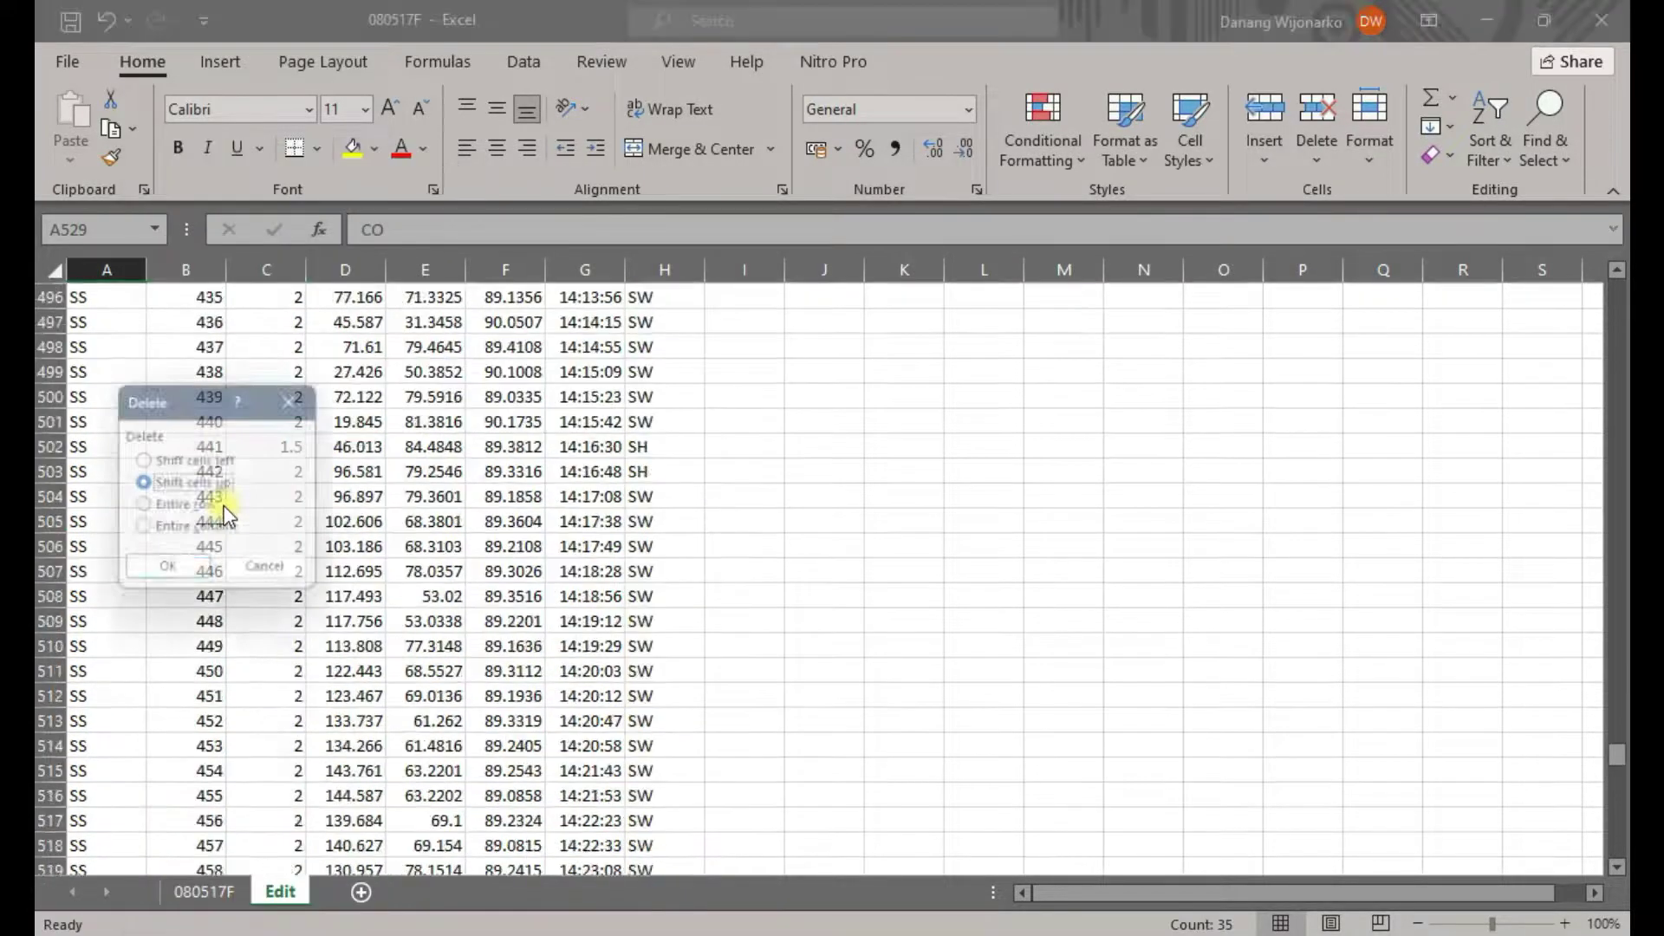
{"action": "left_click", "coordinate": [195, 511]}
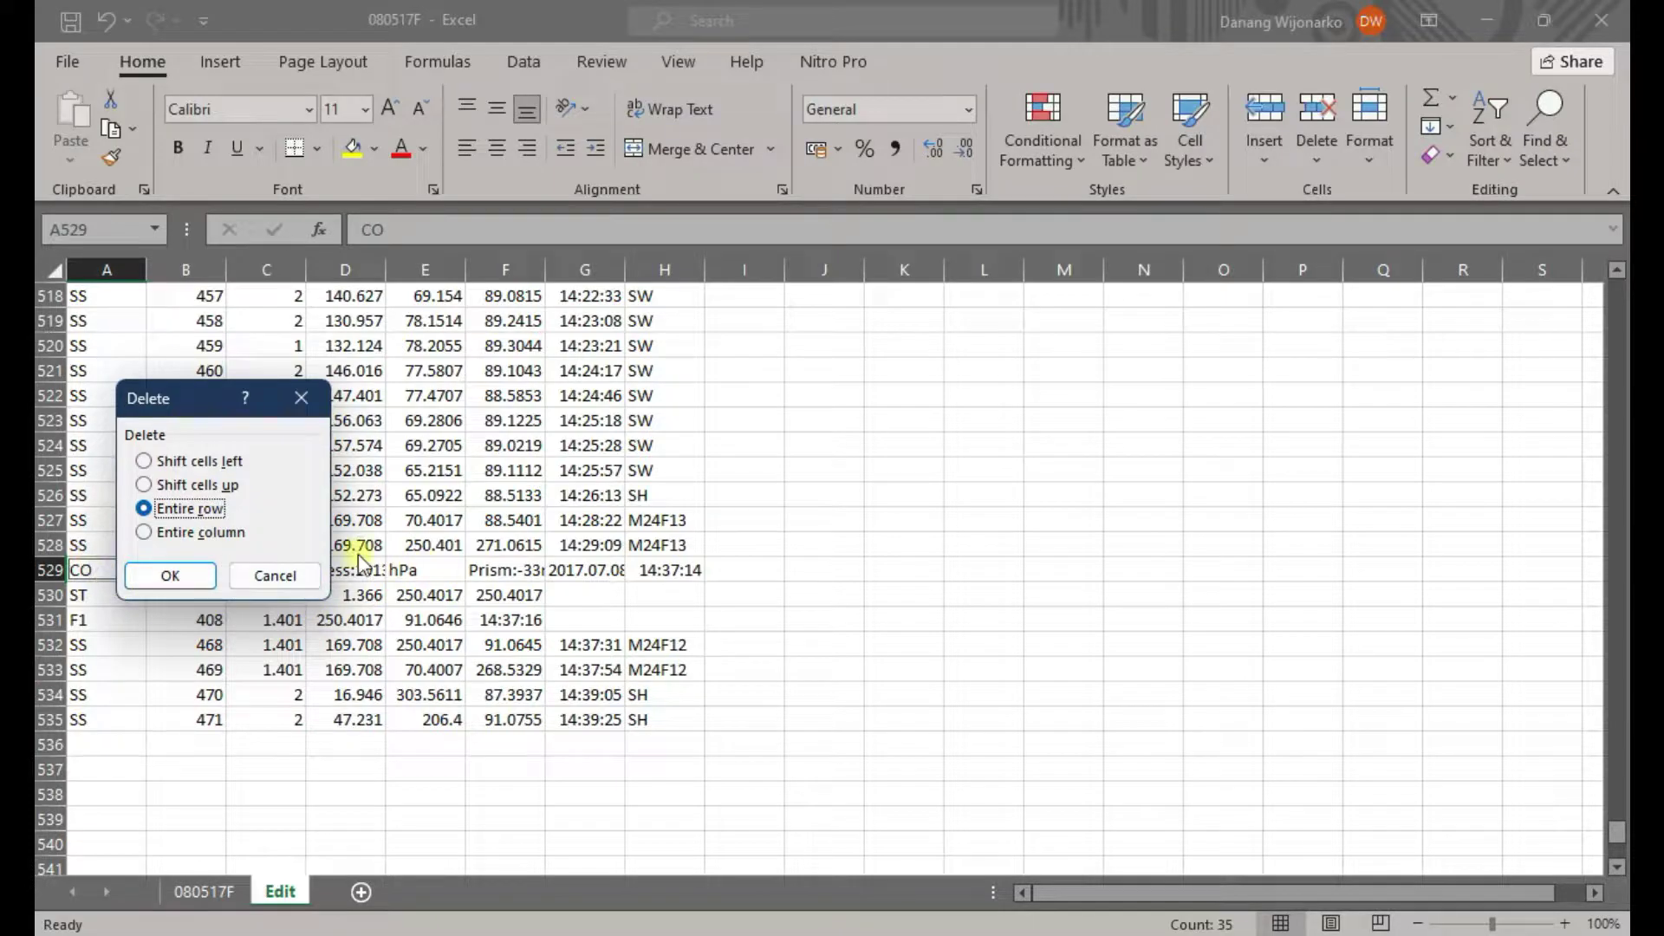
{"action": "left_click_drag", "start_coordinate": [201, 397], "coordinate": [254, 230]}
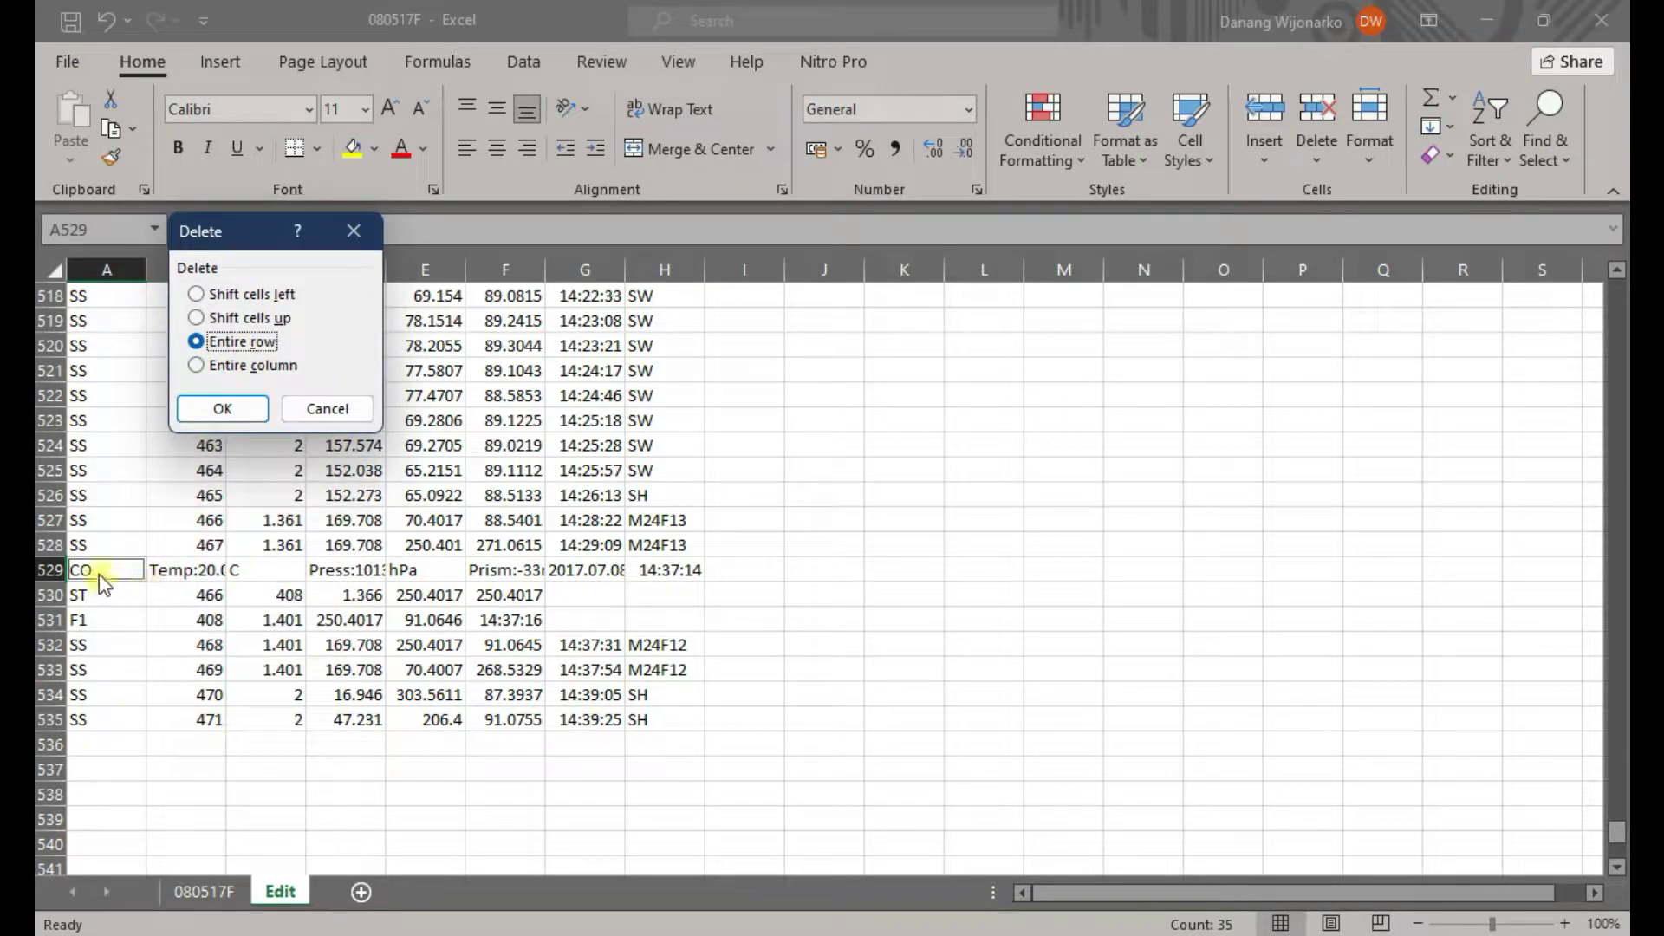
{"action": "left_click", "coordinate": [235, 412]}
{"action": "left_click", "coordinate": [418, 518]}
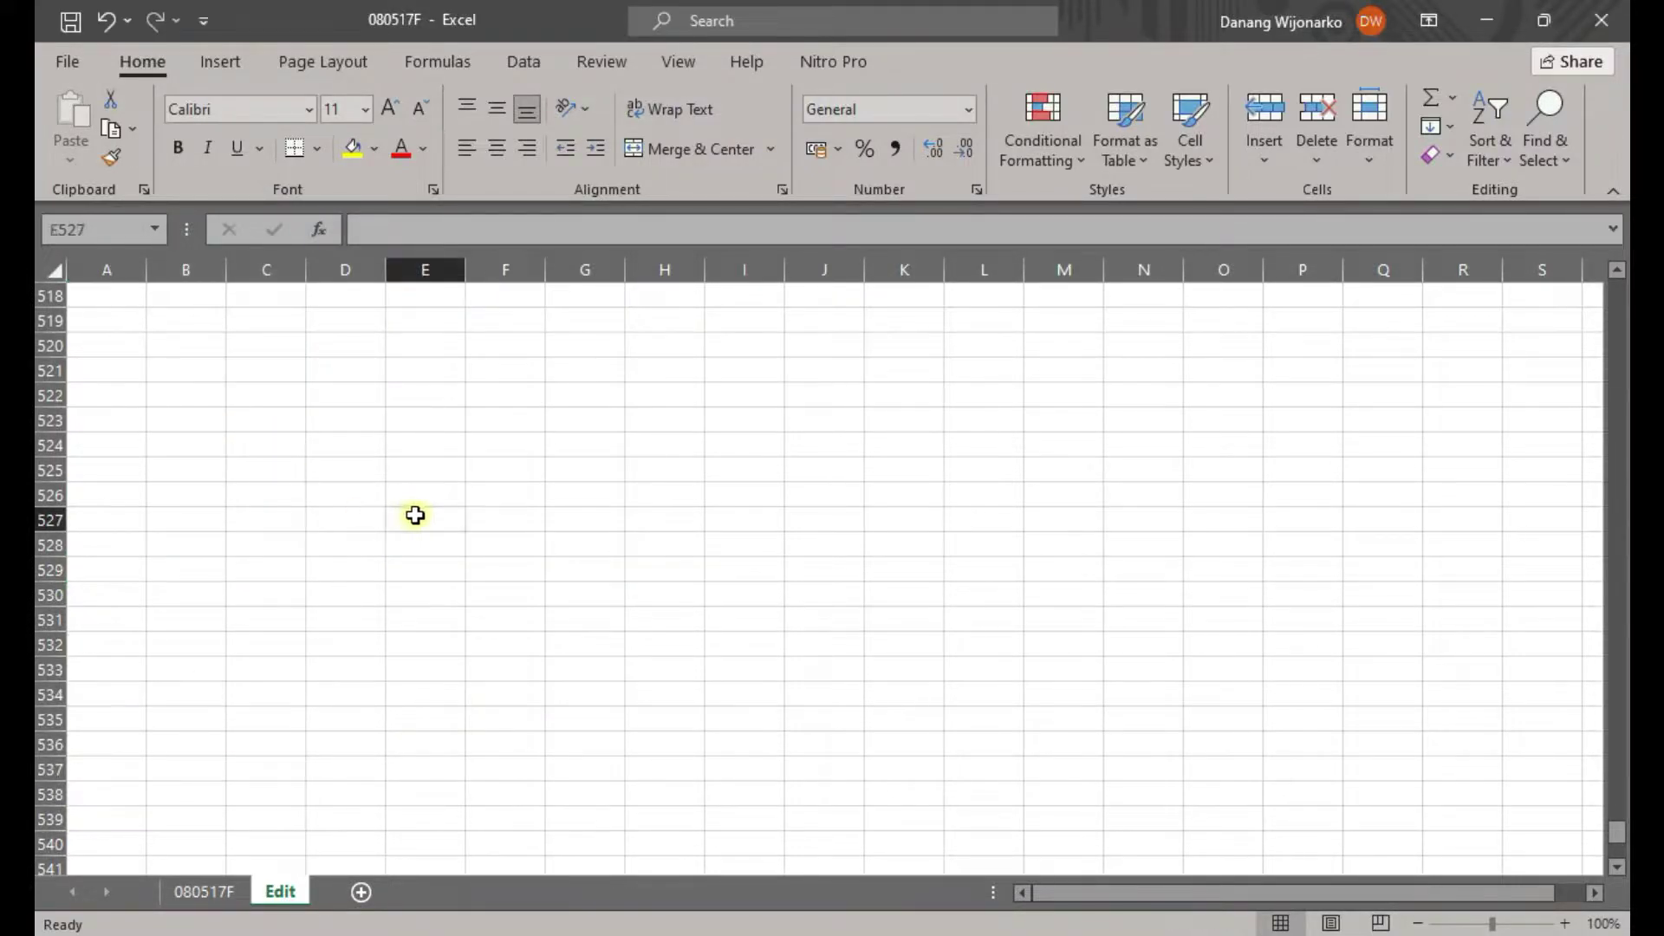
Examine the MP, ST, F1 and SS records in the first rows of the cleaned Edit sheet
{"action": "left_click_drag", "start_coordinate": [1615, 834], "coordinate": [1613, 276]}
{"action": "left_click", "coordinate": [673, 503]}
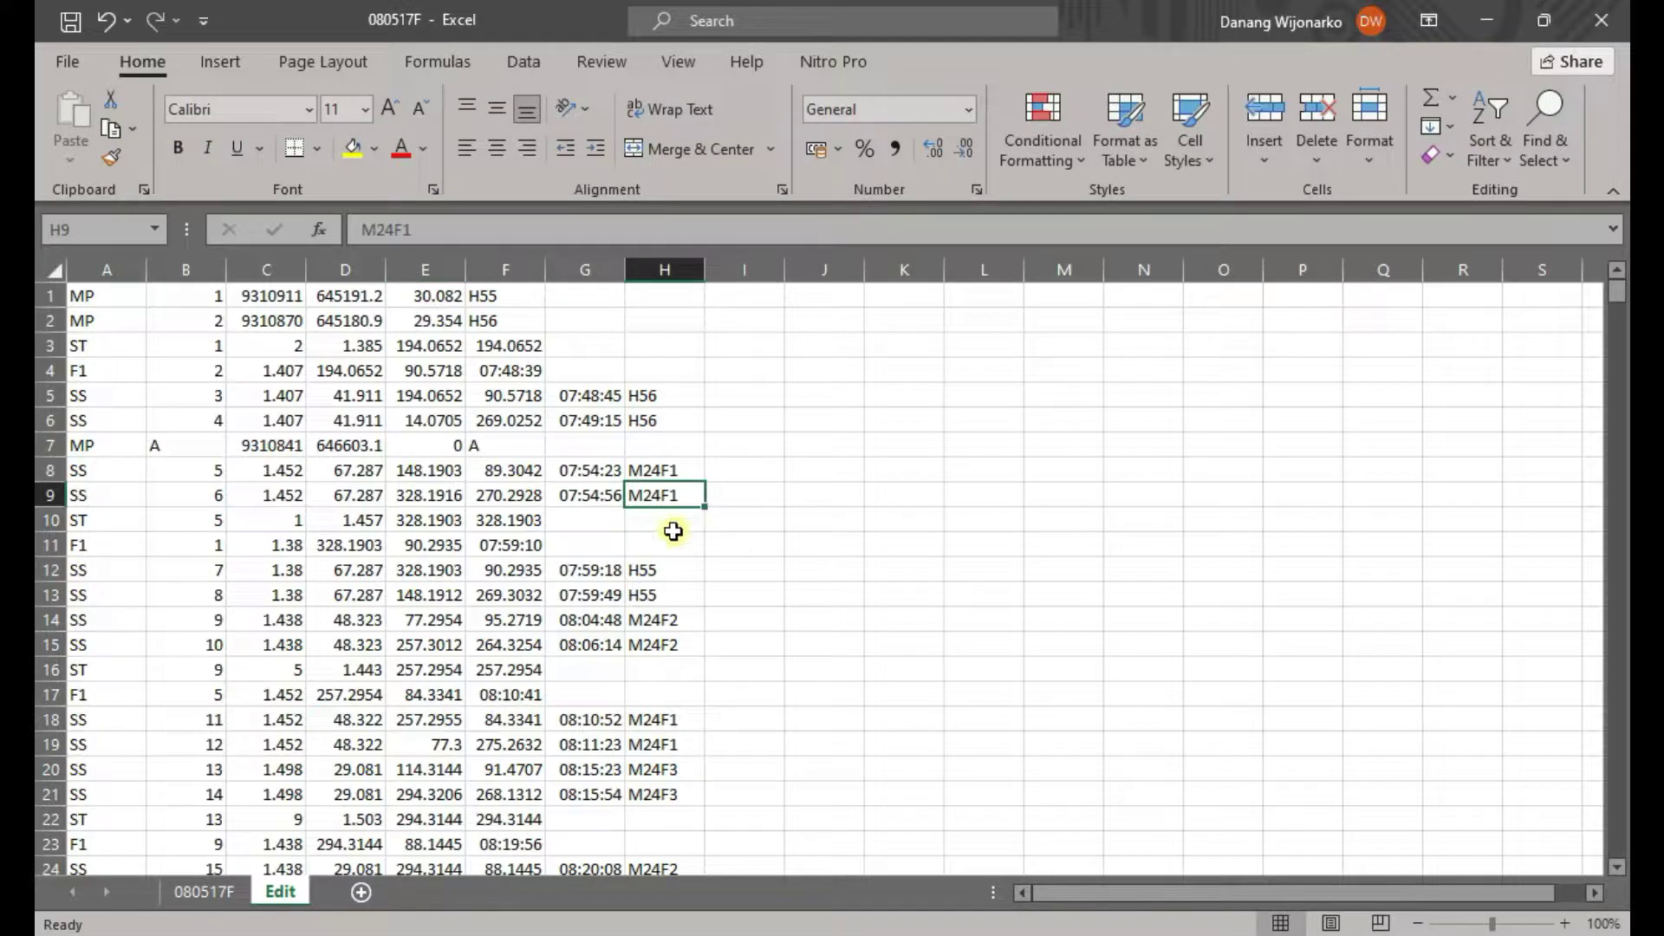
{"action": "left_click", "coordinate": [470, 354]}
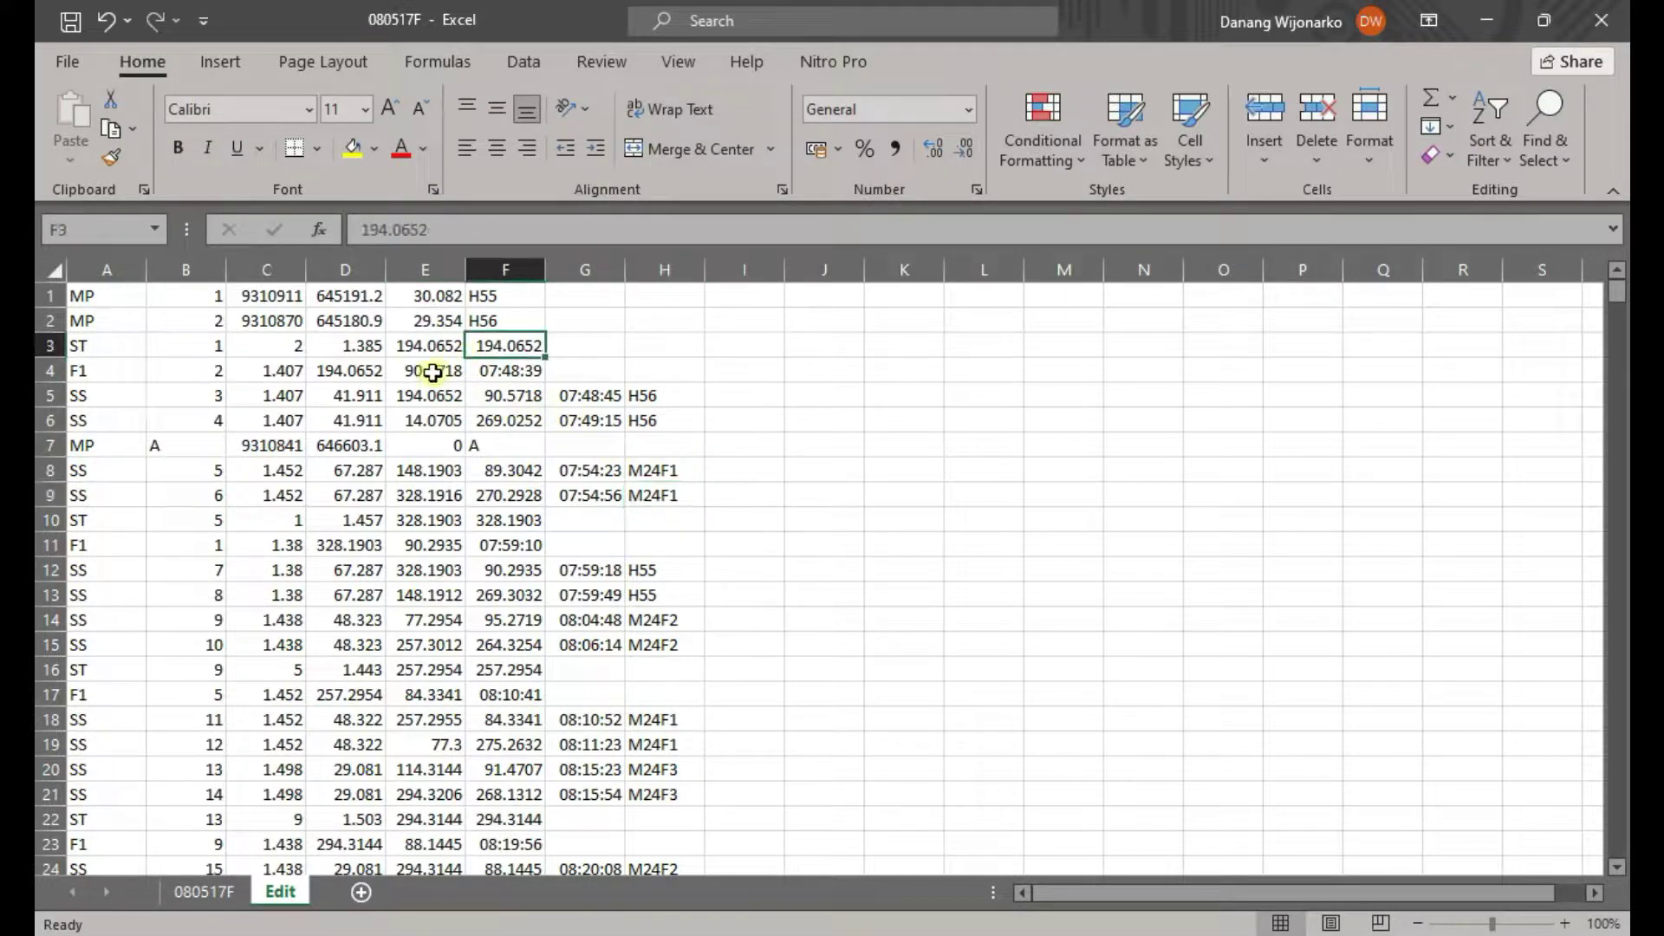
{"action": "left_click", "coordinate": [351, 374]}
{"action": "left_click", "coordinate": [263, 349]}
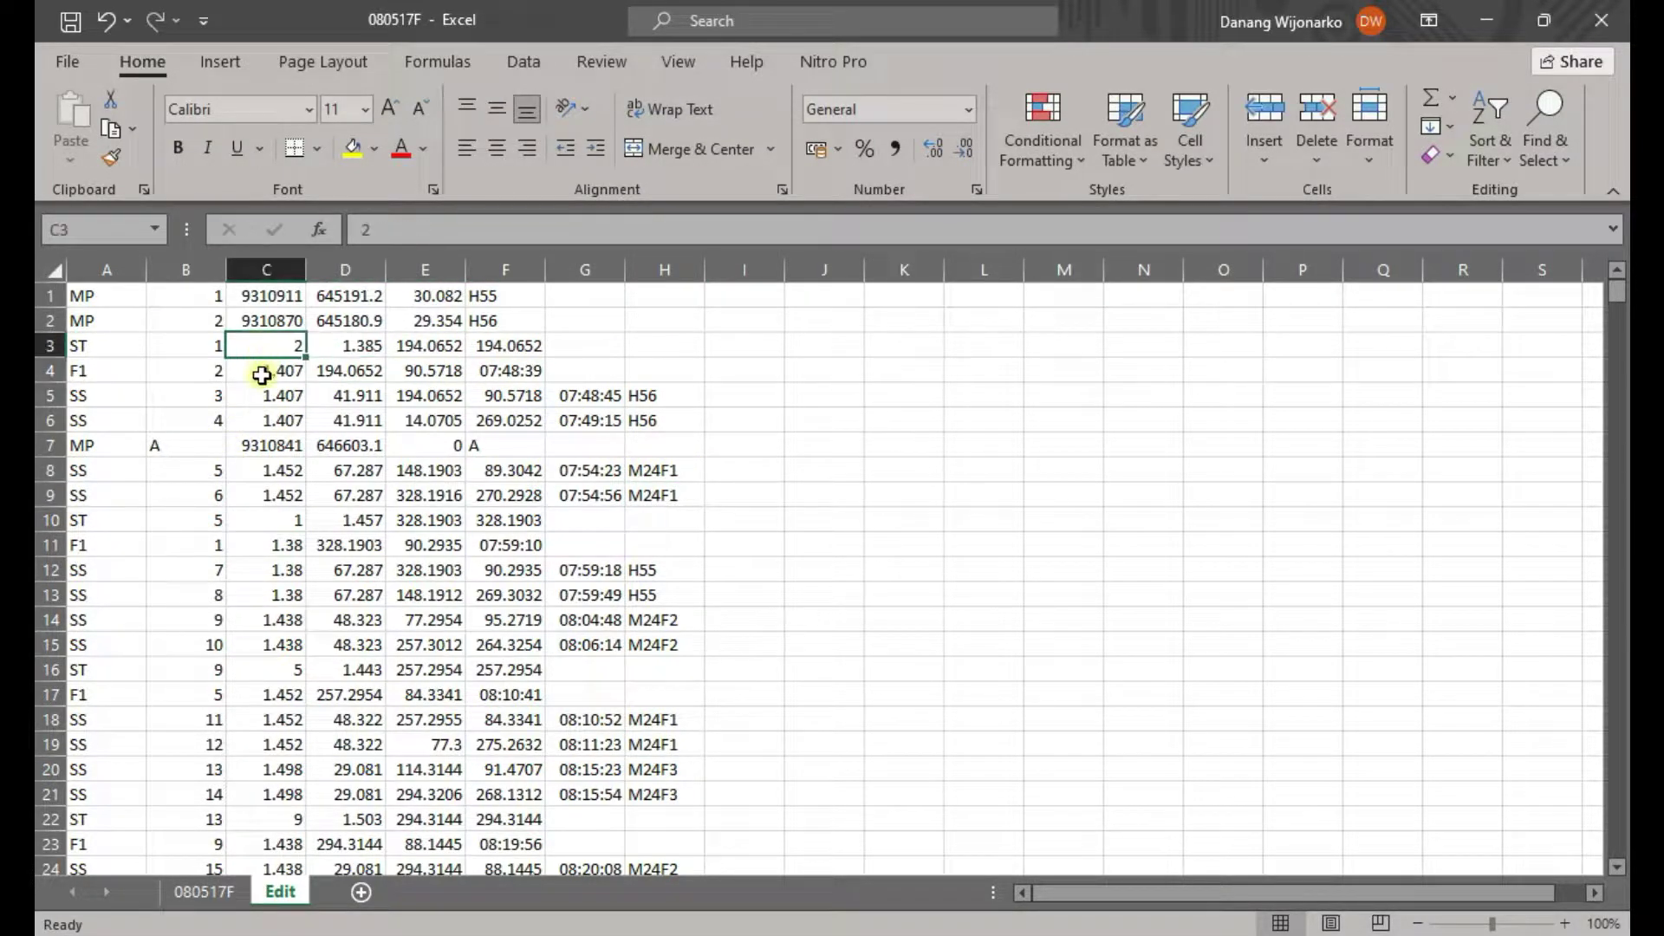
{"action": "left_click", "coordinate": [262, 376]}
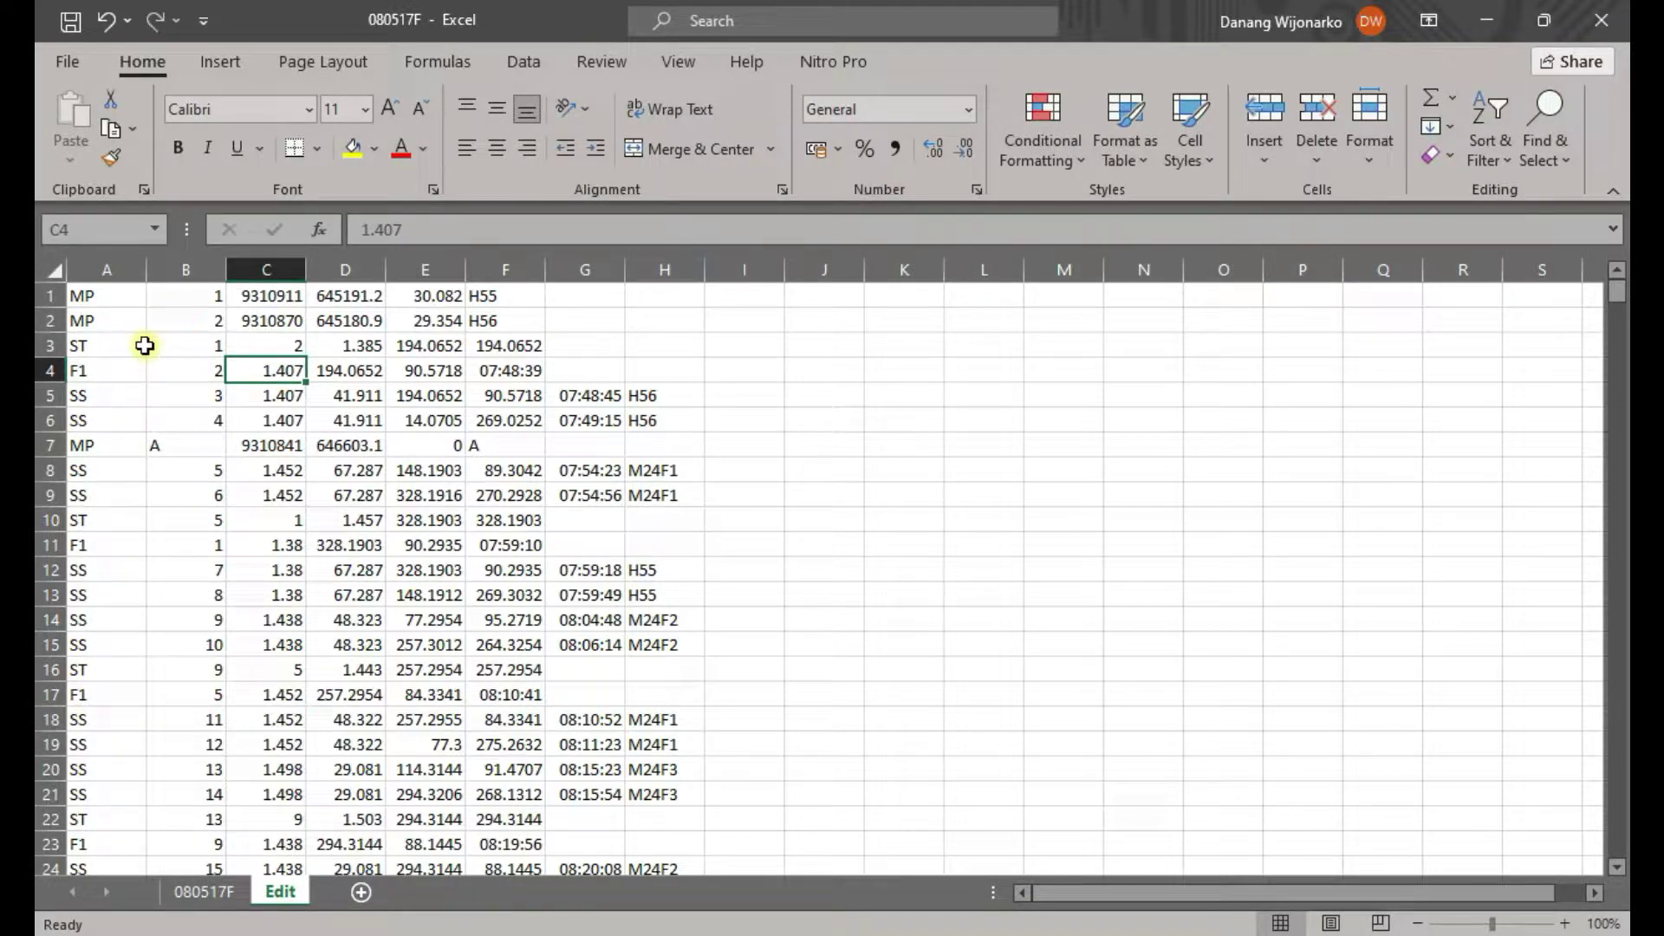
{"action": "left_click", "coordinate": [120, 345]}
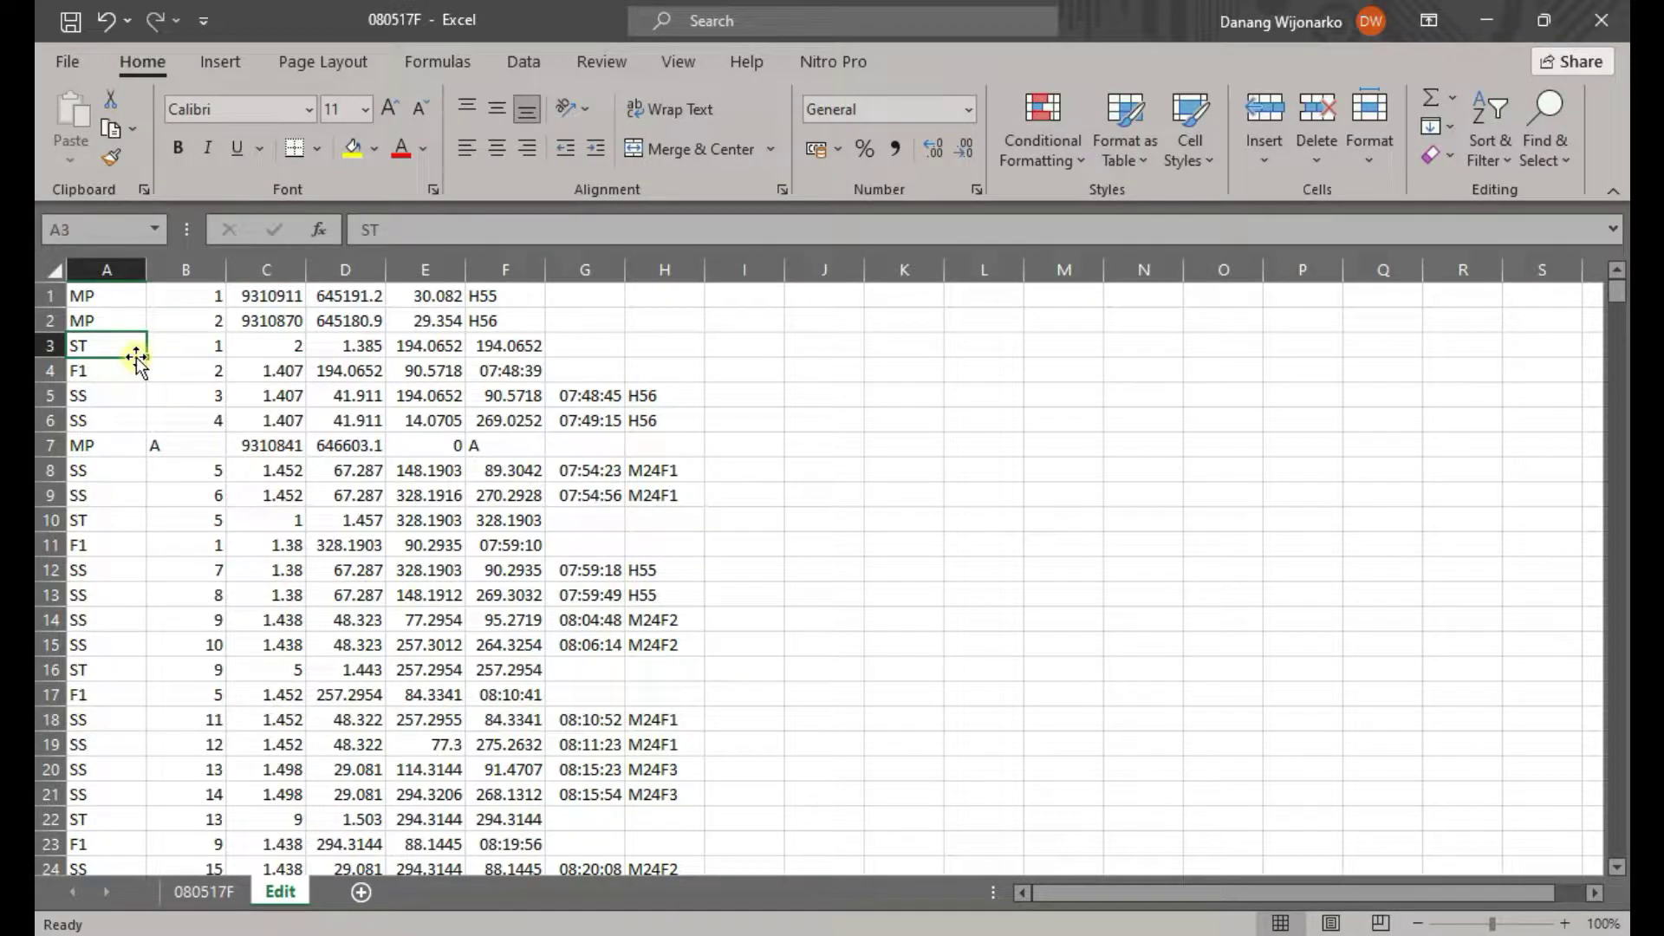
{"action": "left_click", "coordinate": [119, 374]}
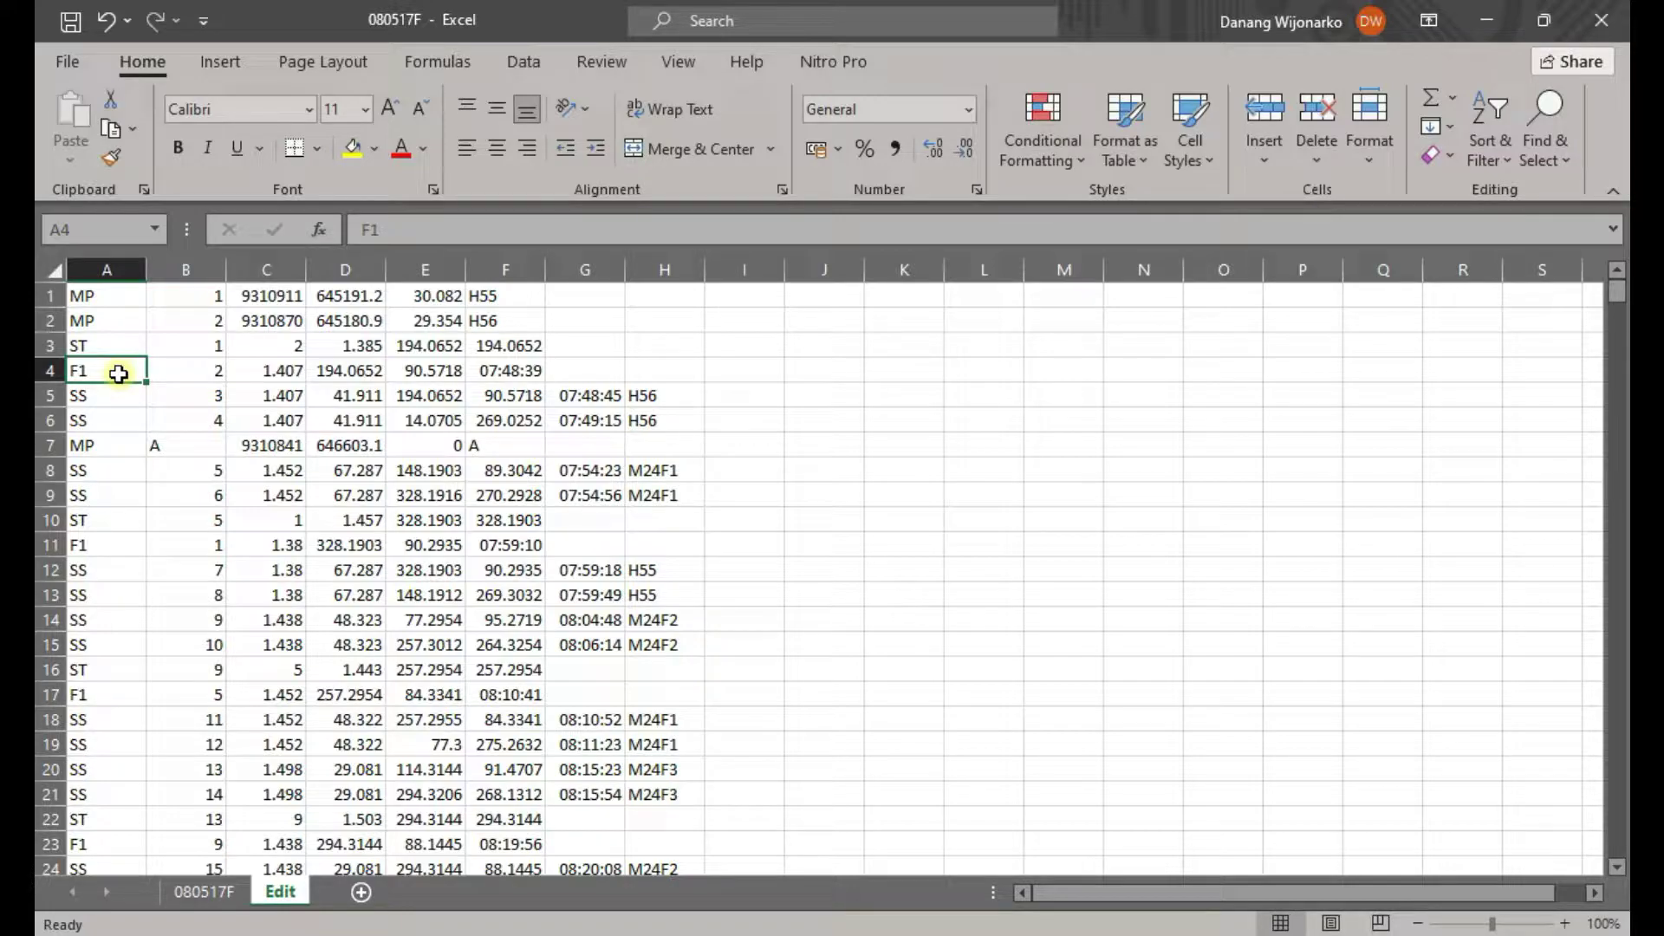
{"action": "left_click", "coordinate": [124, 449]}
{"action": "left_click", "coordinate": [139, 347]}
{"action": "left_click", "coordinate": [133, 295]}
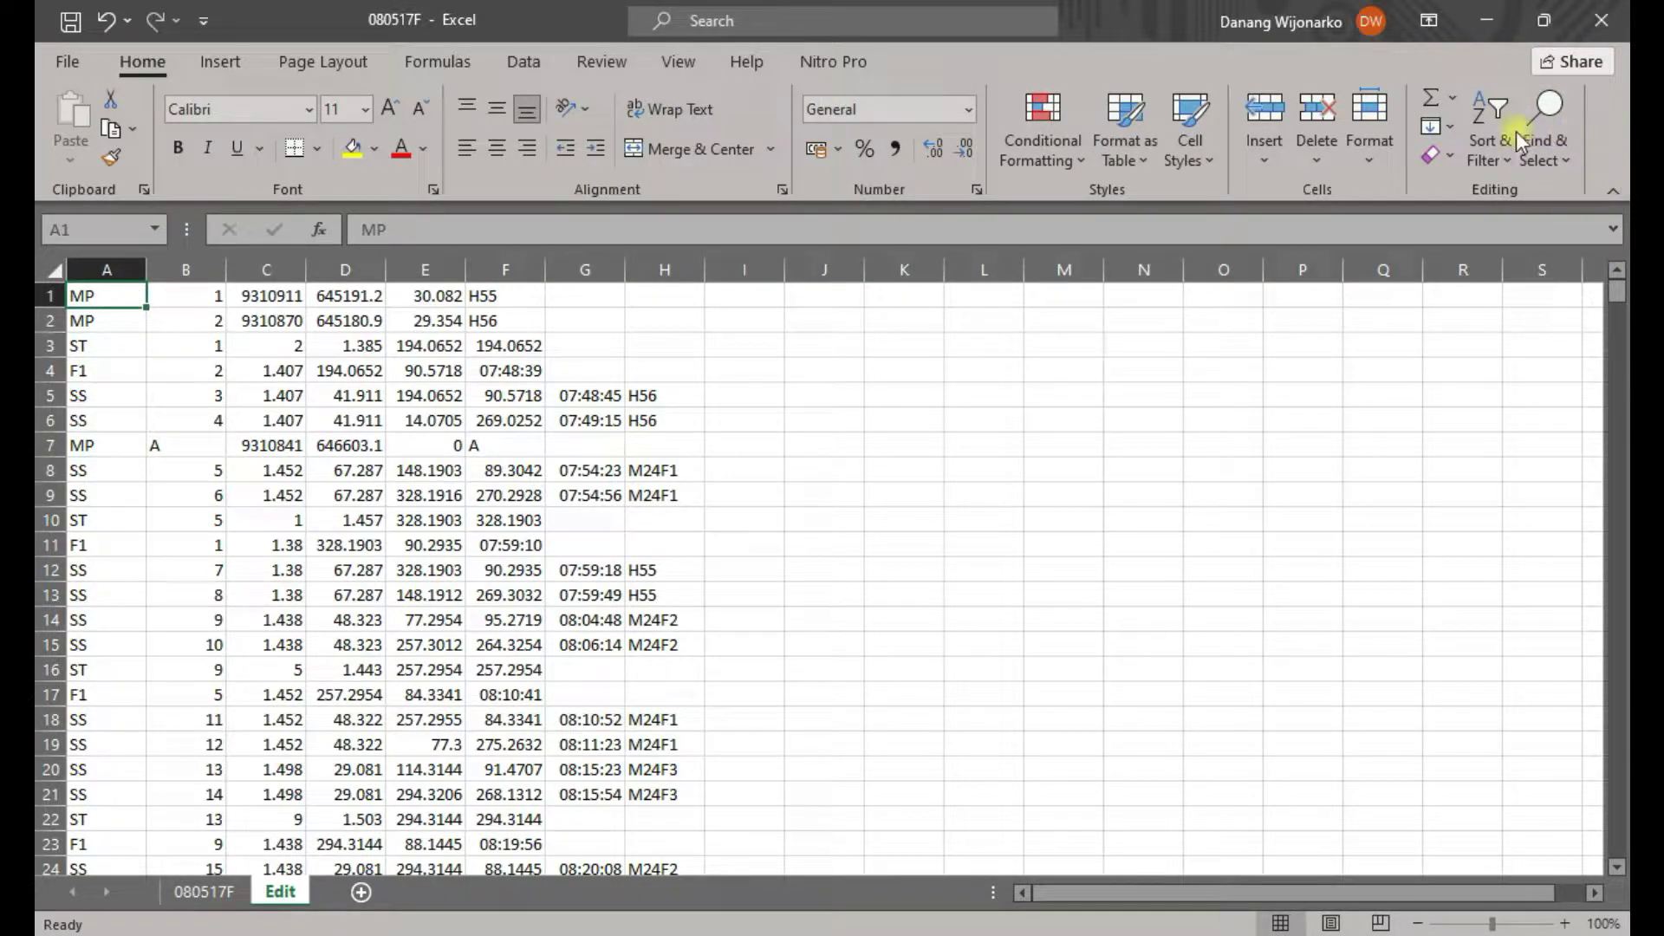
Find all cells containing MP in column A and delete their entire rows
{"action": "left_click", "coordinate": [107, 270]}
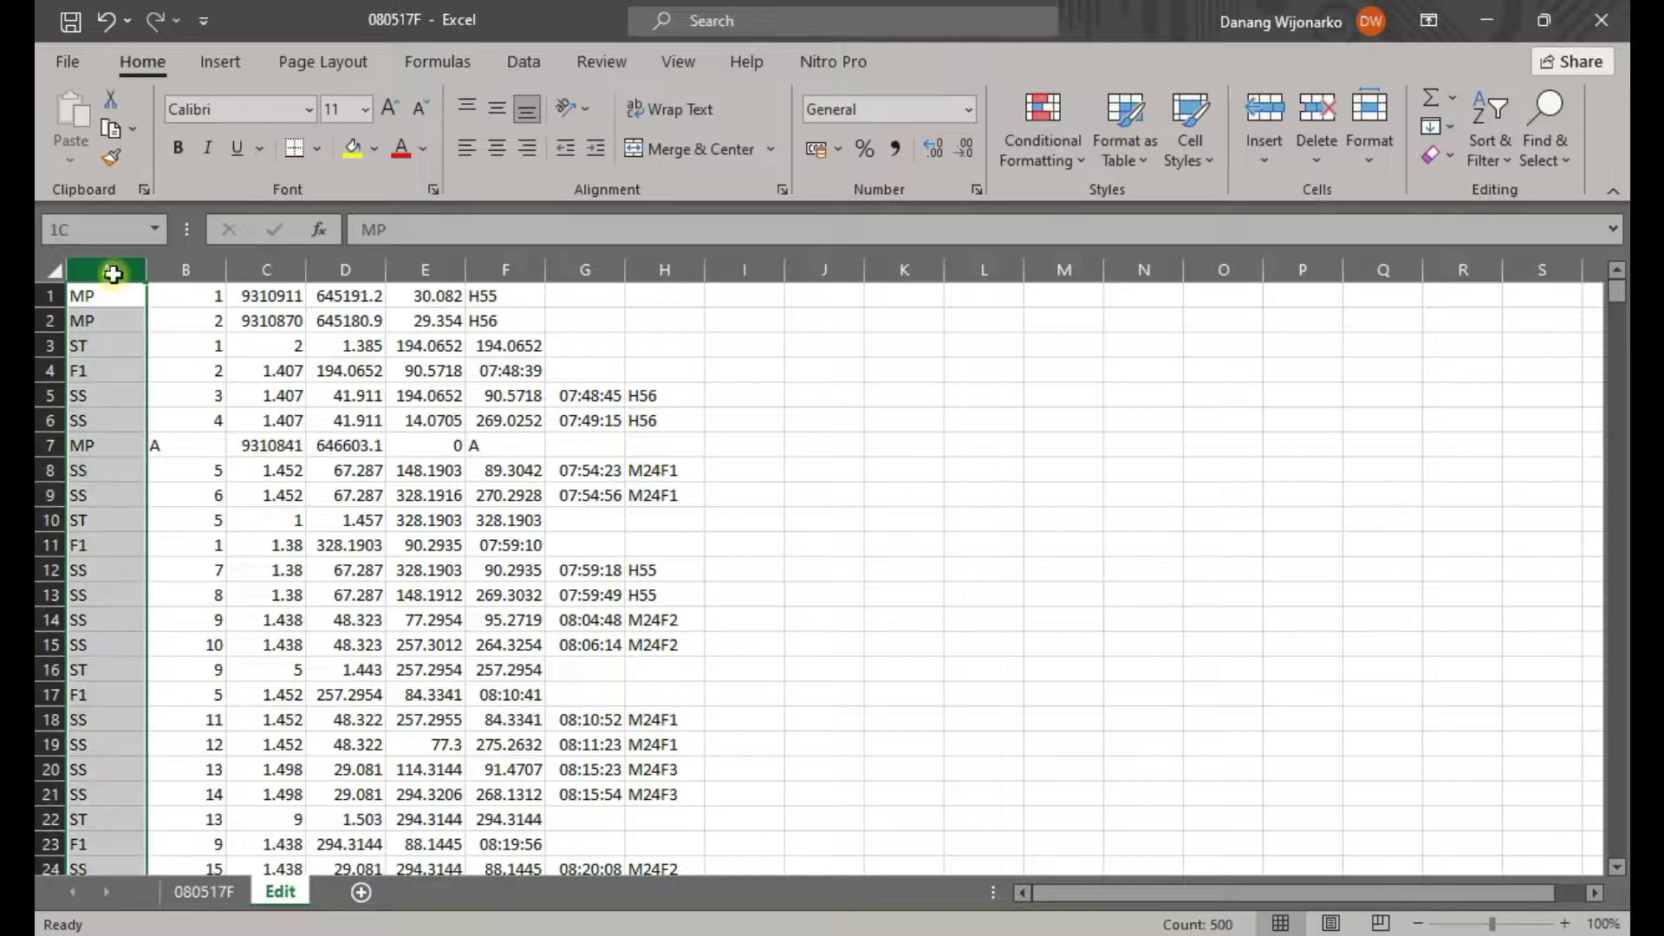
{"action": "left_click", "coordinate": [1541, 160]}
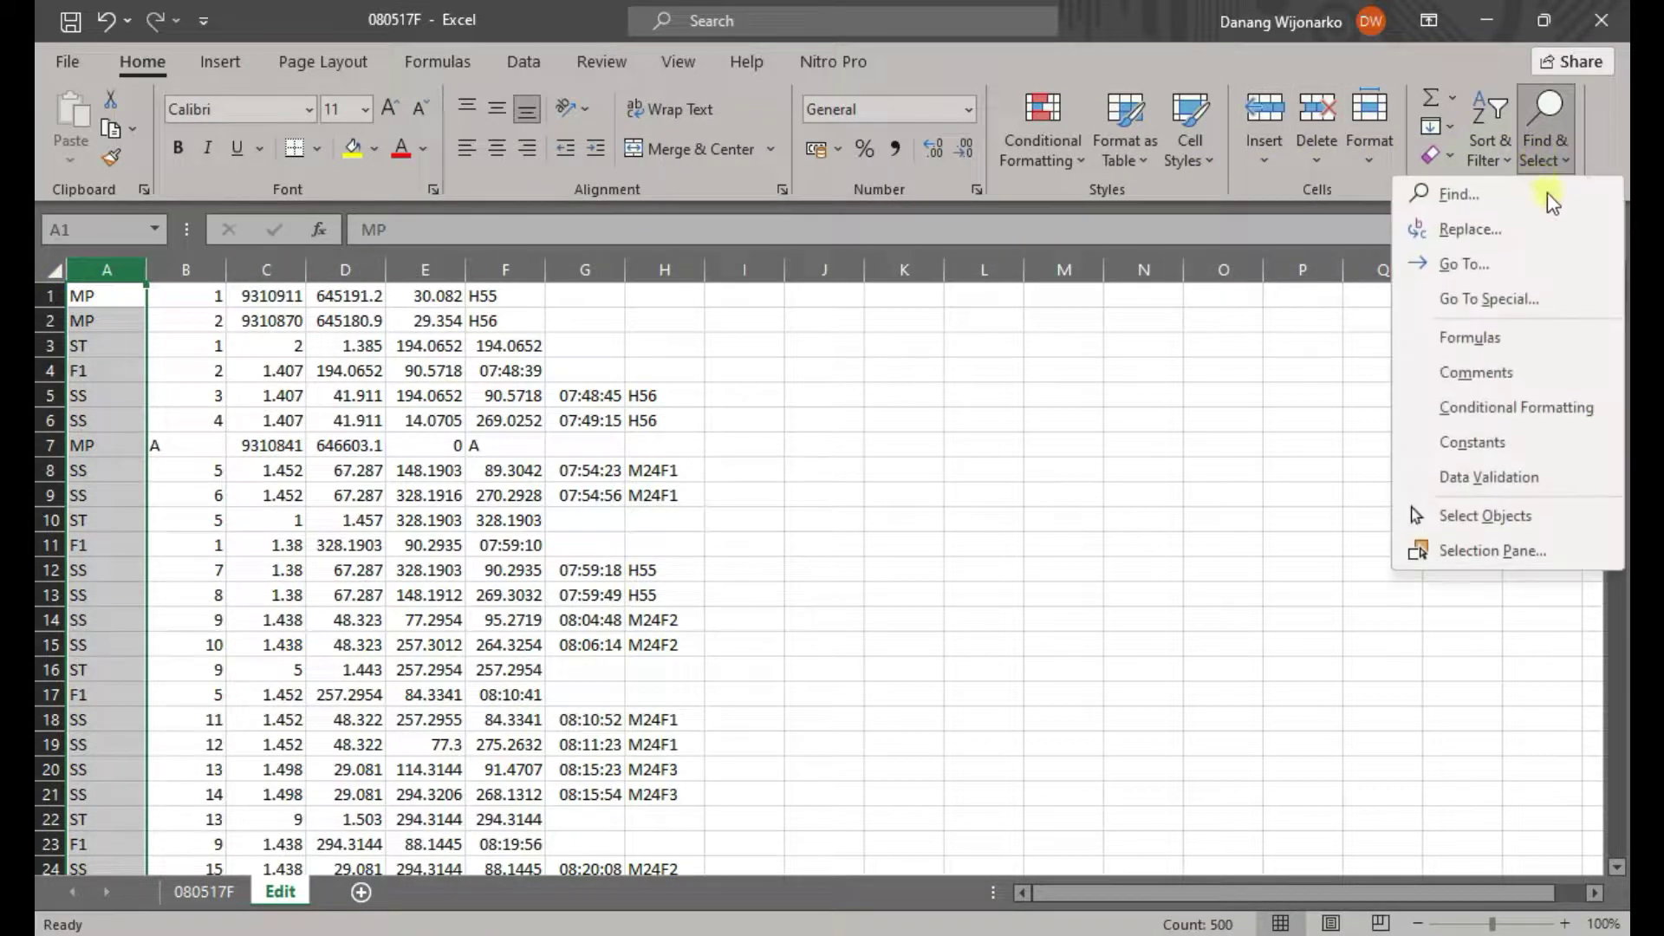
{"action": "left_click", "coordinate": [1547, 193]}
{"action": "type", "text": "MP"}
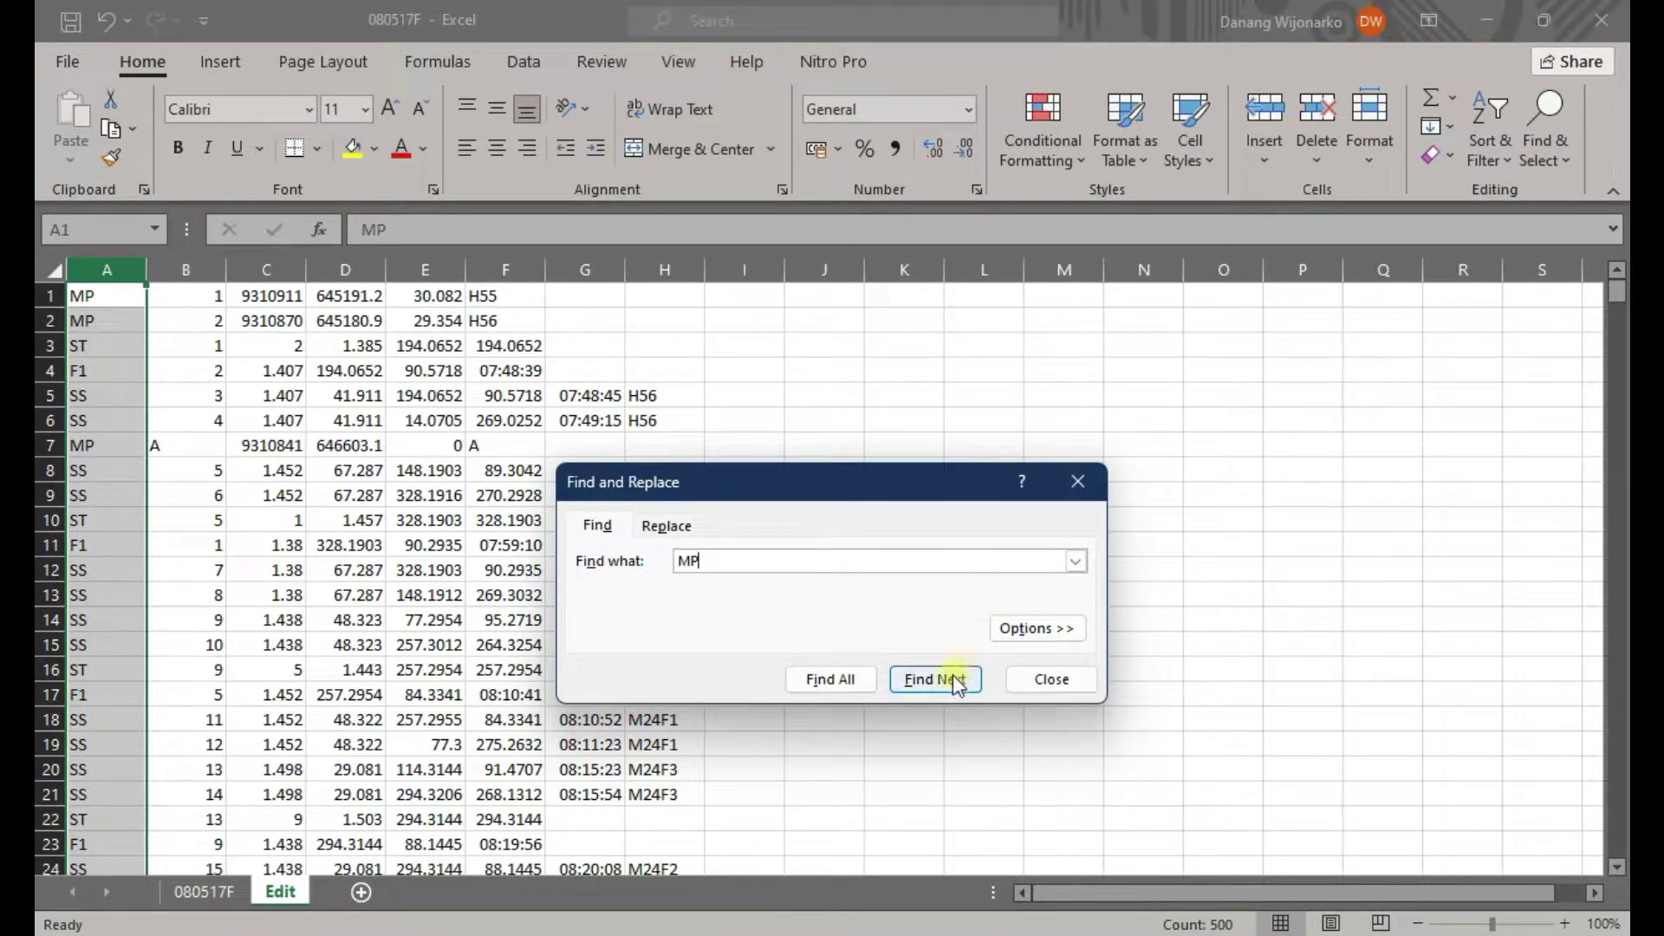
{"action": "left_click", "coordinate": [863, 678]}
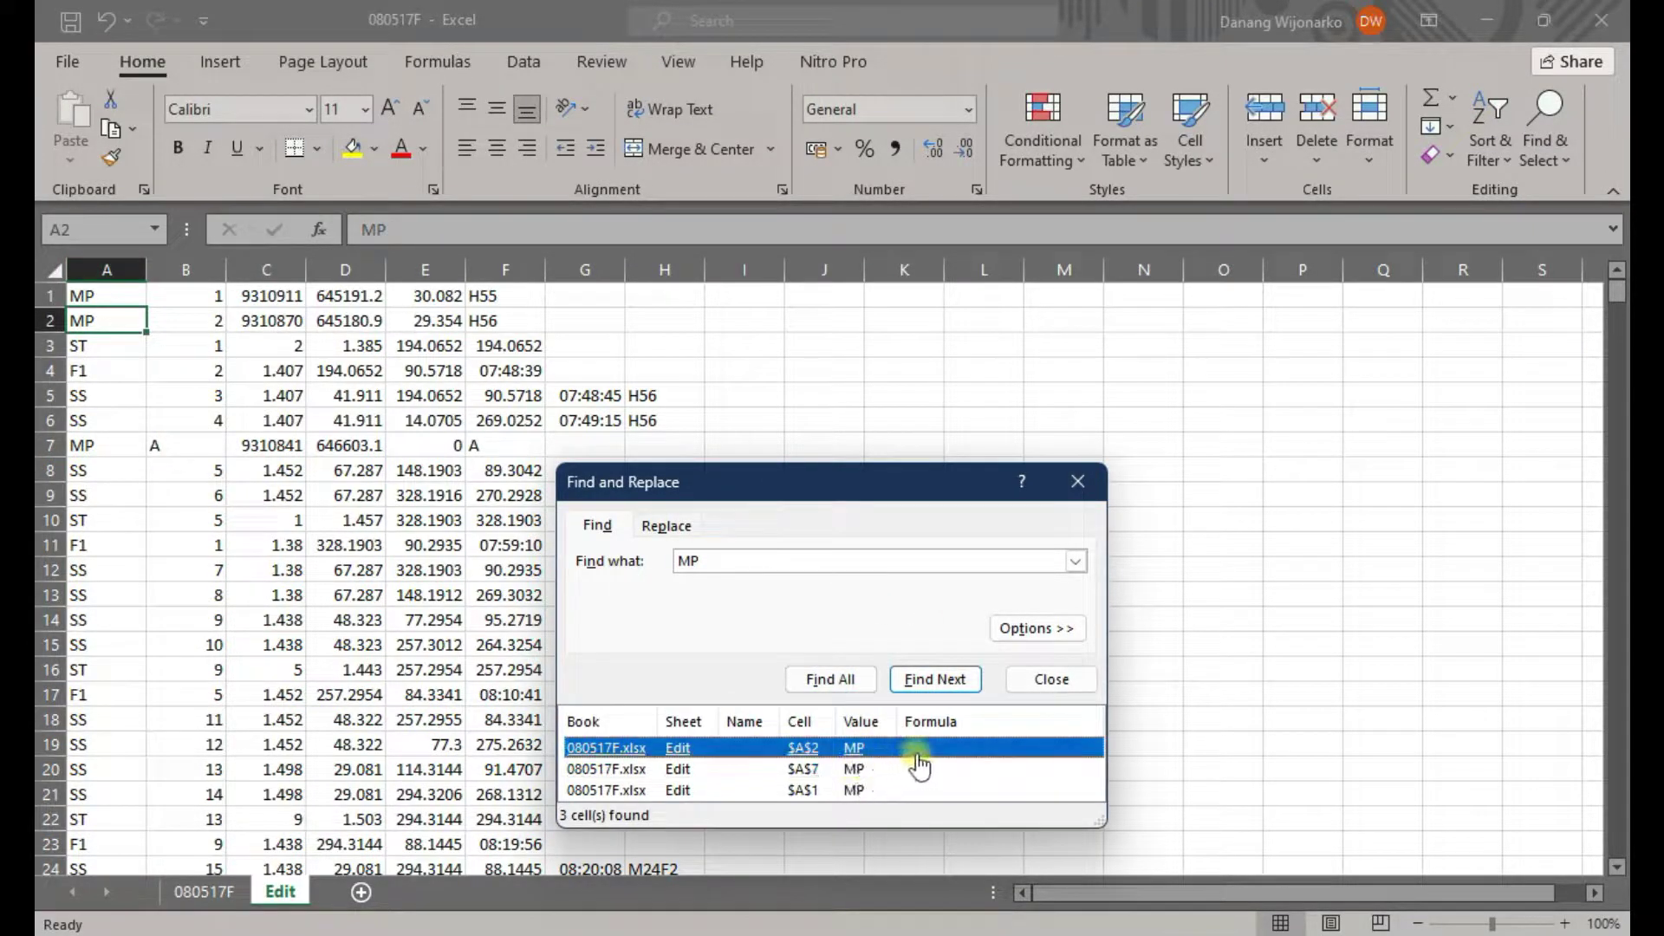
{"action": "key", "text": "ctrl+a"}
{"action": "left_click", "coordinate": [1066, 676]}
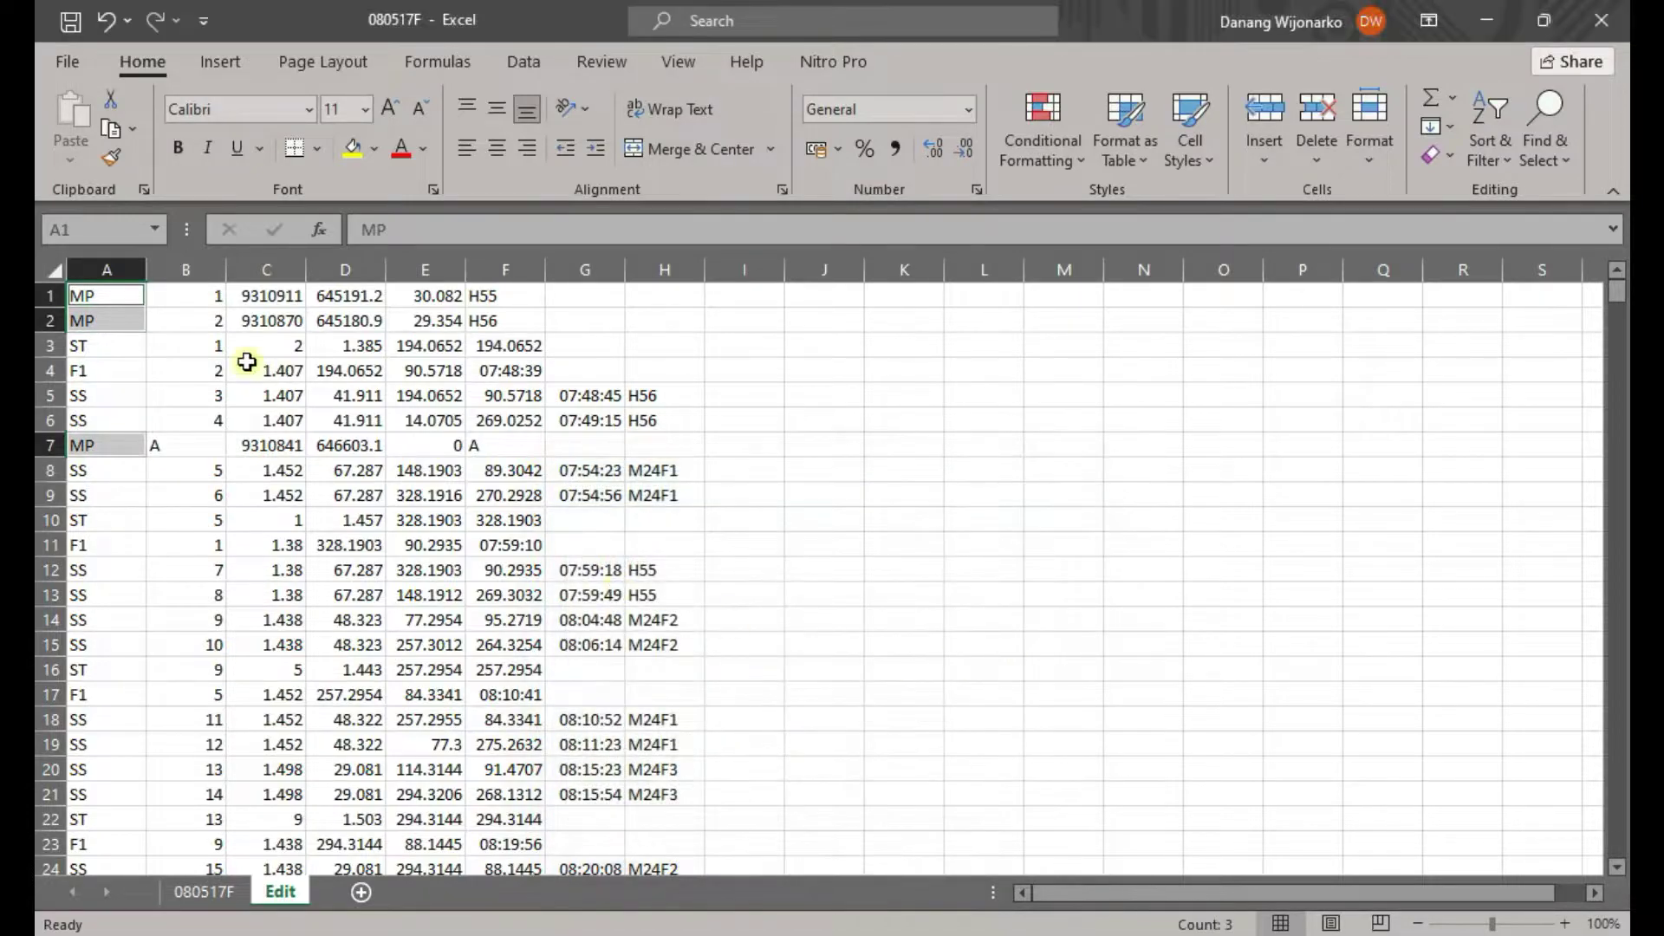
{"action": "right_click", "coordinate": [127, 293]}
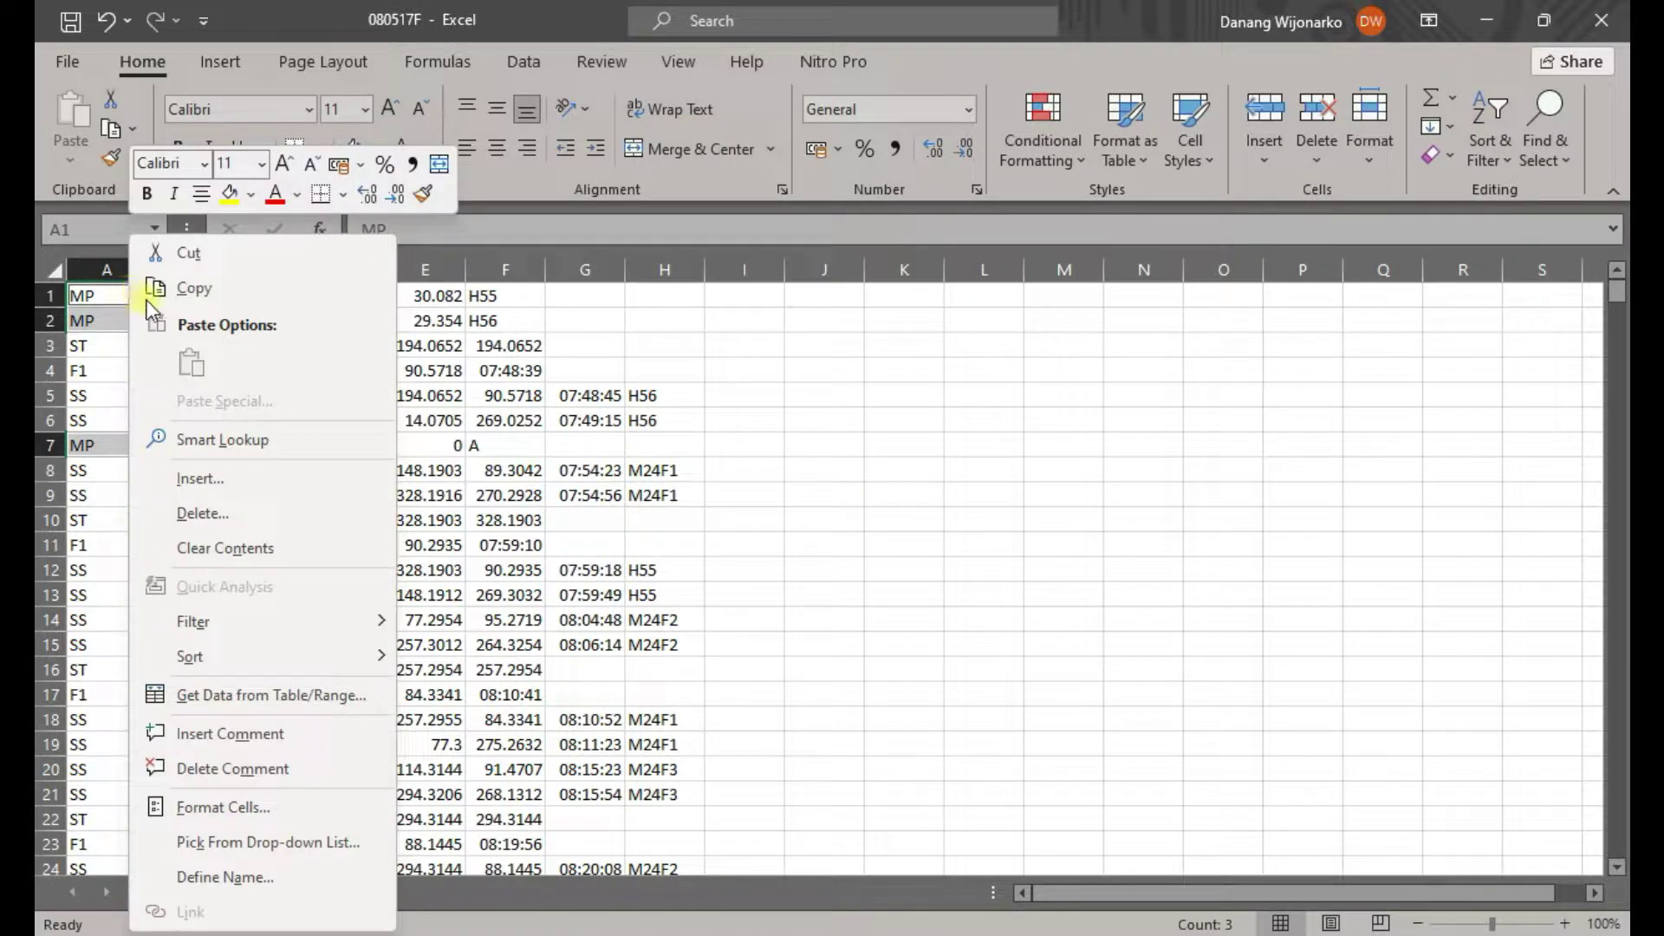
{"action": "left_click", "coordinate": [260, 516]}
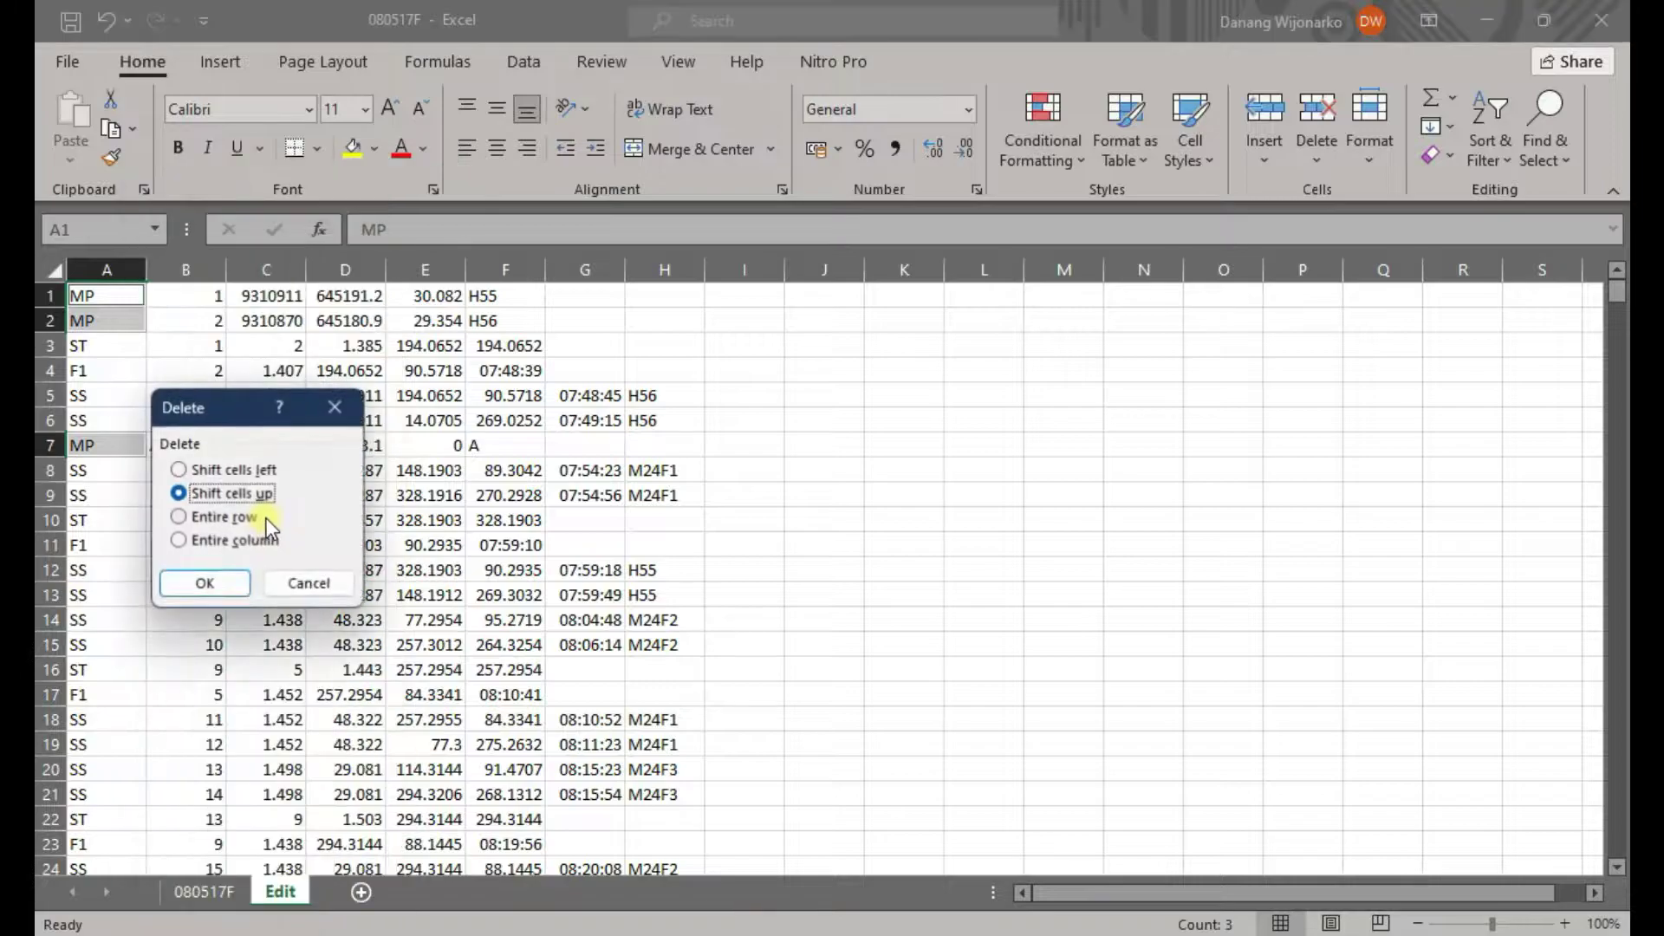
{"action": "left_click", "coordinate": [235, 586]}
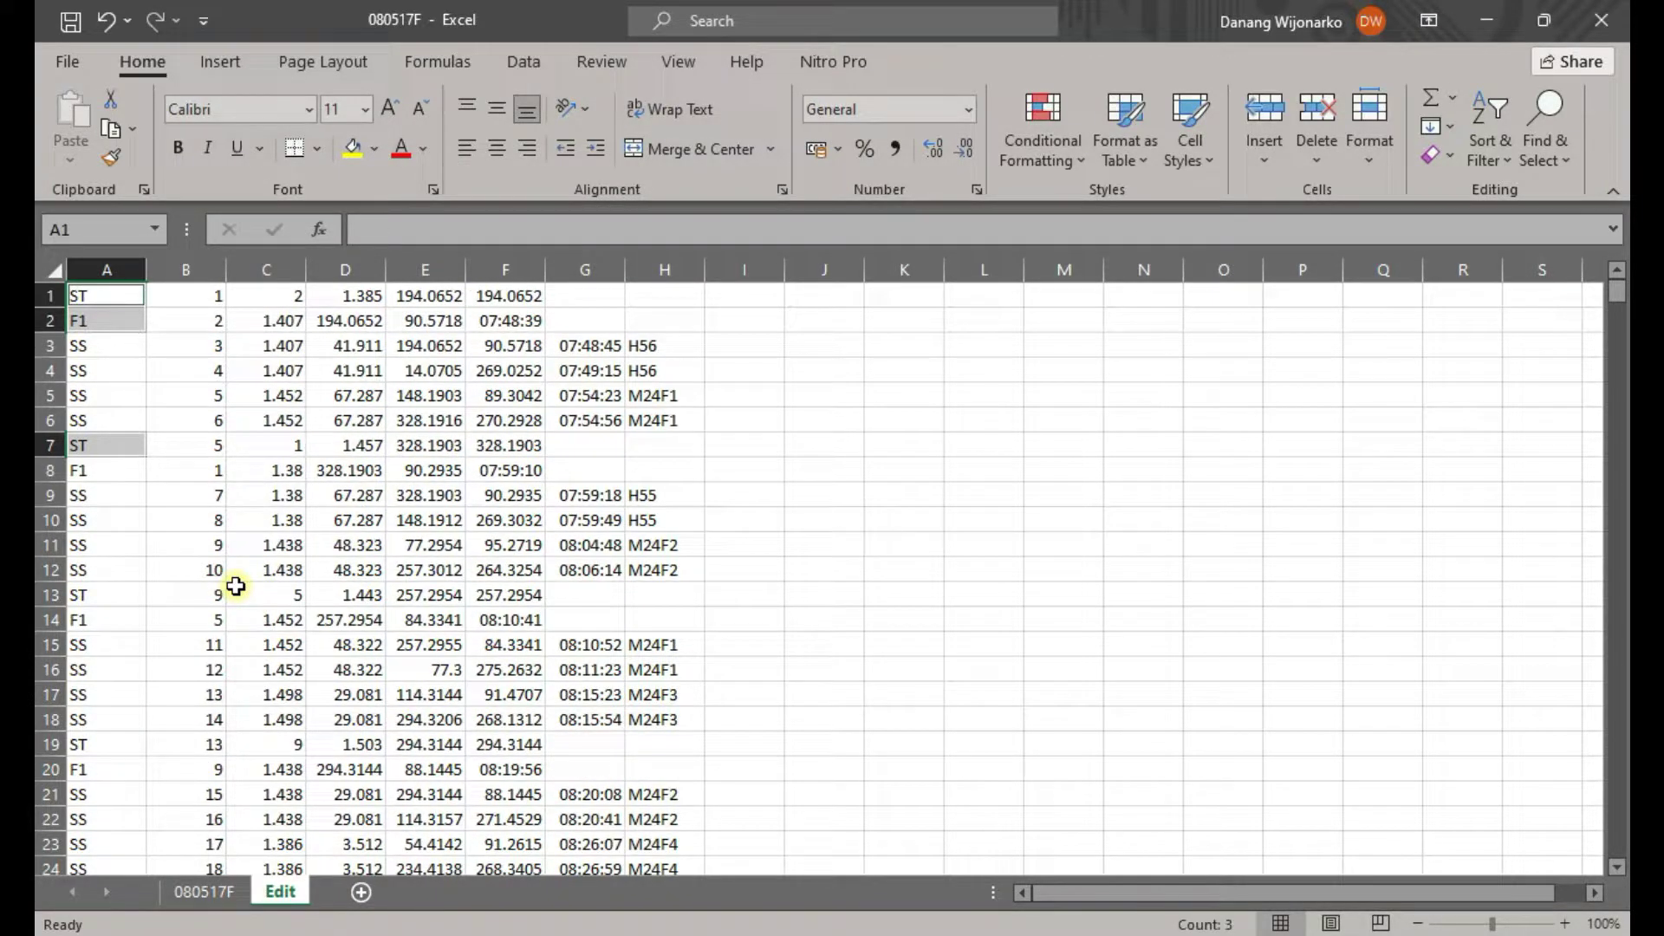
Examine the point number and angle values of the SS records in rows 3 and 4
{"action": "left_click", "coordinate": [178, 345]}
{"action": "left_click", "coordinate": [447, 345]}
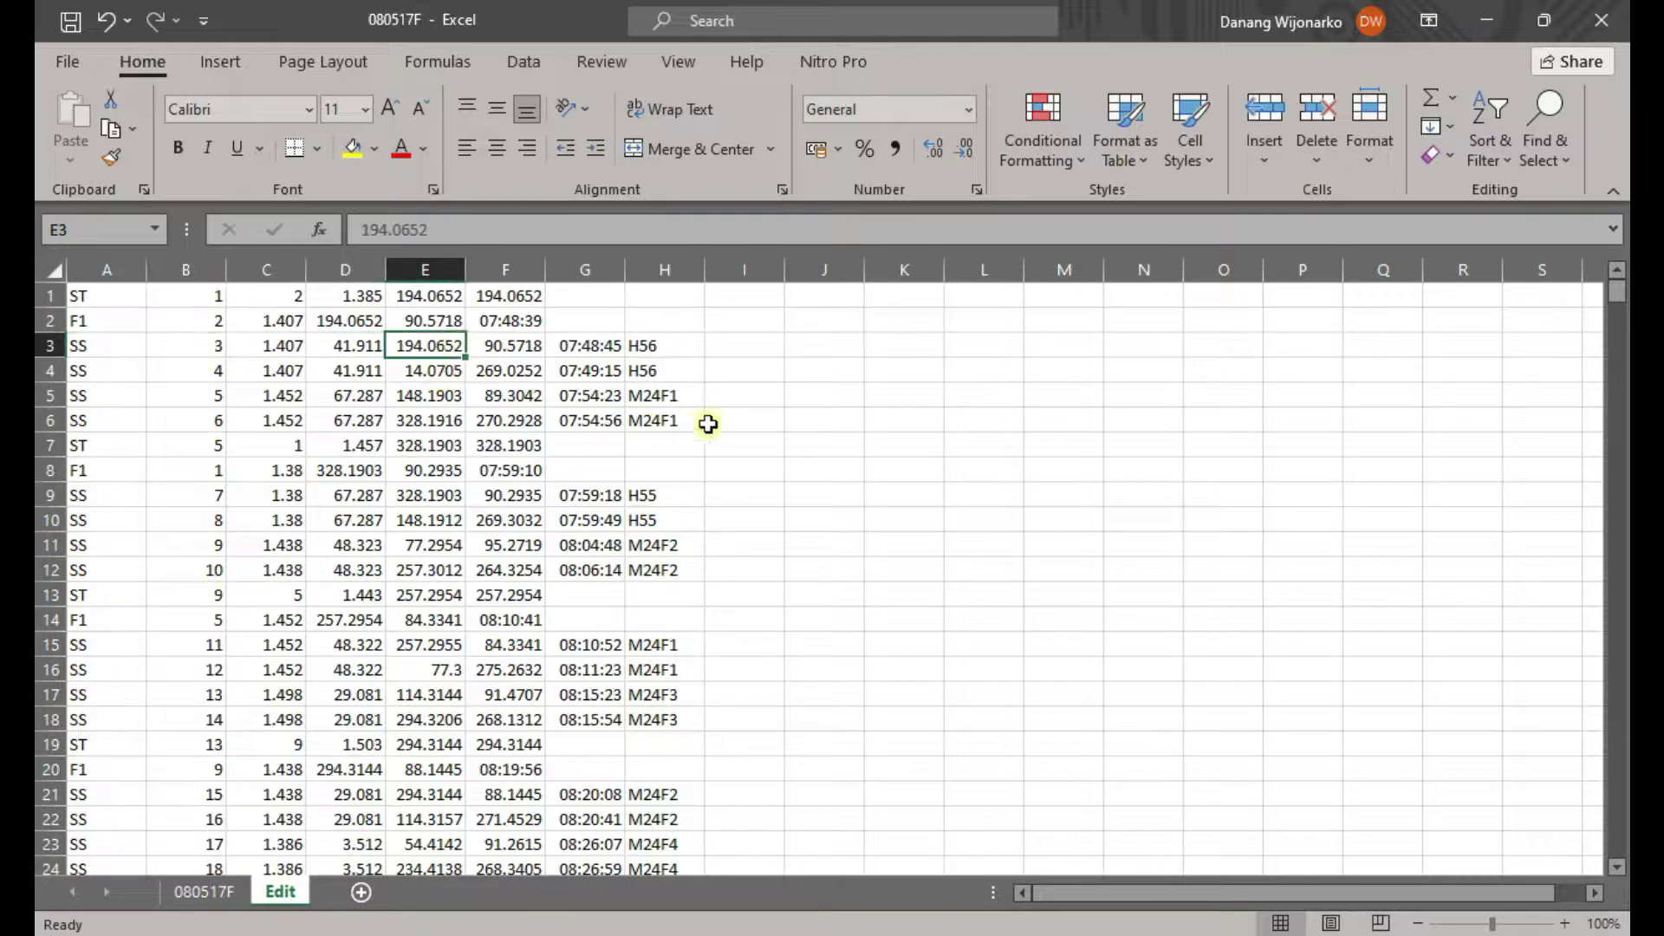
{"action": "left_click", "coordinate": [531, 368]}
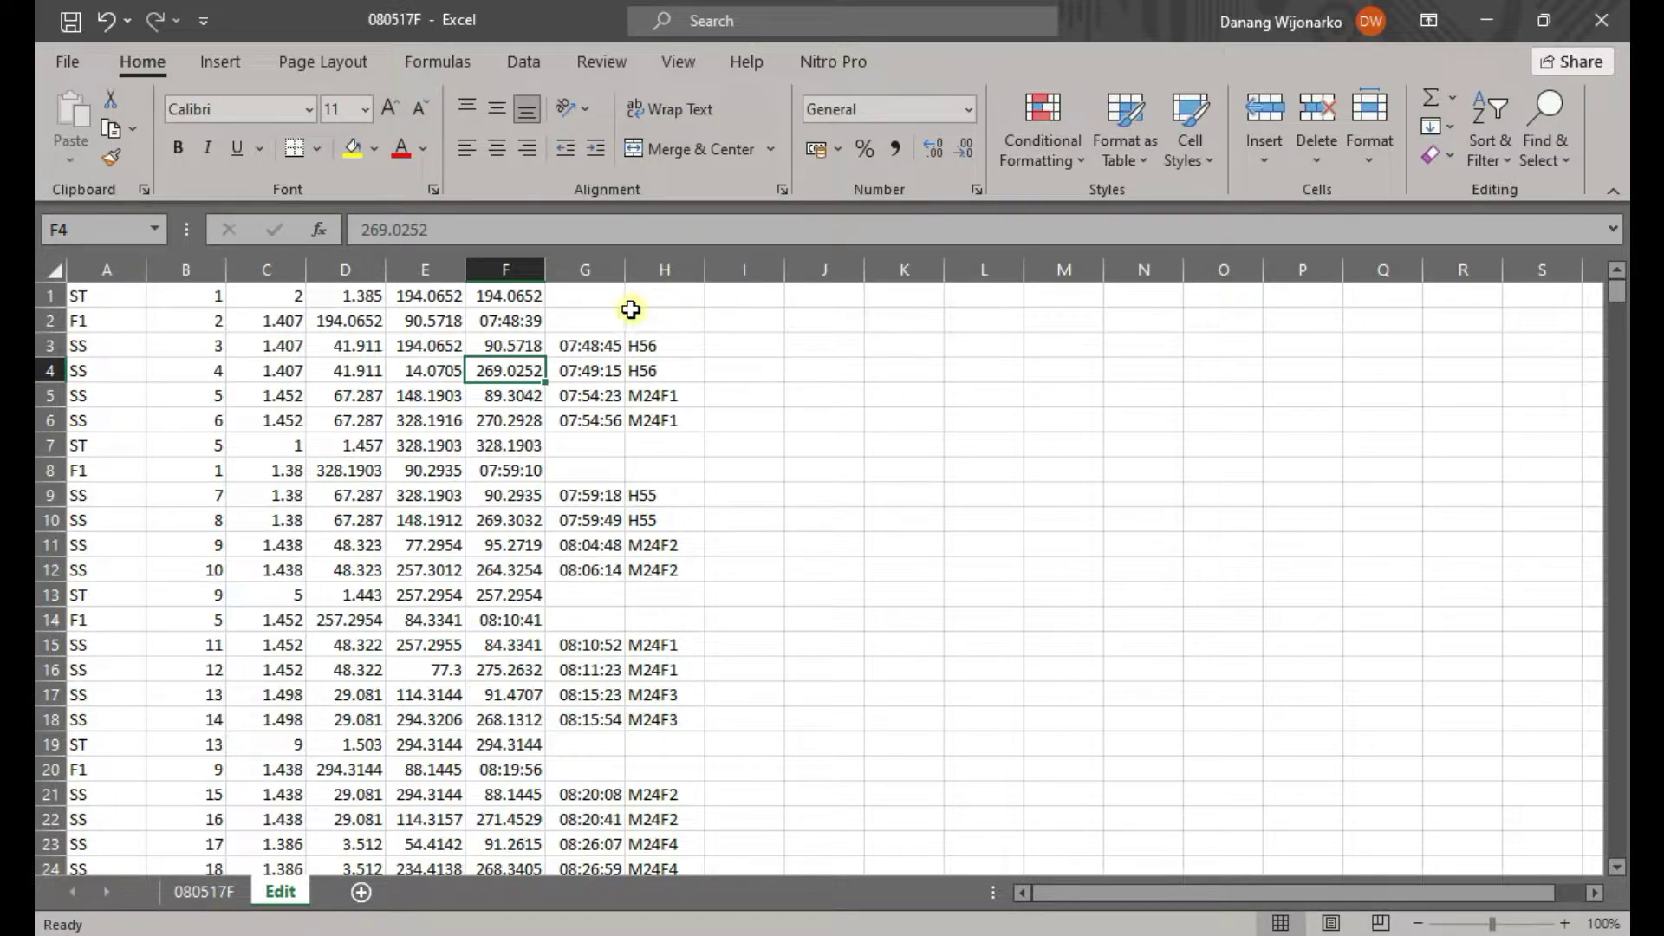
Delete the whole time column G from the Edit sheet
{"action": "left_click", "coordinate": [605, 320]}
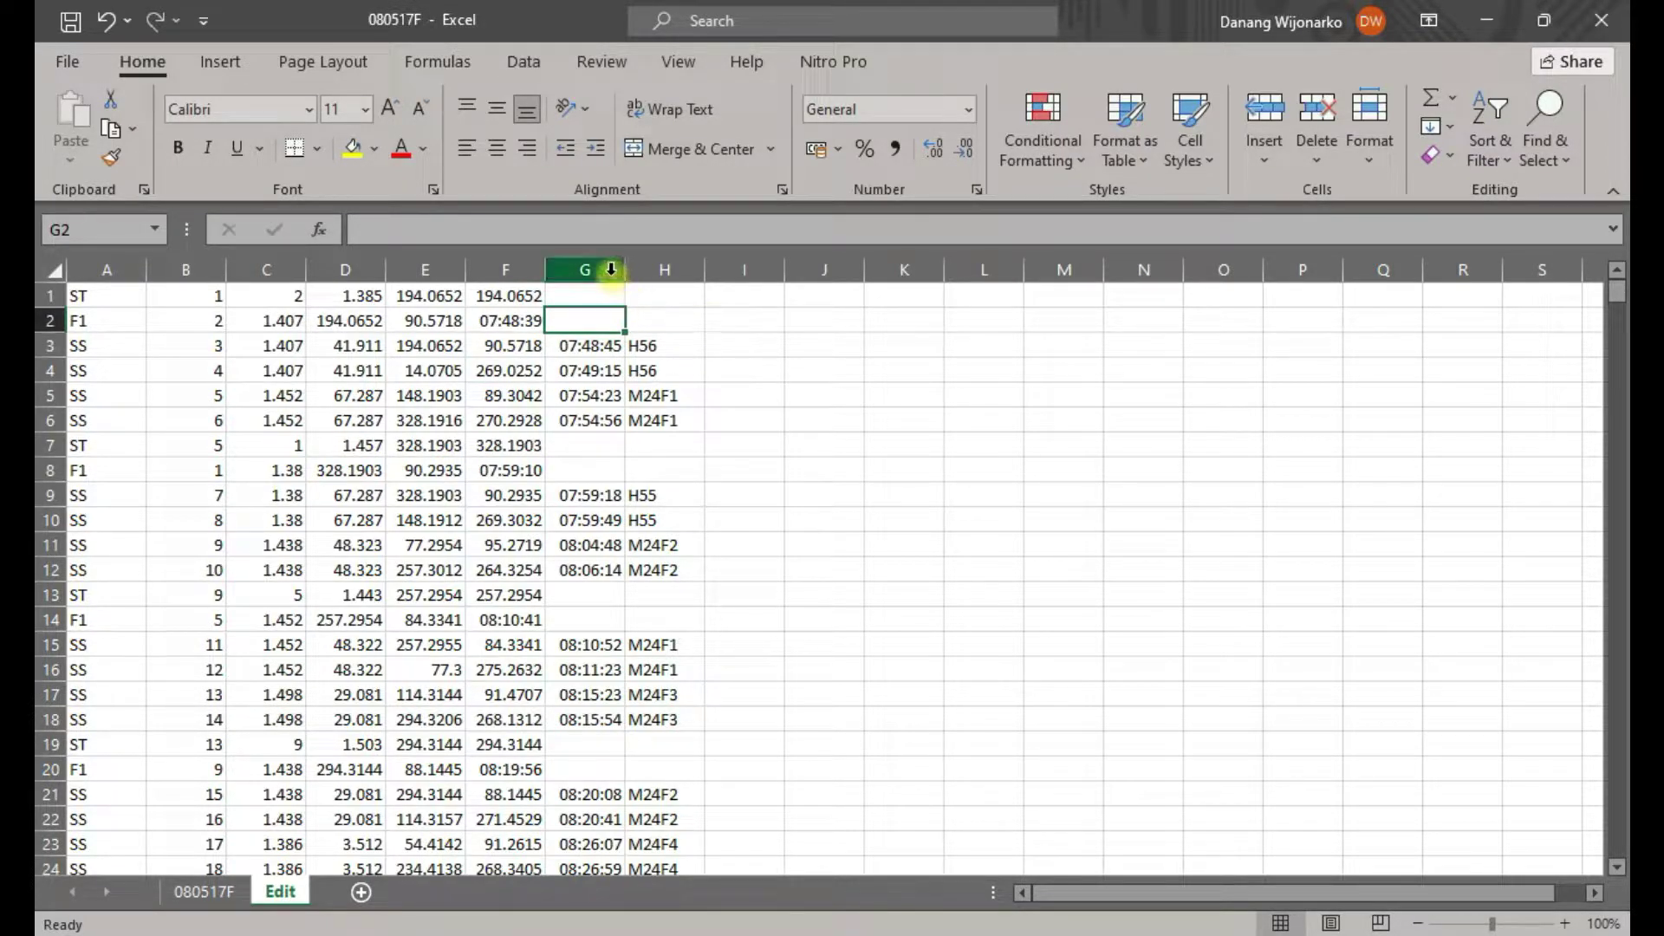
{"action": "left_click", "coordinate": [601, 345]}
{"action": "left_click", "coordinate": [600, 407]}
{"action": "left_click", "coordinate": [603, 422]}
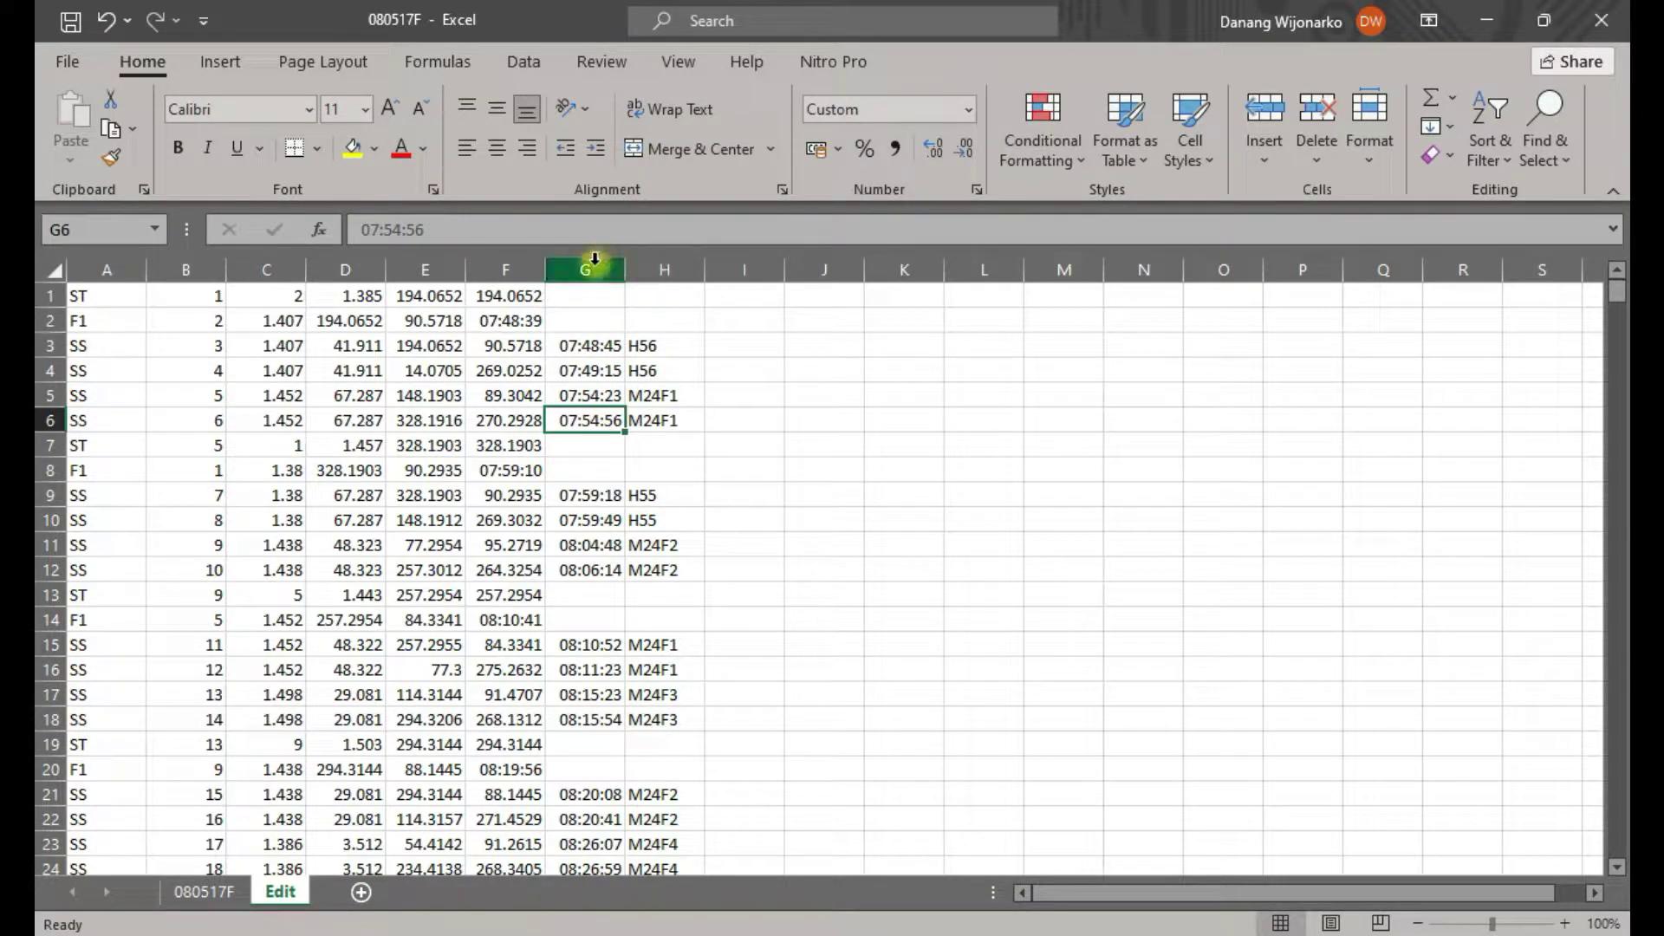
{"action": "left_click", "coordinate": [594, 260]}
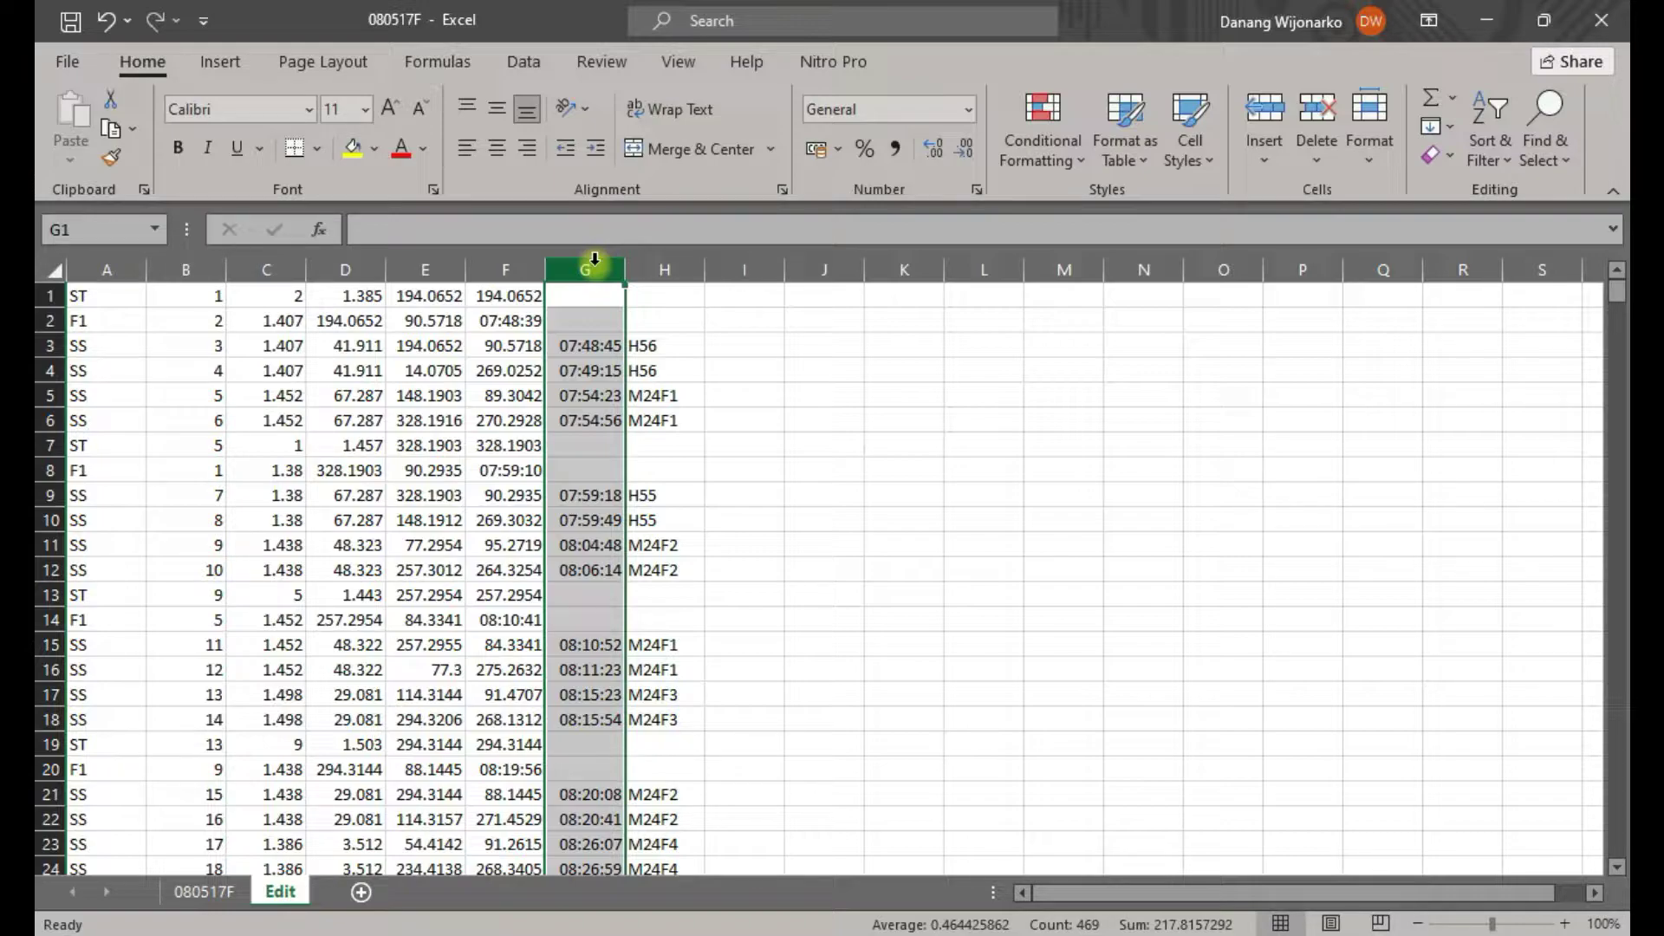
{"action": "right_click", "coordinate": [595, 262]}
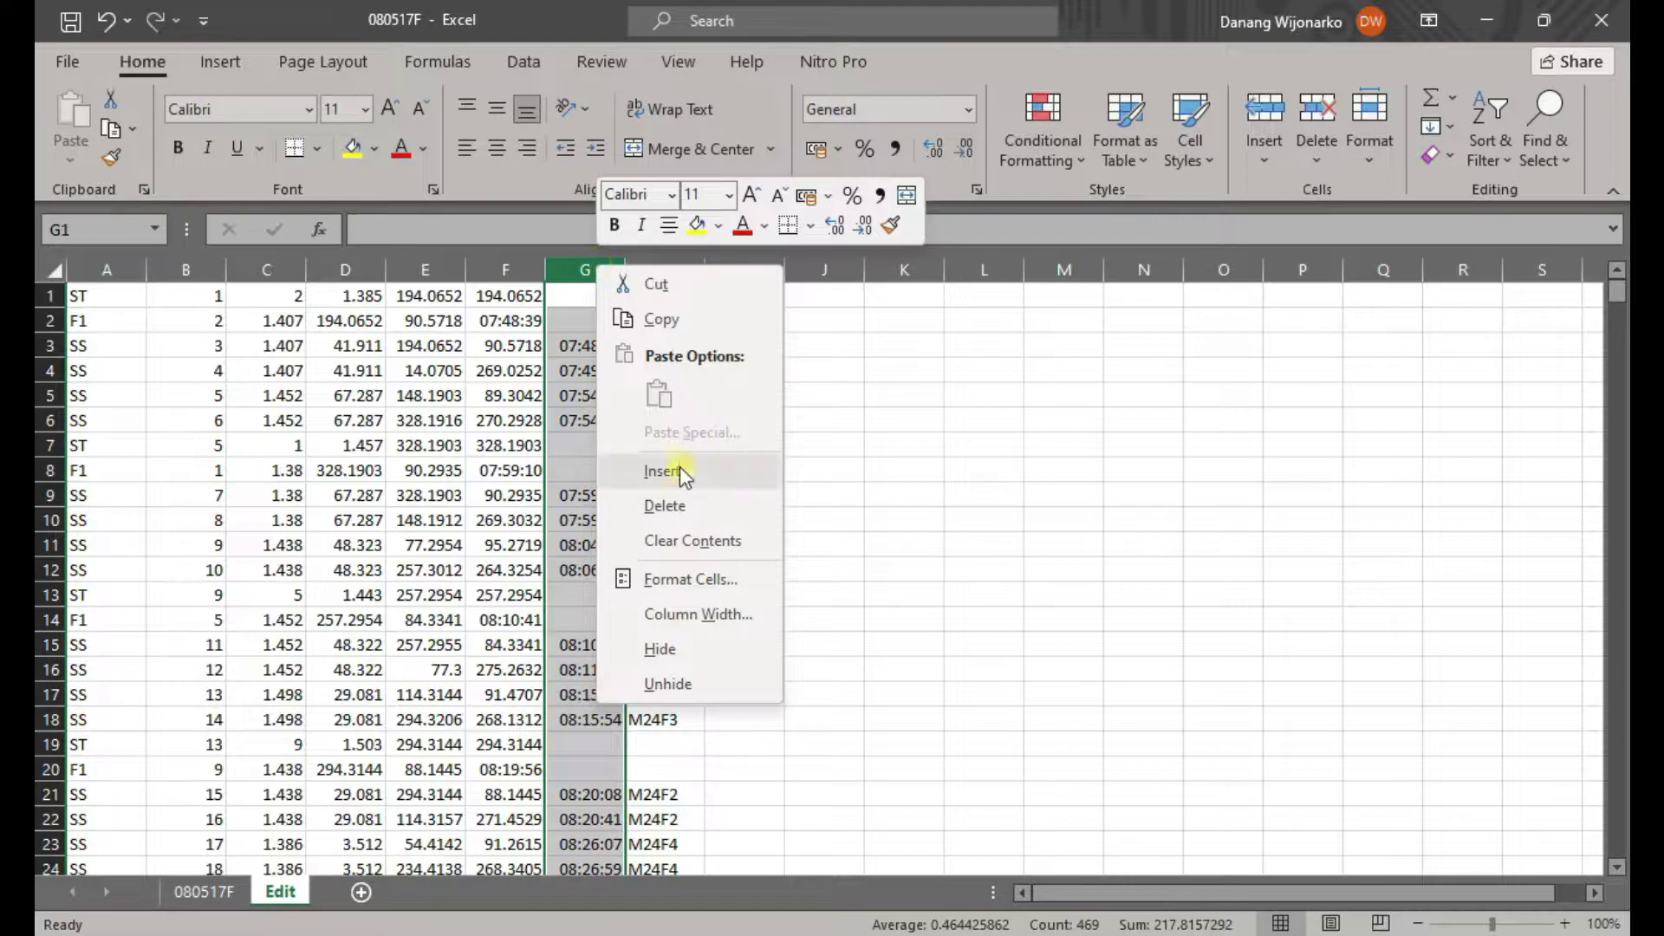
{"action": "left_click", "coordinate": [680, 503]}
{"action": "left_click", "coordinate": [680, 355]}
{"action": "left_click", "coordinate": [665, 322]}
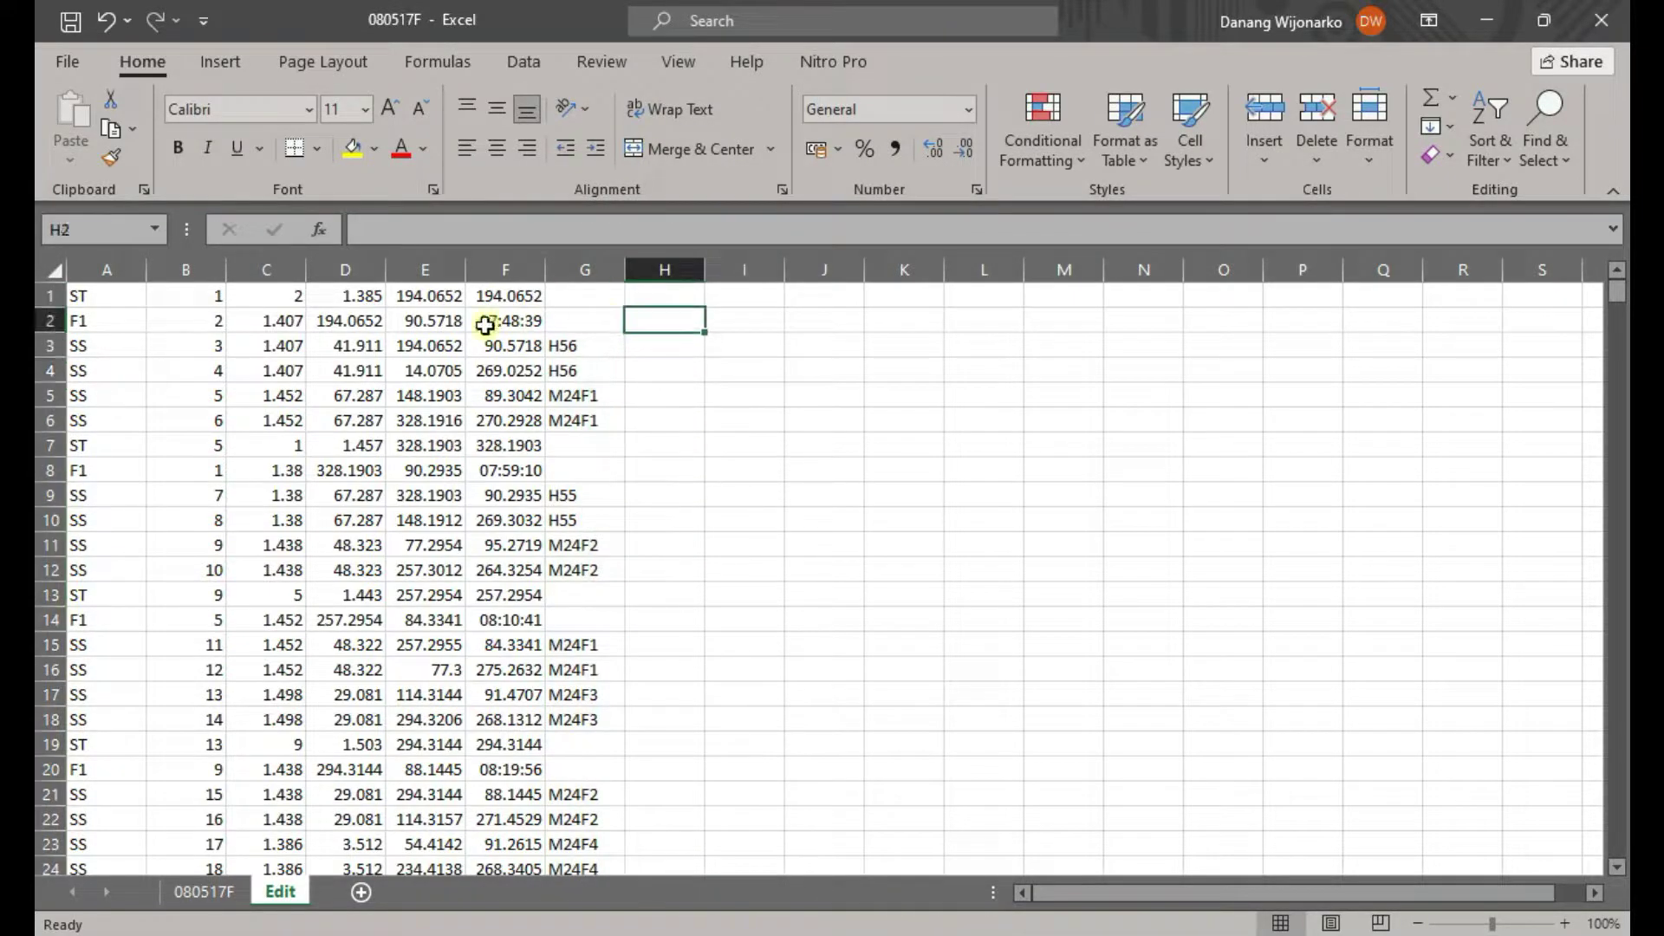
Examine the F1 record in row 2 against the SS records in rows 3 and 4
{"action": "left_click", "coordinate": [285, 338]}
{"action": "left_click", "coordinate": [270, 324]}
{"action": "left_click", "coordinate": [178, 319]}
{"action": "left_click", "coordinate": [102, 314]}
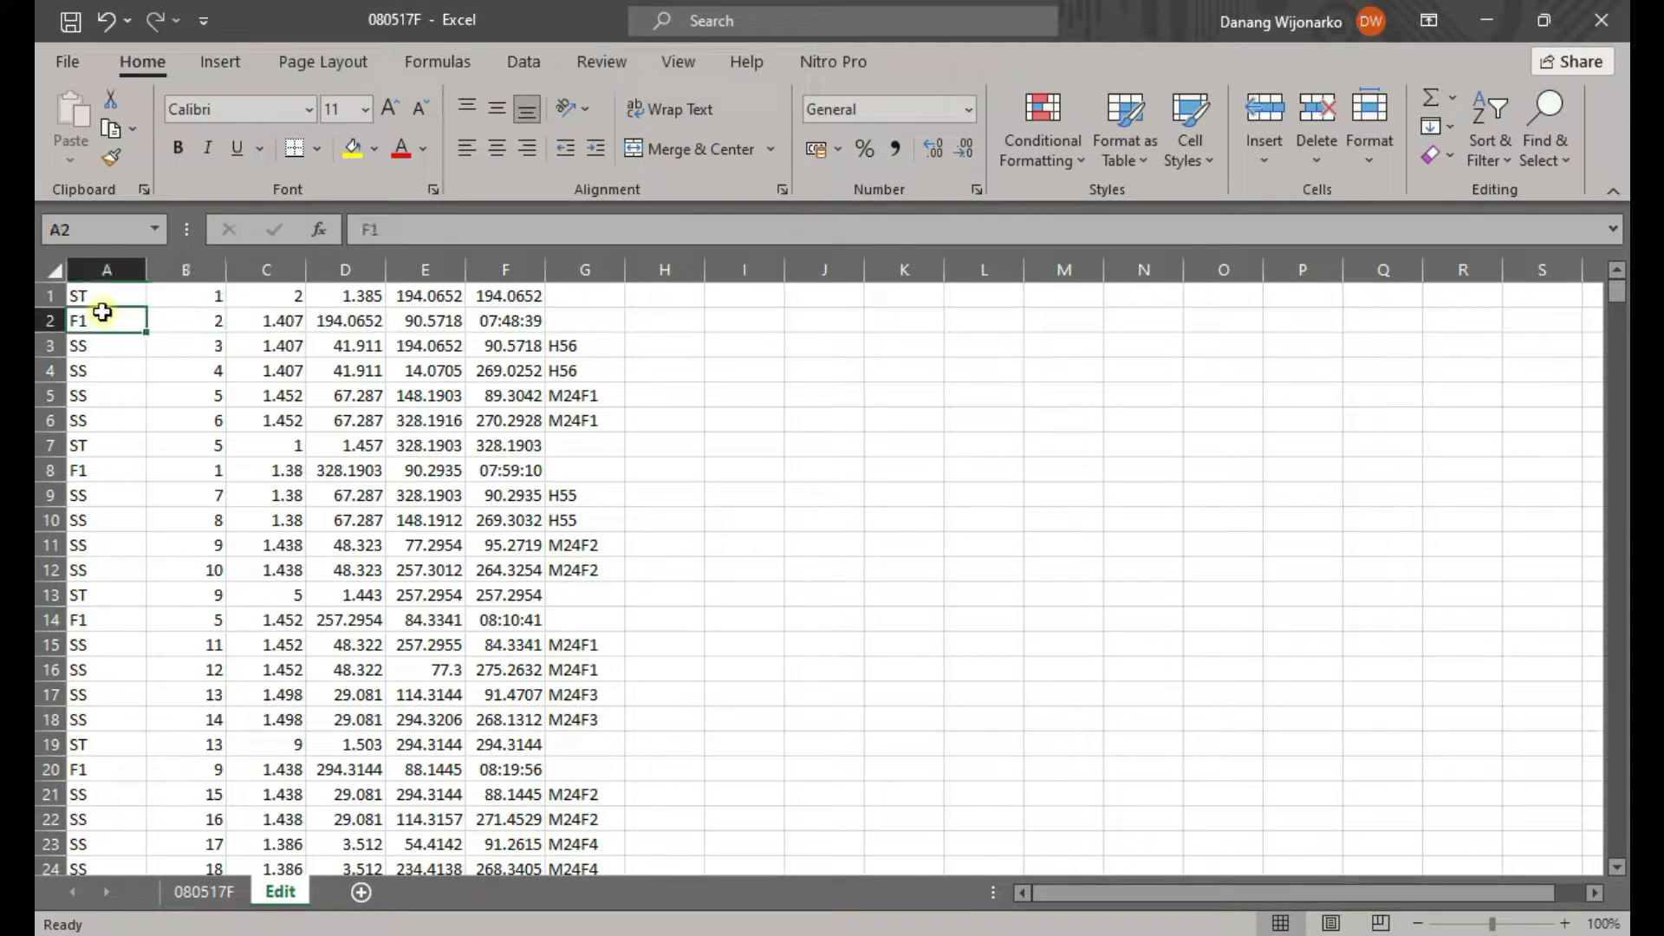
{"action": "left_click", "coordinate": [331, 321]}
{"action": "left_click", "coordinate": [208, 320]}
{"action": "left_click", "coordinate": [135, 315]}
{"action": "left_click_drag", "start_coordinate": [115, 353], "coordinate": [557, 365]}
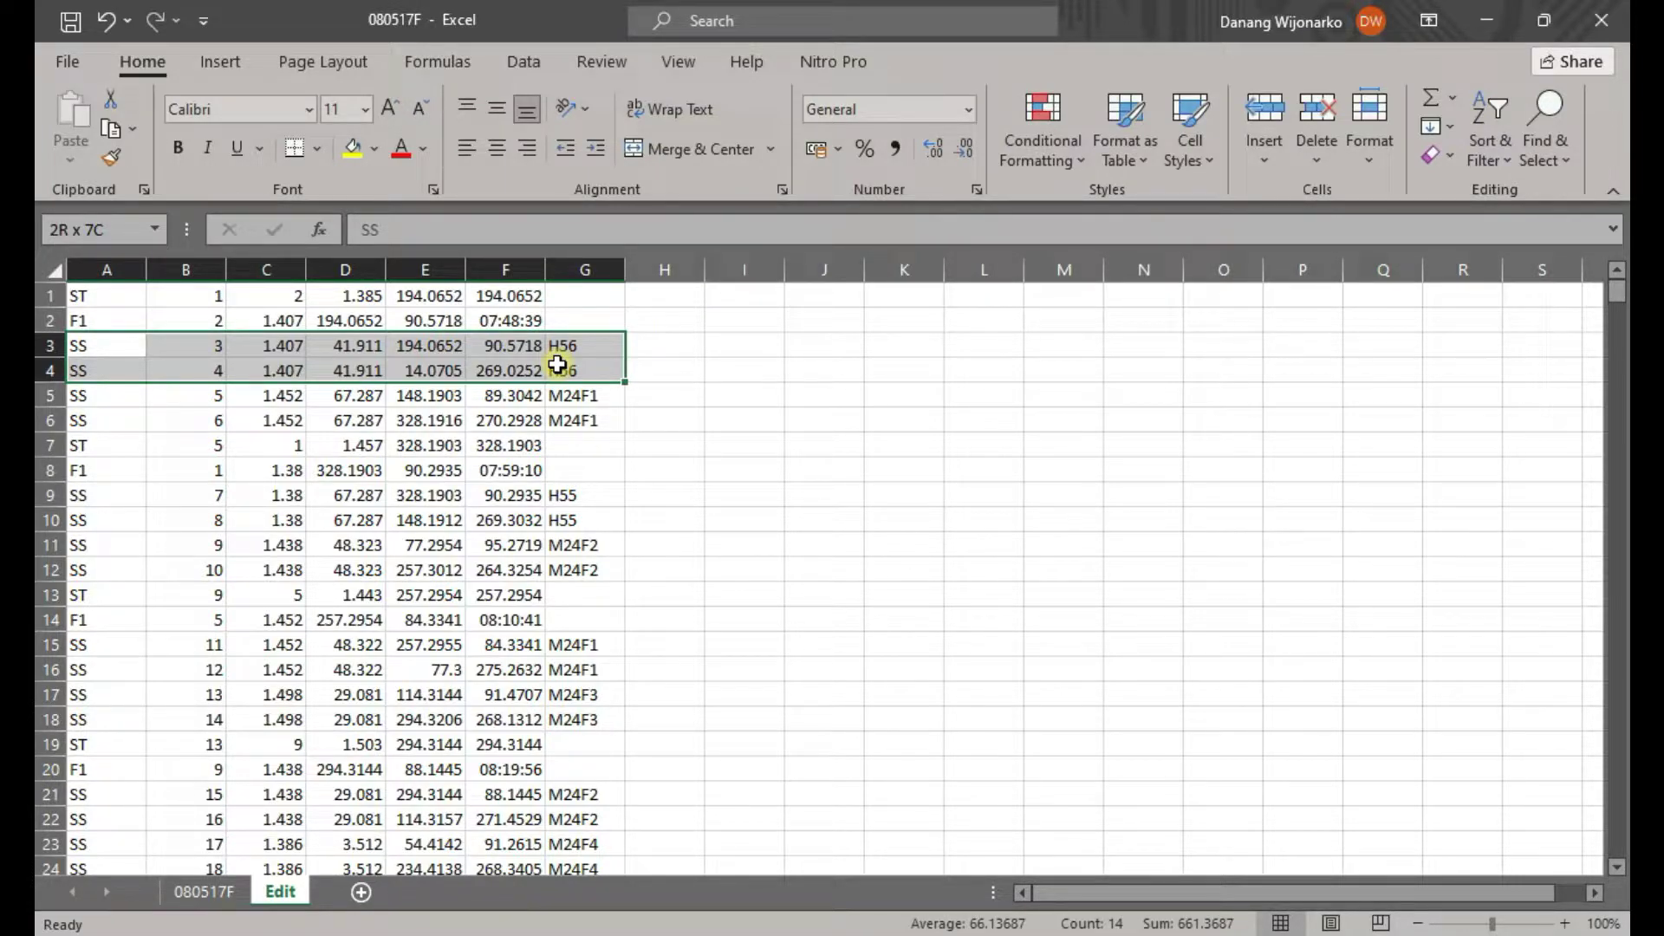
{"action": "left_click_drag", "start_coordinate": [557, 365], "coordinate": [557, 362]}
{"action": "left_click", "coordinate": [325, 318]}
{"action": "left_click", "coordinate": [118, 319]}
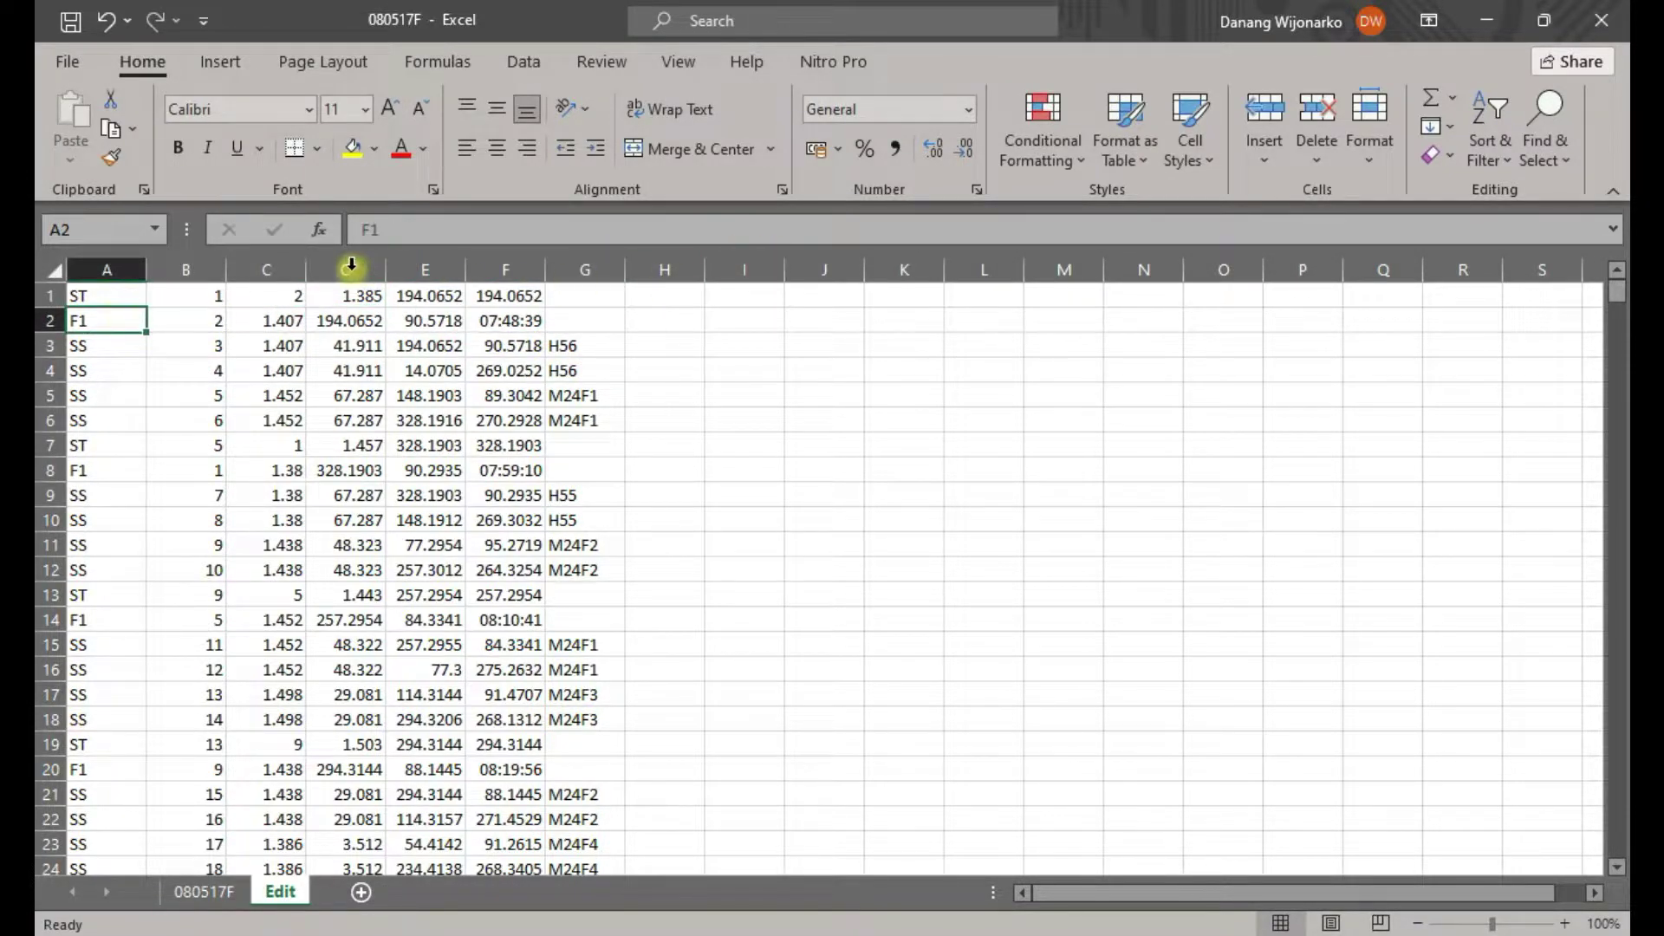
Find all cells containing F1 in column A and delete their entire rows
{"action": "left_click", "coordinate": [106, 269]}
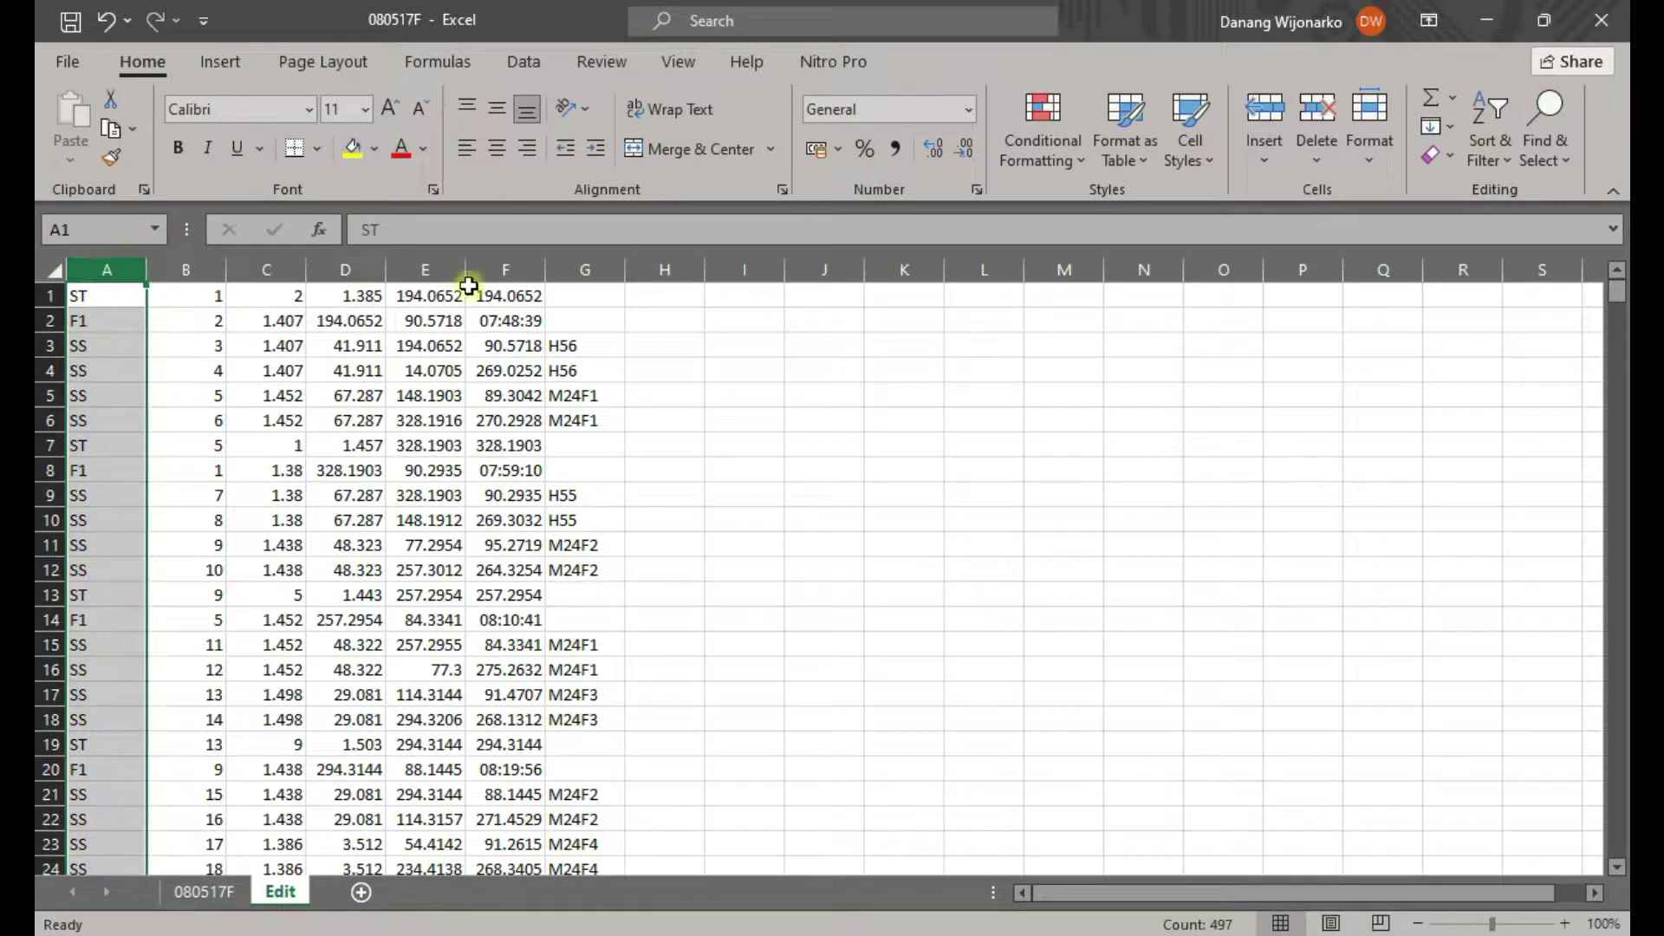
{"action": "left_click", "coordinate": [1562, 151]}
{"action": "left_click", "coordinate": [1487, 206]}
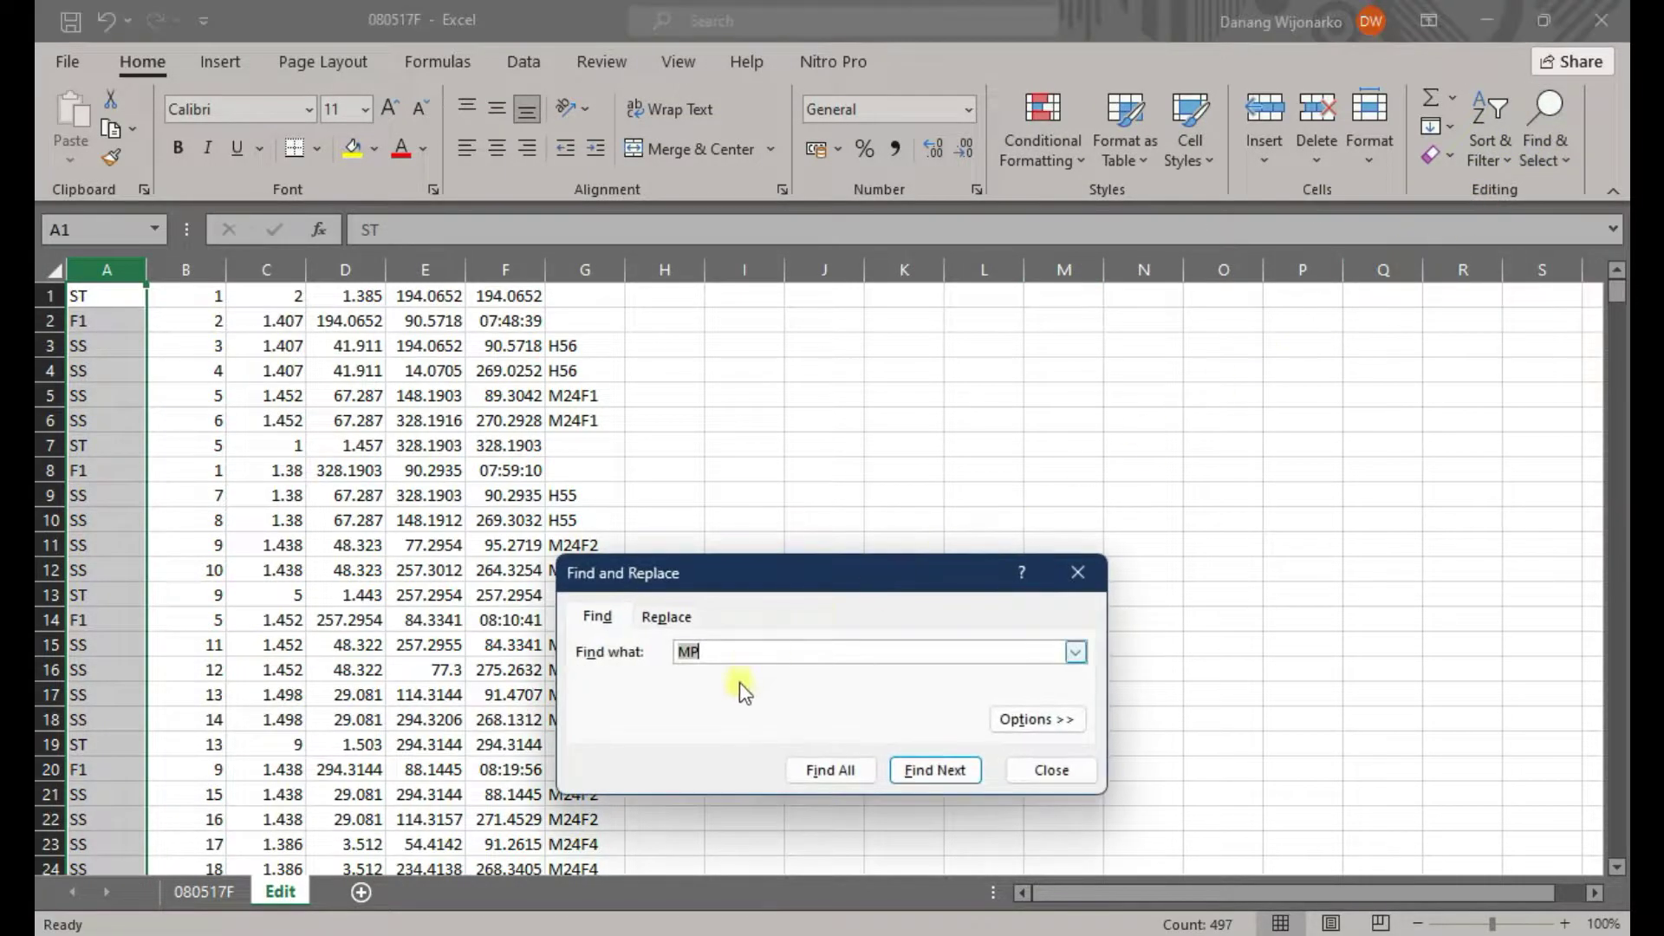
{"action": "type", "text": "F1"}
{"action": "left_click", "coordinate": [830, 769]}
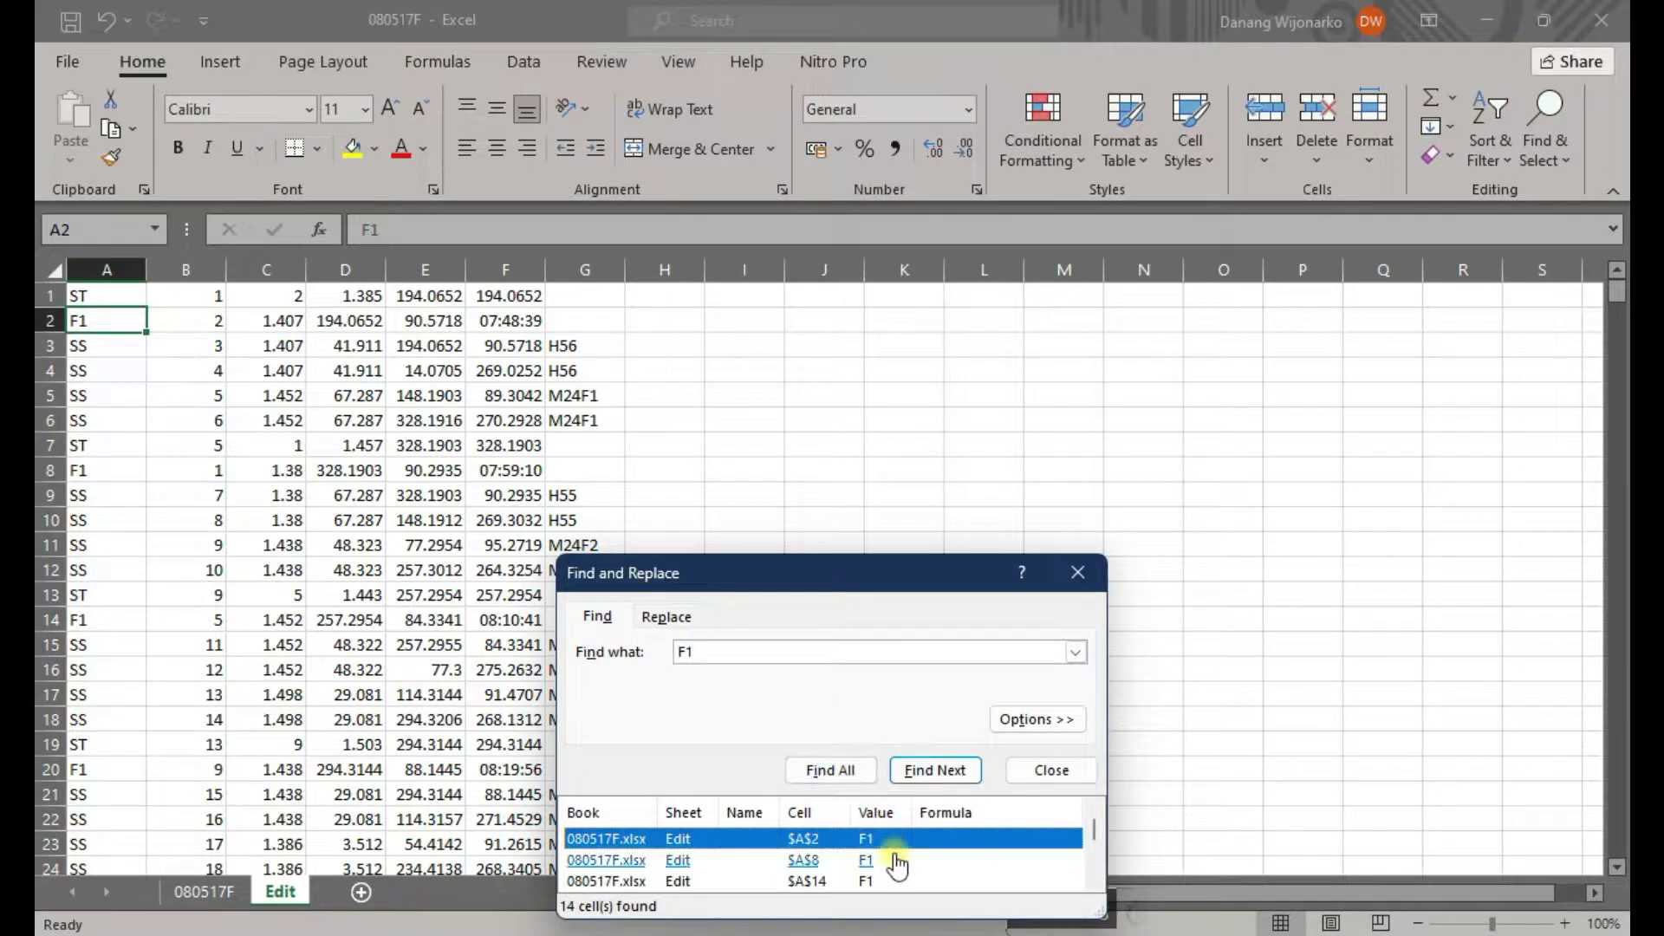
{"action": "key", "text": "ctrl+a"}
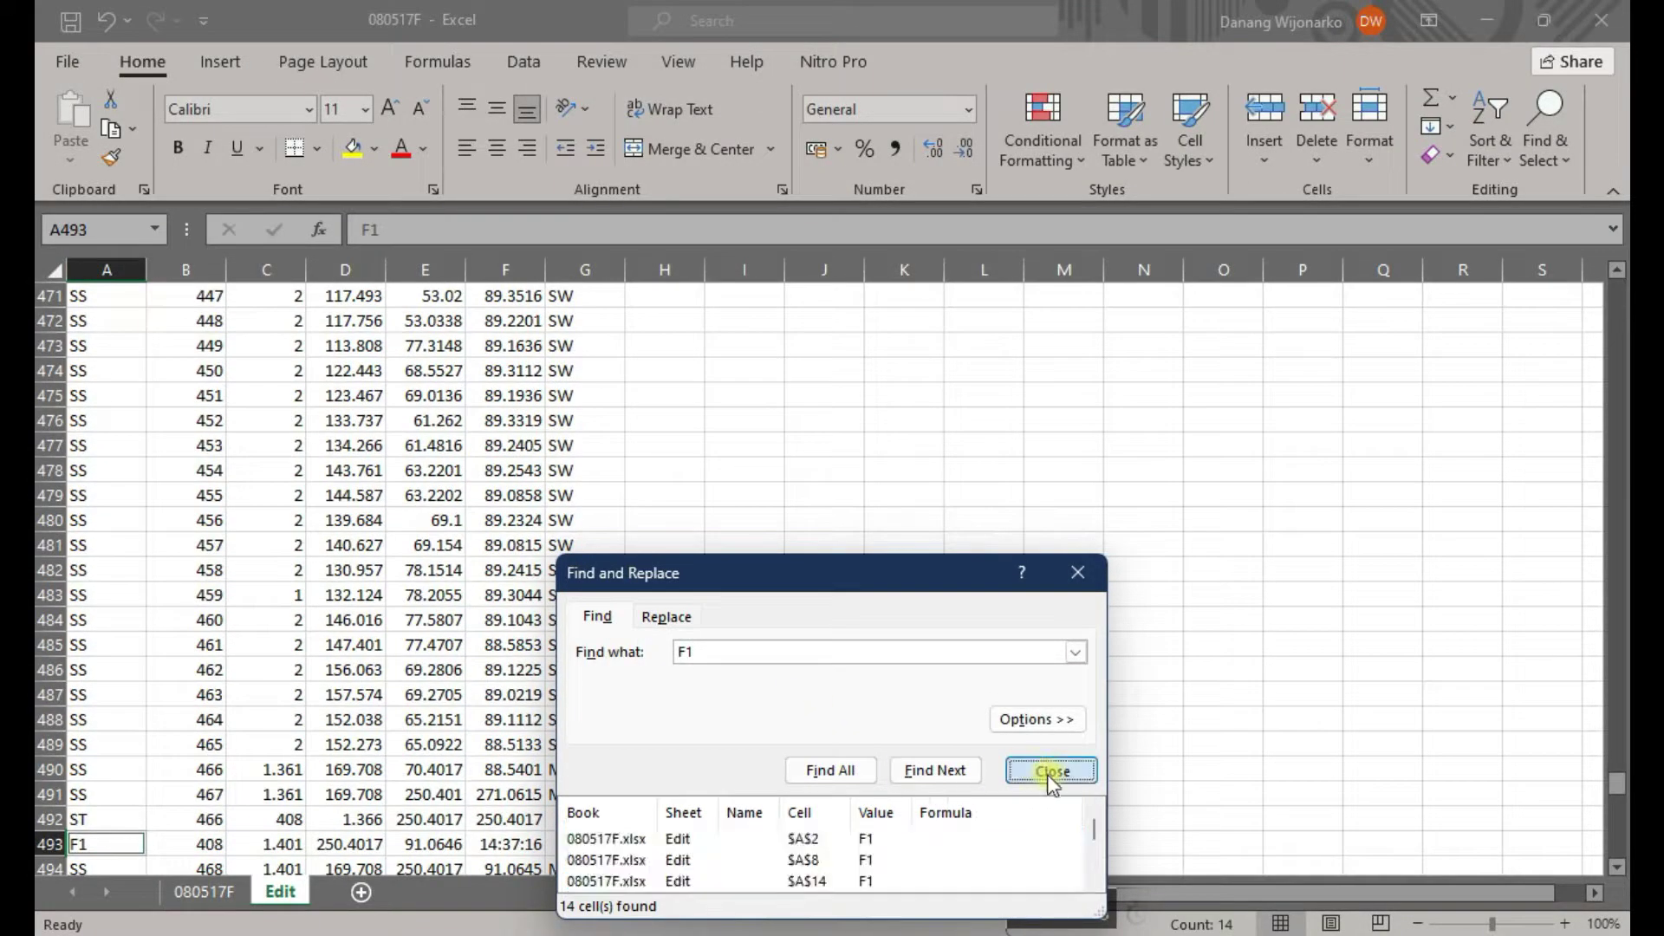
{"action": "left_click", "coordinate": [1047, 770]}
{"action": "right_click", "coordinate": [123, 843]}
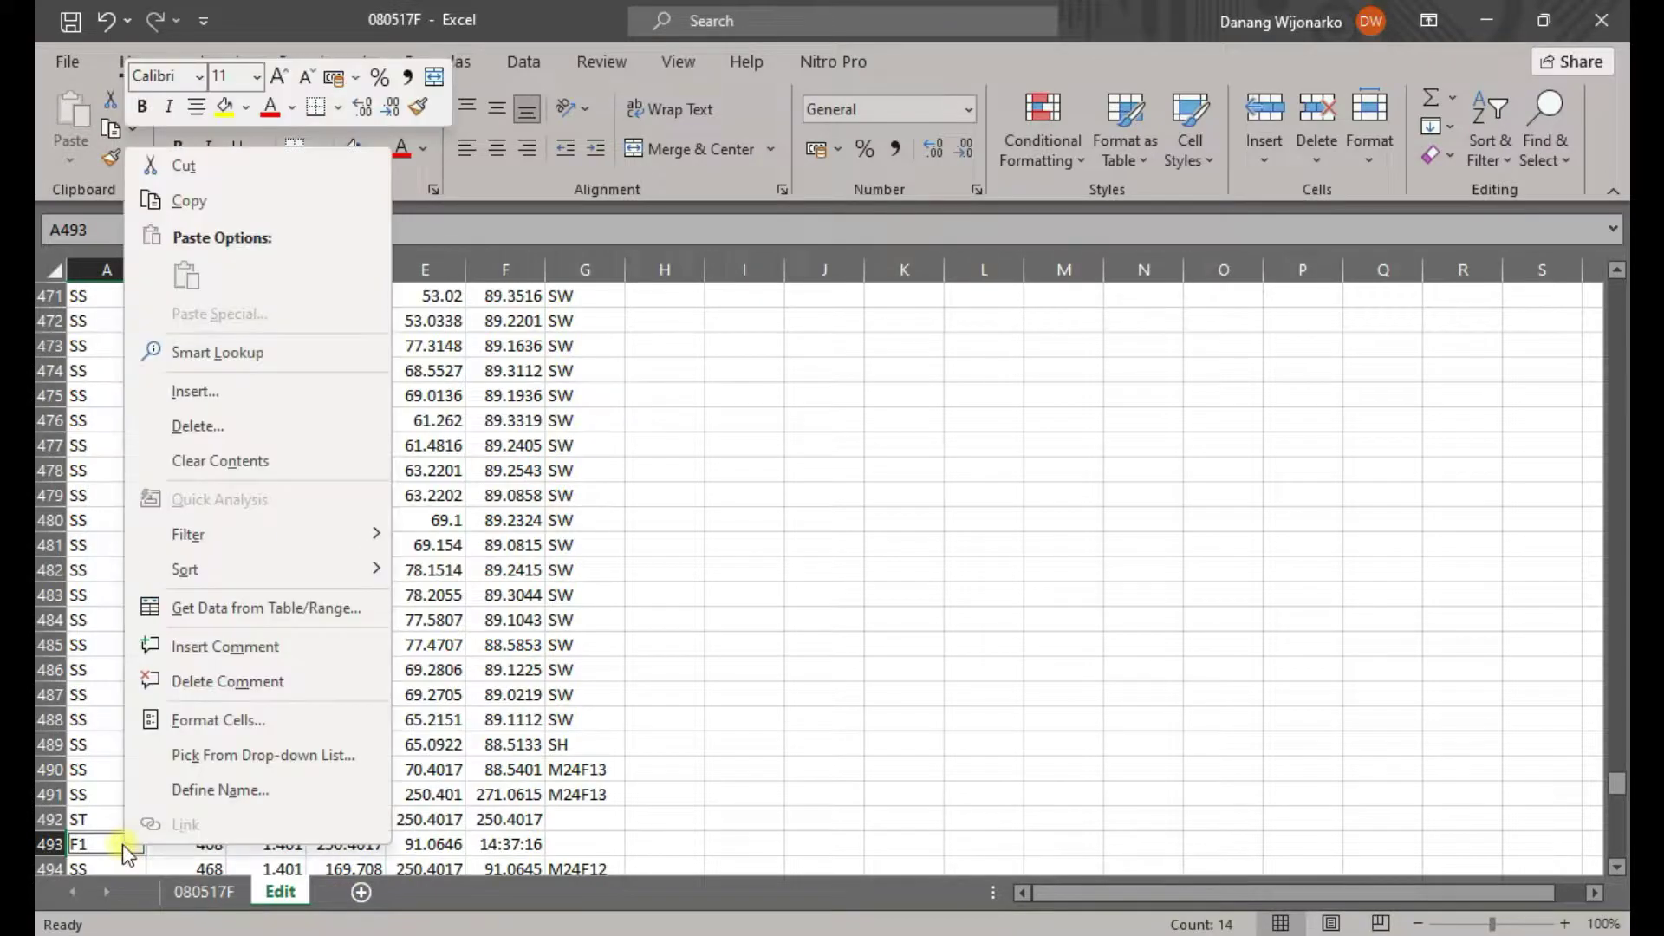
{"action": "left_click", "coordinate": [216, 423]}
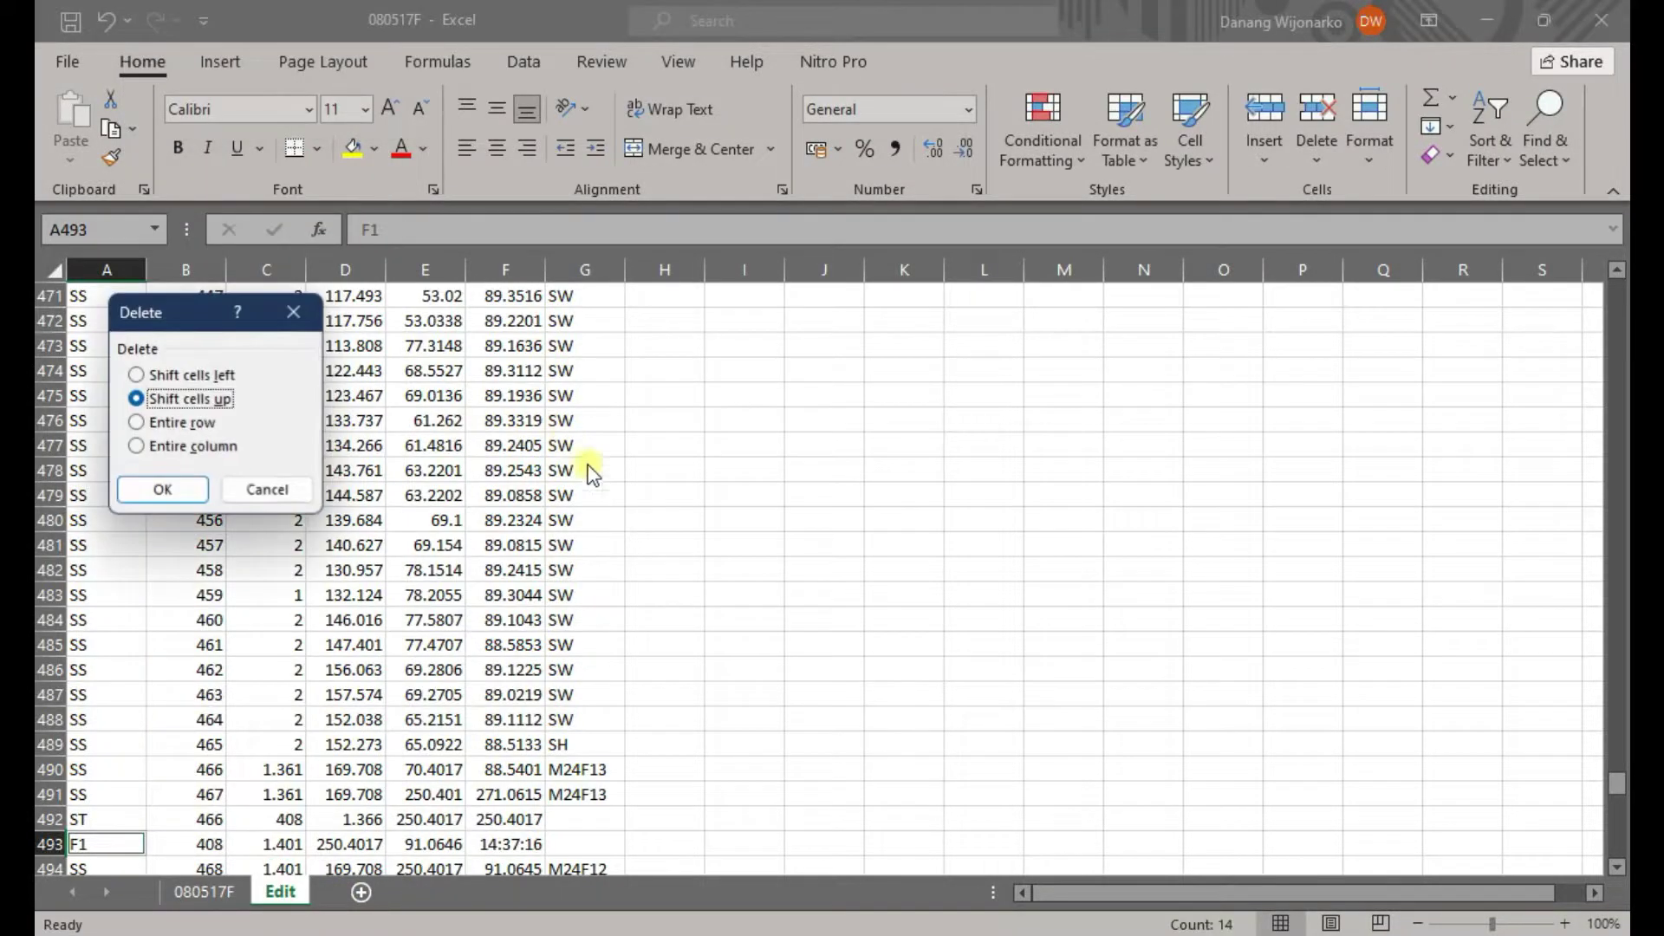
{"action": "left_click", "coordinate": [187, 425]}
{"action": "left_click", "coordinate": [179, 492]}
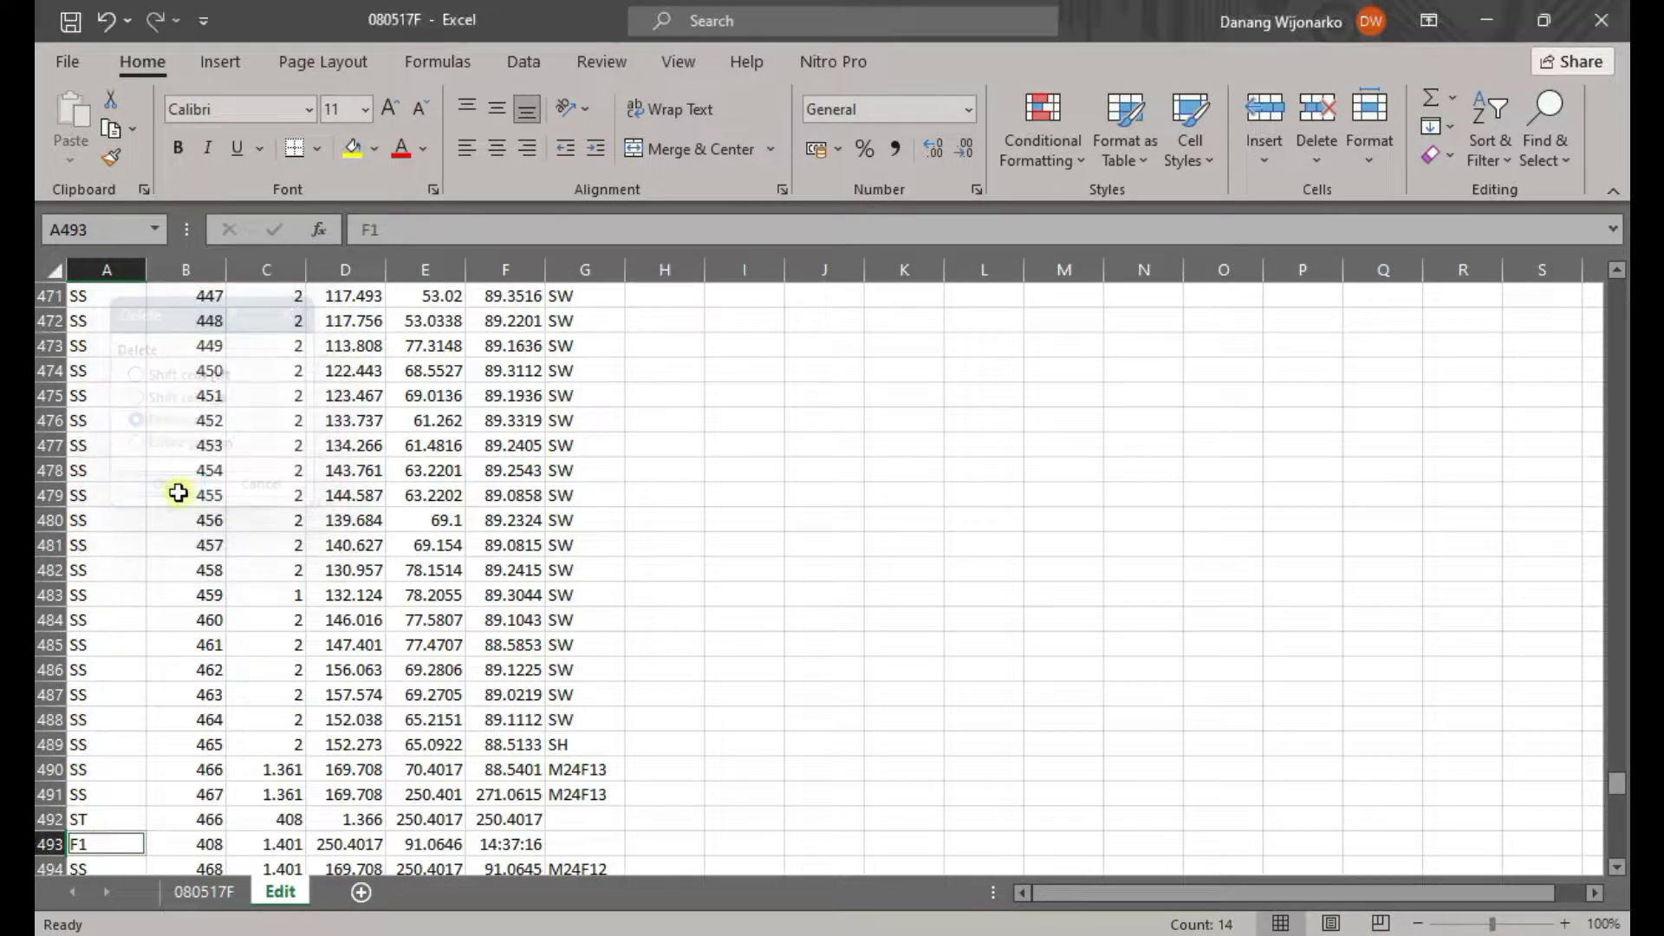
{"action": "left_click", "coordinate": [742, 596]}
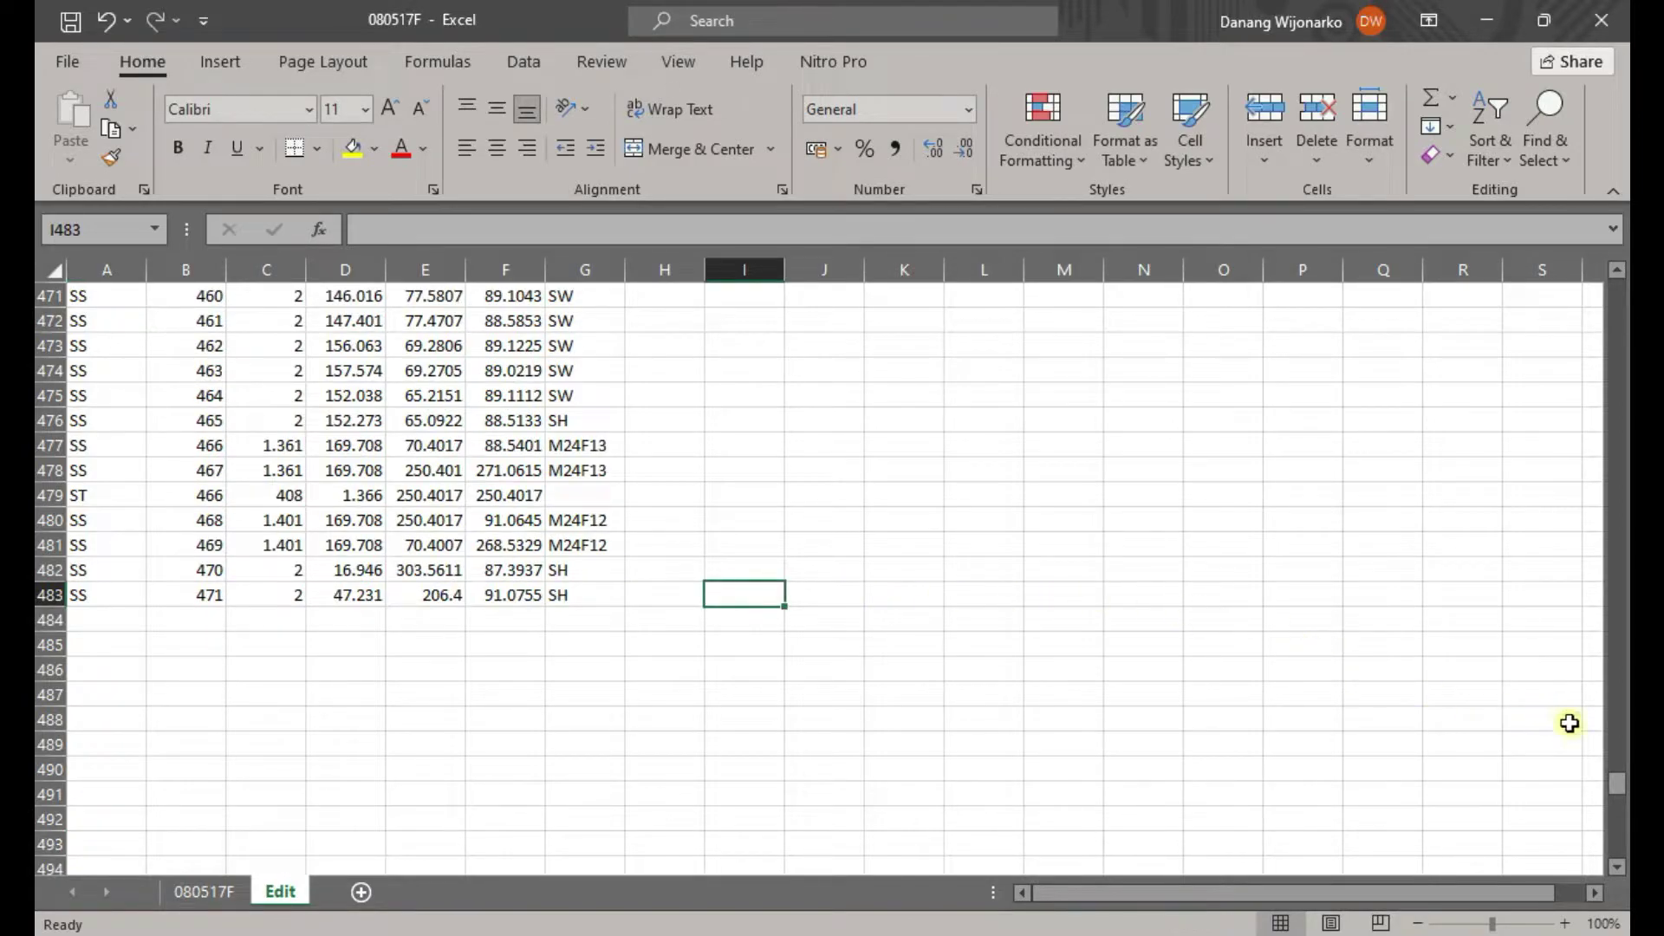
Examine the ST record in row 1 and the height and distance values of the SS records below it
{"action": "left_click_drag", "start_coordinate": [1619, 787], "coordinate": [1591, 481]}
{"action": "left_click_drag", "start_coordinate": [1622, 273], "coordinate": [1621, 276]}
{"action": "left_click", "coordinate": [580, 370]}
{"action": "left_click", "coordinate": [268, 345]}
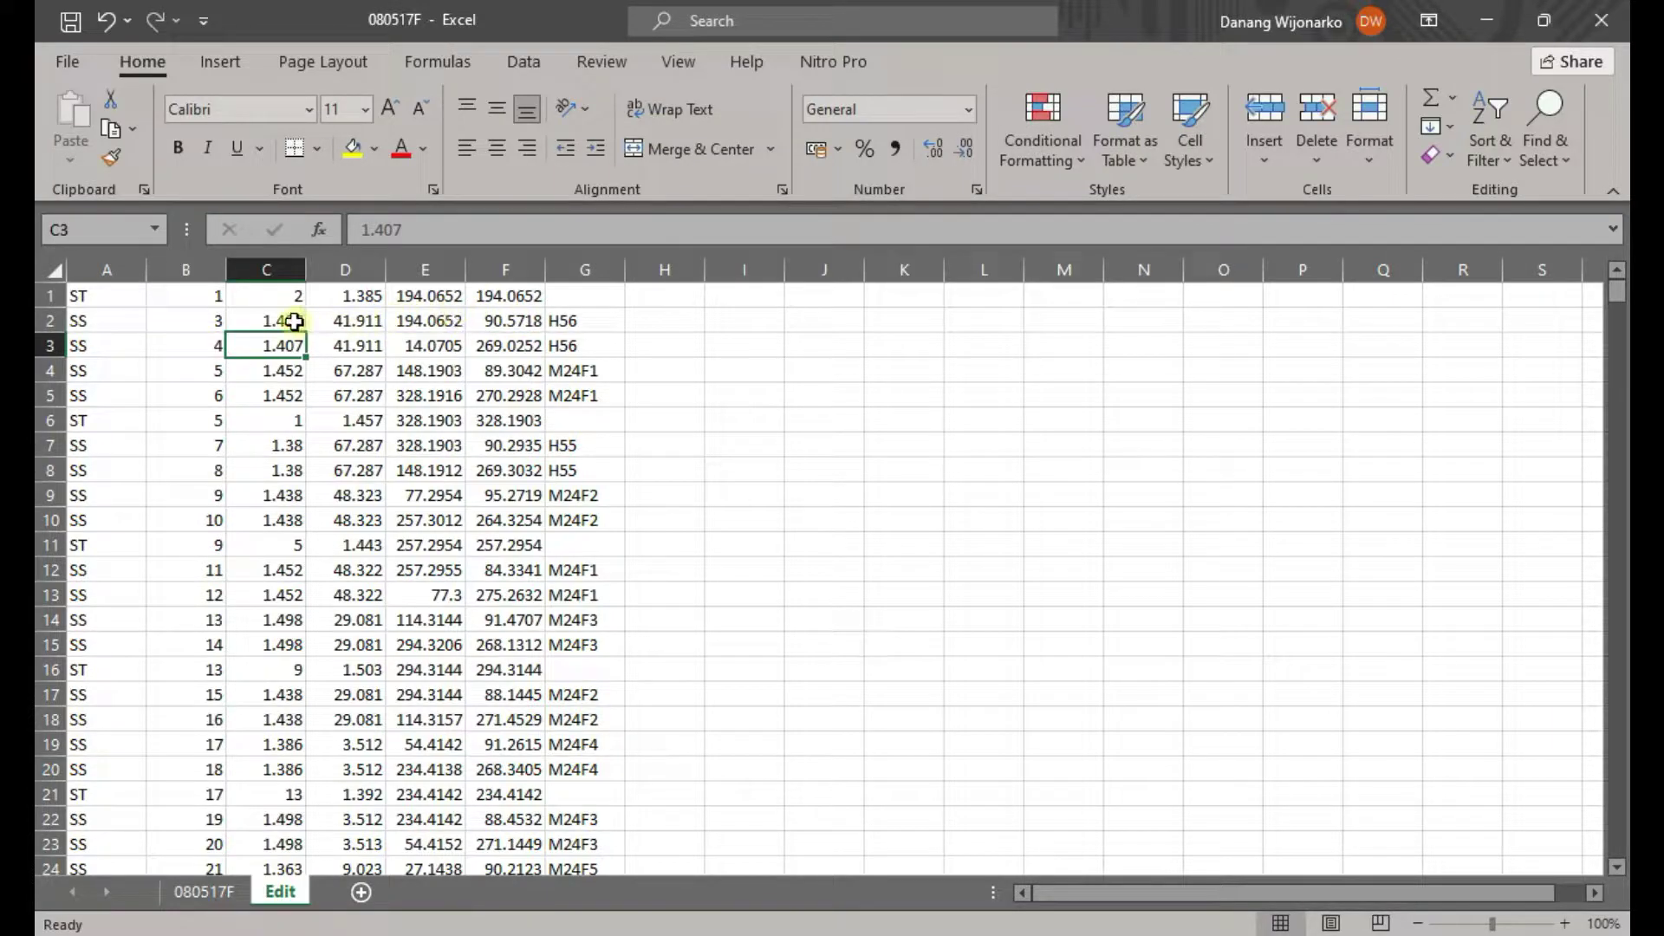
{"action": "left_click", "coordinate": [351, 327]}
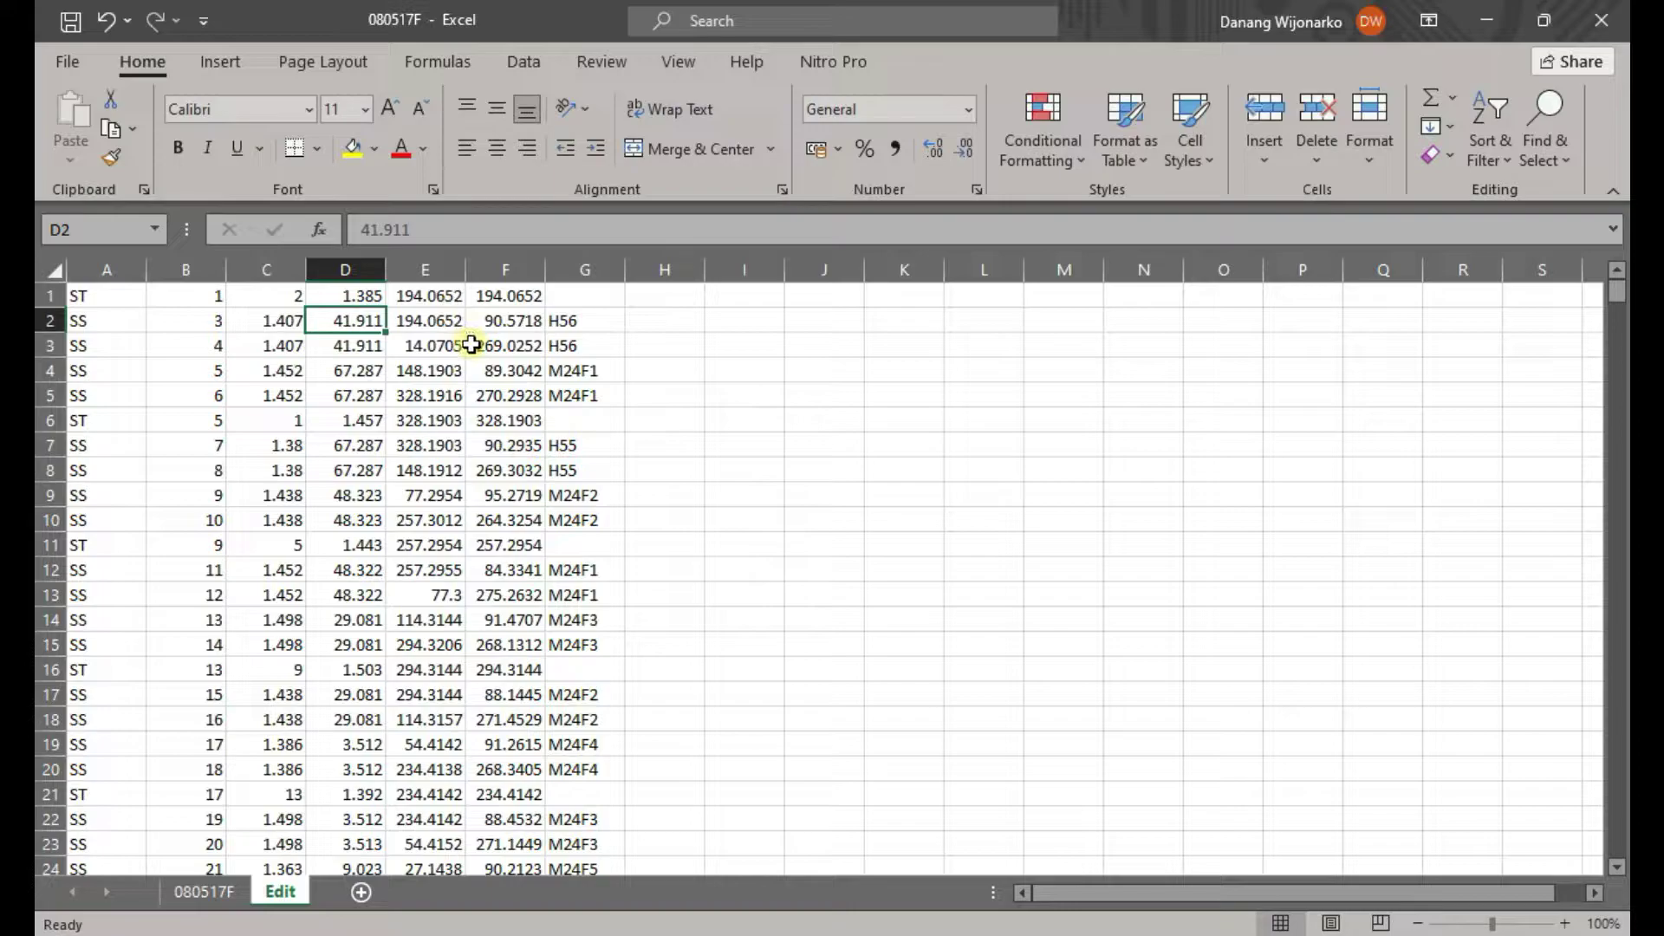
{"action": "left_click", "coordinate": [426, 298]}
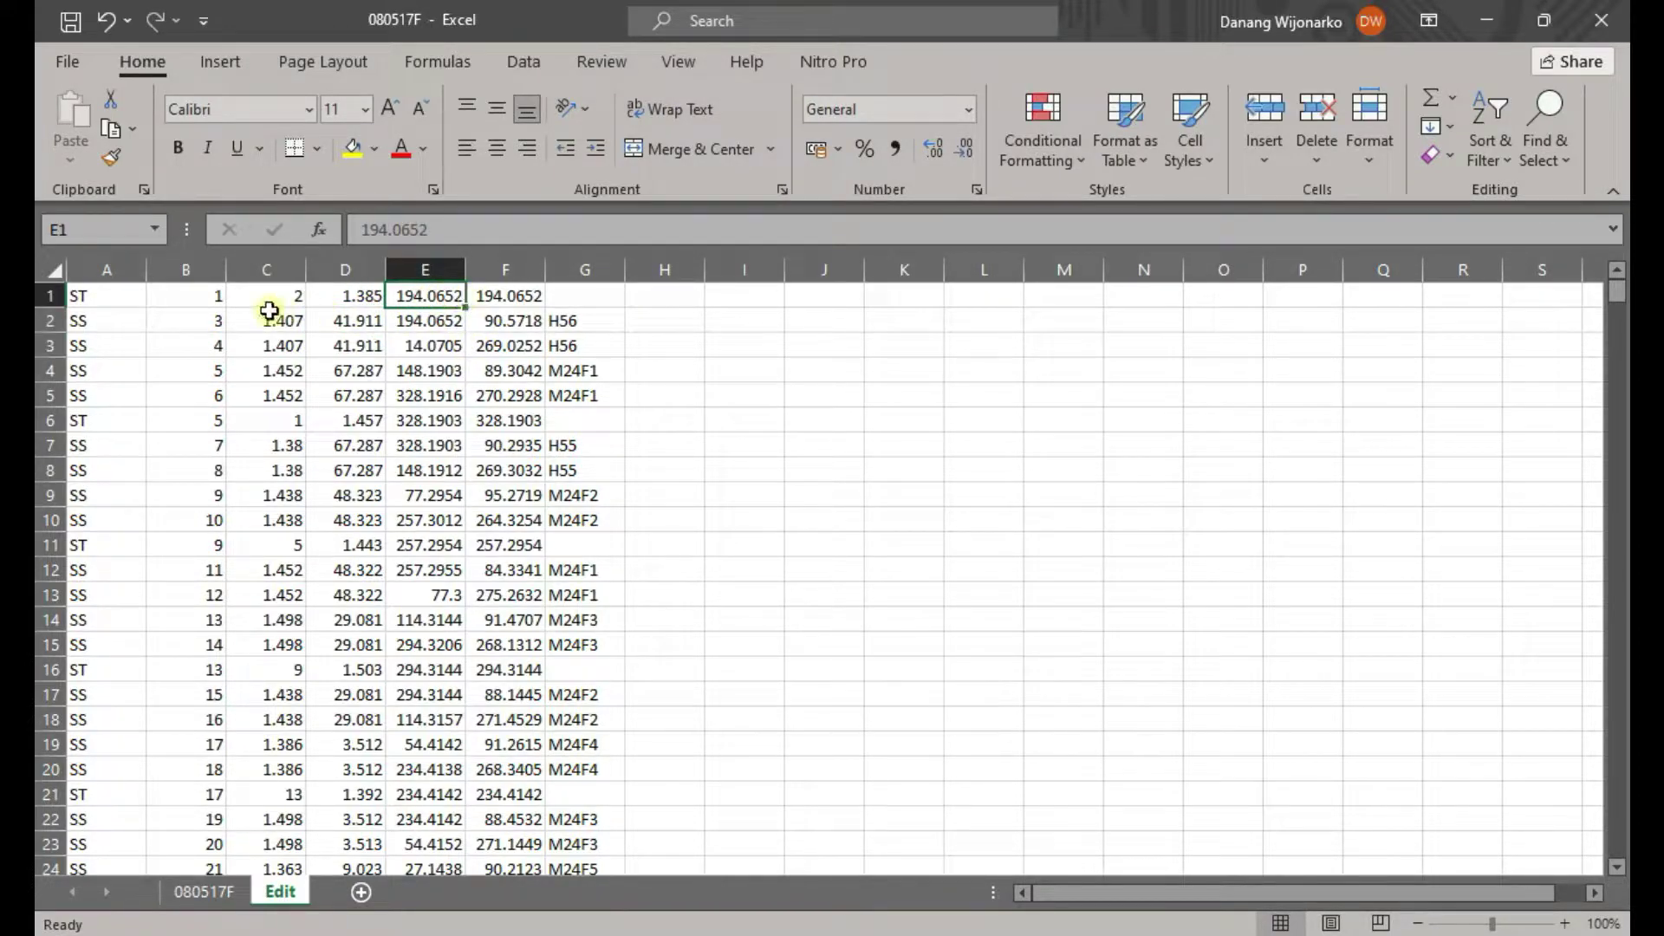
{"action": "left_click", "coordinate": [50, 295]}
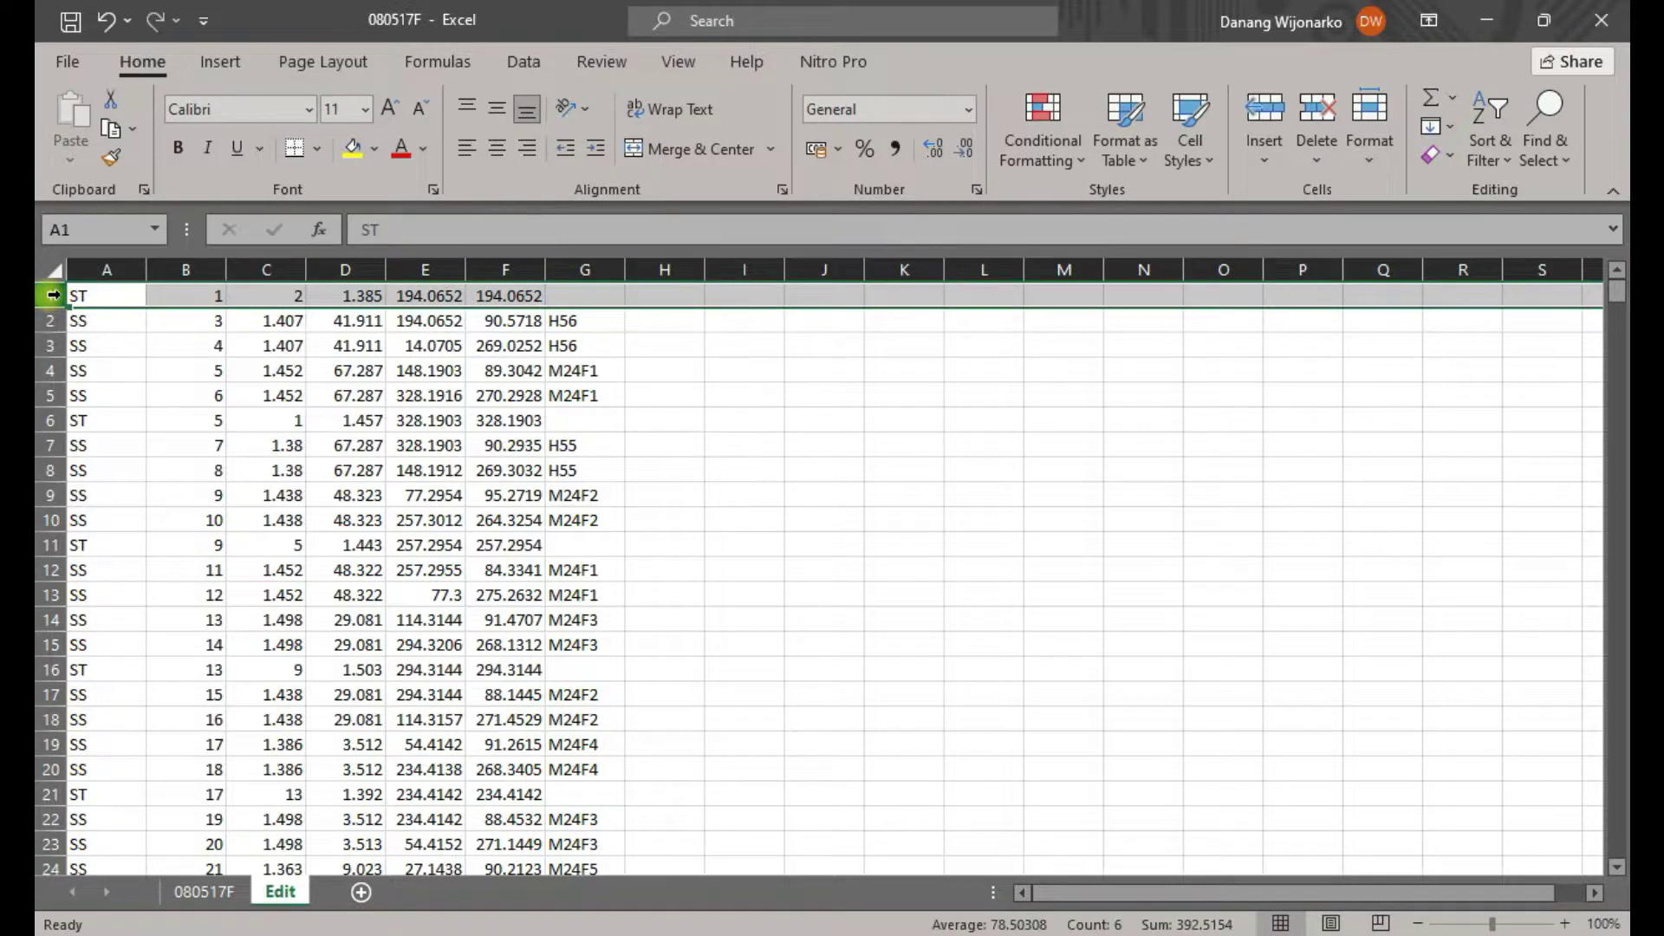
{"action": "left_click", "coordinate": [198, 291]}
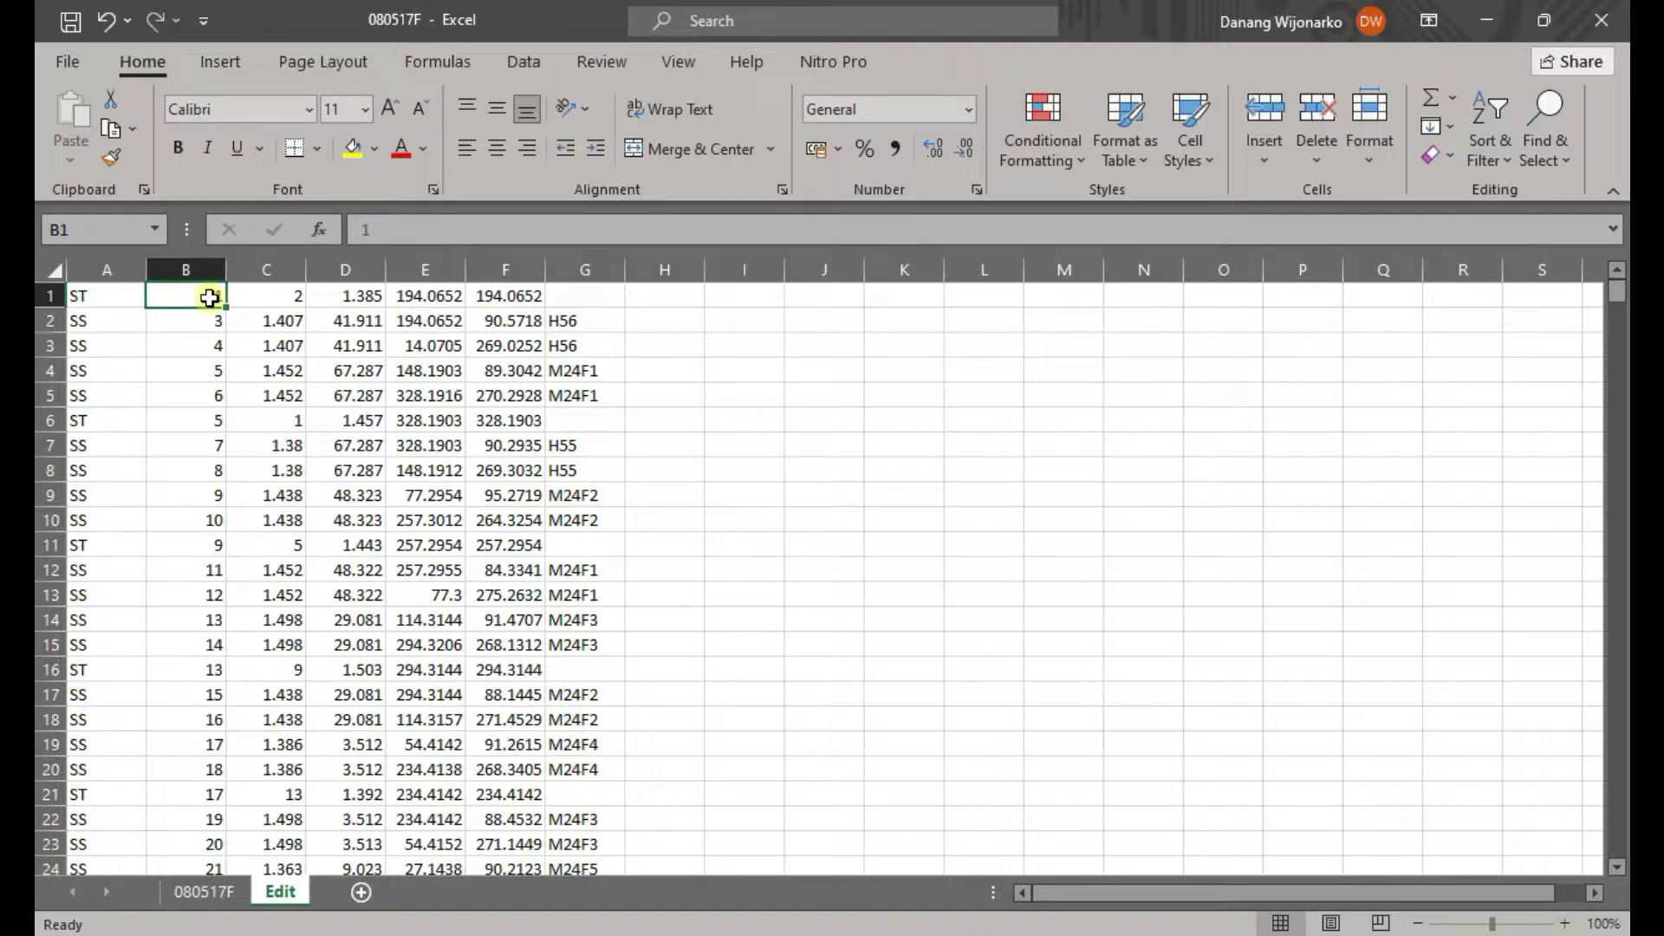
Clear the backsight point number in C1 and move the ST row's 1.385 value from D1 to G1
{"action": "left_click", "coordinate": [282, 296]}
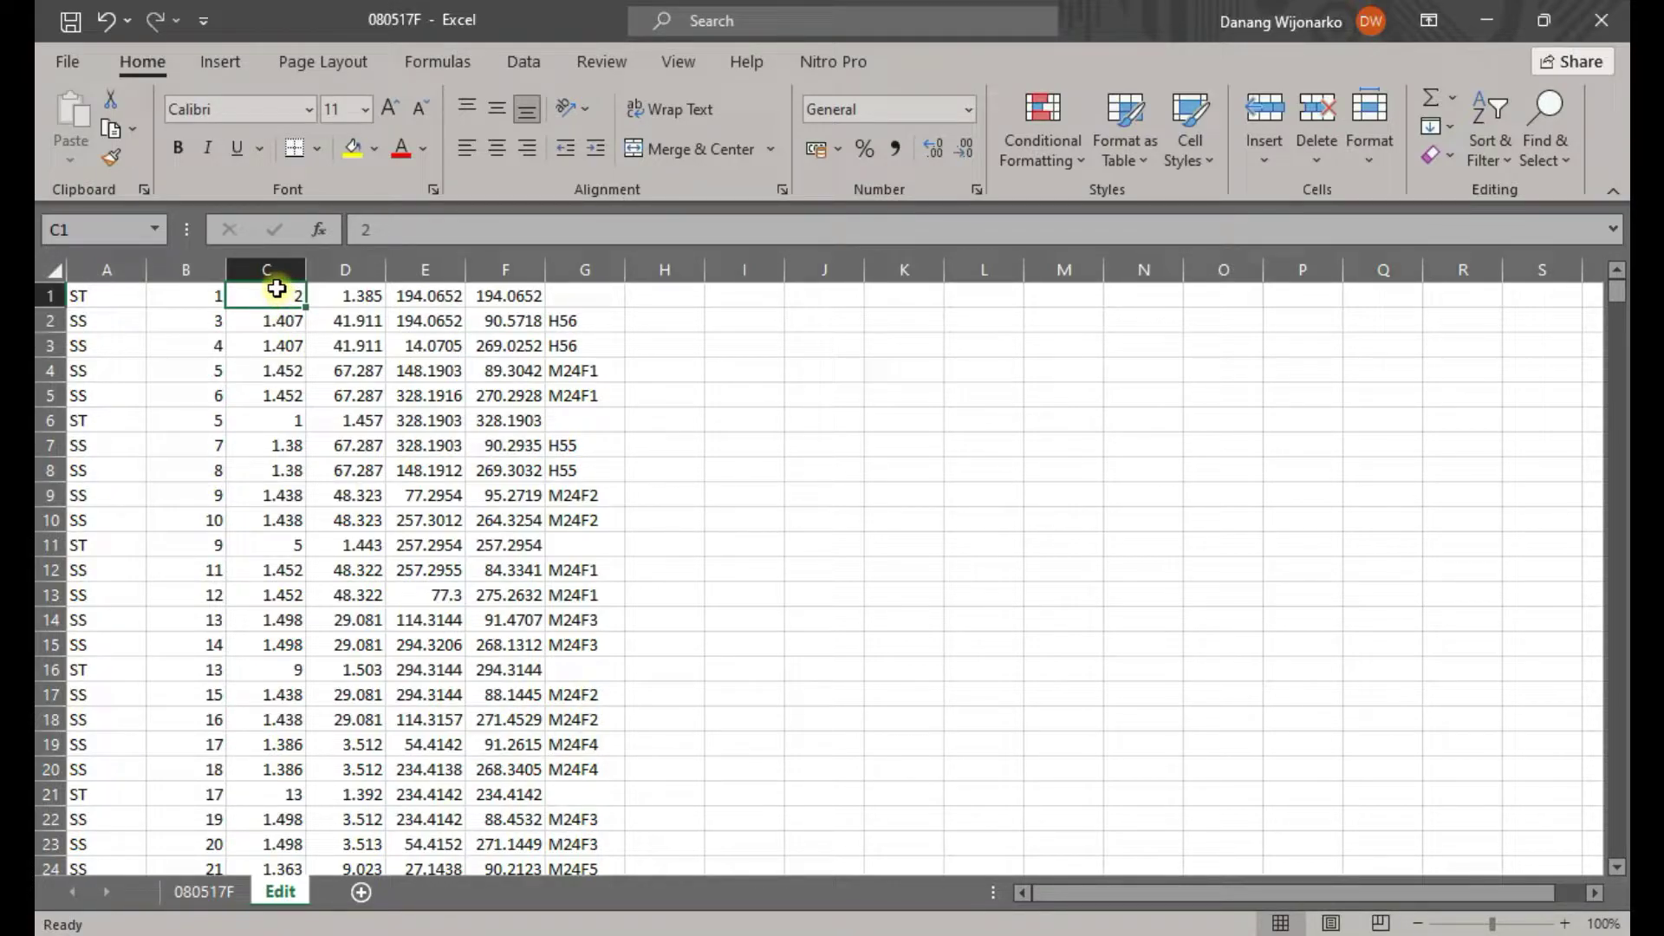
{"action": "left_click", "coordinate": [373, 295]}
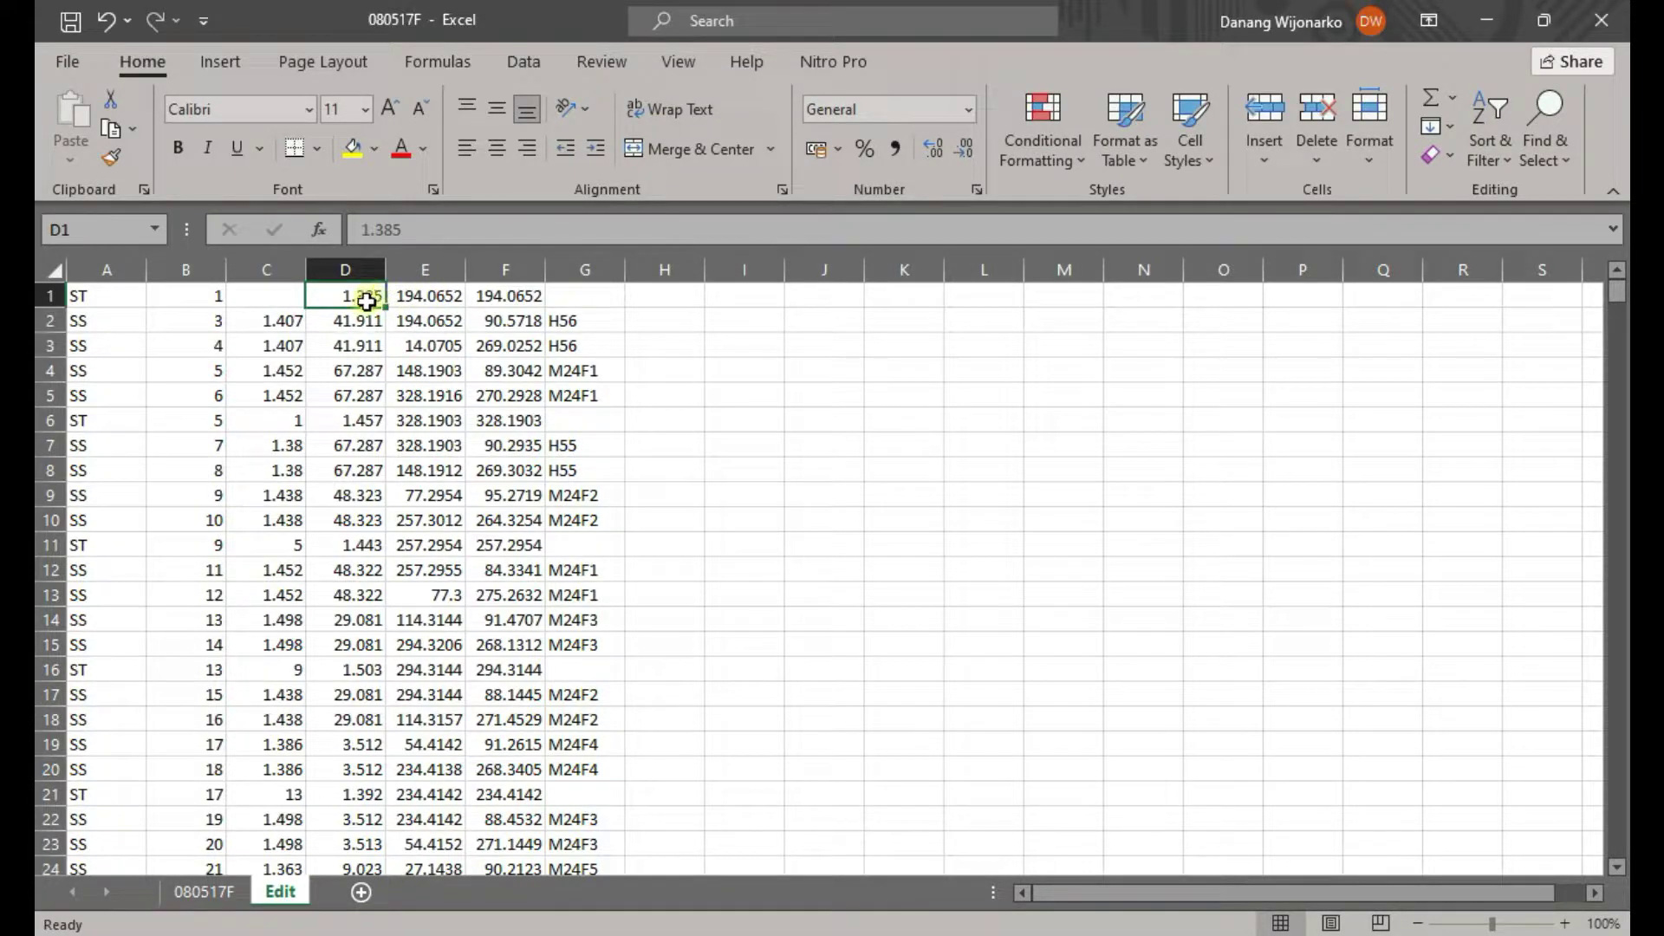
{"action": "left_click_drag", "start_coordinate": [367, 305], "coordinate": [577, 293]}
Clear the two angle values in E1:F1 of the first ST row
{"action": "left_click", "coordinate": [524, 295]}
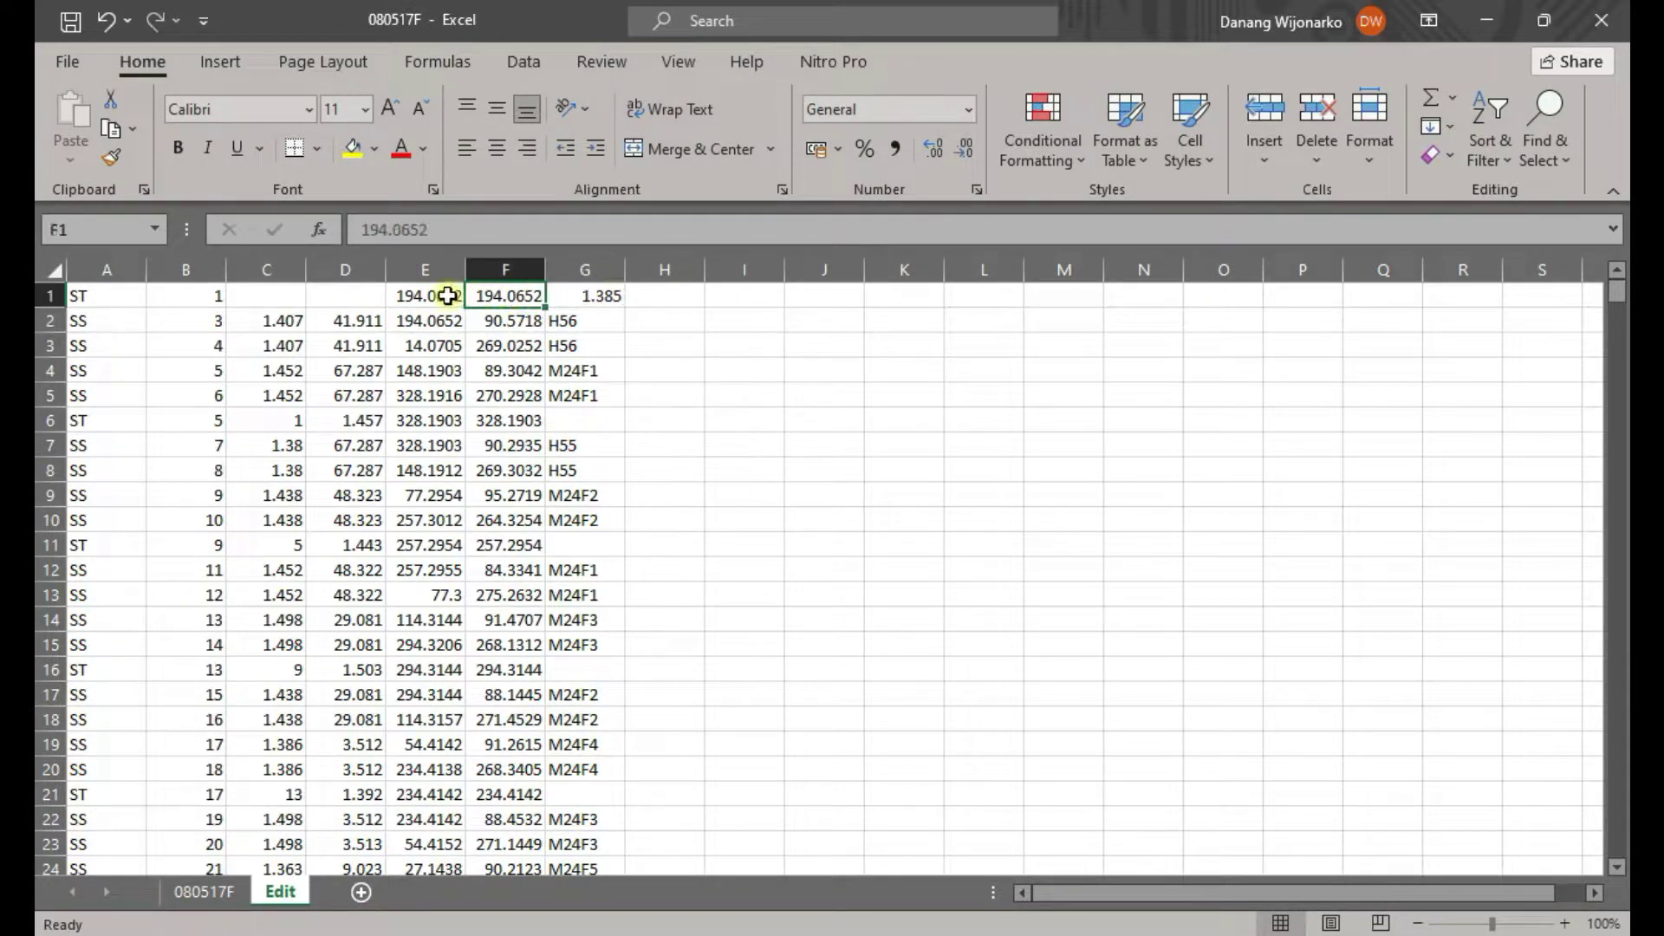
{"action": "left_click", "coordinate": [459, 295], "text": "shift"}
{"action": "type", "text": "194.0652\t194.0652"}
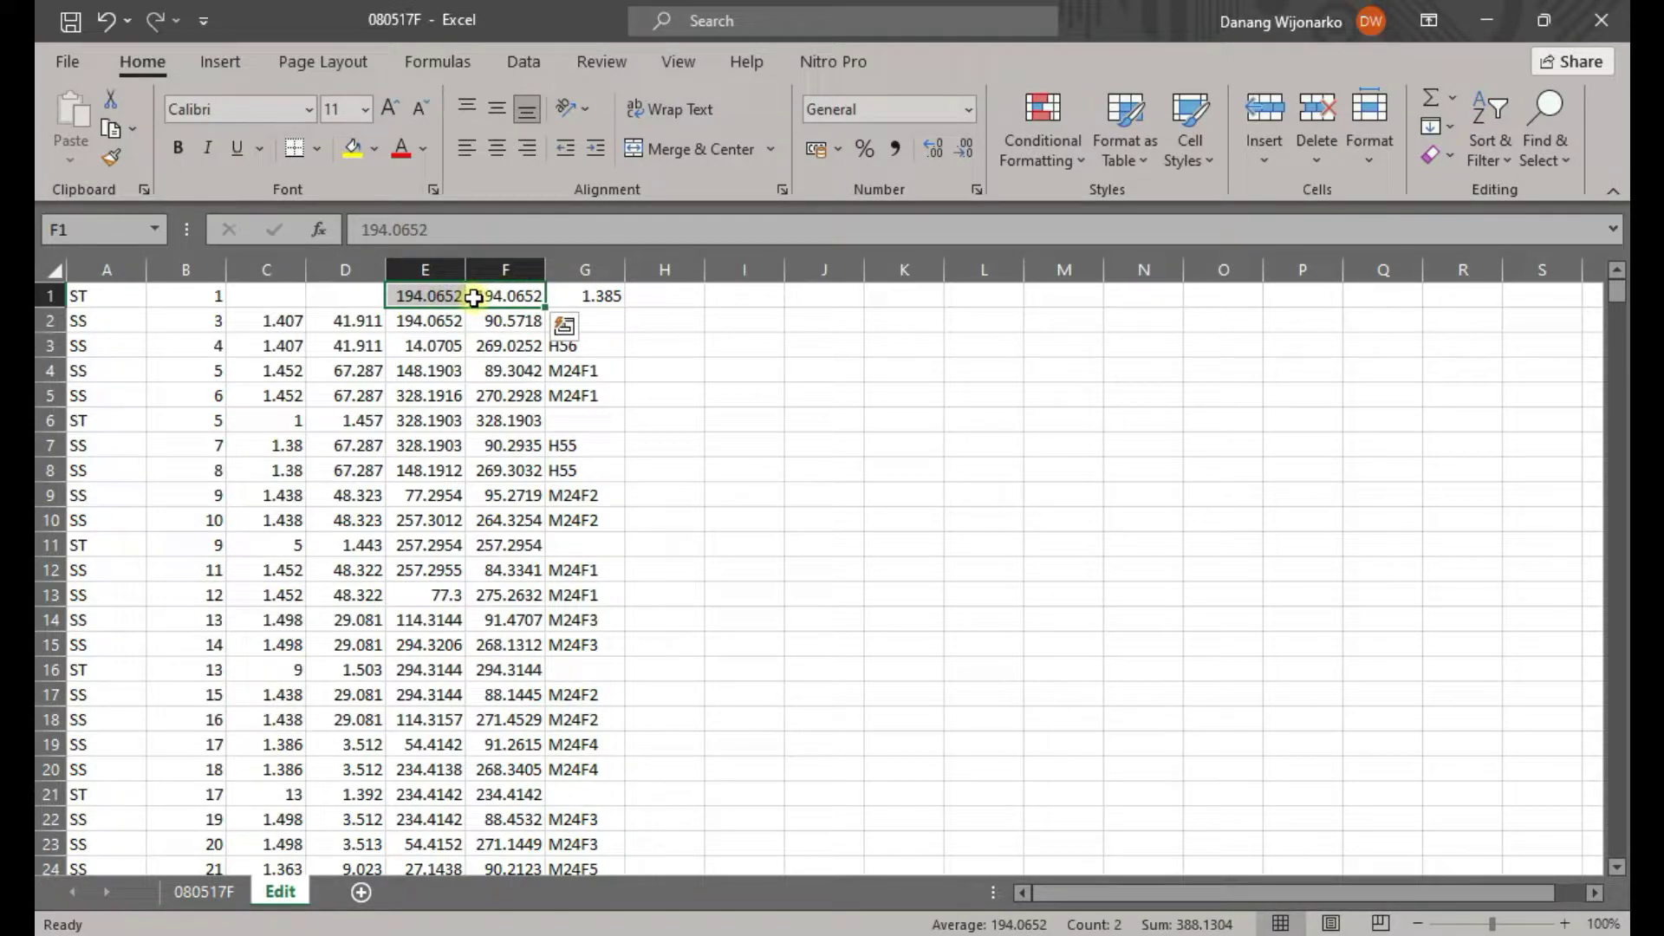
{"action": "key", "text": "Delete"}
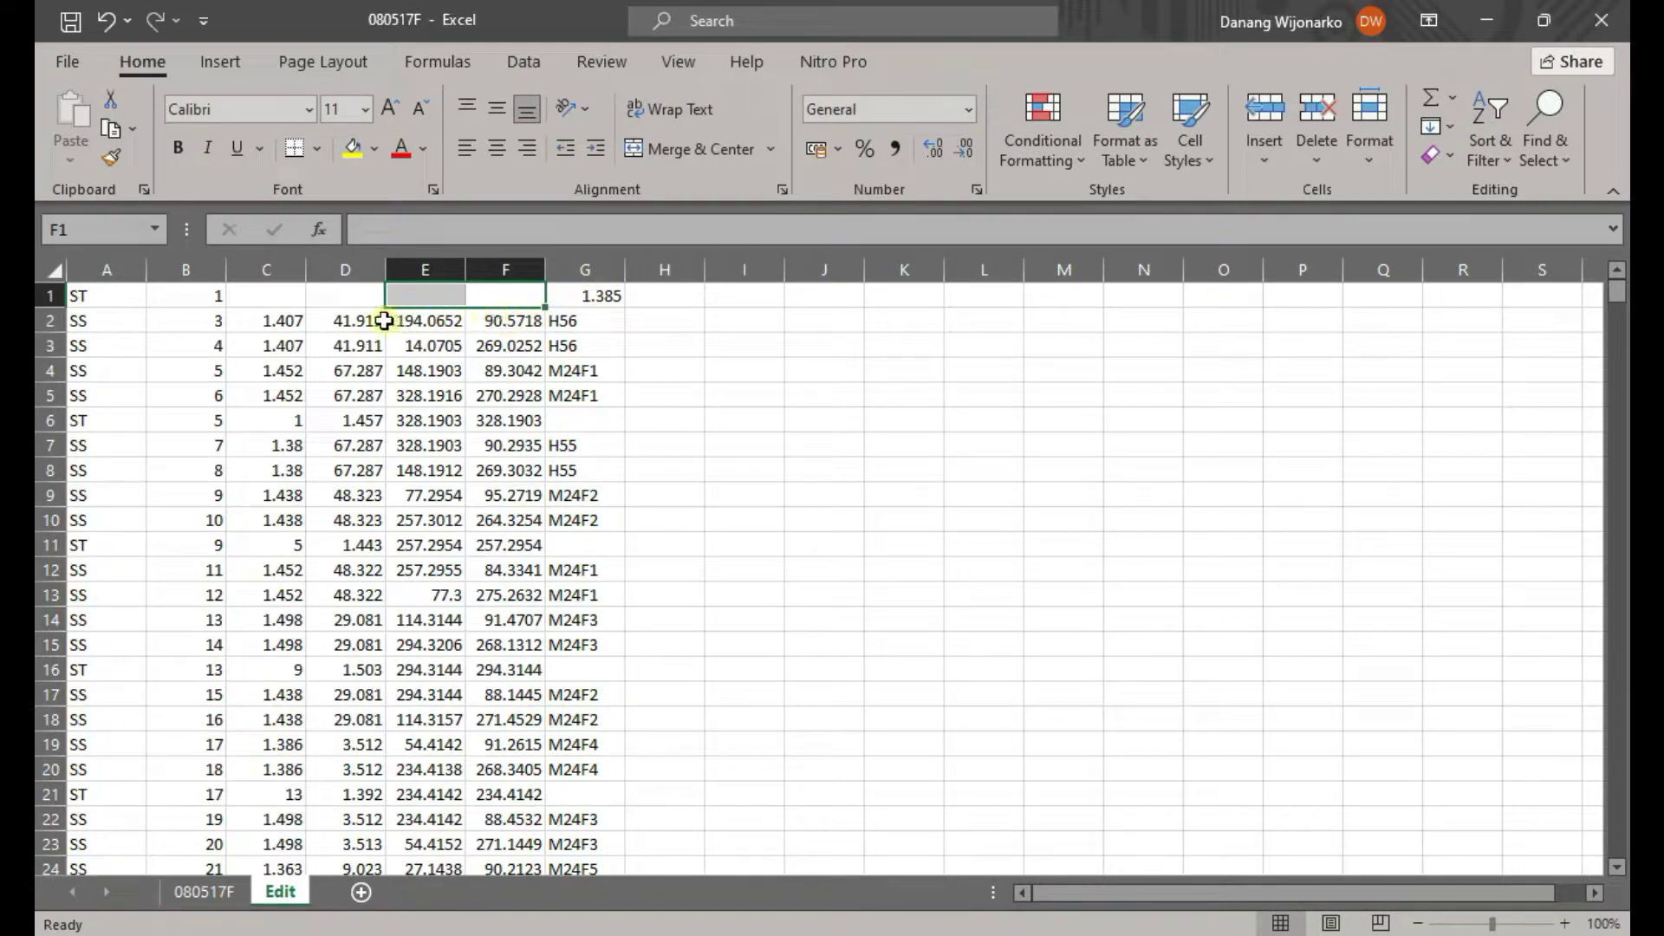
Move the 1.385 value of the first ST row from G1 to F1
{"action": "left_click", "coordinate": [274, 322]}
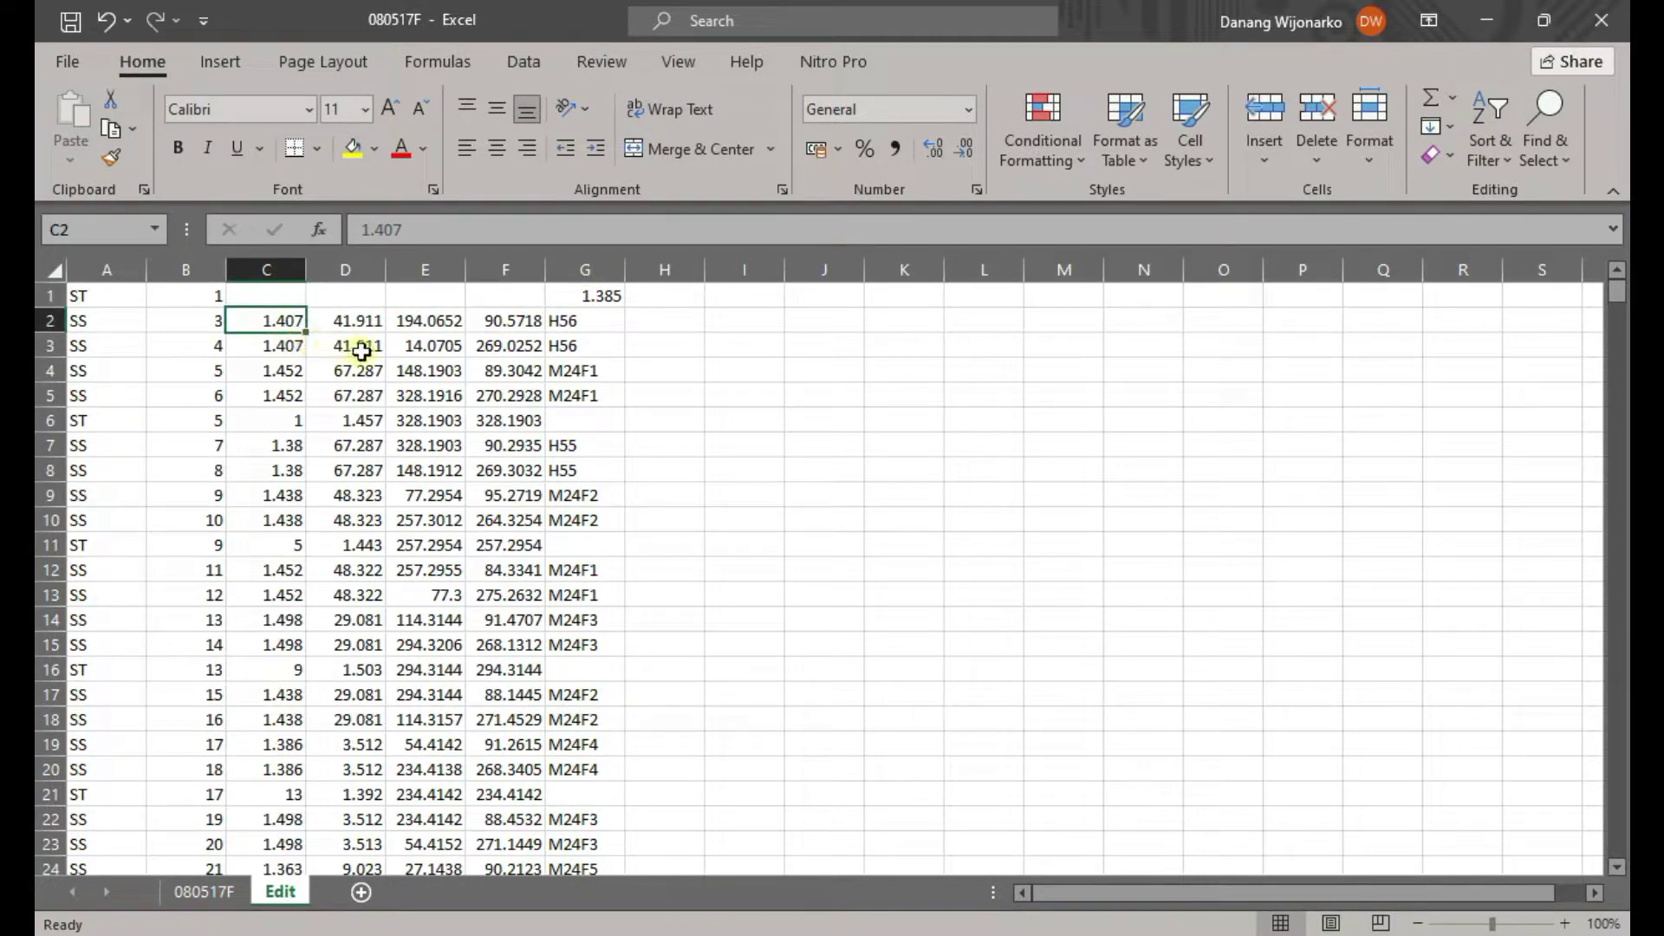
{"action": "left_click", "coordinate": [196, 295]}
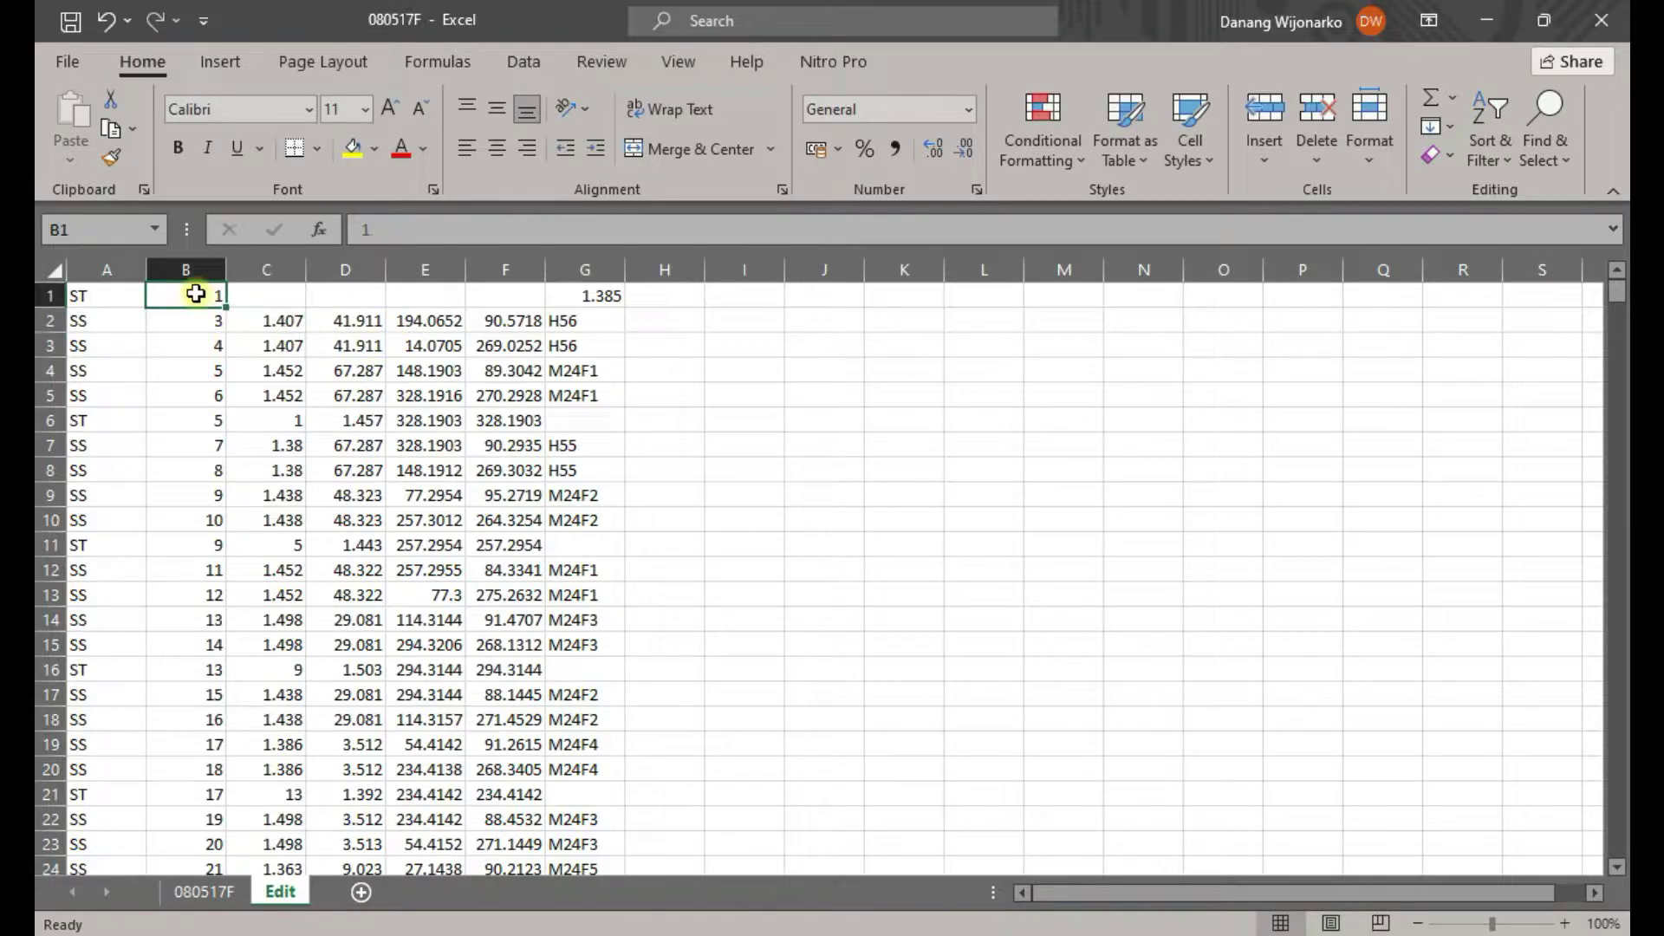
{"action": "left_click", "coordinate": [123, 297]}
{"action": "left_click", "coordinate": [609, 295]}
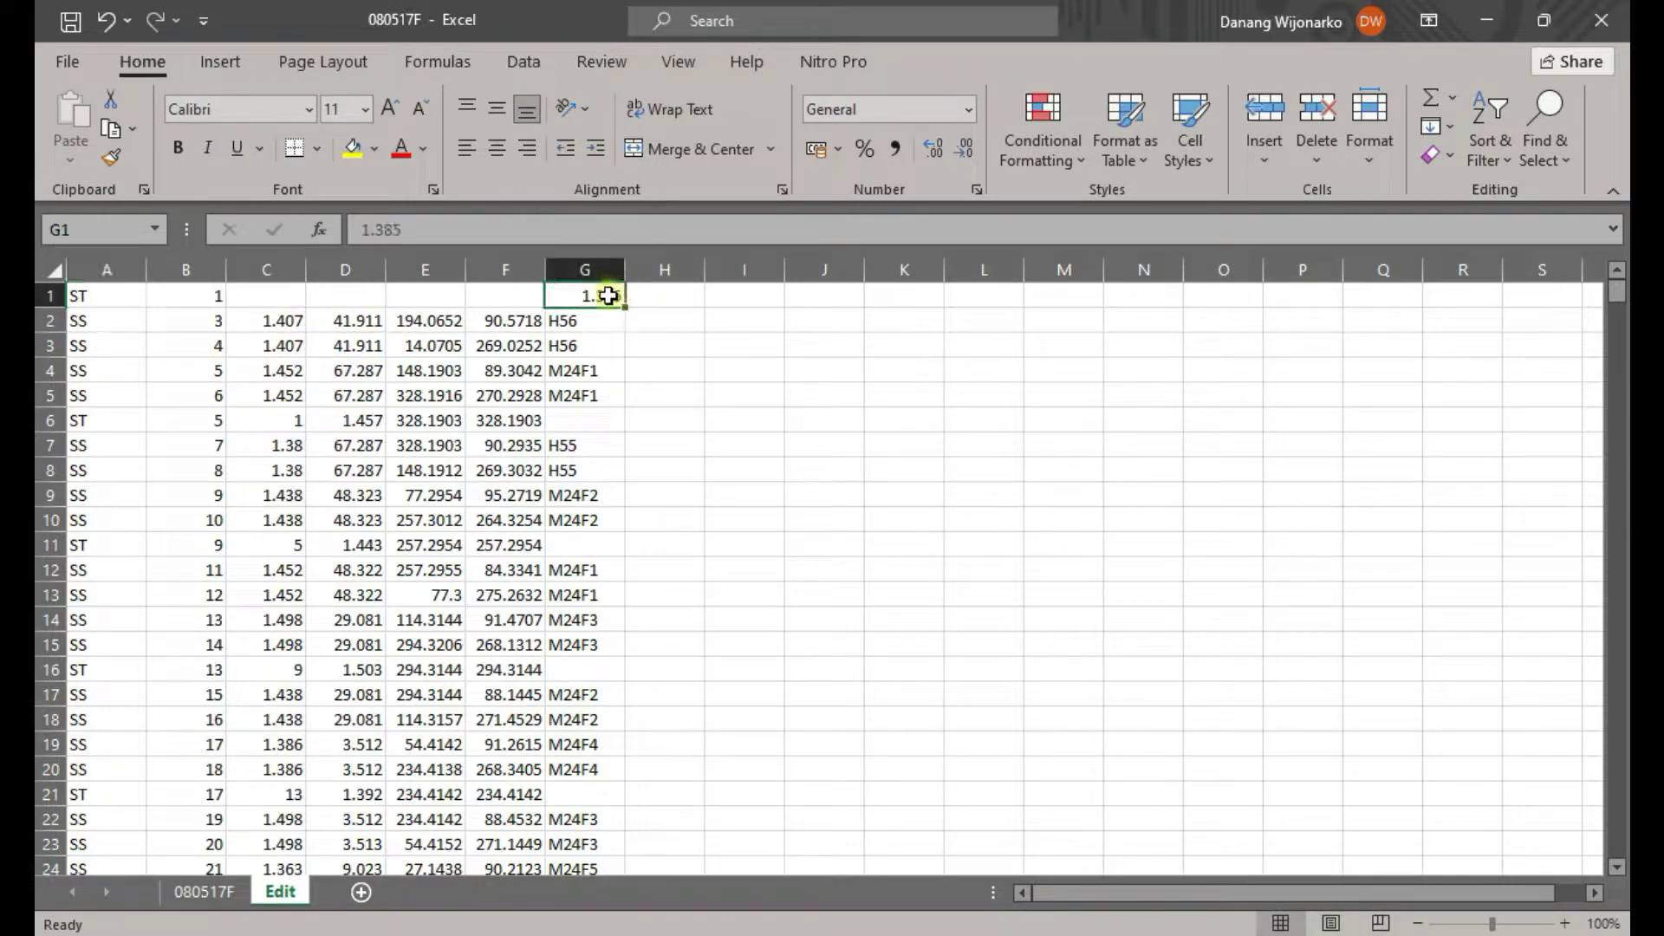
{"action": "left_click_drag", "start_coordinate": [609, 303], "coordinate": [496, 295]}
Enter the station name H55 in G1 of the first ST row
{"action": "left_click", "coordinate": [597, 295]}
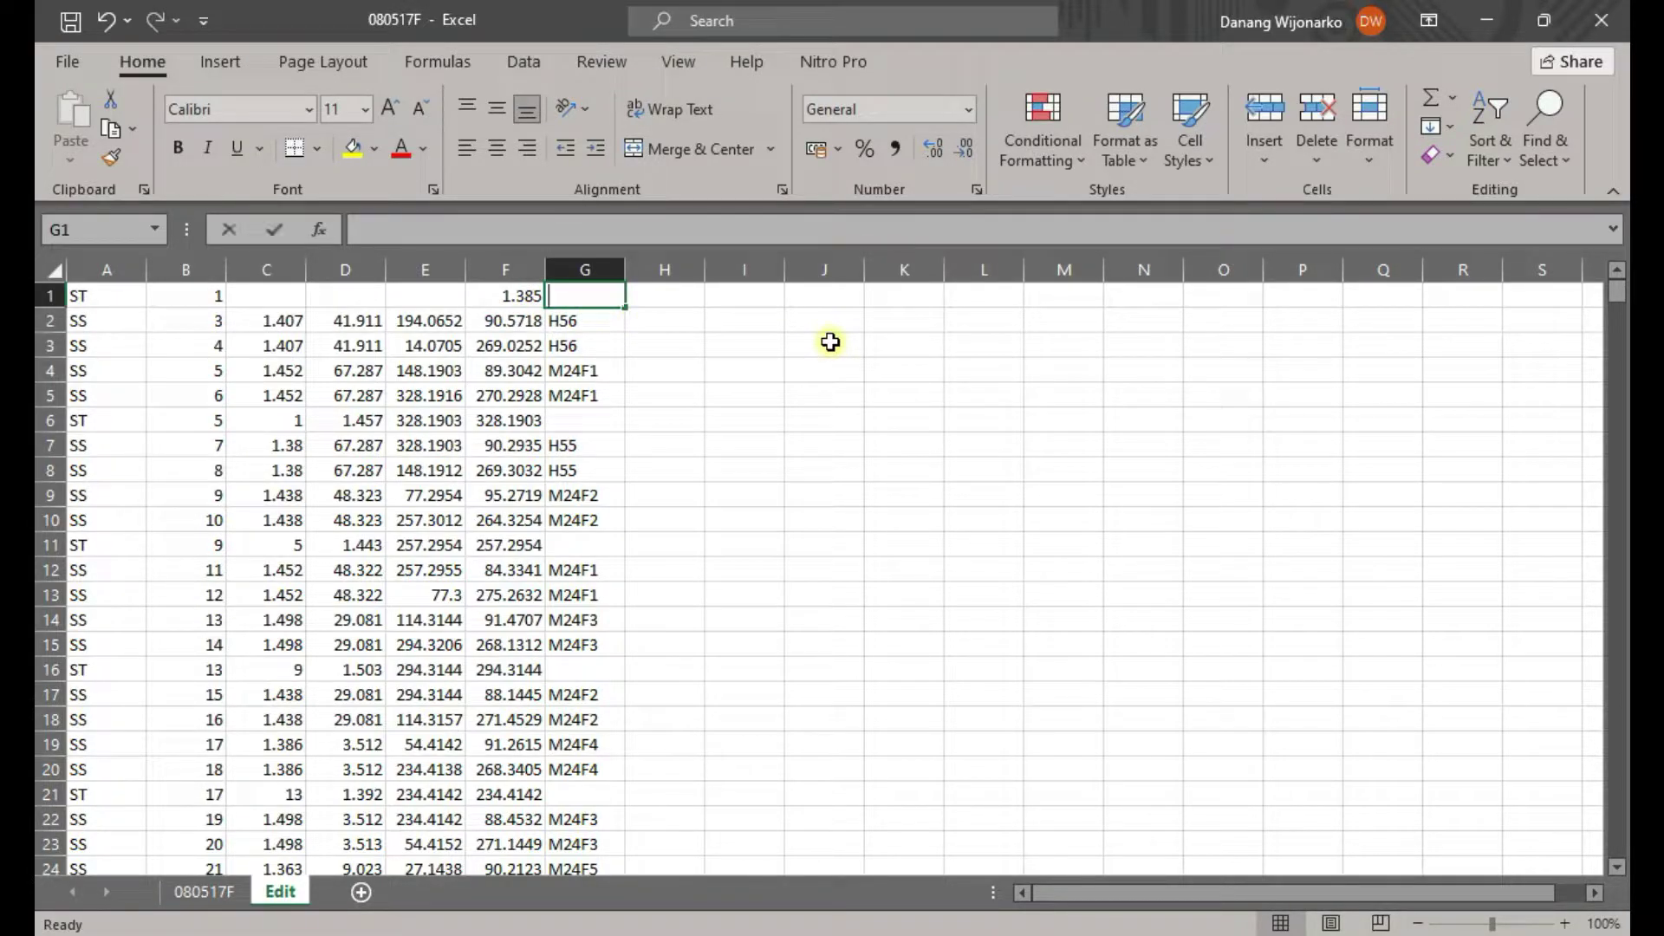
{"action": "type", "text": "h"}
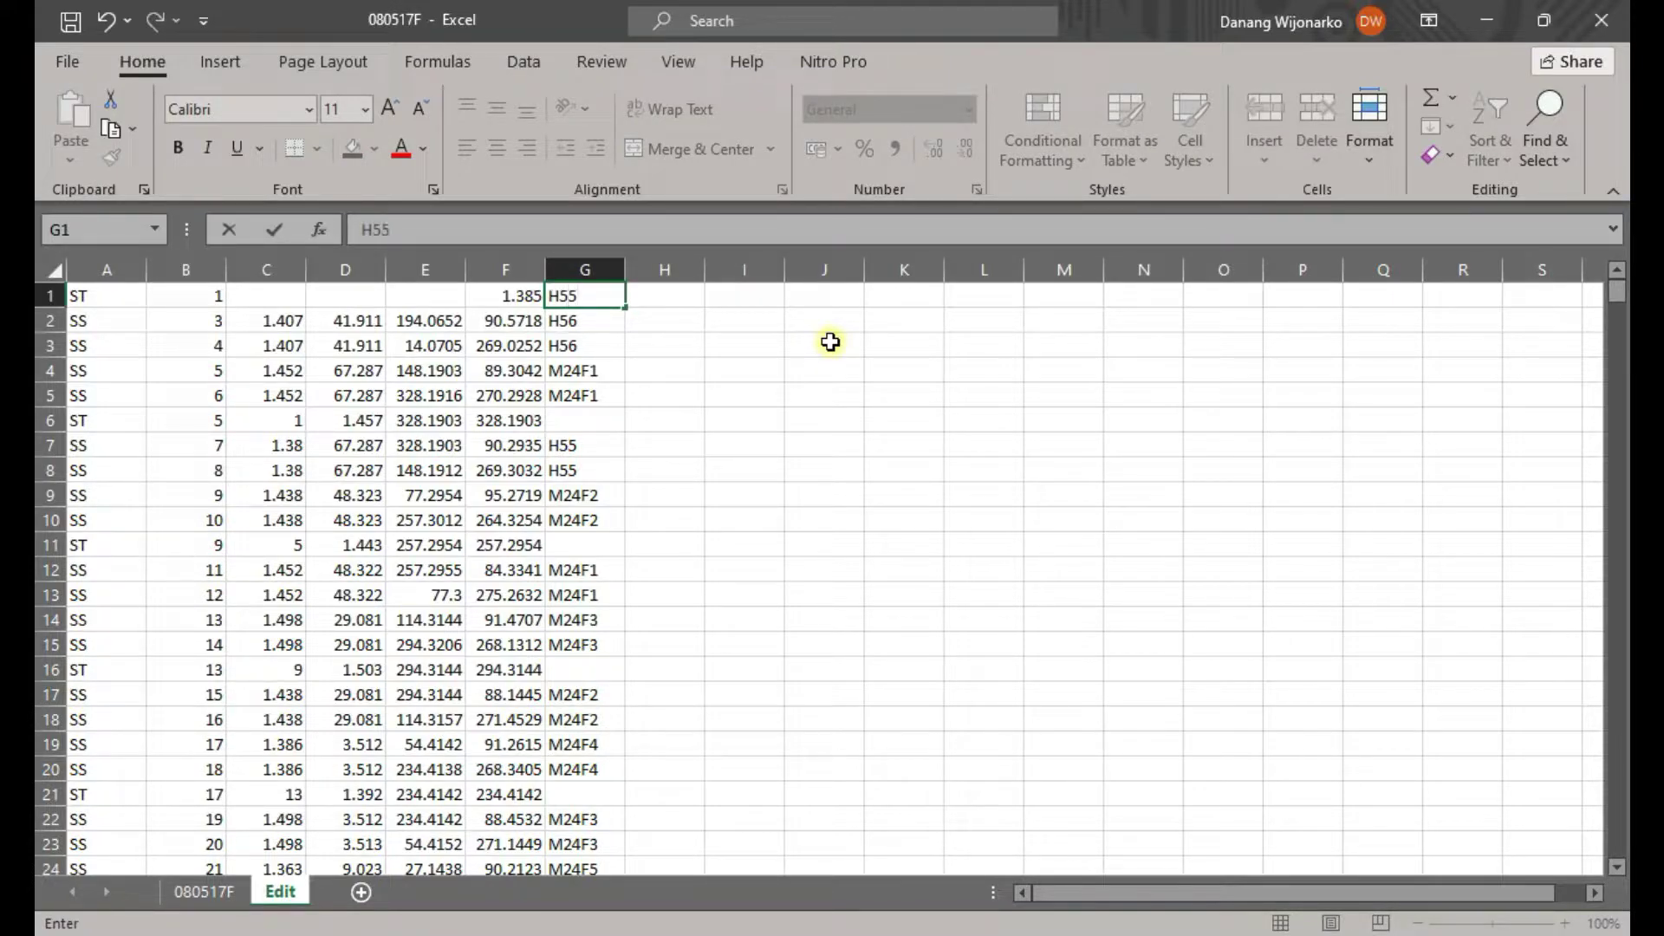
{"action": "type", "text": "55"}
{"action": "left_click", "coordinate": [710, 343]}
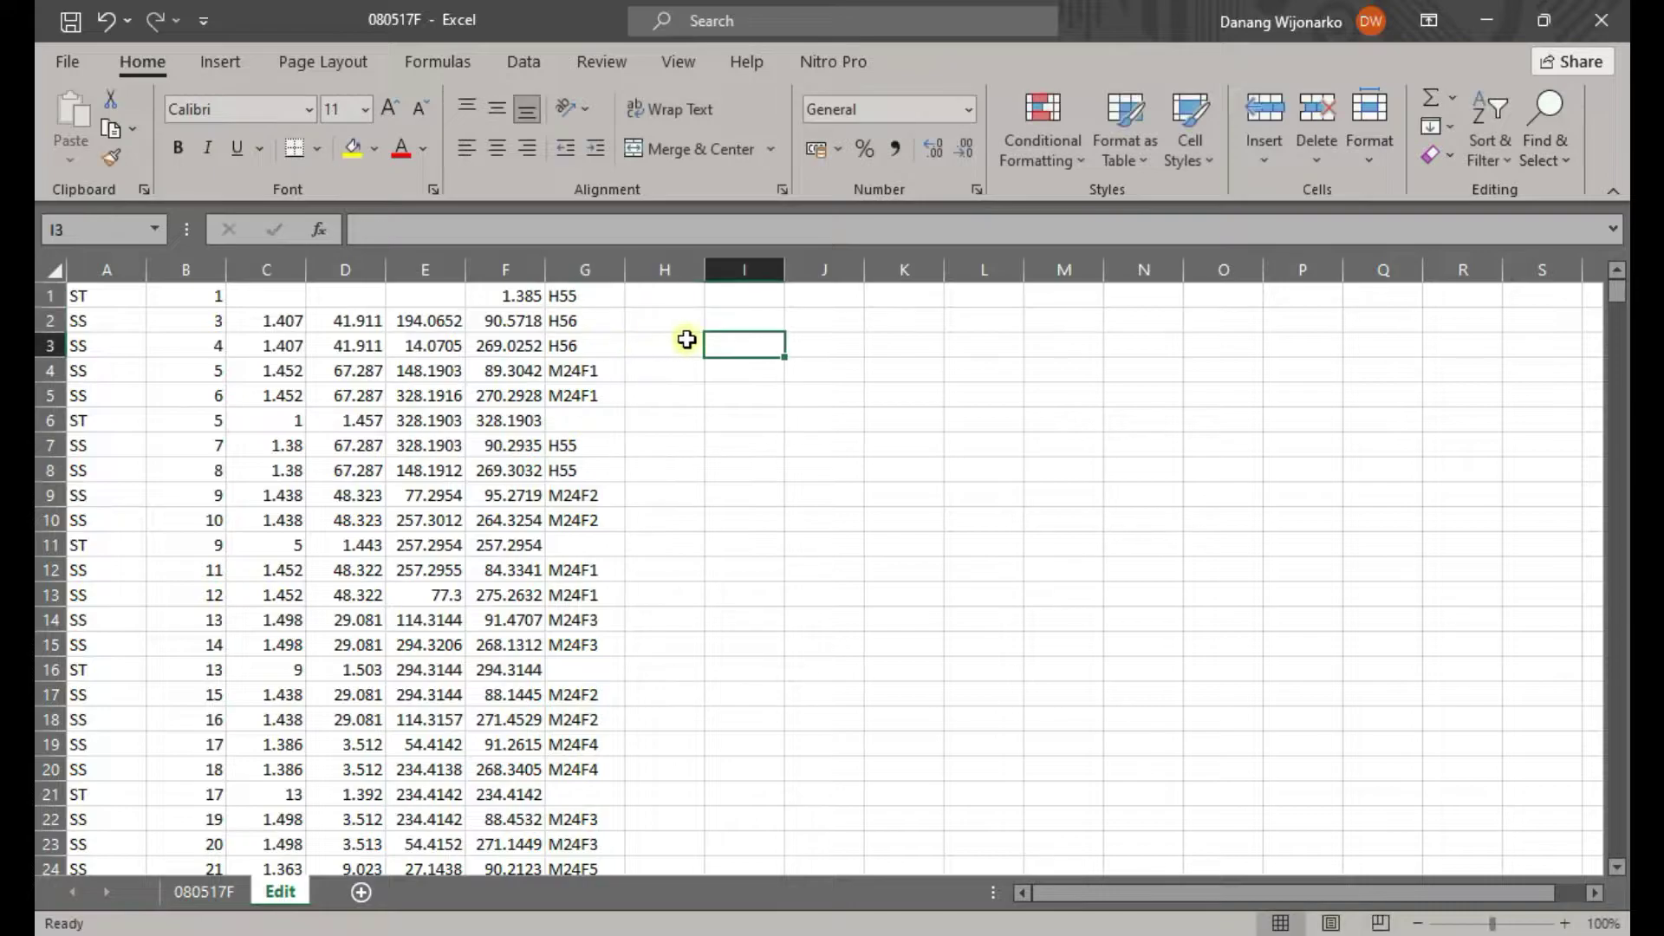
{"action": "left_click", "coordinate": [679, 315]}
{"action": "left_click", "coordinate": [648, 297]}
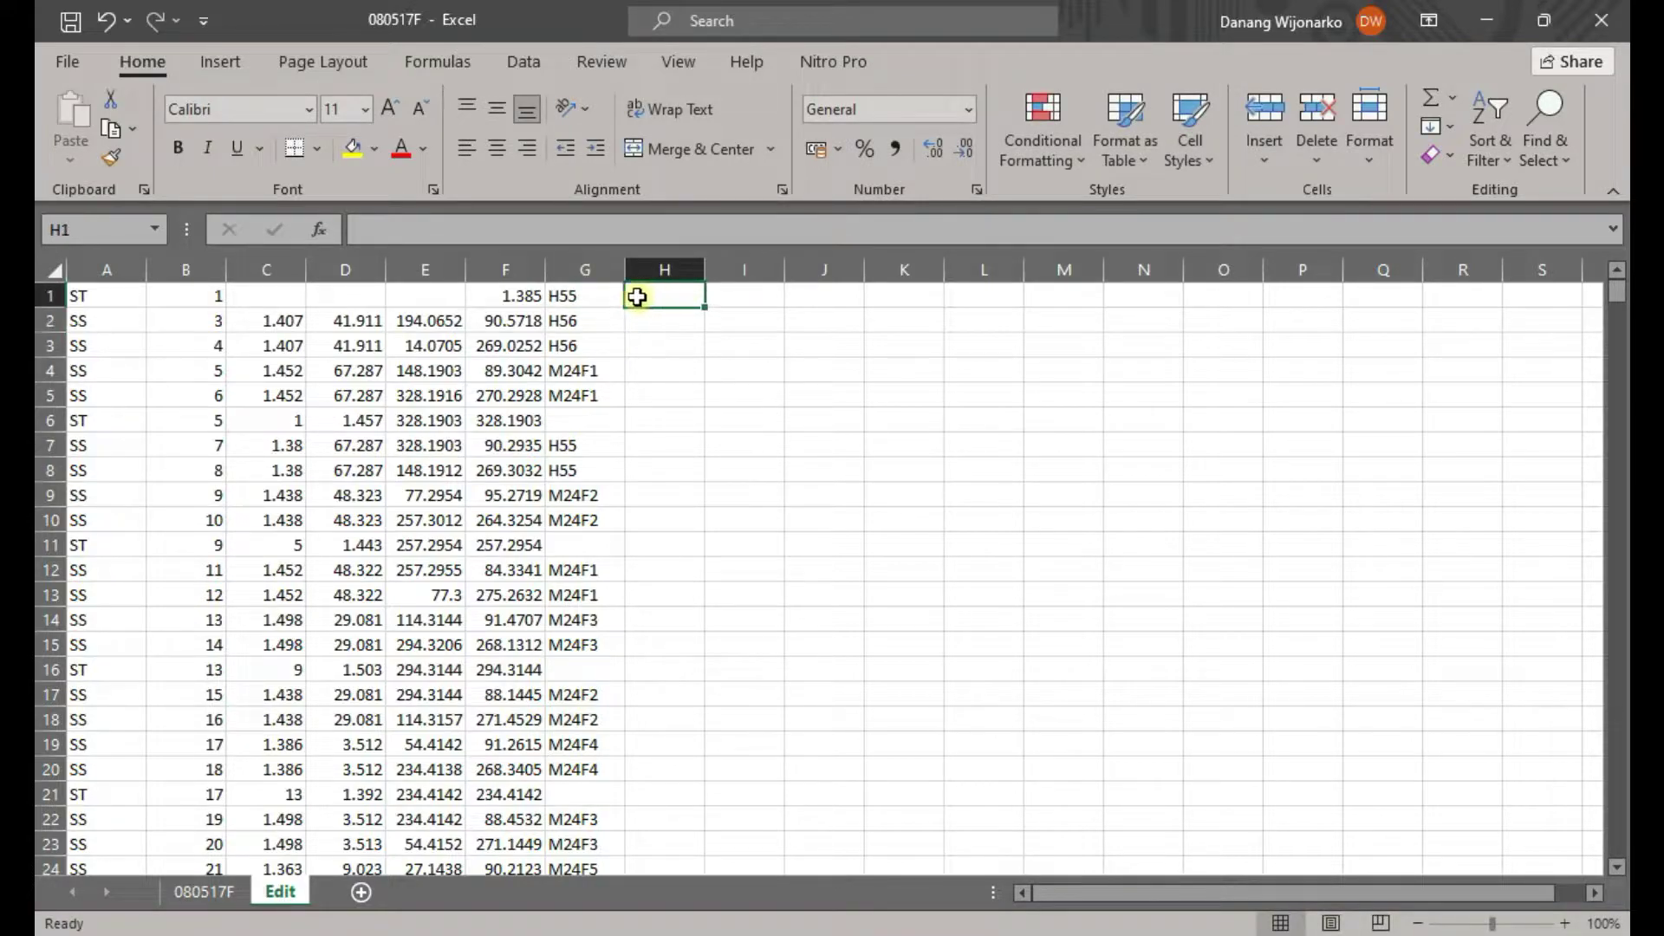
{"action": "left_click", "coordinate": [199, 322]}
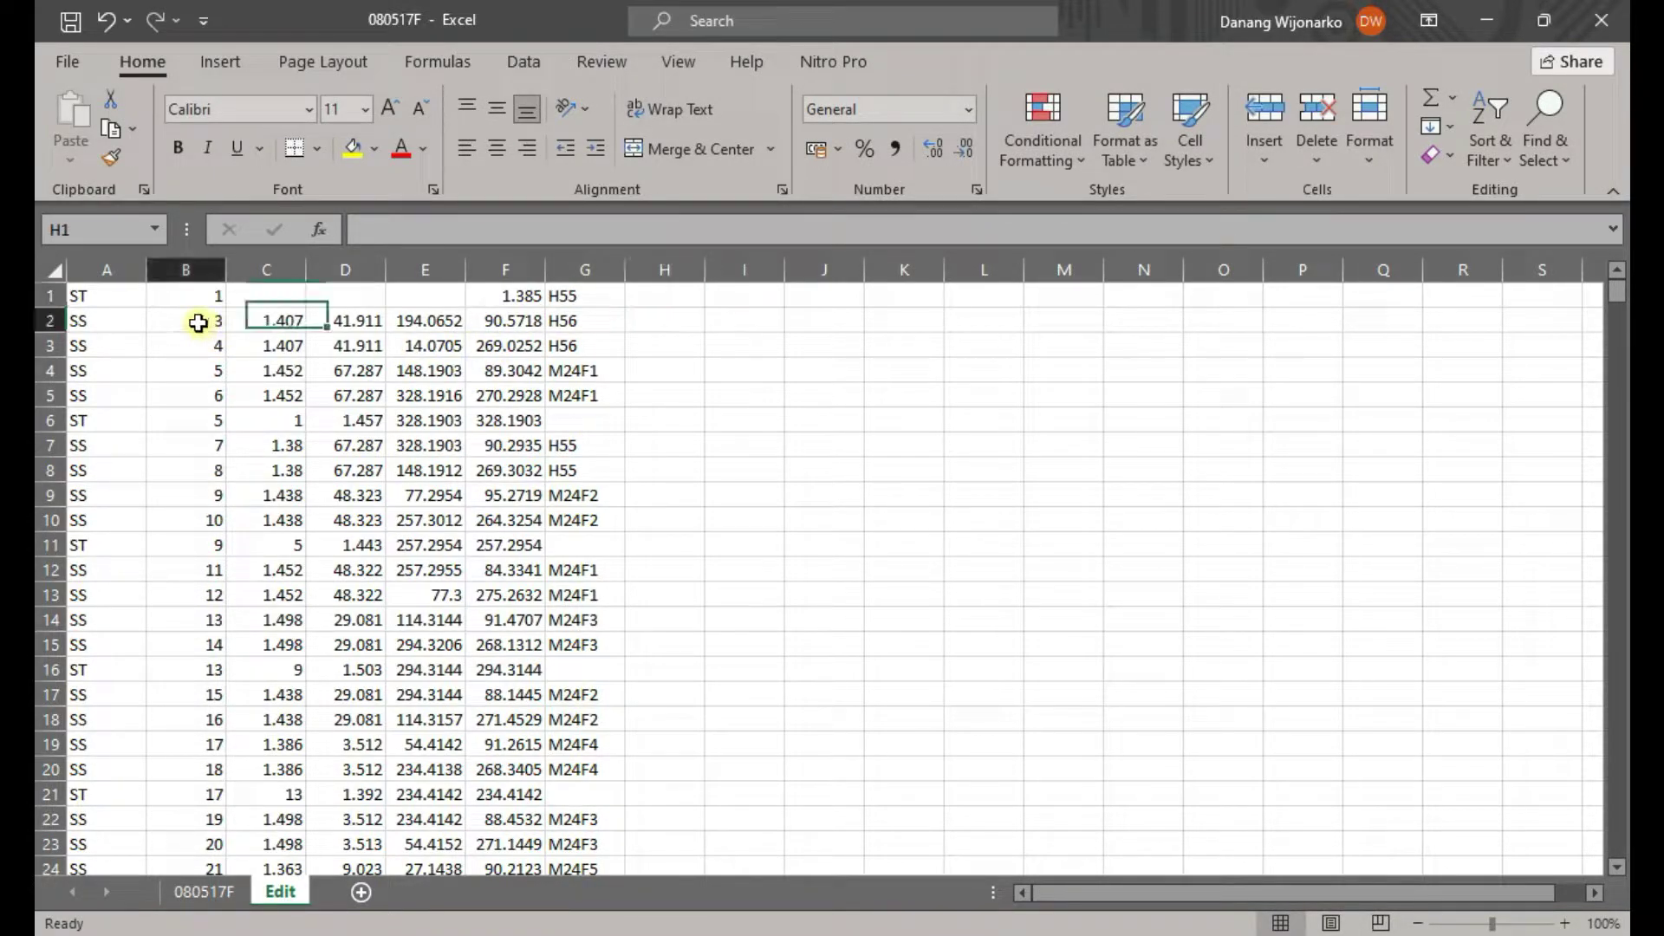
{"action": "left_click", "coordinate": [206, 341]}
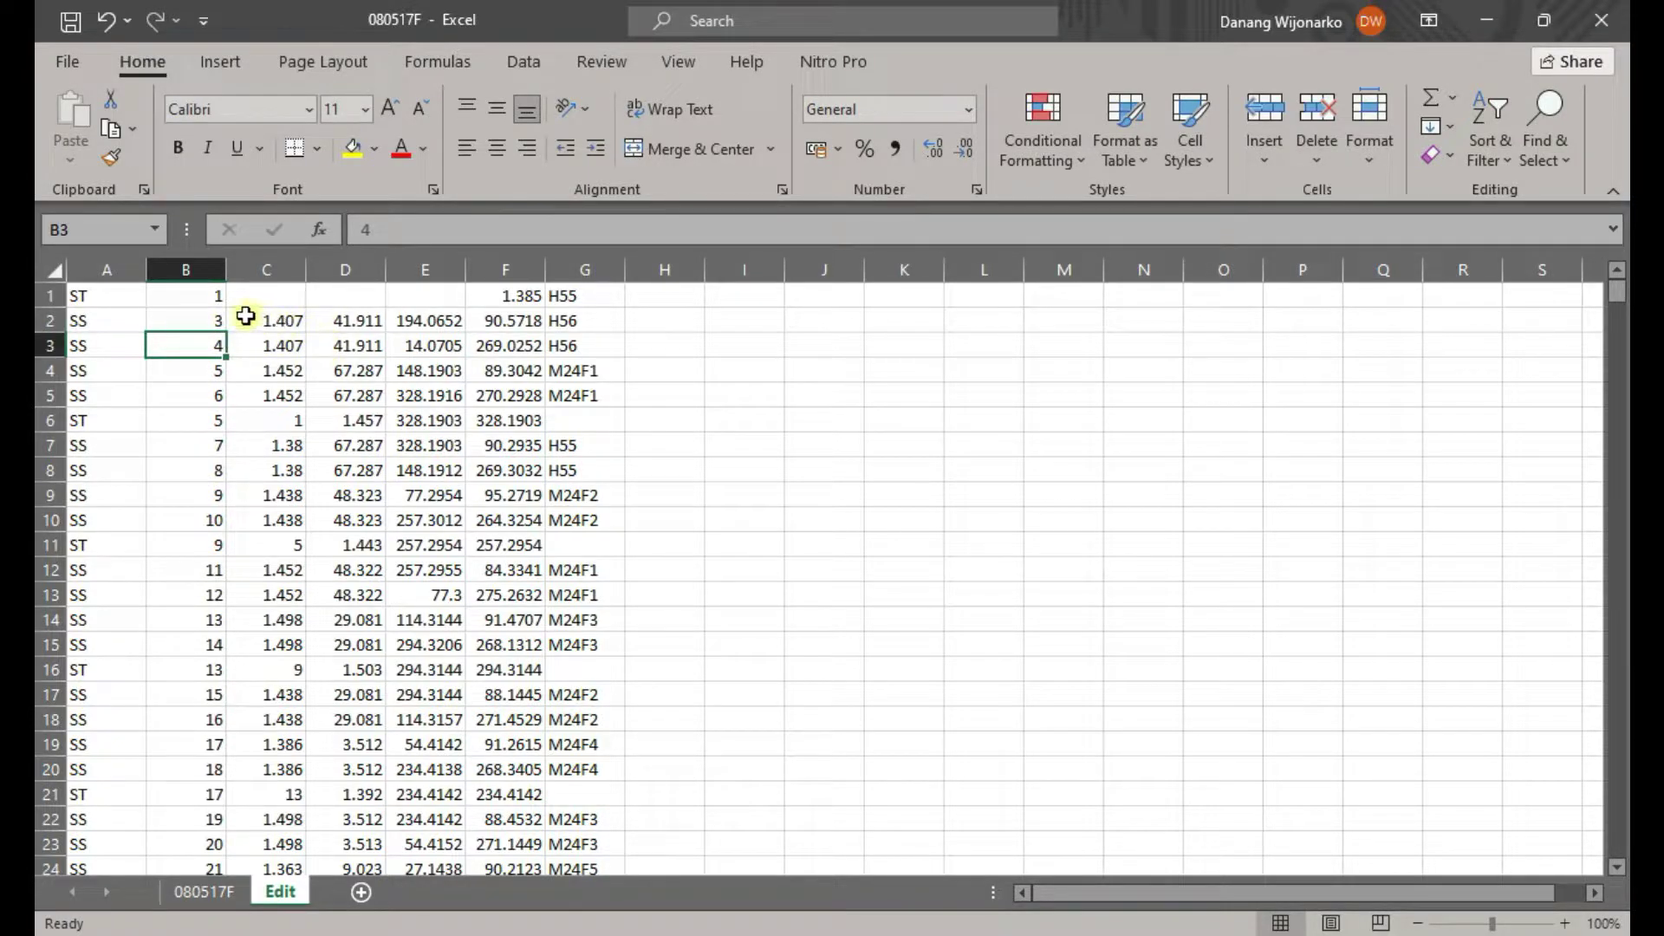
Fill the two H56 readings in B2:G3 with a light gold colour
{"action": "left_click_drag", "start_coordinate": [210, 322], "coordinate": [572, 333]}
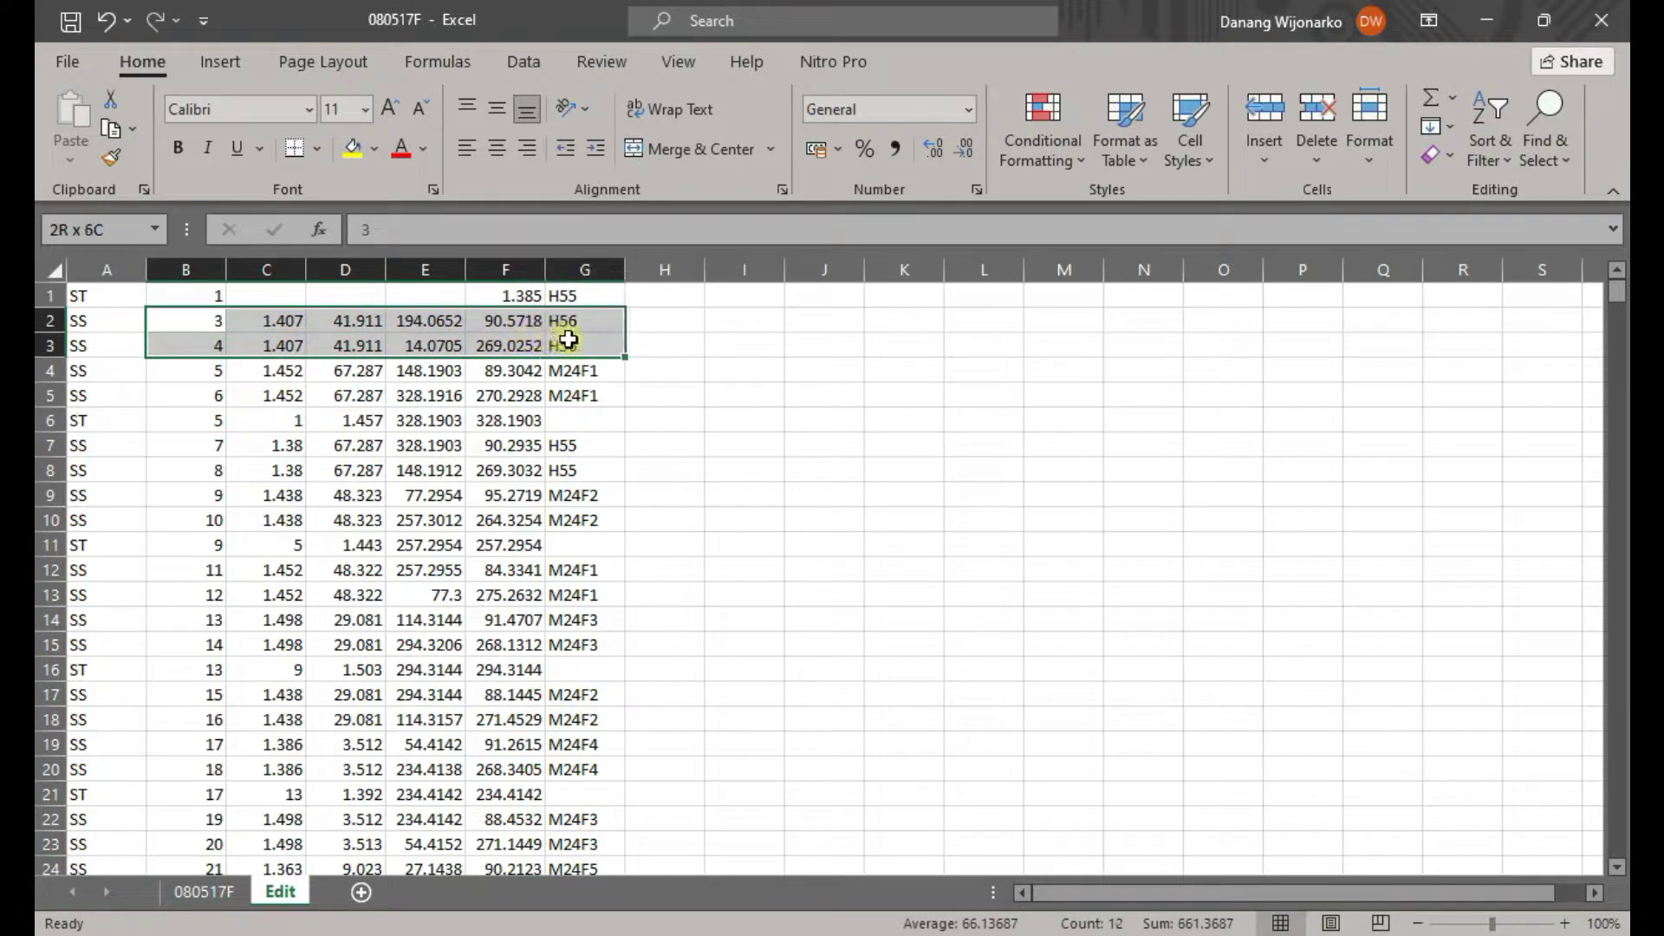
{"action": "left_click", "coordinate": [375, 149]}
{"action": "left_click", "coordinate": [503, 254]}
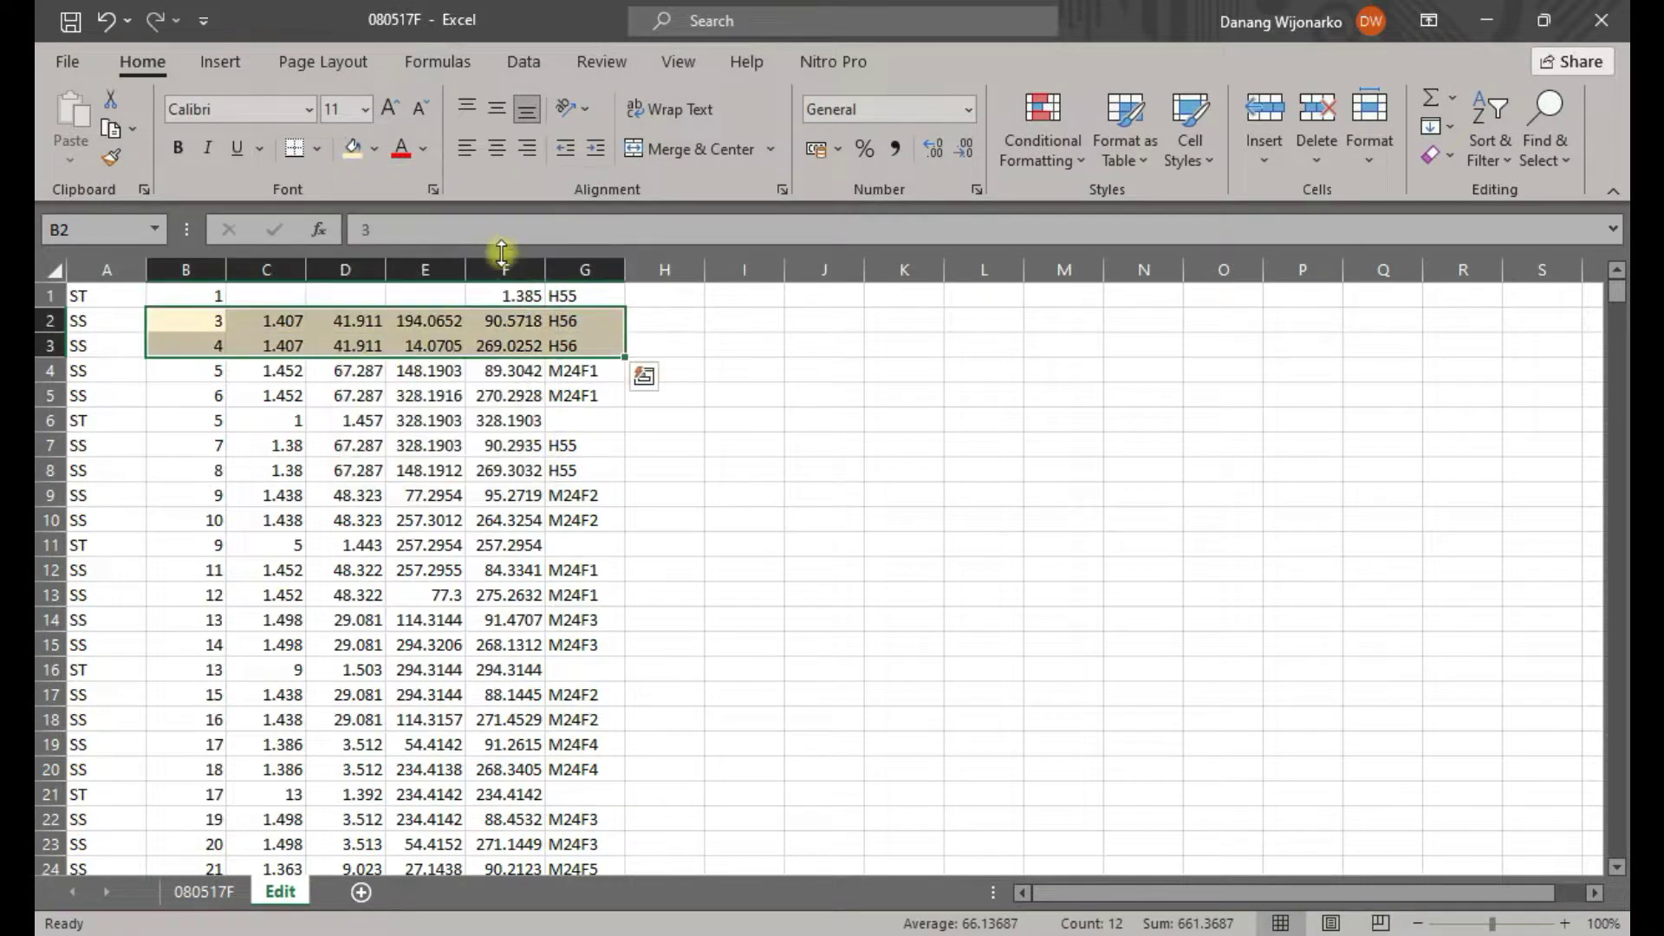
Examine the two H56 readings in rows 2 and 3, comparing their angle values and point names
{"action": "left_click", "coordinate": [585, 345]}
{"action": "left_click_drag", "start_coordinate": [196, 330], "coordinate": [583, 322]}
{"action": "left_click", "coordinate": [221, 347]}
{"action": "left_click_drag", "start_coordinate": [284, 349], "coordinate": [621, 345]}
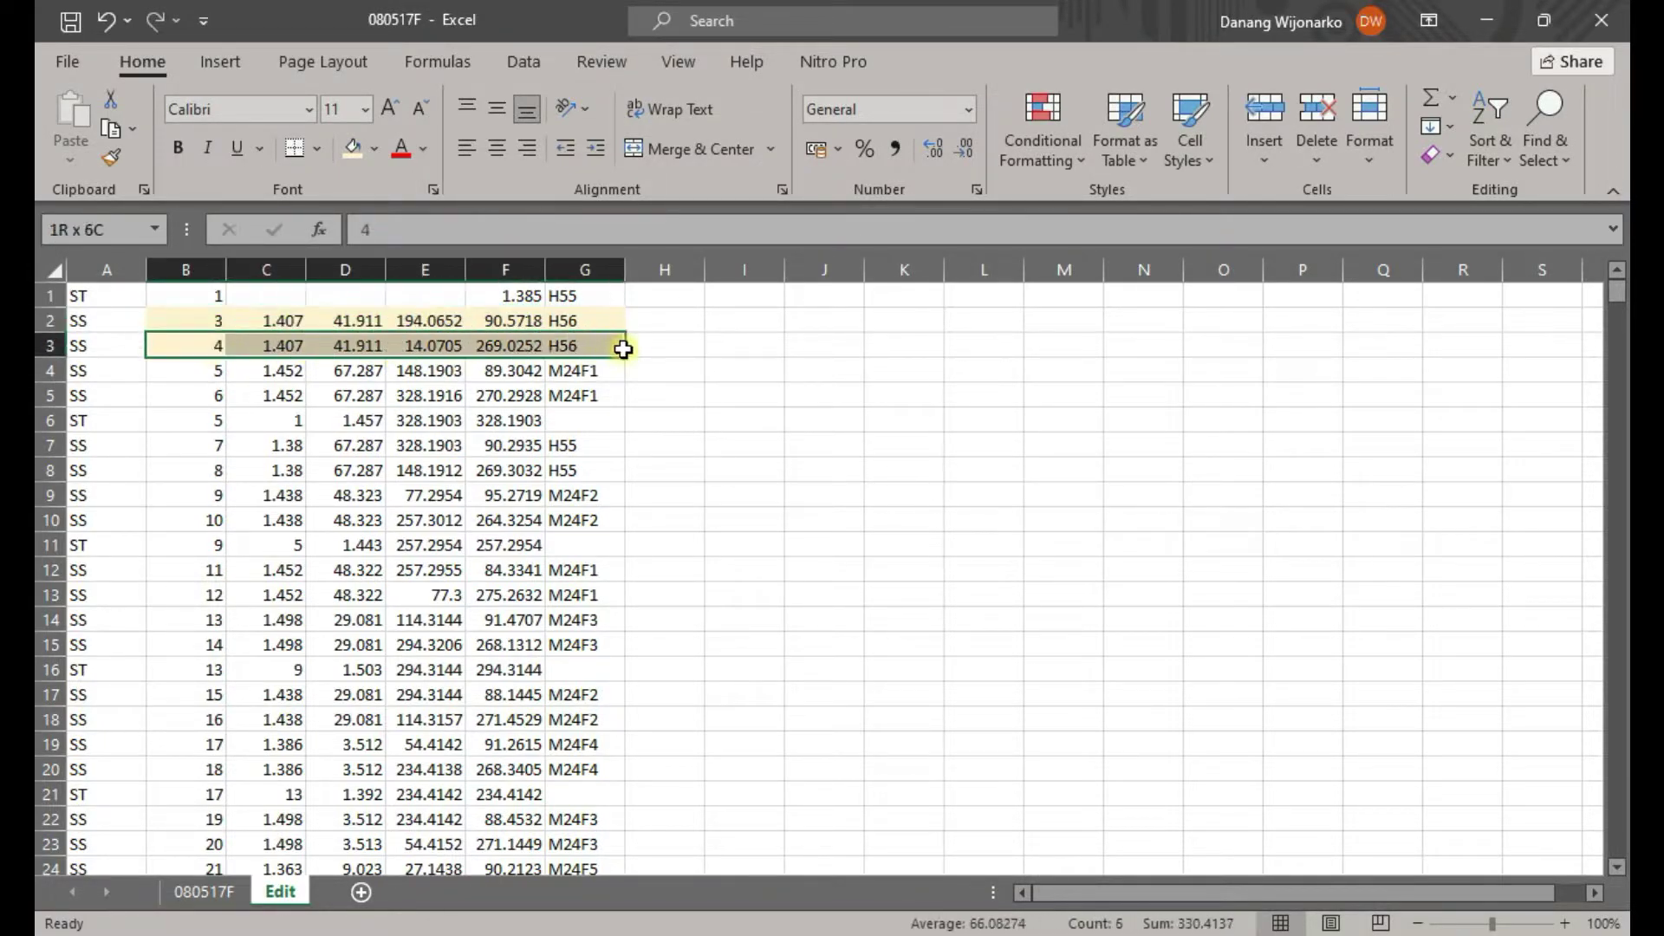
{"action": "left_click", "coordinate": [543, 340]}
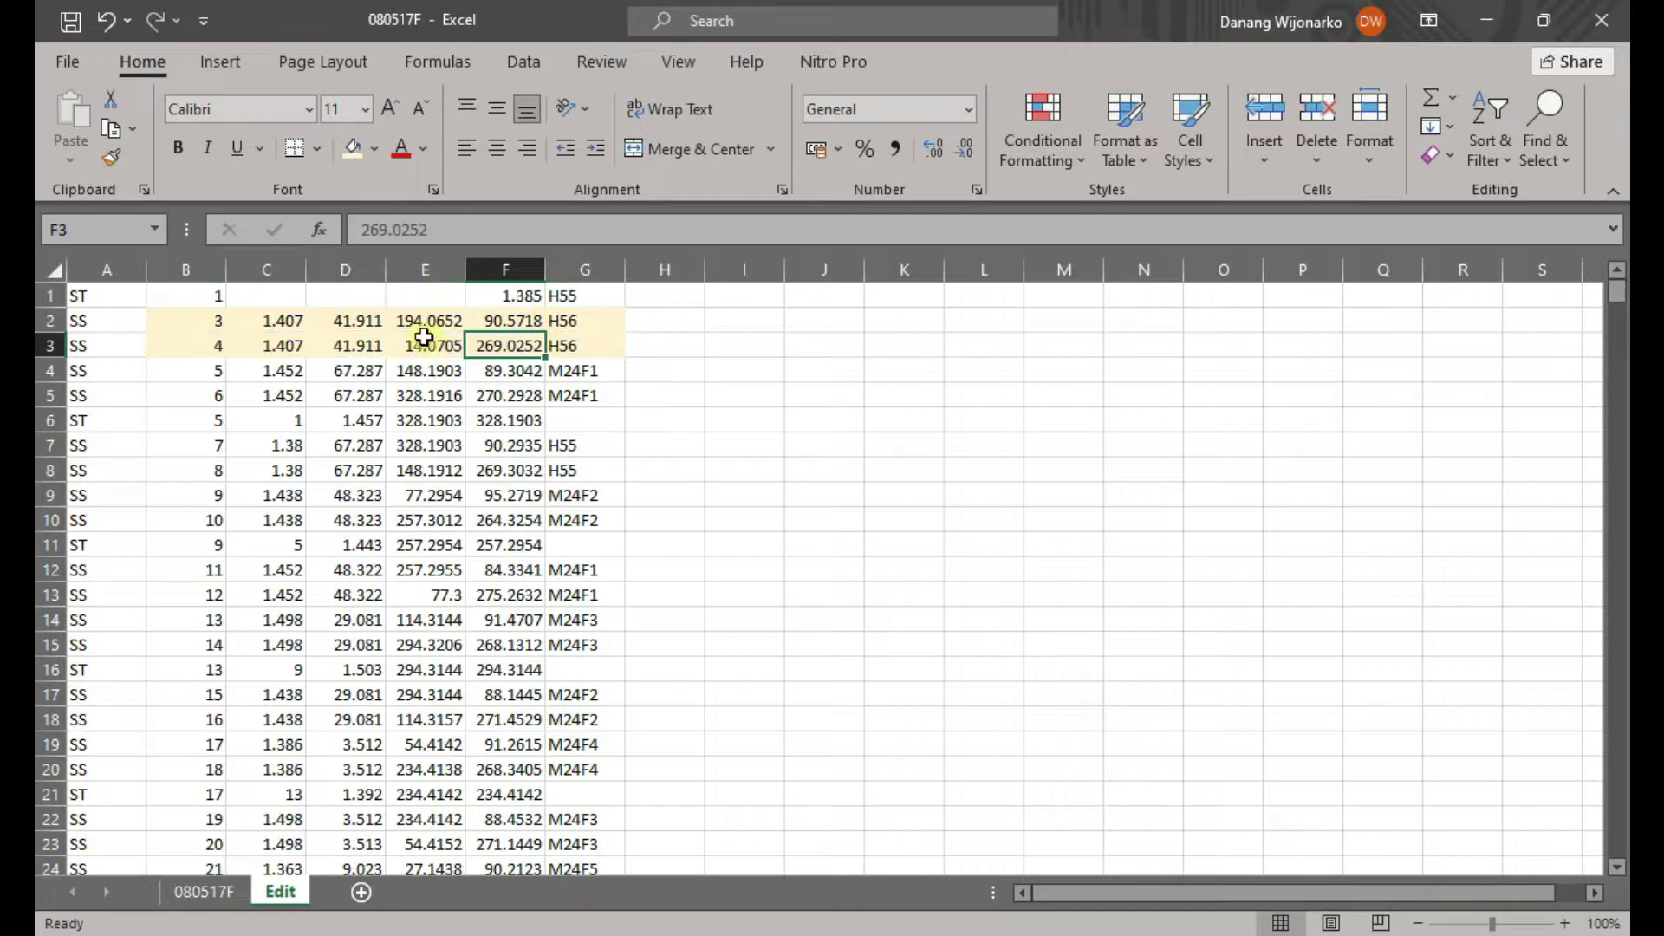
{"action": "left_click_drag", "start_coordinate": [422, 324], "coordinate": [511, 346]}
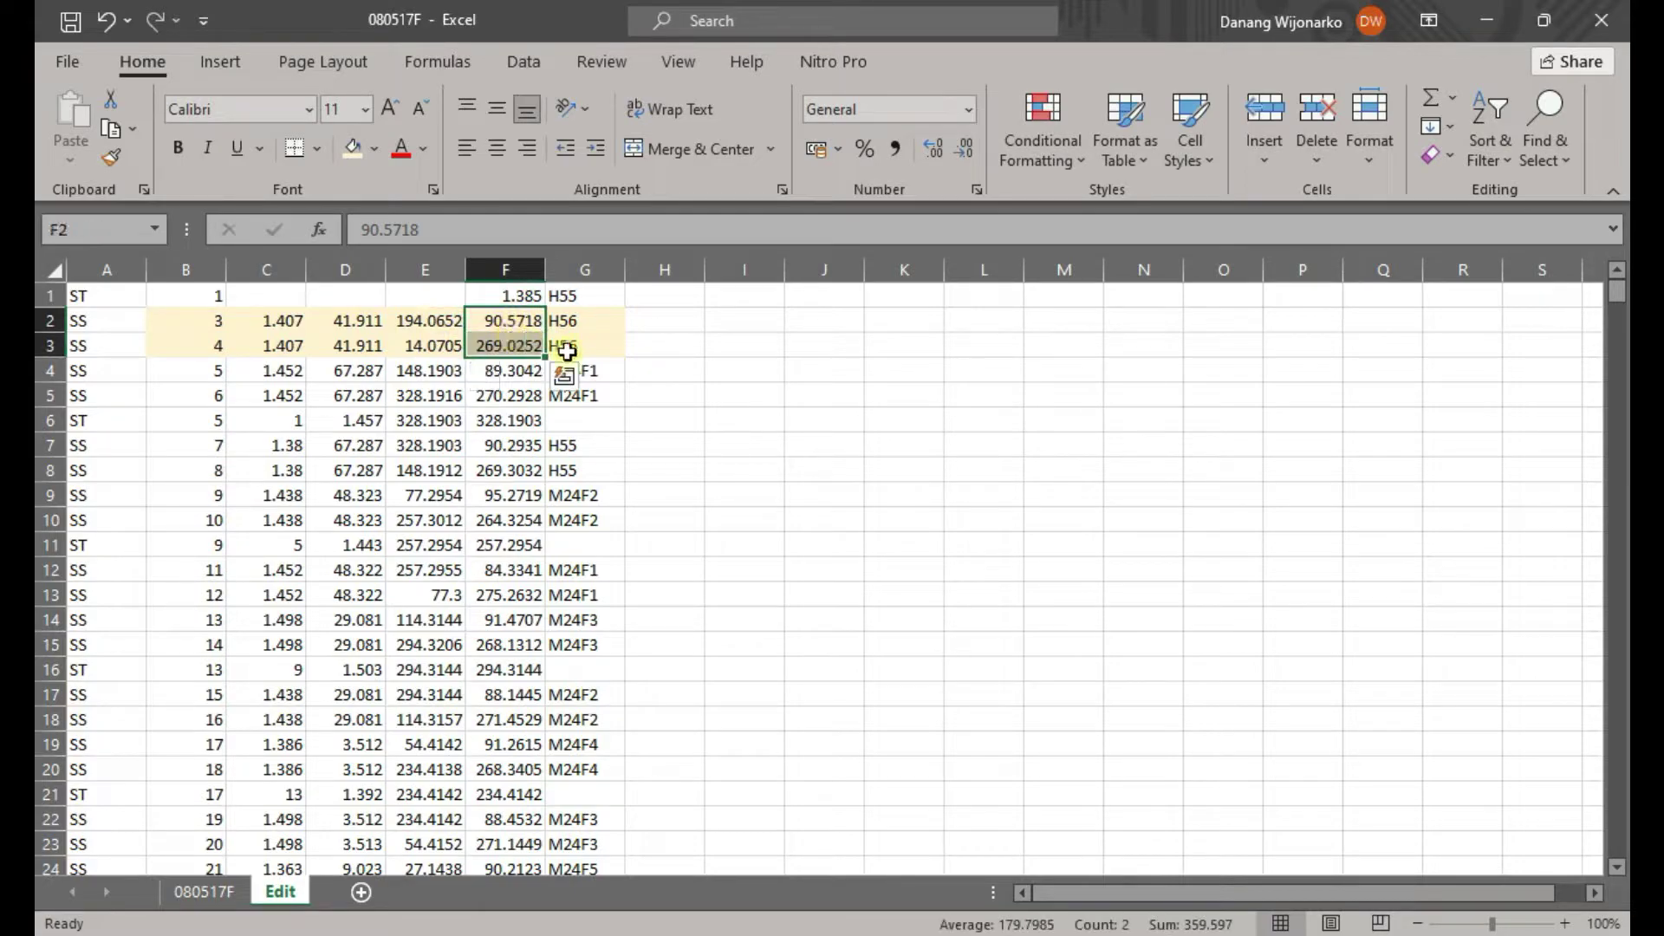
{"action": "left_click", "coordinate": [514, 325]}
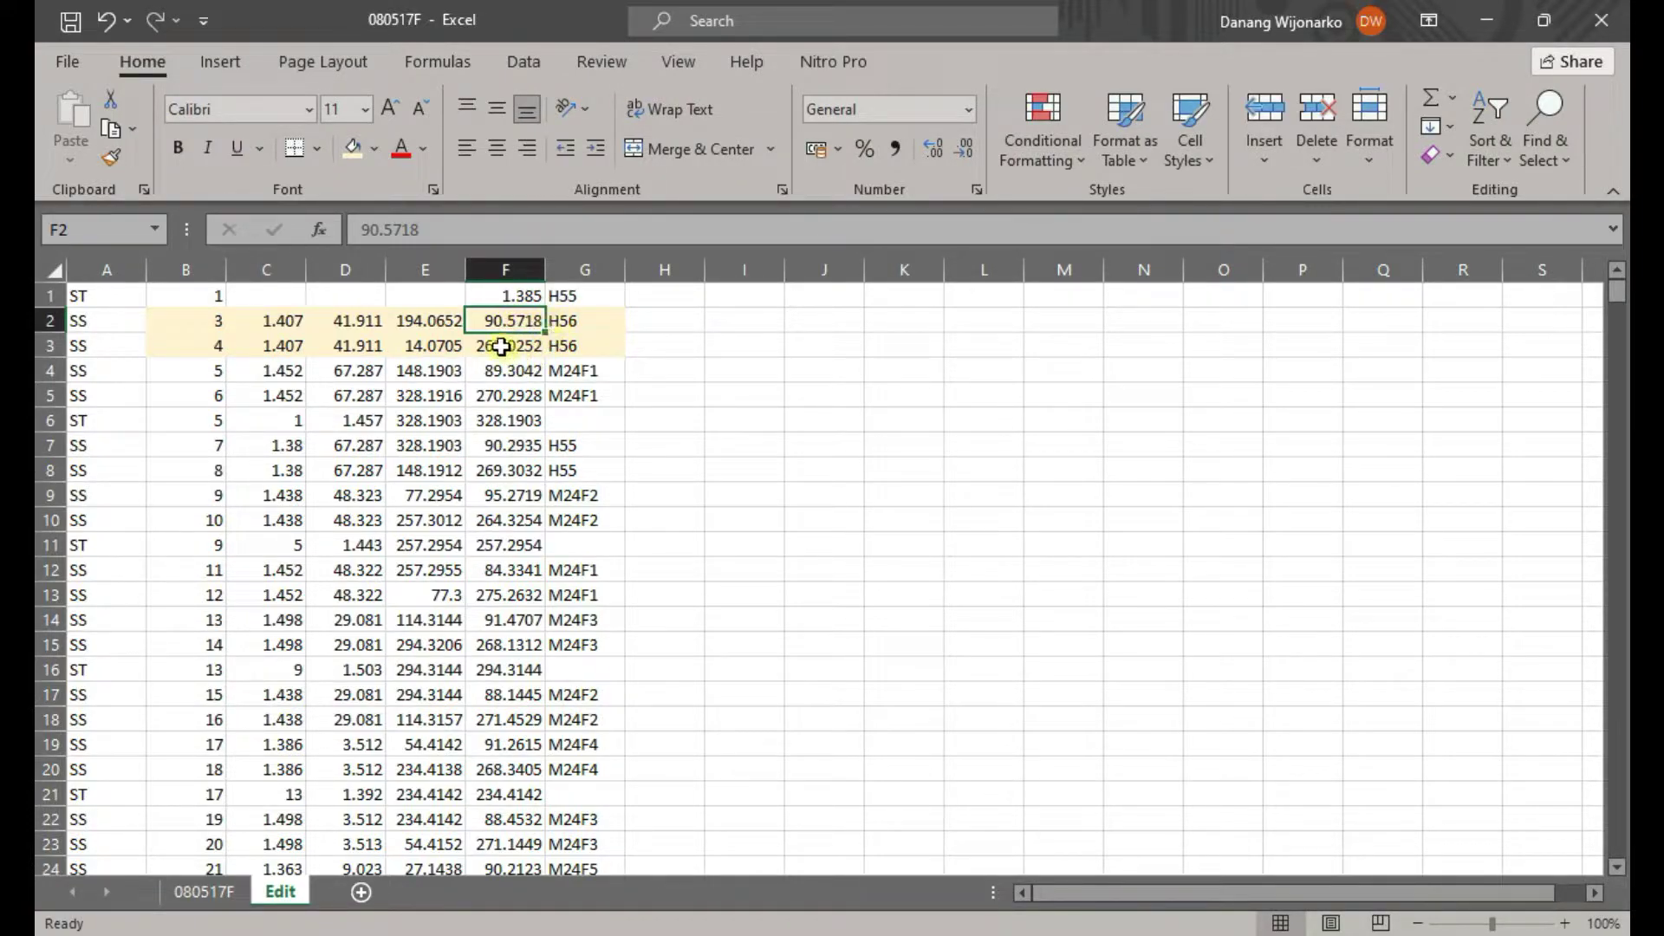
{"action": "left_click", "coordinate": [537, 344]}
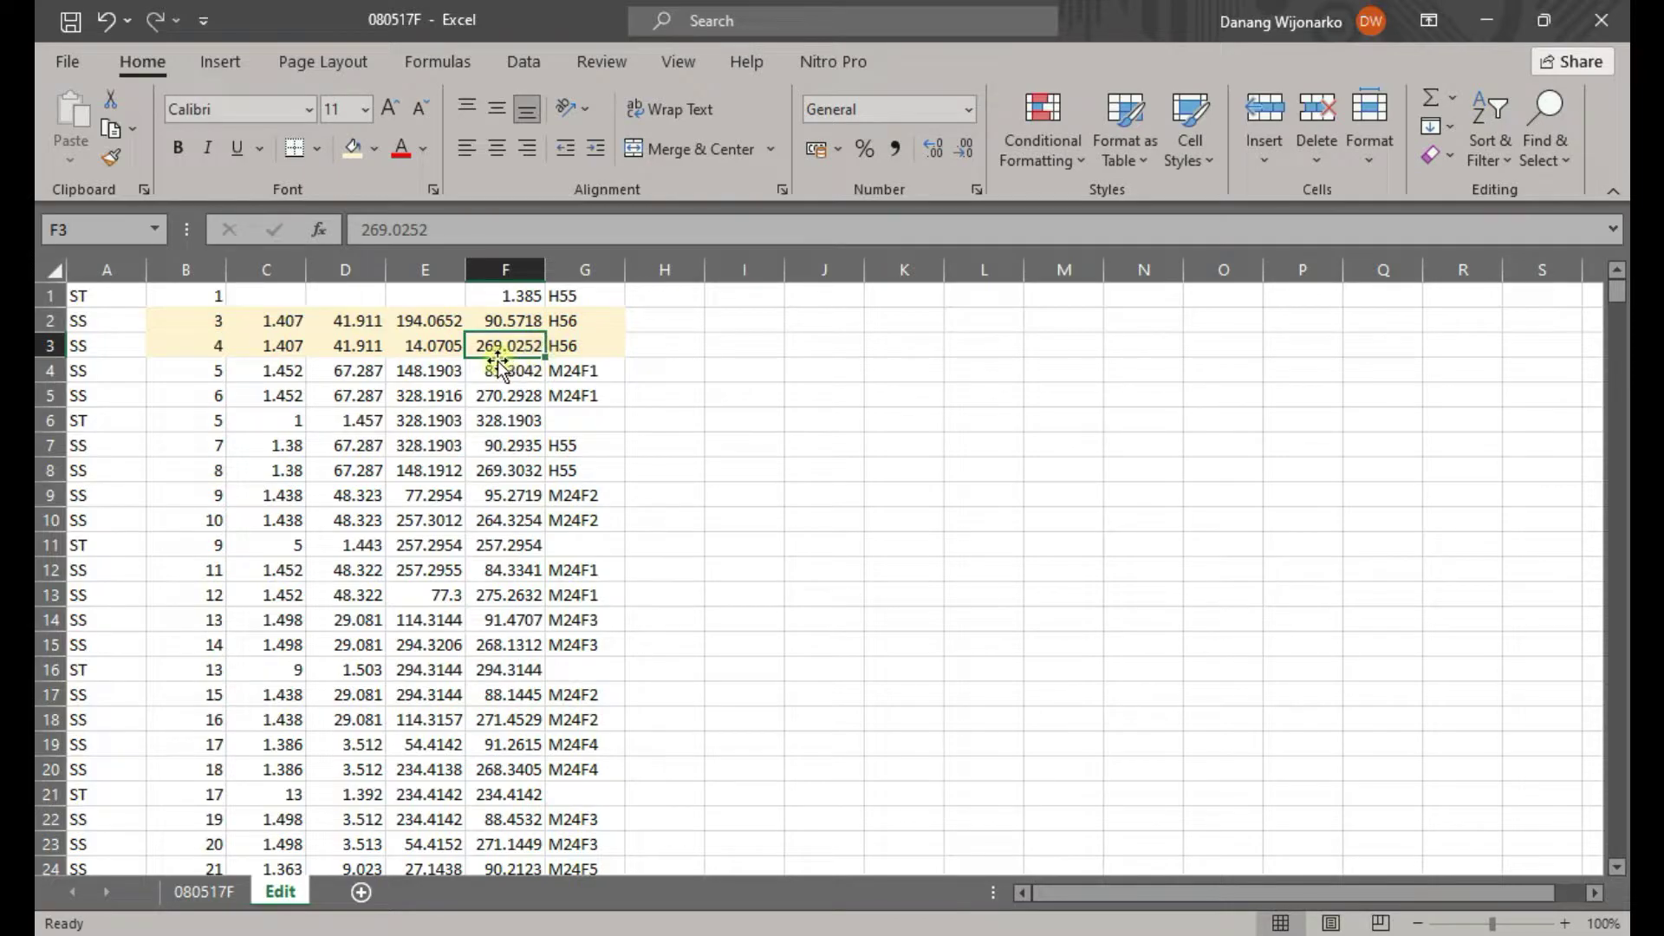
{"action": "left_click", "coordinate": [564, 345]}
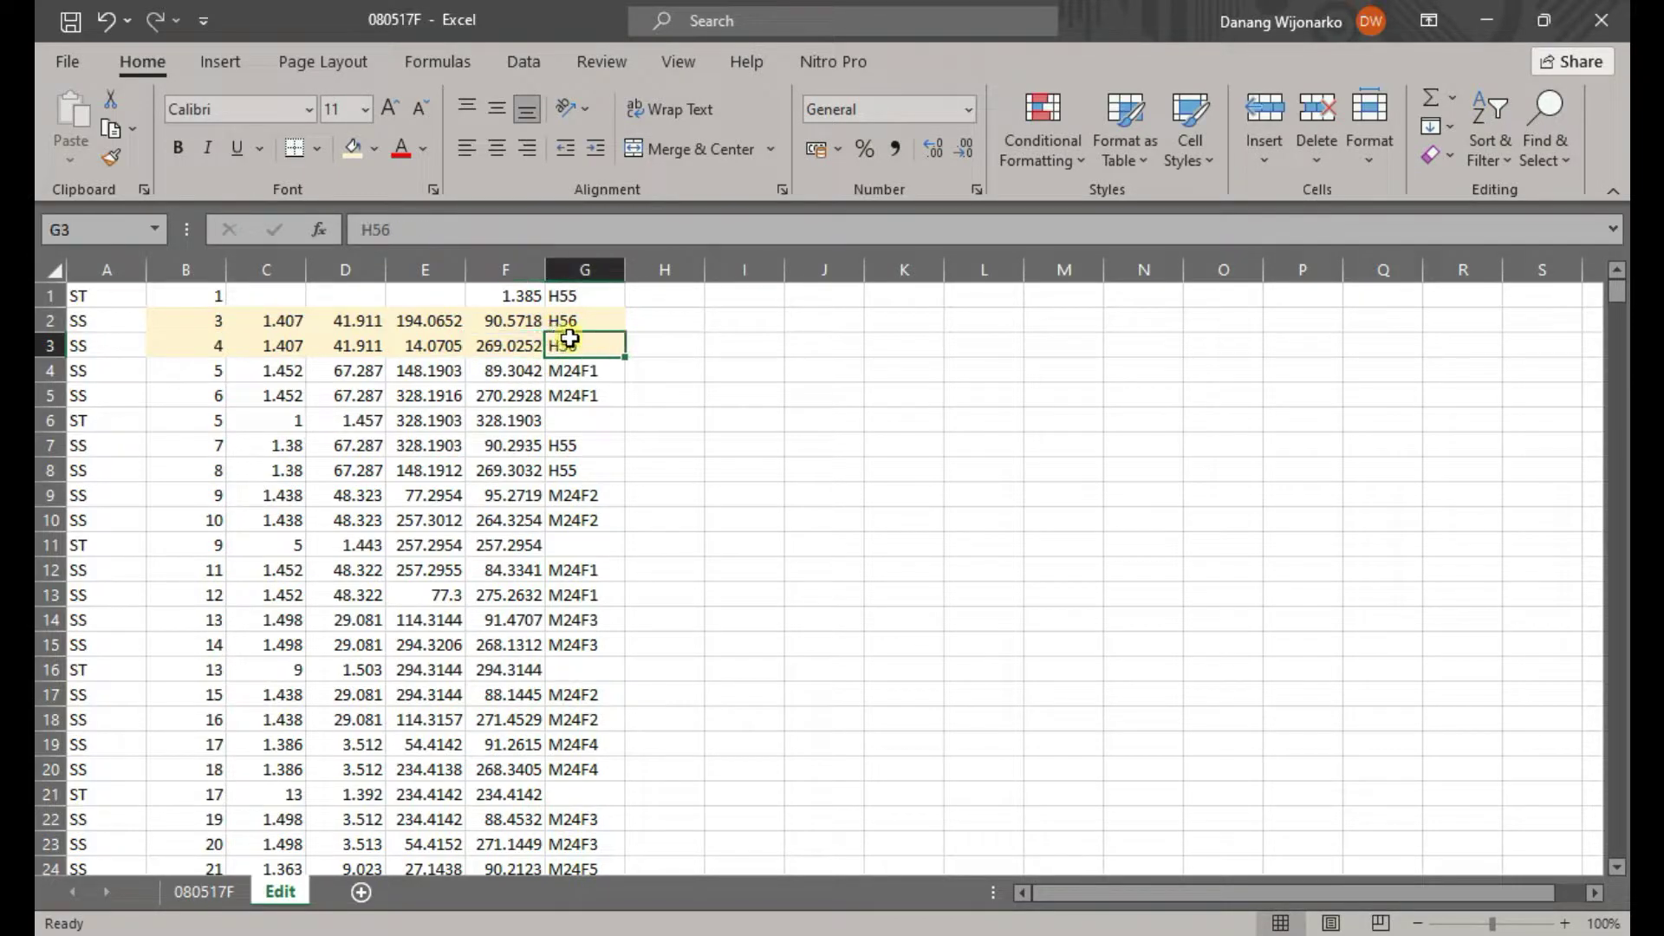
{"action": "left_click_drag", "start_coordinate": [210, 326], "coordinate": [575, 338]}
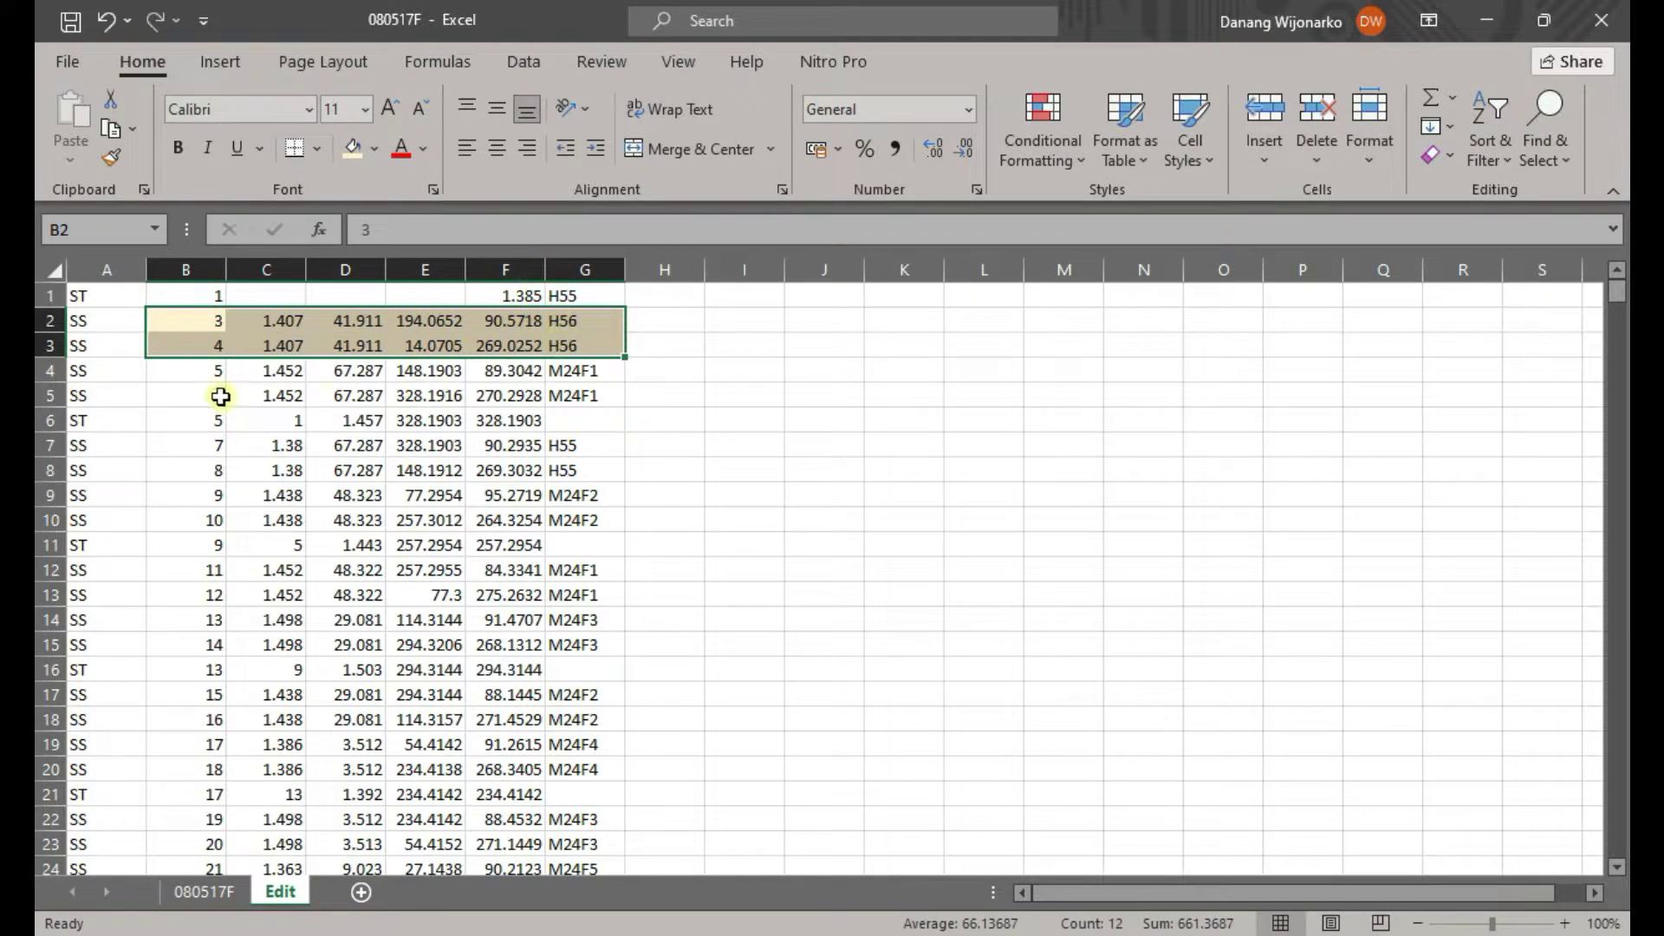
Fill the two M24F1 readings in B4:G5 with the standard light blue colour
{"action": "left_click_drag", "start_coordinate": [212, 370], "coordinate": [577, 371]}
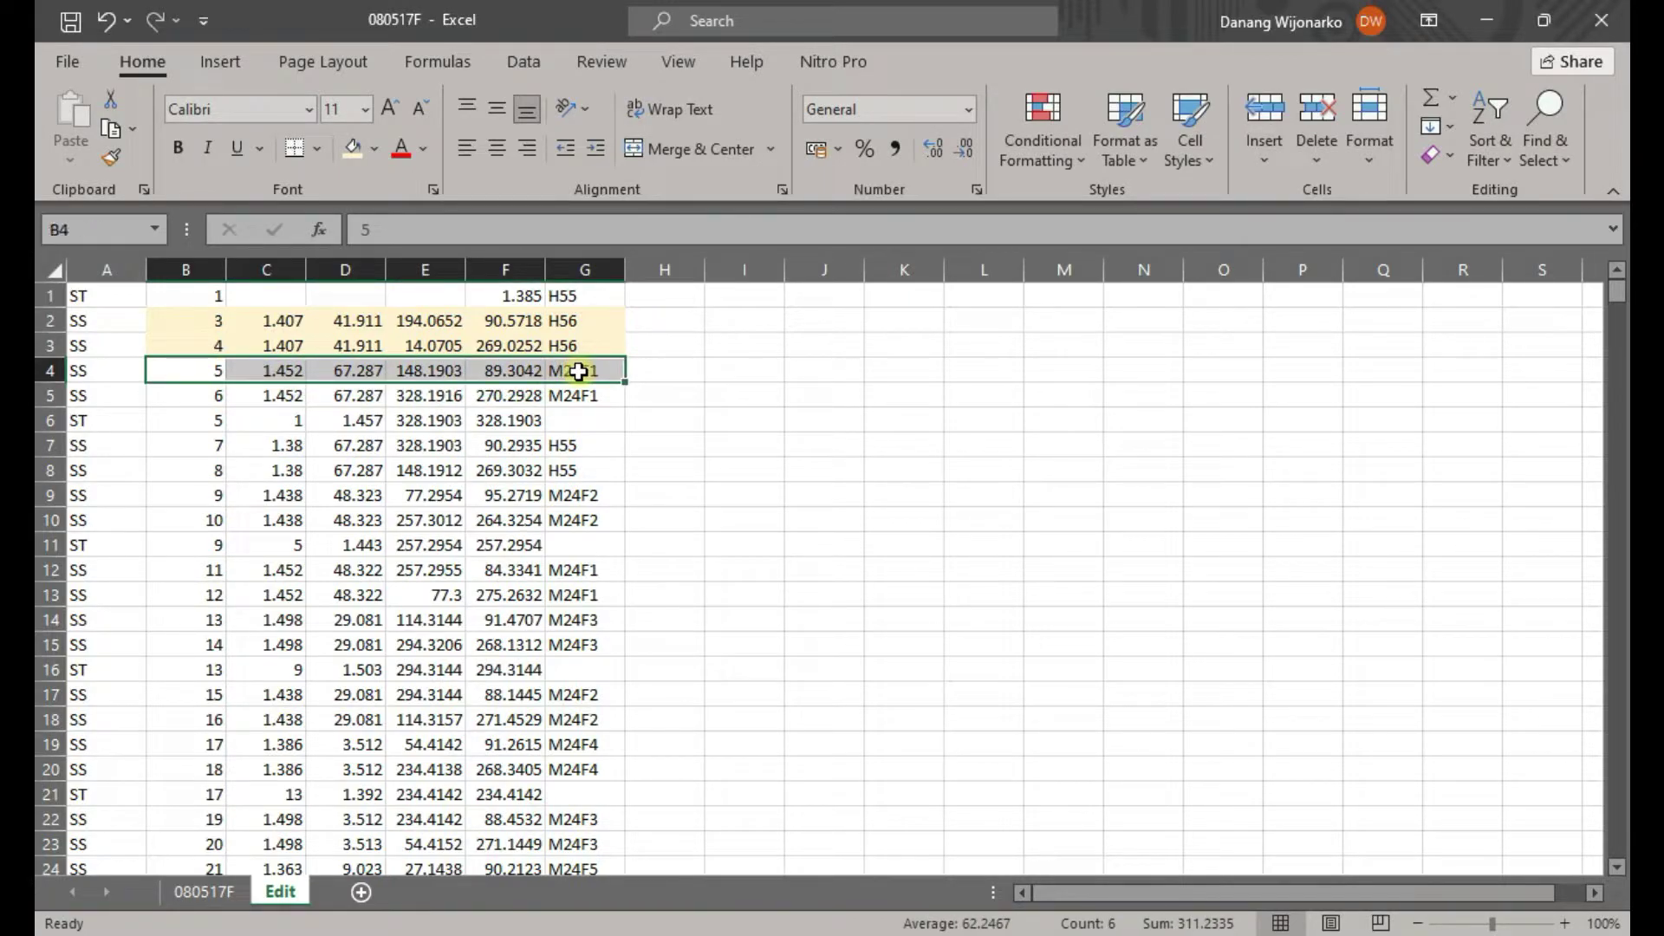
{"action": "left_click_drag", "start_coordinate": [211, 395], "coordinate": [576, 390]}
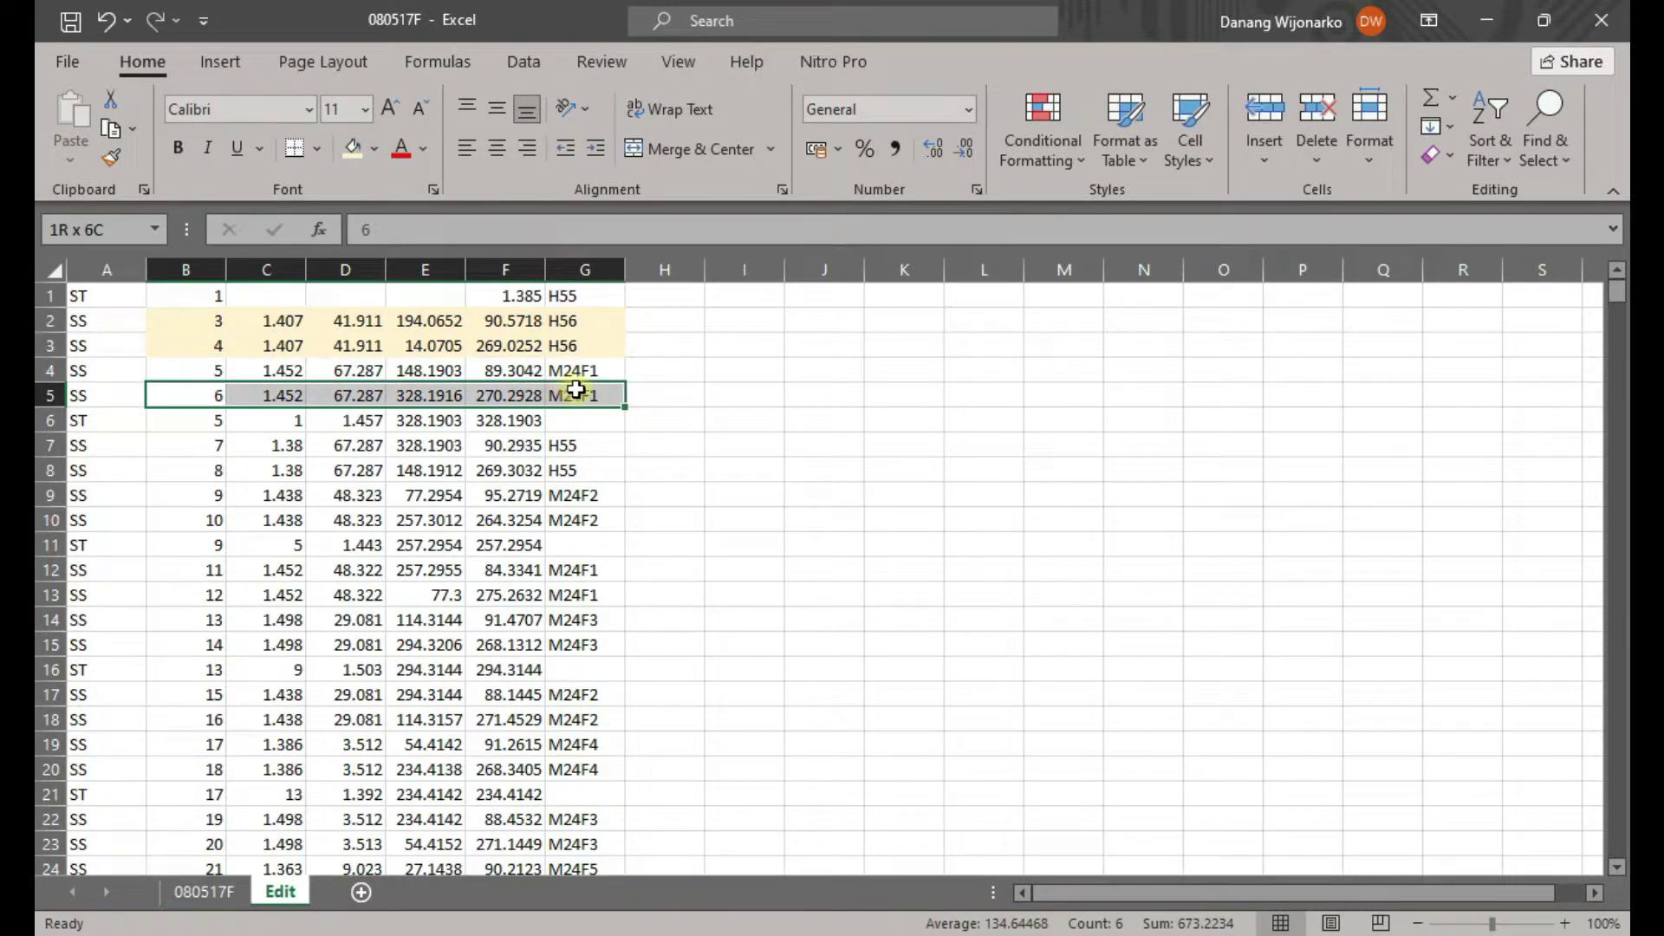
{"action": "left_click_drag", "start_coordinate": [191, 371], "coordinate": [575, 399]}
{"action": "left_click", "coordinate": [375, 151]}
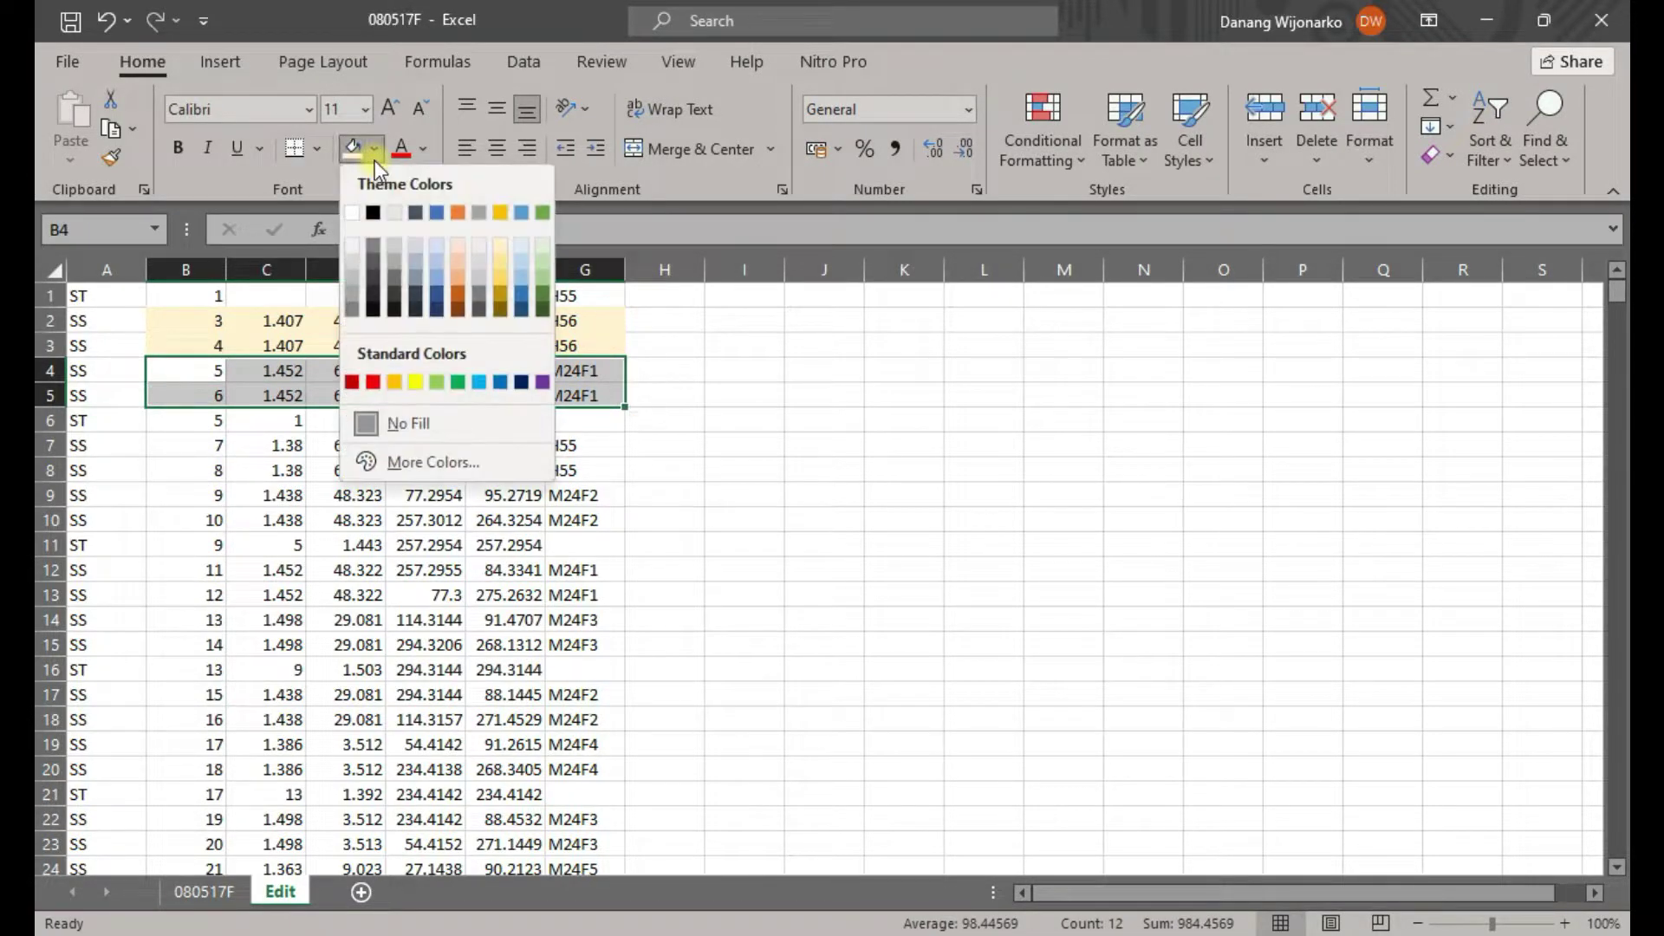
{"action": "left_click", "coordinate": [479, 382]}
Review the paired point names in column G down to the ST row 37, including the SH row
{"action": "left_click", "coordinate": [570, 443]}
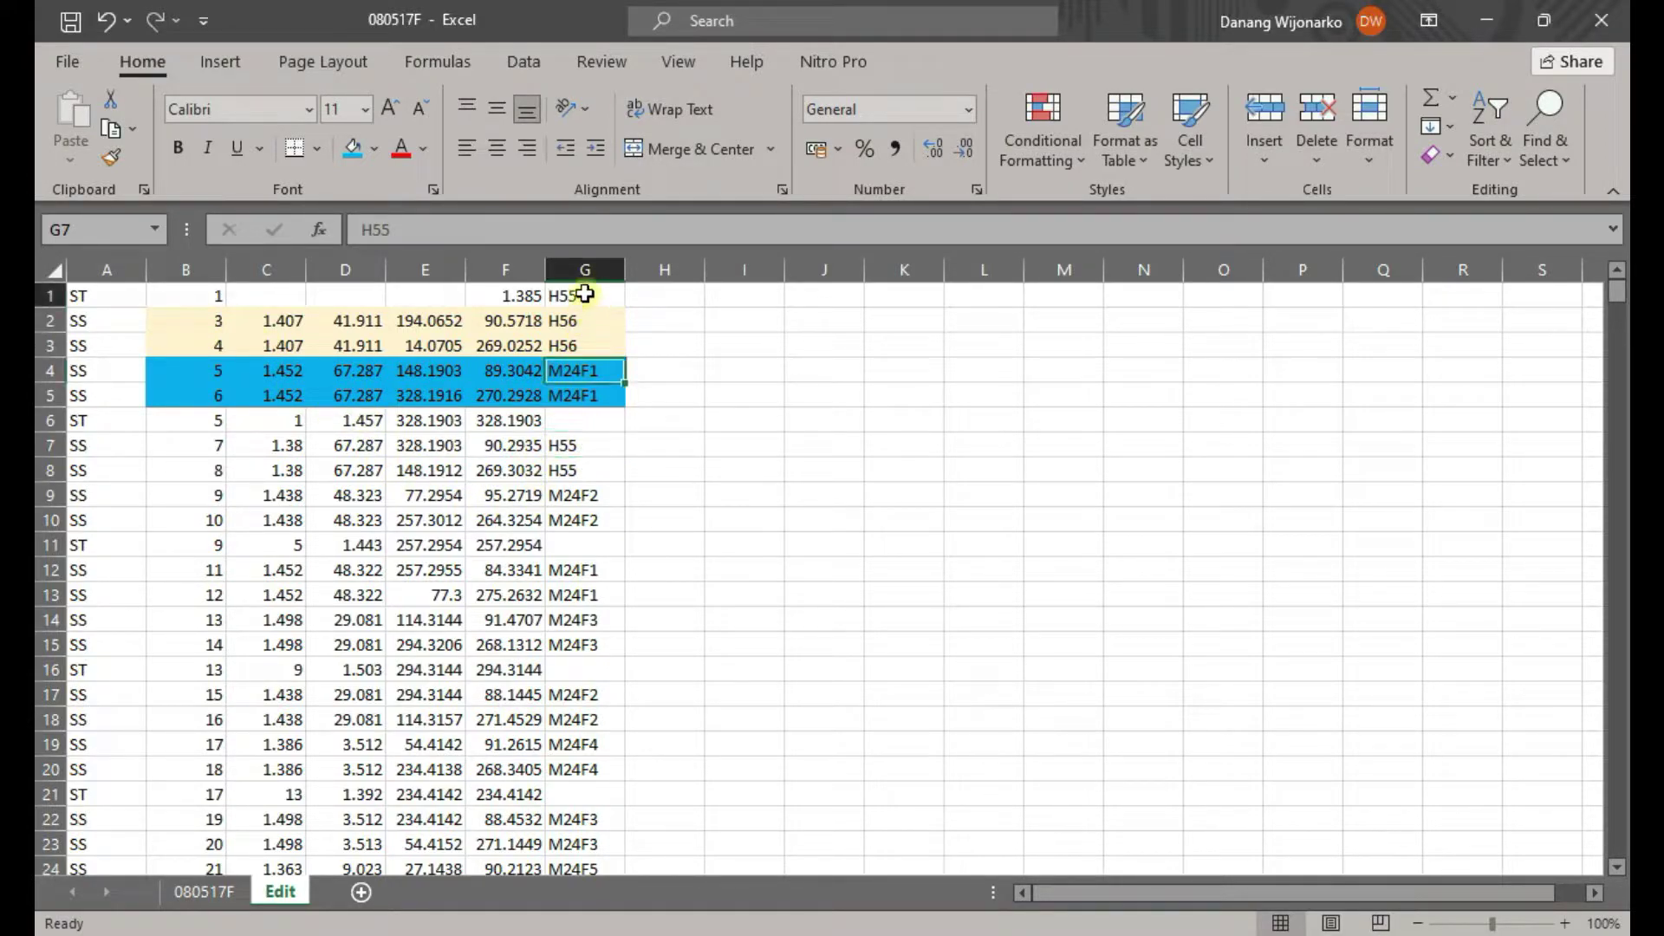
{"action": "left_click_drag", "start_coordinate": [583, 319], "coordinate": [605, 396]}
{"action": "left_click", "coordinate": [611, 470]}
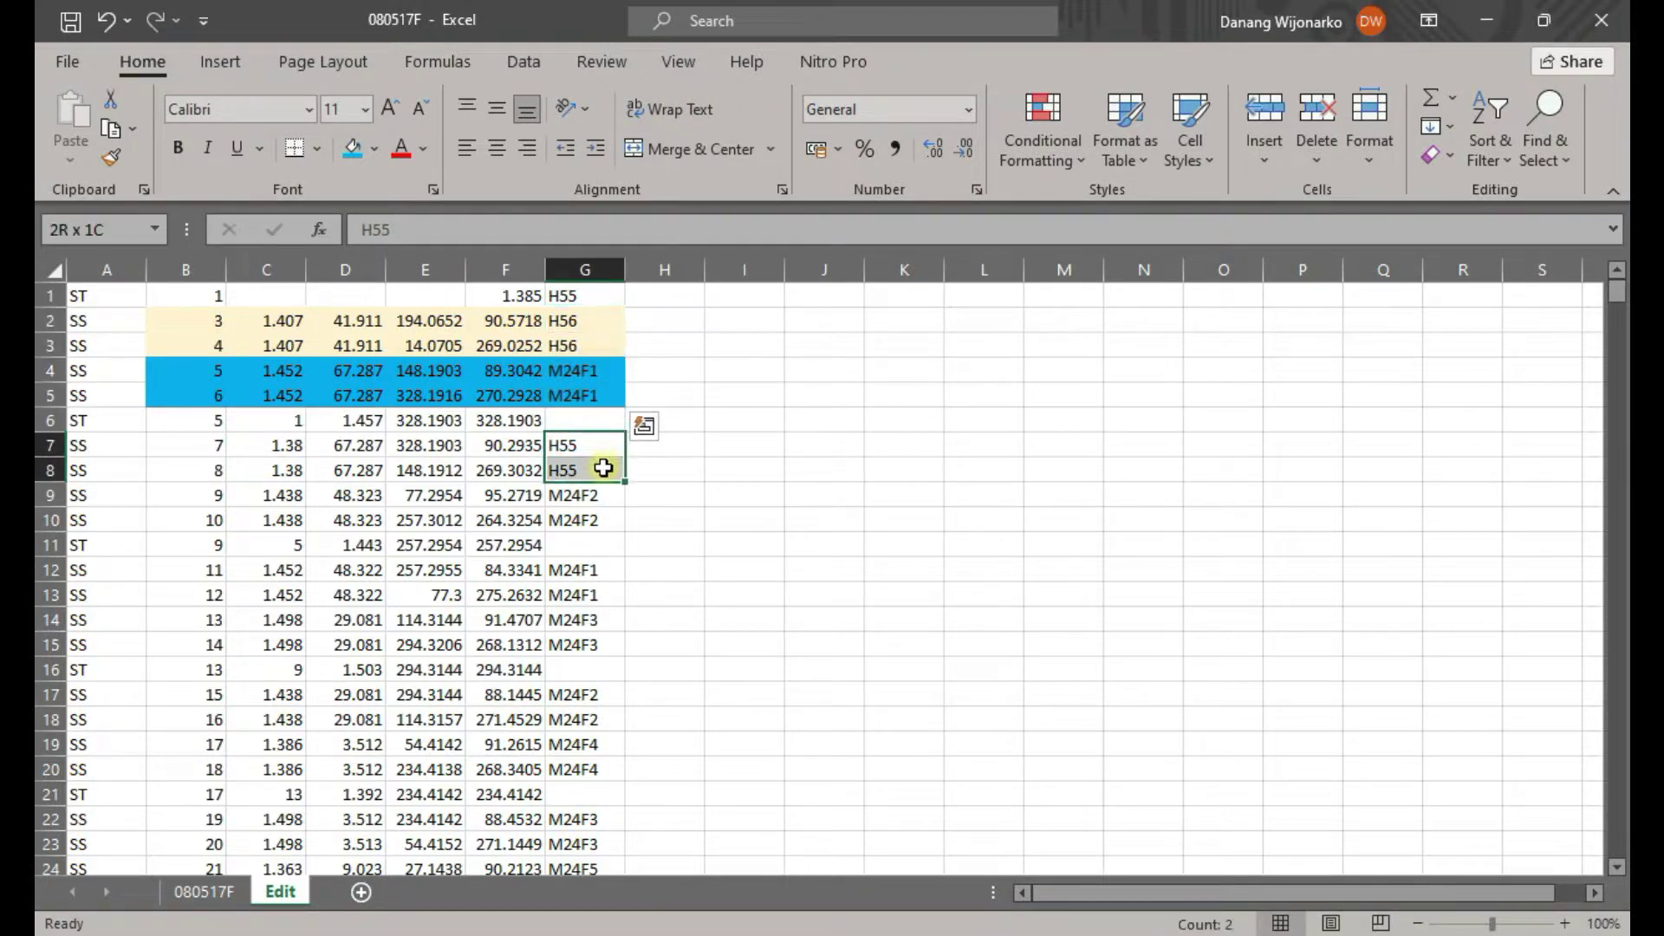
{"action": "left_click_drag", "start_coordinate": [606, 492], "coordinate": [611, 768]}
{"action": "scroll", "coordinate": [613, 676], "scroll_direction": "down", "scroll_amount": 1}
{"action": "scroll", "coordinate": [613, 676], "scroll_direction": "down", "scroll_amount": 6}
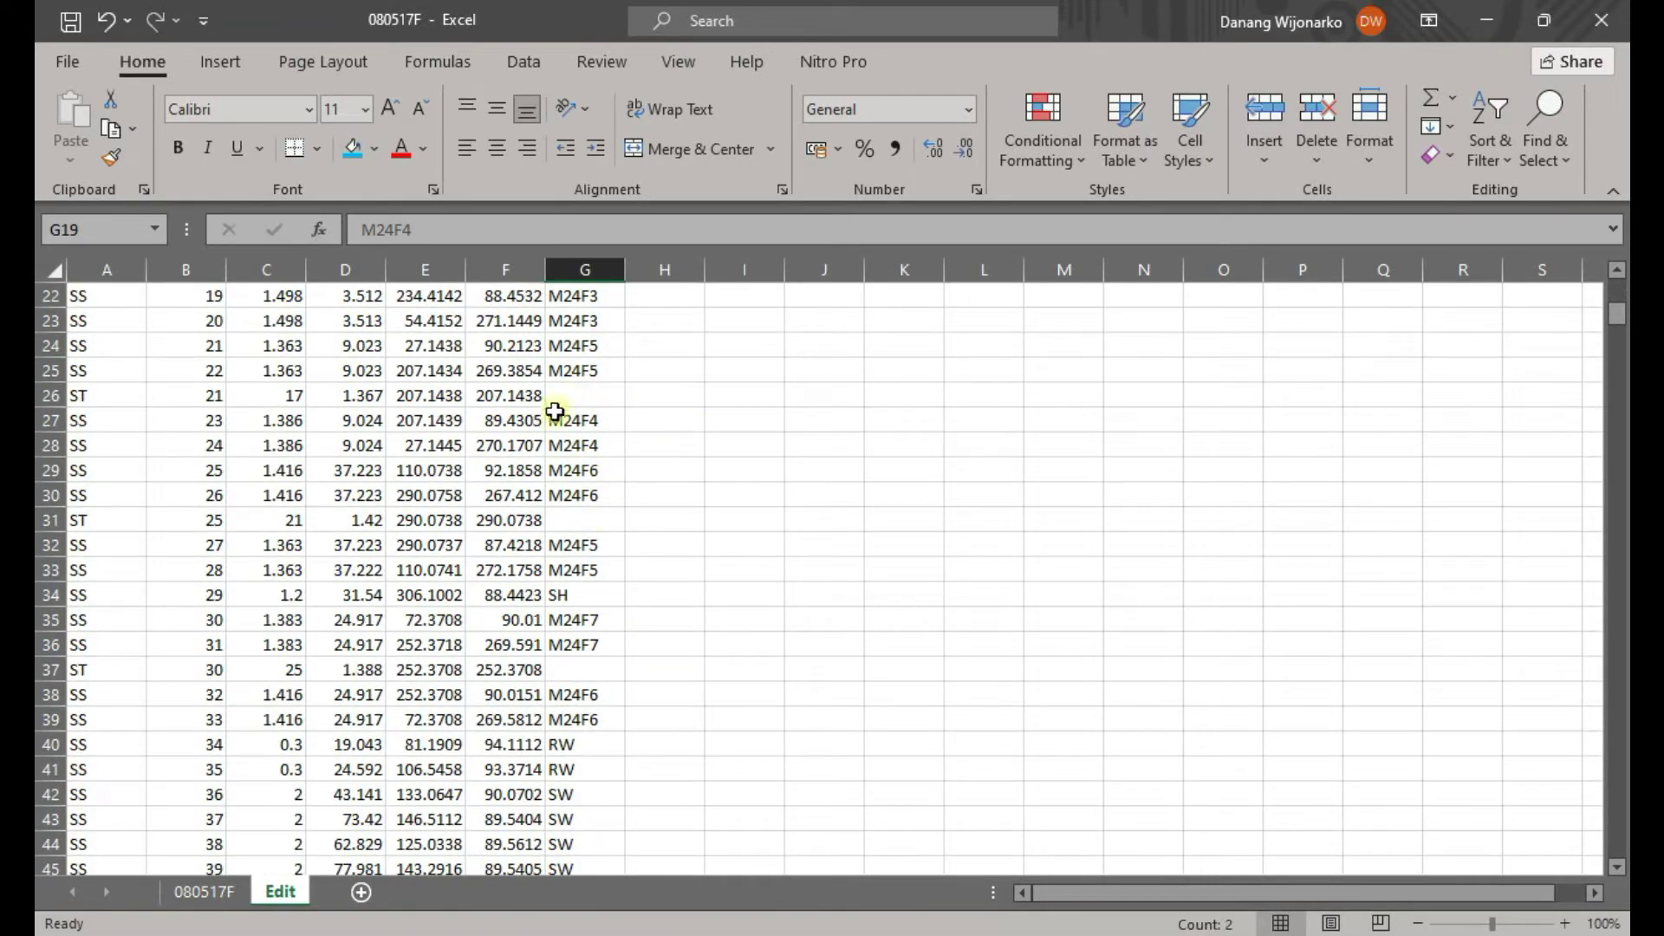
{"action": "left_click", "coordinate": [609, 667]}
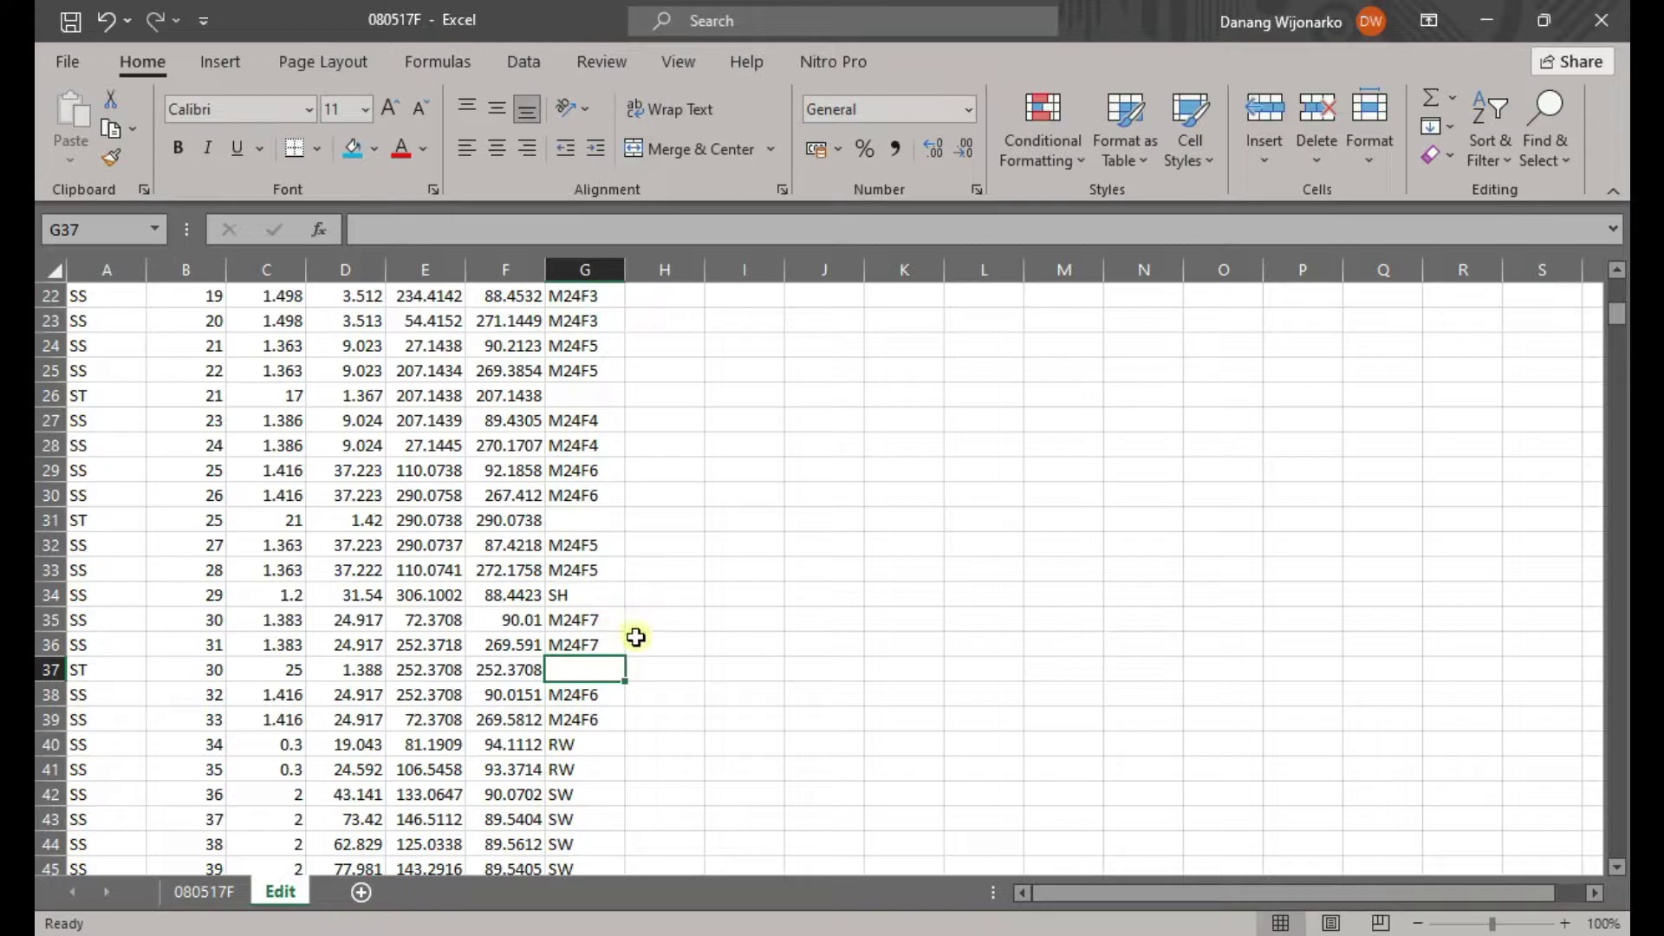
{"action": "scroll", "coordinate": [592, 642], "scroll_direction": "up", "scroll_amount": 1}
{"action": "left_click", "coordinate": [611, 694]}
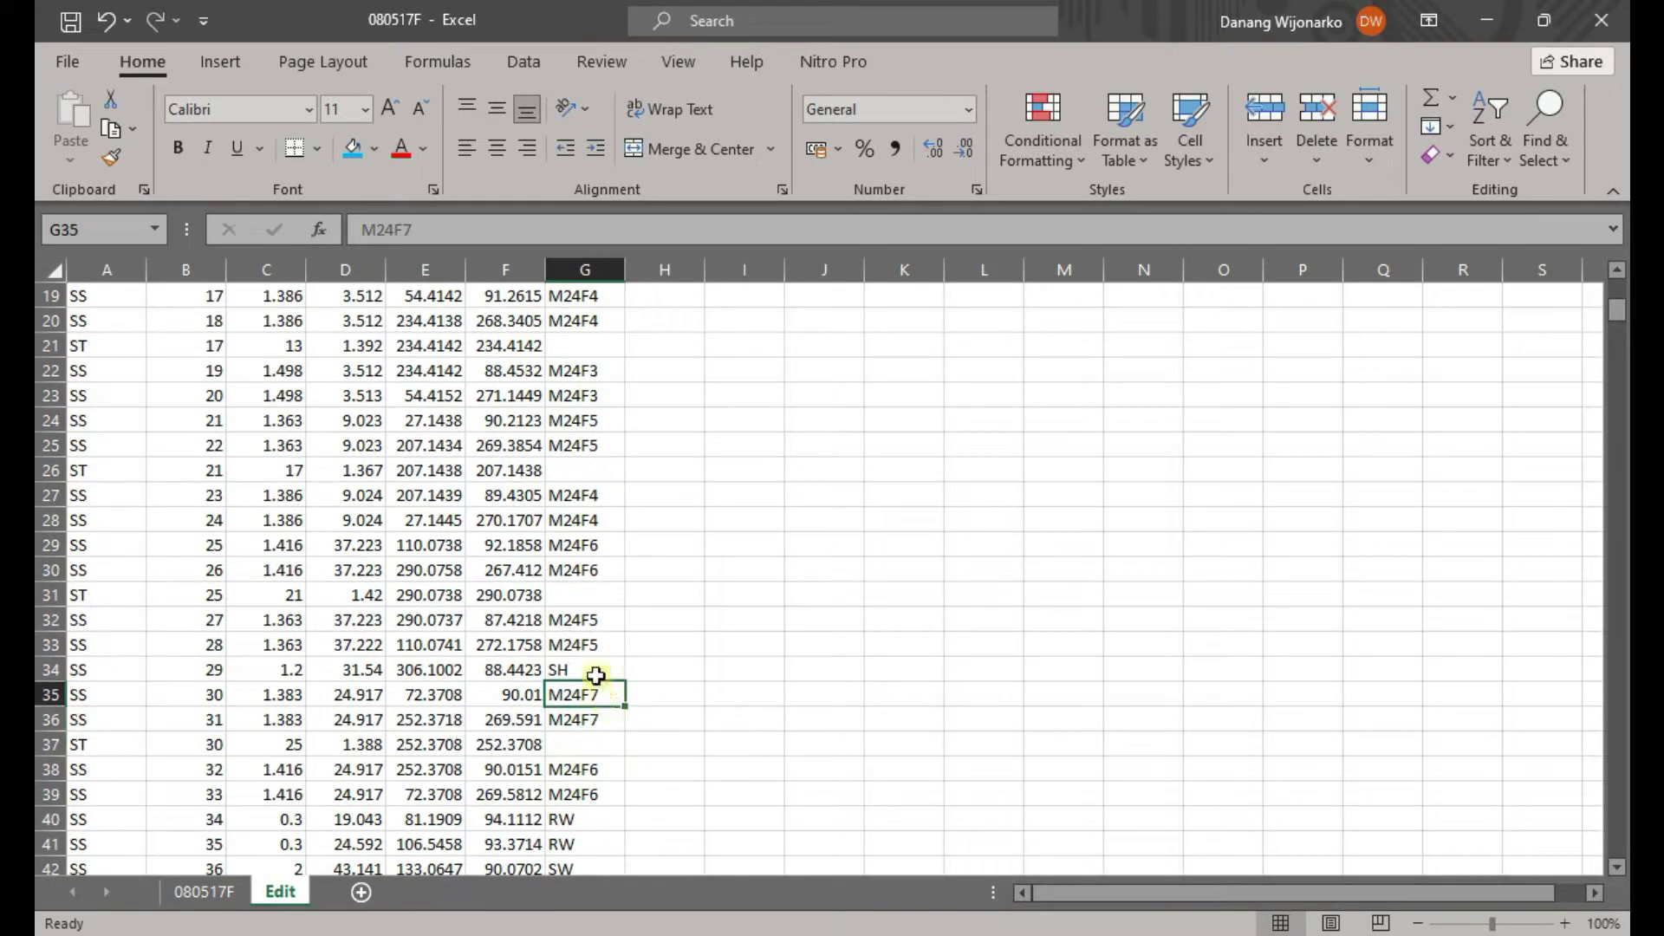
{"action": "left_click", "coordinate": [606, 667]}
{"action": "scroll", "coordinate": [594, 637], "scroll_direction": "up", "scroll_amount": 6}
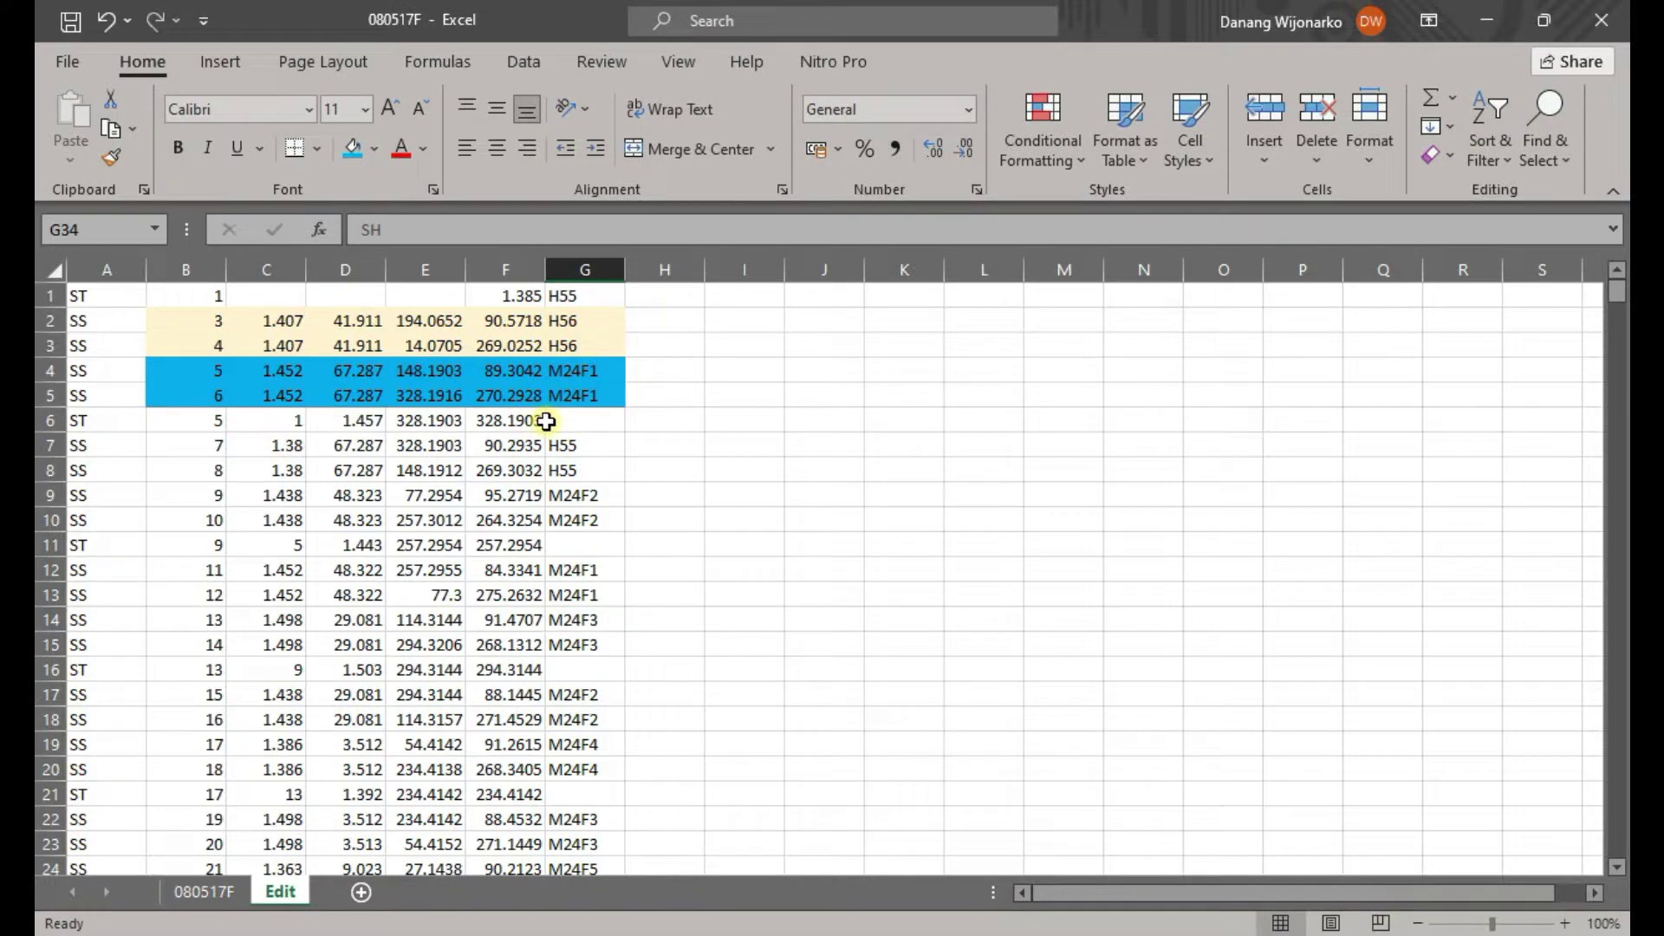
Clear the two angle values in E6:F6 and move the ST row's 1.457 value from D6 to F6
{"action": "left_click", "coordinate": [368, 422]}
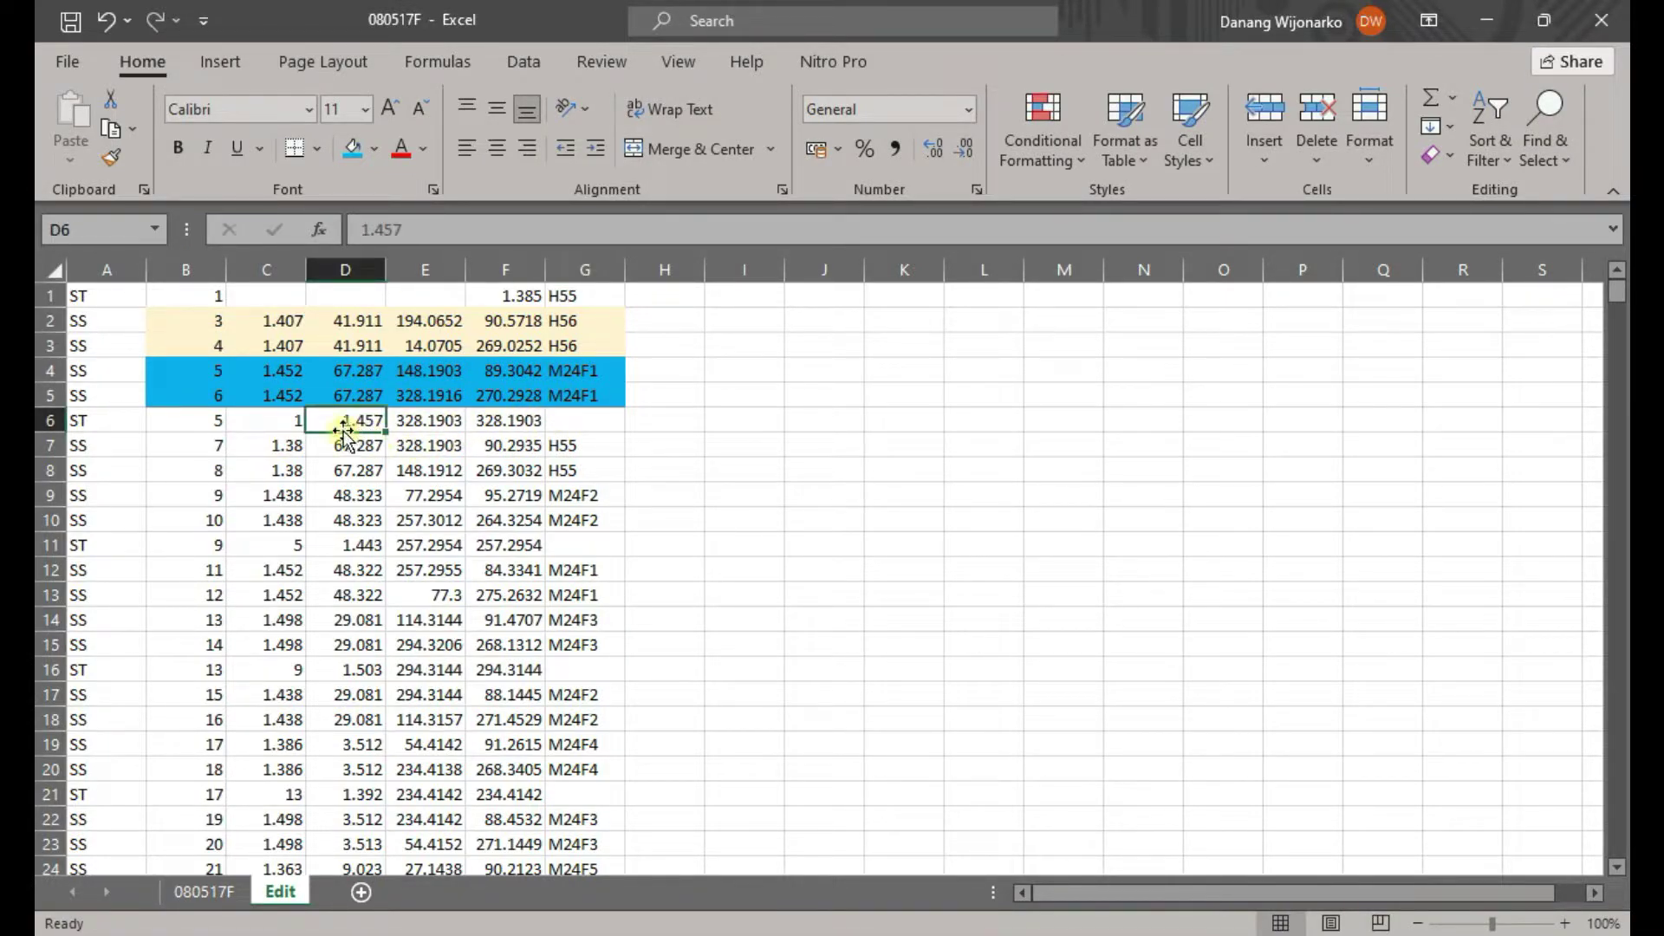
{"action": "left_click", "coordinate": [438, 420]}
{"action": "left_click_drag", "start_coordinate": [477, 421], "coordinate": [510, 420]}
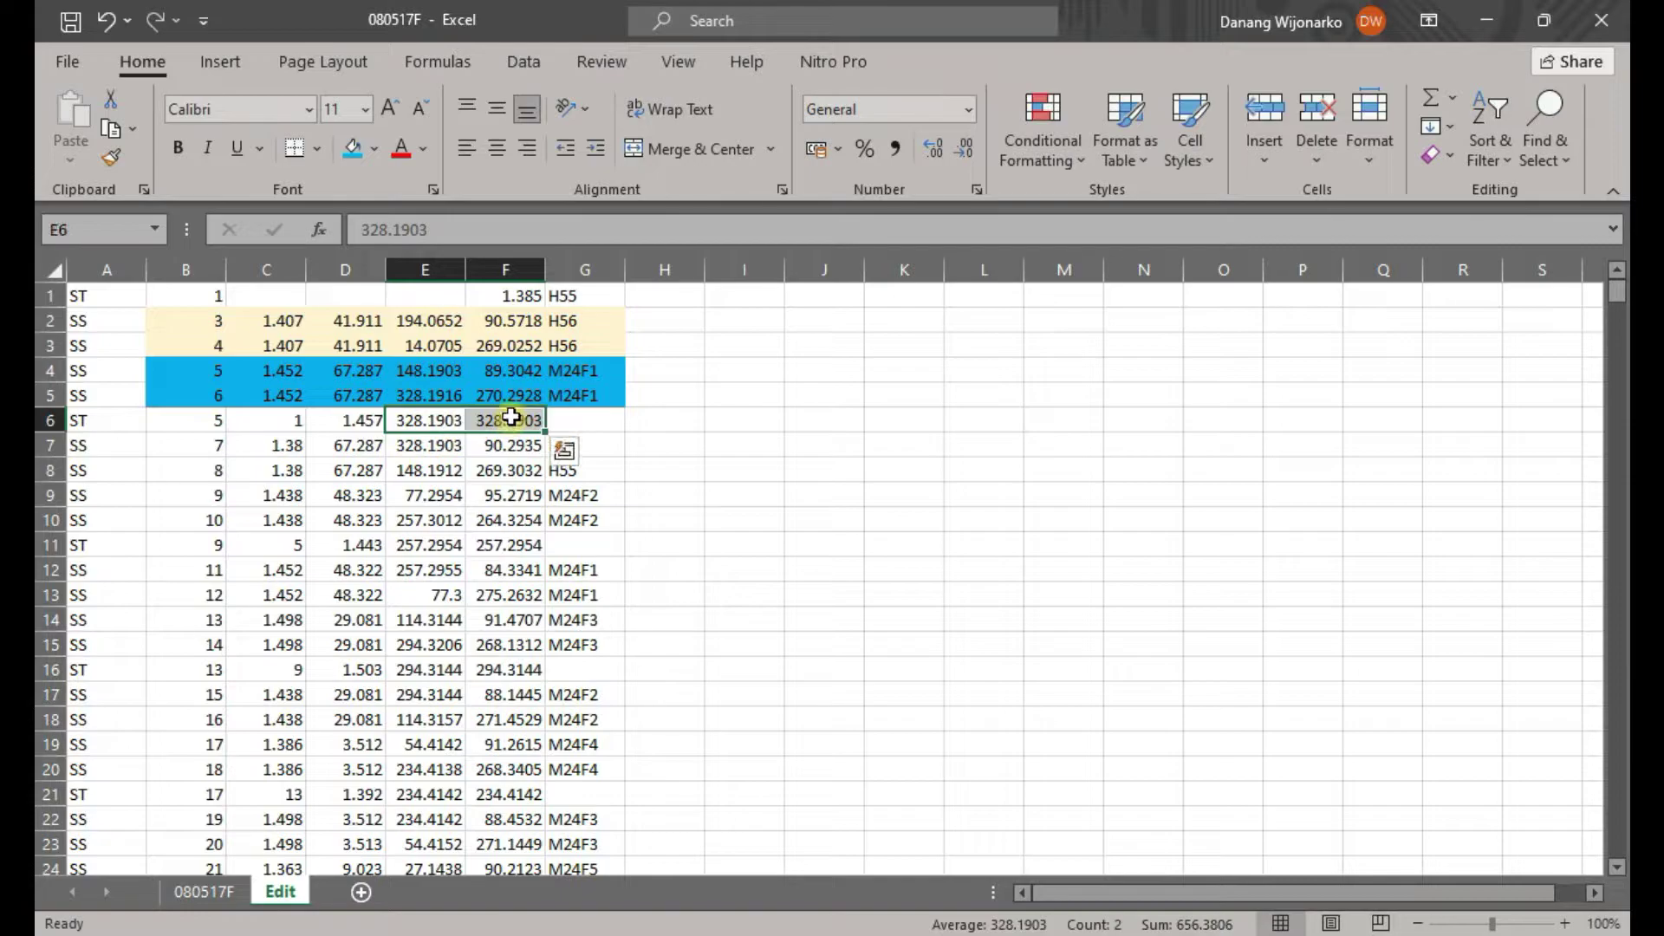
{"action": "key", "text": "Delete"}
{"action": "left_click", "coordinate": [369, 422]}
{"action": "left_click_drag", "start_coordinate": [384, 424], "coordinate": [544, 425]}
Clear the angles in E11:F11 and the backsight numbers in C6 and C11, and move 1.443 from D11 to F11
{"action": "left_click_drag", "start_coordinate": [438, 544], "coordinate": [507, 544]}
{"action": "key", "text": "Delete"}
{"action": "left_click", "coordinate": [267, 545]}
{"action": "left_click", "coordinate": [267, 420], "text": "ctrl"}
{"action": "key", "text": "Delete"}
{"action": "left_click_drag", "start_coordinate": [313, 545], "coordinate": [473, 544]}
Clear the backsight number in C16 and move the ST row's 1.503 value from D16 to F16
{"action": "scroll", "coordinate": [420, 607], "scroll_direction": "down", "scroll_amount": 1}
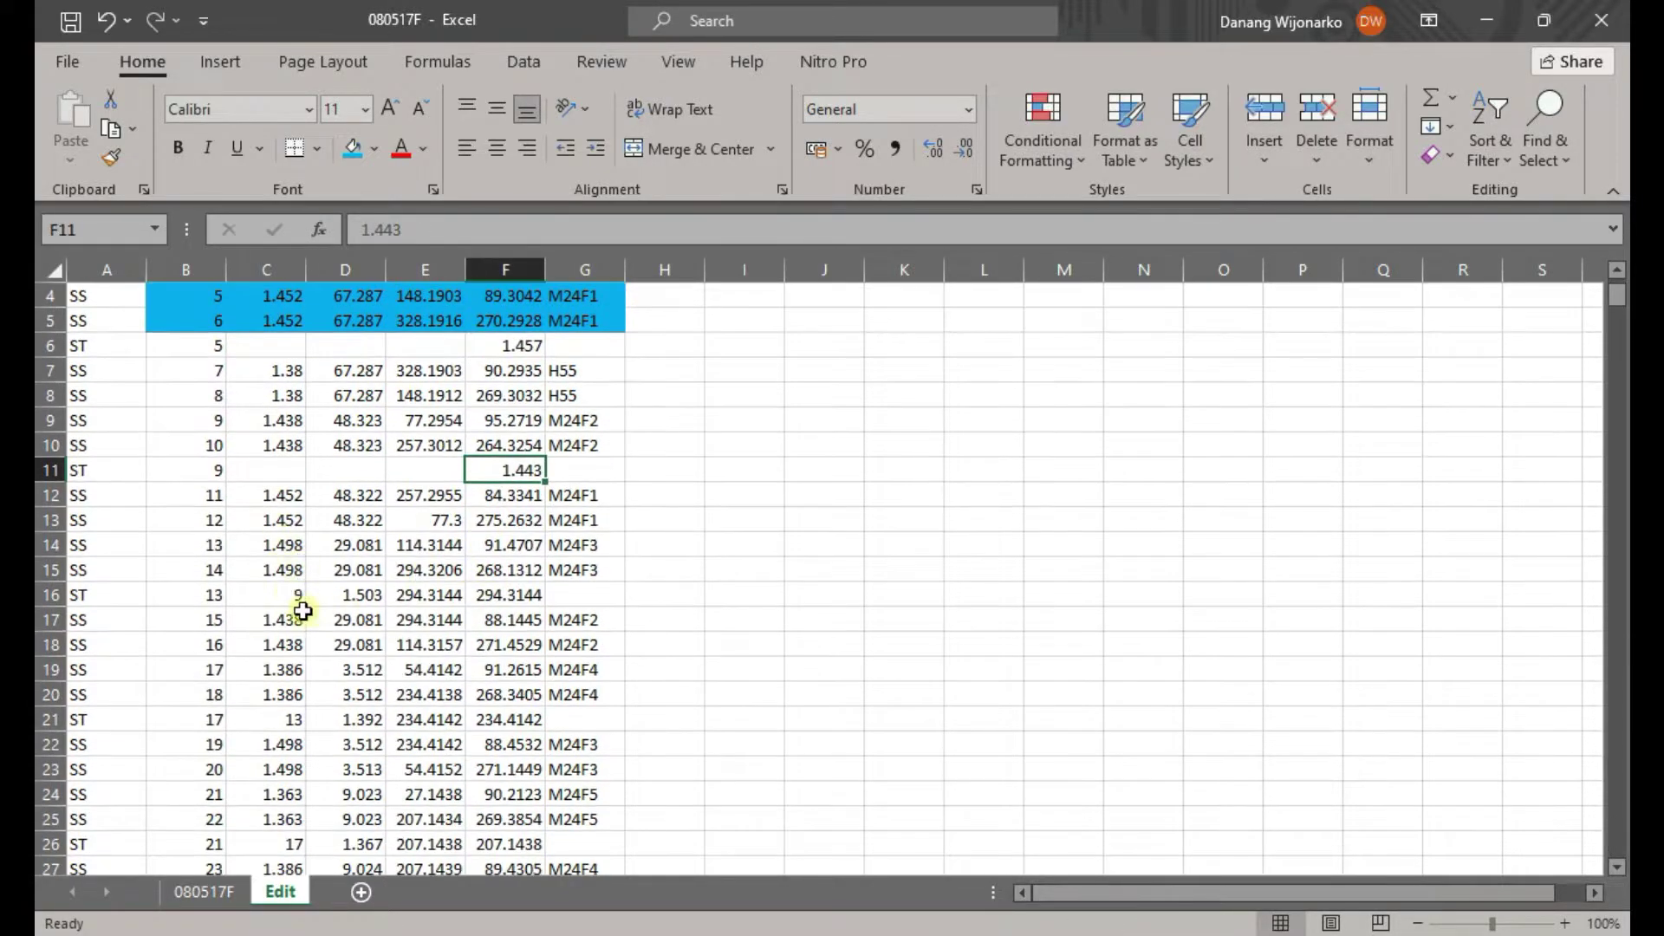
{"action": "left_click", "coordinate": [267, 595]}
{"action": "key", "text": "Delete"}
{"action": "left_click", "coordinate": [345, 595]}
{"action": "left_click_drag", "start_coordinate": [384, 595], "coordinate": [479, 594]}
Move the 1.392 value from D21 to F21 and clear the remaining angle and backsight number in E21 and C21
{"action": "scroll", "coordinate": [451, 595], "scroll_direction": "down", "scroll_amount": 2}
{"action": "left_click", "coordinate": [366, 574]}
{"action": "left_click_drag", "start_coordinate": [368, 581], "coordinate": [506, 569]}
{"action": "left_click", "coordinate": [759, 563]}
{"action": "left_click", "coordinate": [425, 569]}
{"action": "left_click", "coordinate": [267, 570], "text": "ctrl"}
{"action": "key", "text": "Delete"}
Clear the two angle values in E26:F26 and move the ST row's 1.367 value from D26 to F26
{"action": "scroll", "coordinate": [364, 581], "scroll_direction": "down", "scroll_amount": 1}
{"action": "left_click_drag", "start_coordinate": [425, 620], "coordinate": [506, 620]}
{"action": "key", "text": "Delete"}
{"action": "left_click_drag", "start_coordinate": [371, 632], "coordinate": [541, 618]}
Move the 1.42 value of ST row 31 from D31 to C31 and clear the row's angle values
{"action": "scroll", "coordinate": [520, 598], "scroll_direction": "down", "scroll_amount": 1}
{"action": "left_click_drag", "start_coordinate": [390, 675], "coordinate": [276, 681]}
{"action": "key", "text": "Delete"}
{"action": "scroll", "coordinate": [321, 640], "scroll_direction": "down", "scroll_amount": 2}
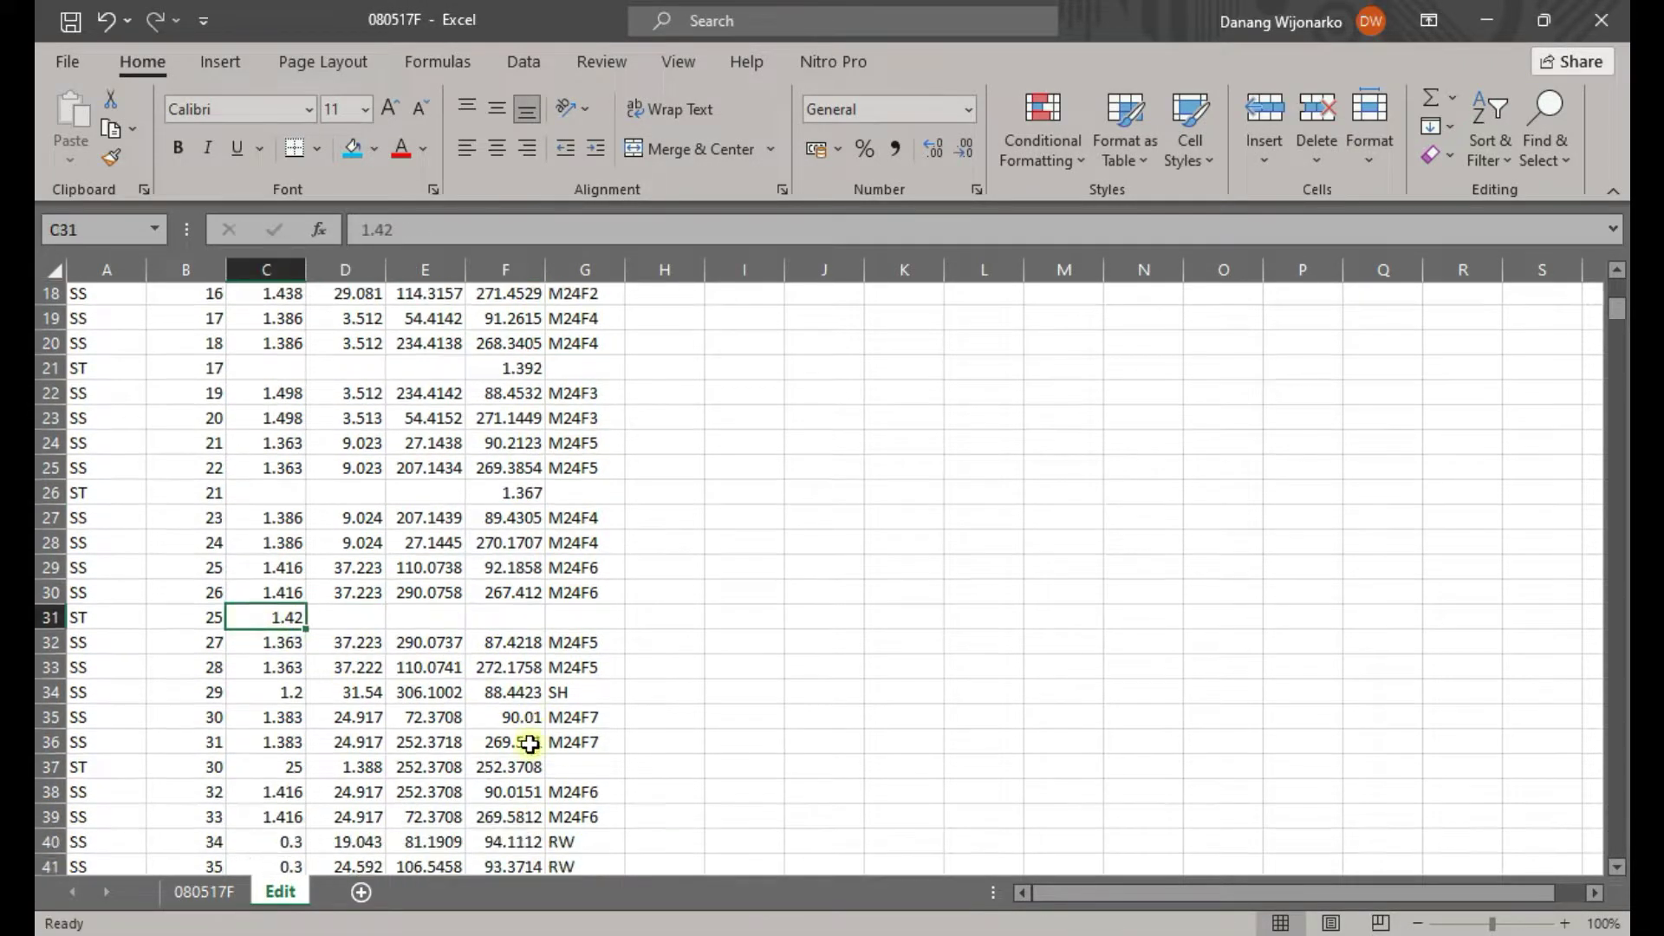
Clear the angle values in E37:F37 and move 1.388 from D37 to C37, replacing the backsight number
{"action": "left_click_drag", "start_coordinate": [509, 672], "coordinate": [424, 671]}
{"action": "key", "text": "Delete"}
{"action": "left_click_drag", "start_coordinate": [373, 674], "coordinate": [286, 674]}
{"action": "left_click", "coordinate": [839, 620]}
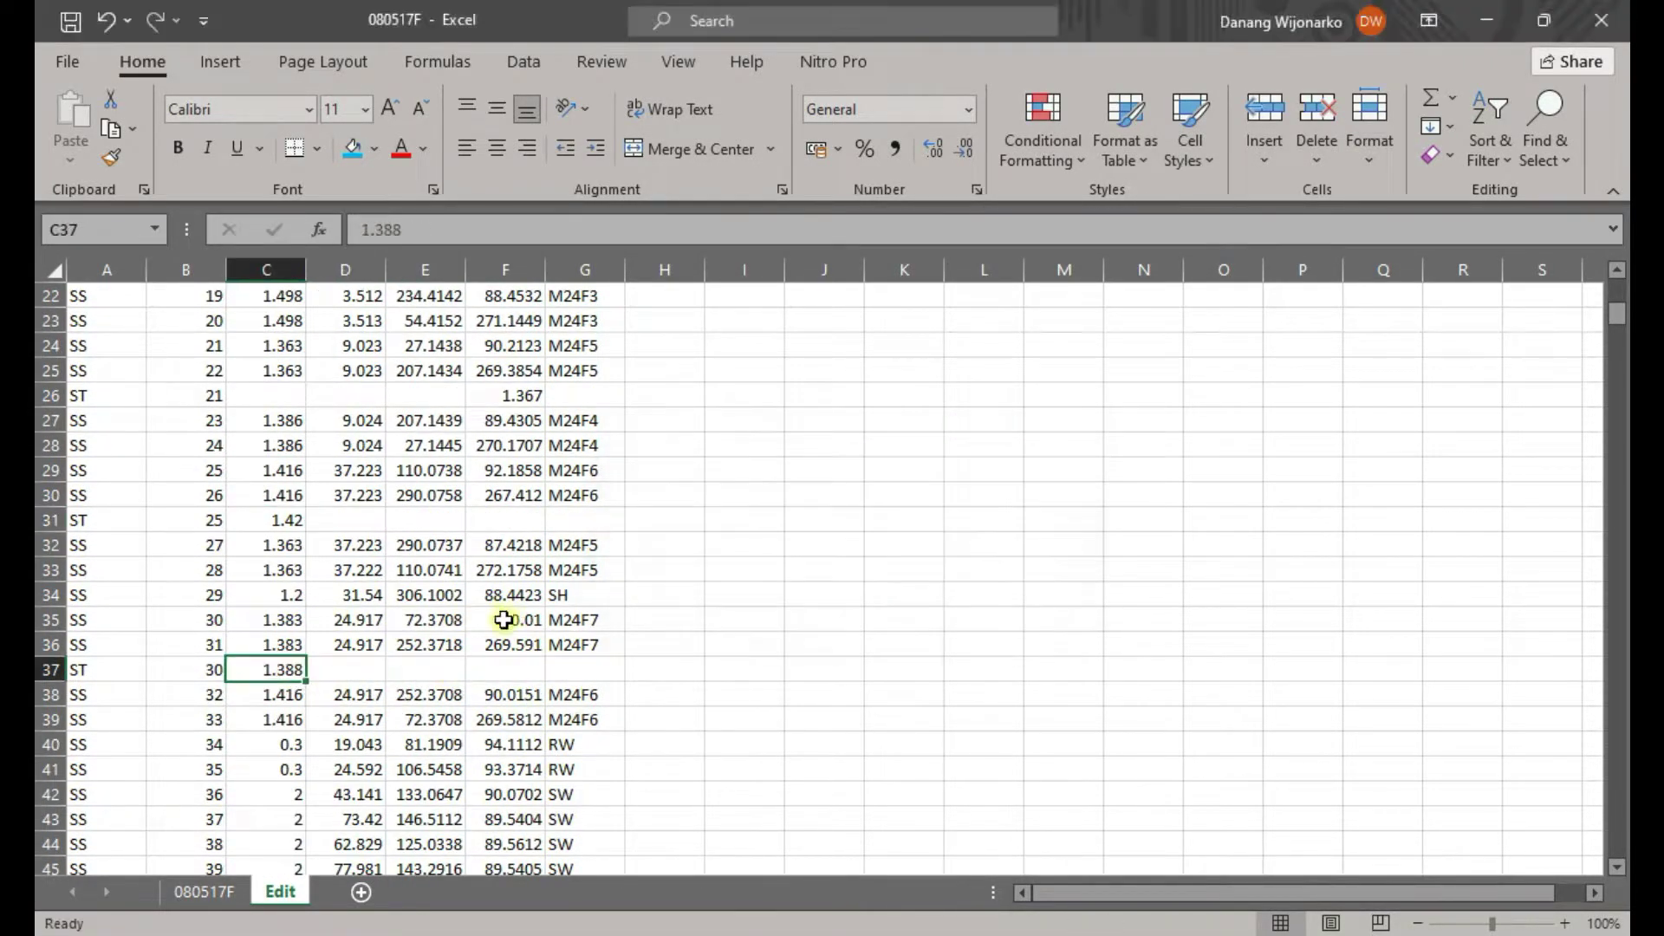
Move the ST rows' 1.367, 1.392 and 1.503 values from column F to column C in rows 26, 21 and 16
{"action": "left_click", "coordinate": [585, 598]}
{"action": "scroll", "coordinate": [452, 604], "scroll_direction": "up", "scroll_amount": 2}
{"action": "scroll", "coordinate": [451, 604], "scroll_direction": "up", "scroll_amount": 1}
{"action": "left_click", "coordinate": [506, 619]}
{"action": "left_click_drag", "start_coordinate": [468, 619], "coordinate": [286, 620]}
{"action": "left_click", "coordinate": [897, 548]}
{"action": "left_click", "coordinate": [505, 495]}
{"action": "left_click_drag", "start_coordinate": [468, 495], "coordinate": [286, 498]}
{"action": "left_click_drag", "start_coordinate": [468, 371], "coordinate": [286, 371]}
Move the ST rows' 1.443, 1.457 and 1.385 values from column F to column C in rows 11, 6 and 1
{"action": "scroll", "coordinate": [390, 520], "scroll_direction": "up", "scroll_amount": 4}
{"action": "left_click_drag", "start_coordinate": [468, 545], "coordinate": [269, 545]}
{"action": "left_click_drag", "start_coordinate": [468, 420], "coordinate": [268, 421]}
{"action": "left_click_drag", "start_coordinate": [468, 295], "coordinate": [286, 296]}
Check the height values in column C for all ST and SS rows down to the M24F7 readings
{"action": "left_click", "coordinate": [425, 371]}
{"action": "scroll", "coordinate": [450, 485], "scroll_direction": "down", "scroll_amount": 8}
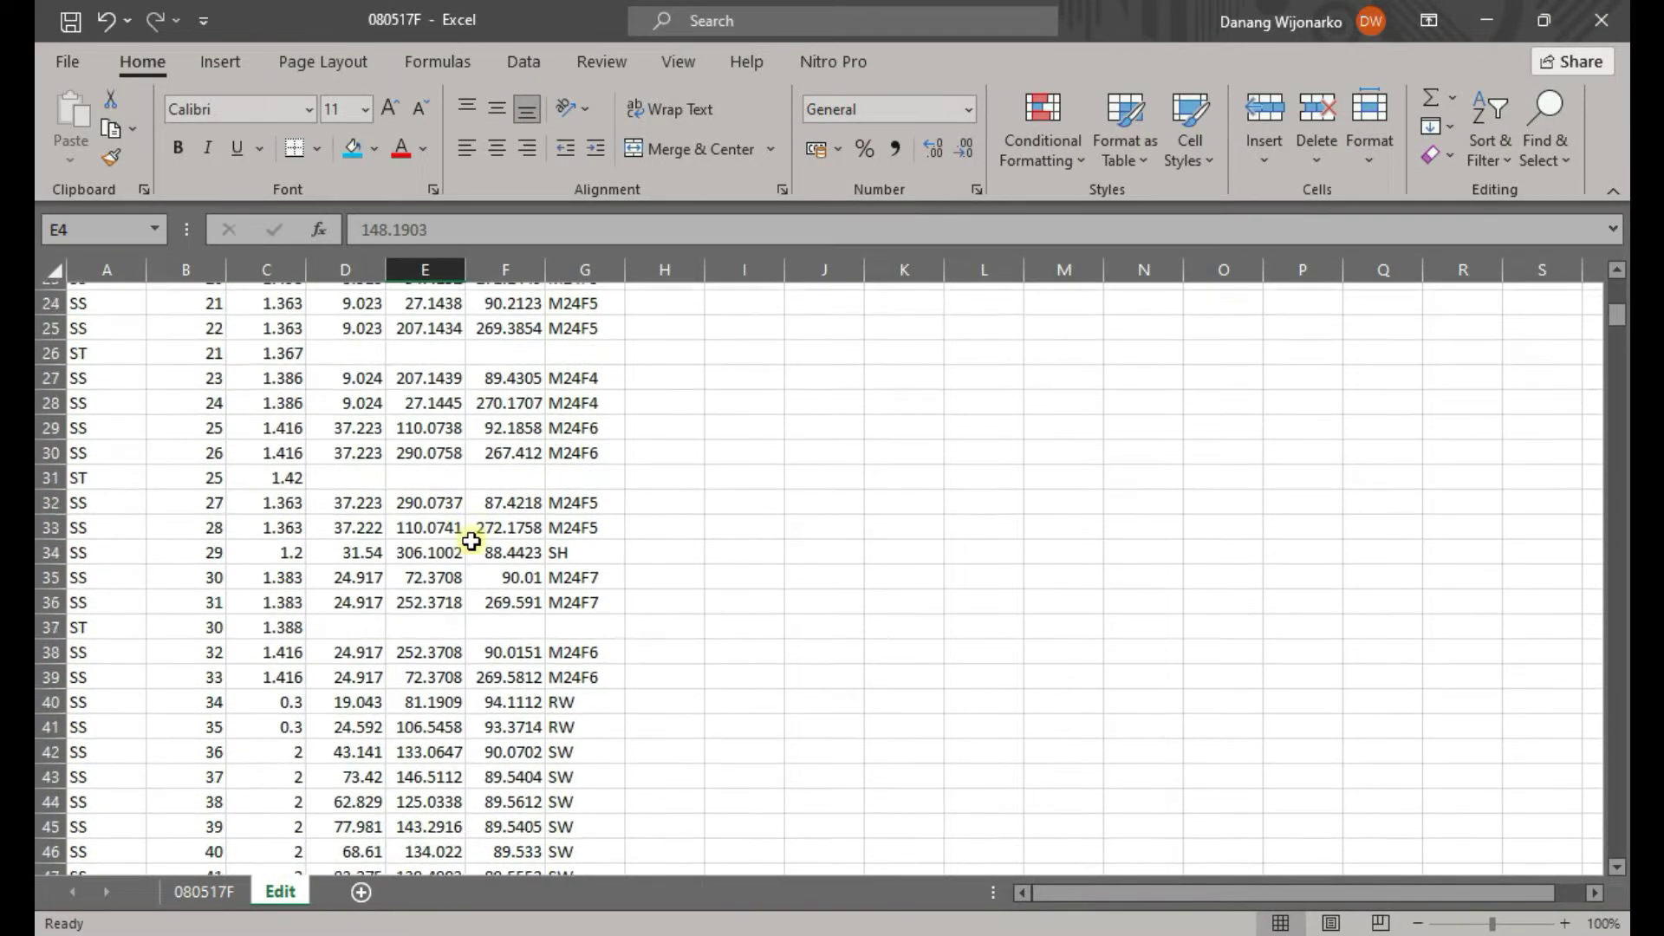
{"action": "scroll", "coordinate": [506, 511], "scroll_direction": "down", "scroll_amount": 1}
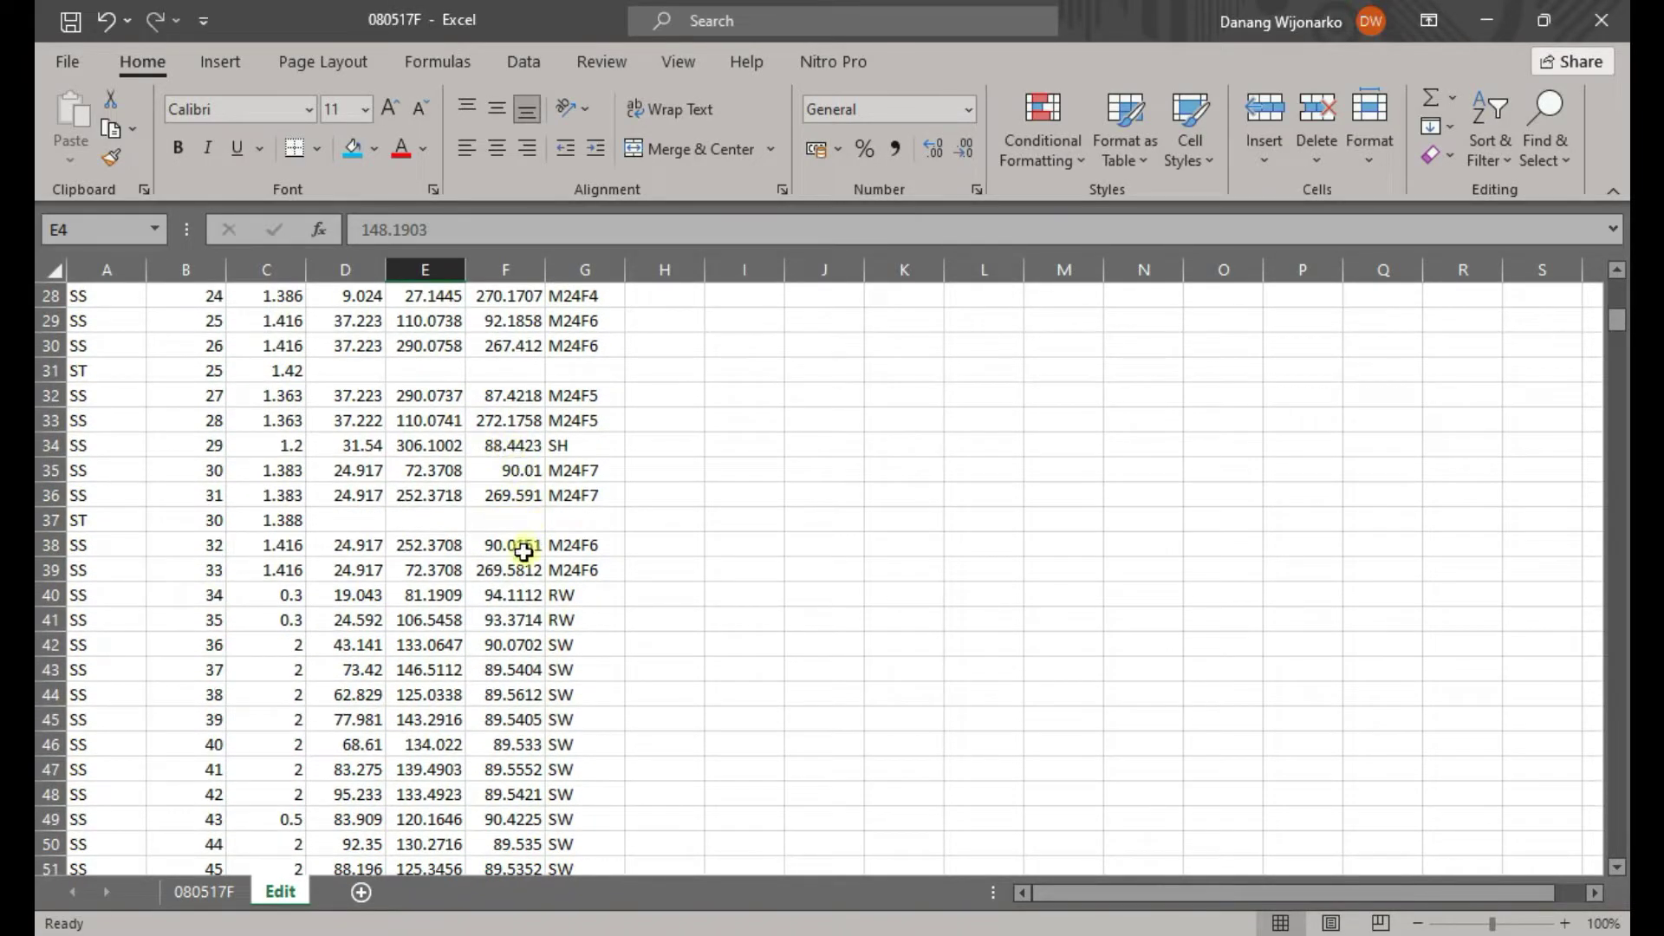
{"action": "scroll", "coordinate": [547, 527], "scroll_direction": "up", "scroll_amount": 9}
{"action": "left_click", "coordinate": [526, 295]}
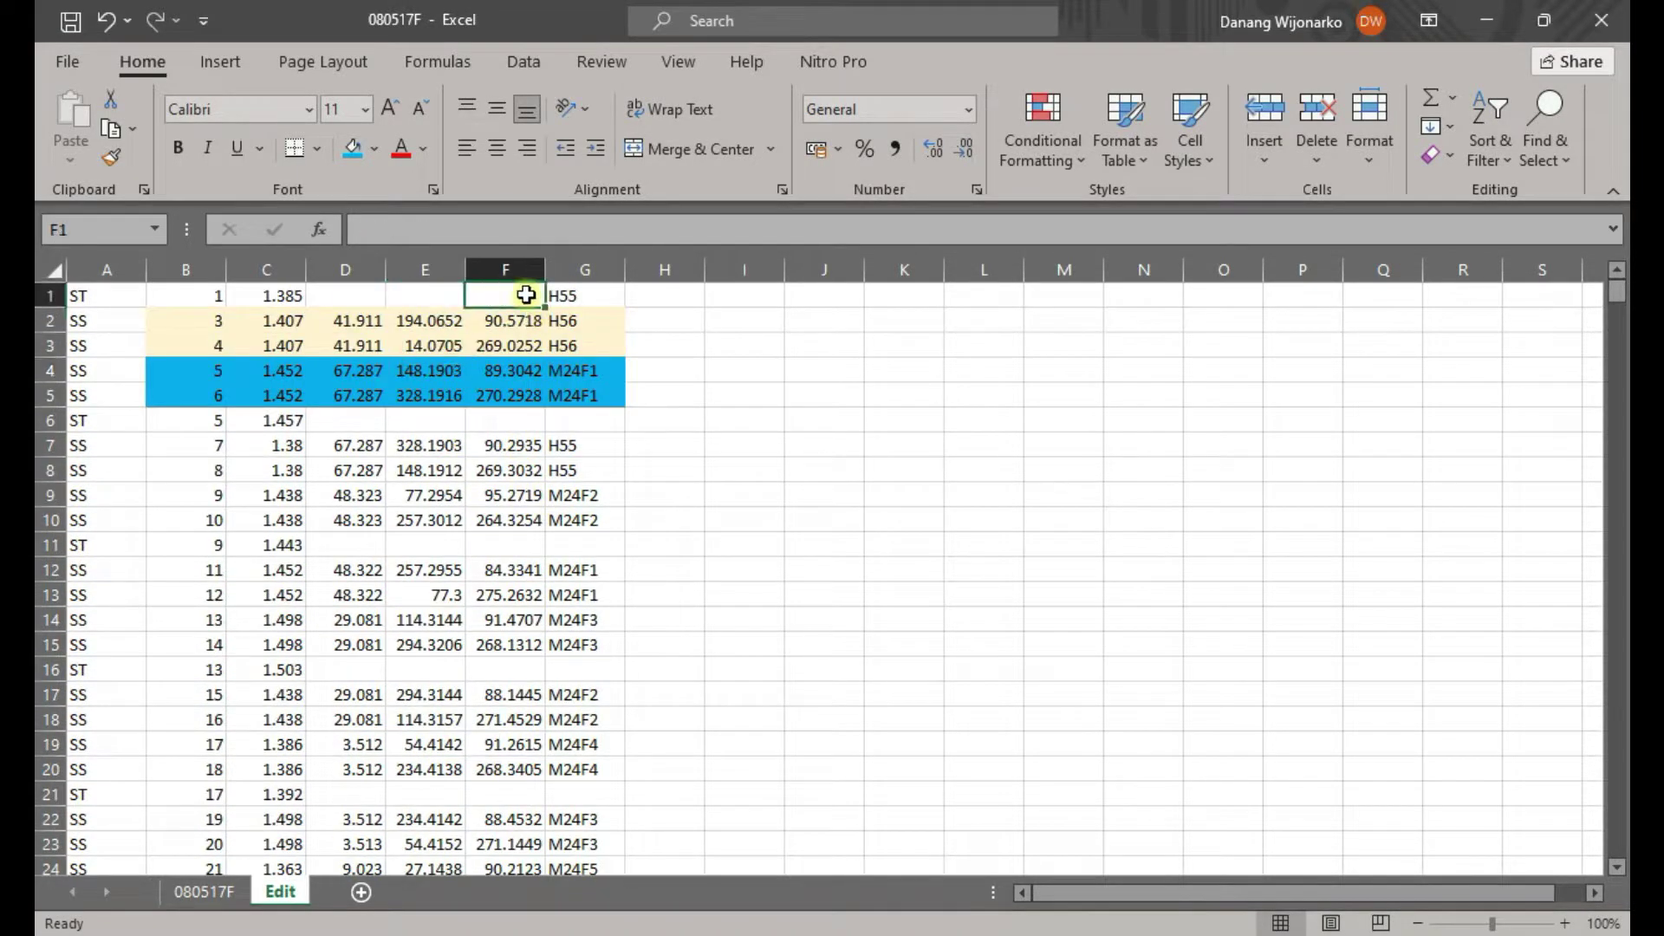
{"action": "left_click", "coordinate": [284, 290]}
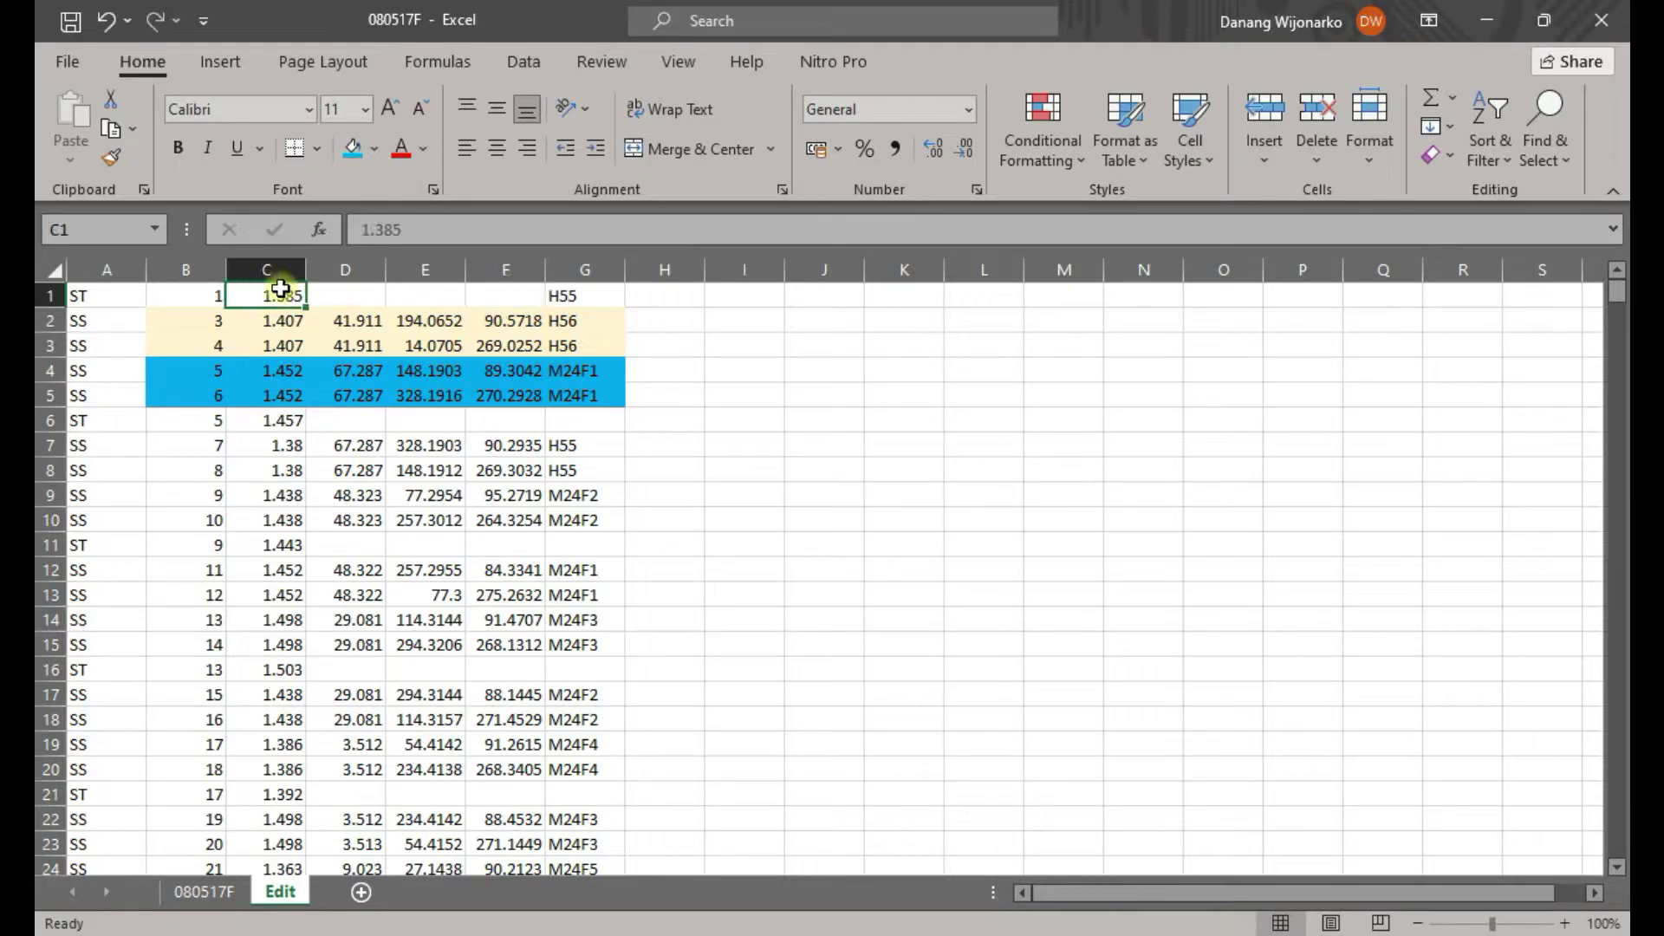
{"action": "left_click", "coordinate": [286, 269]}
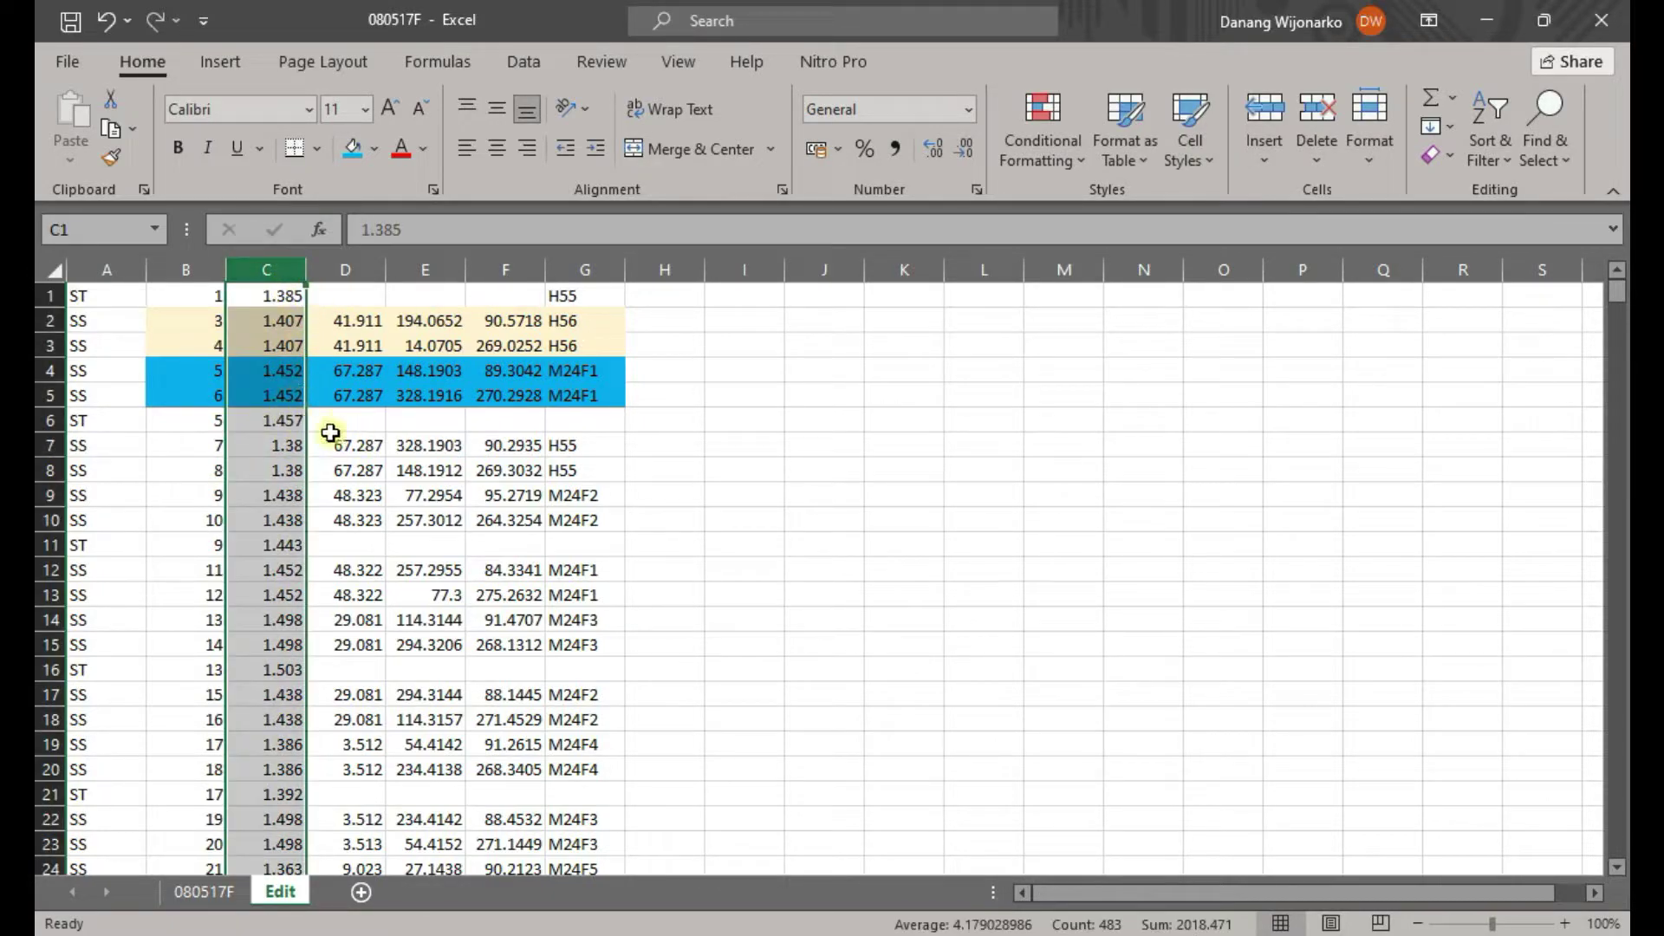
{"action": "scroll", "coordinate": [299, 476], "scroll_direction": "down", "scroll_amount": 2}
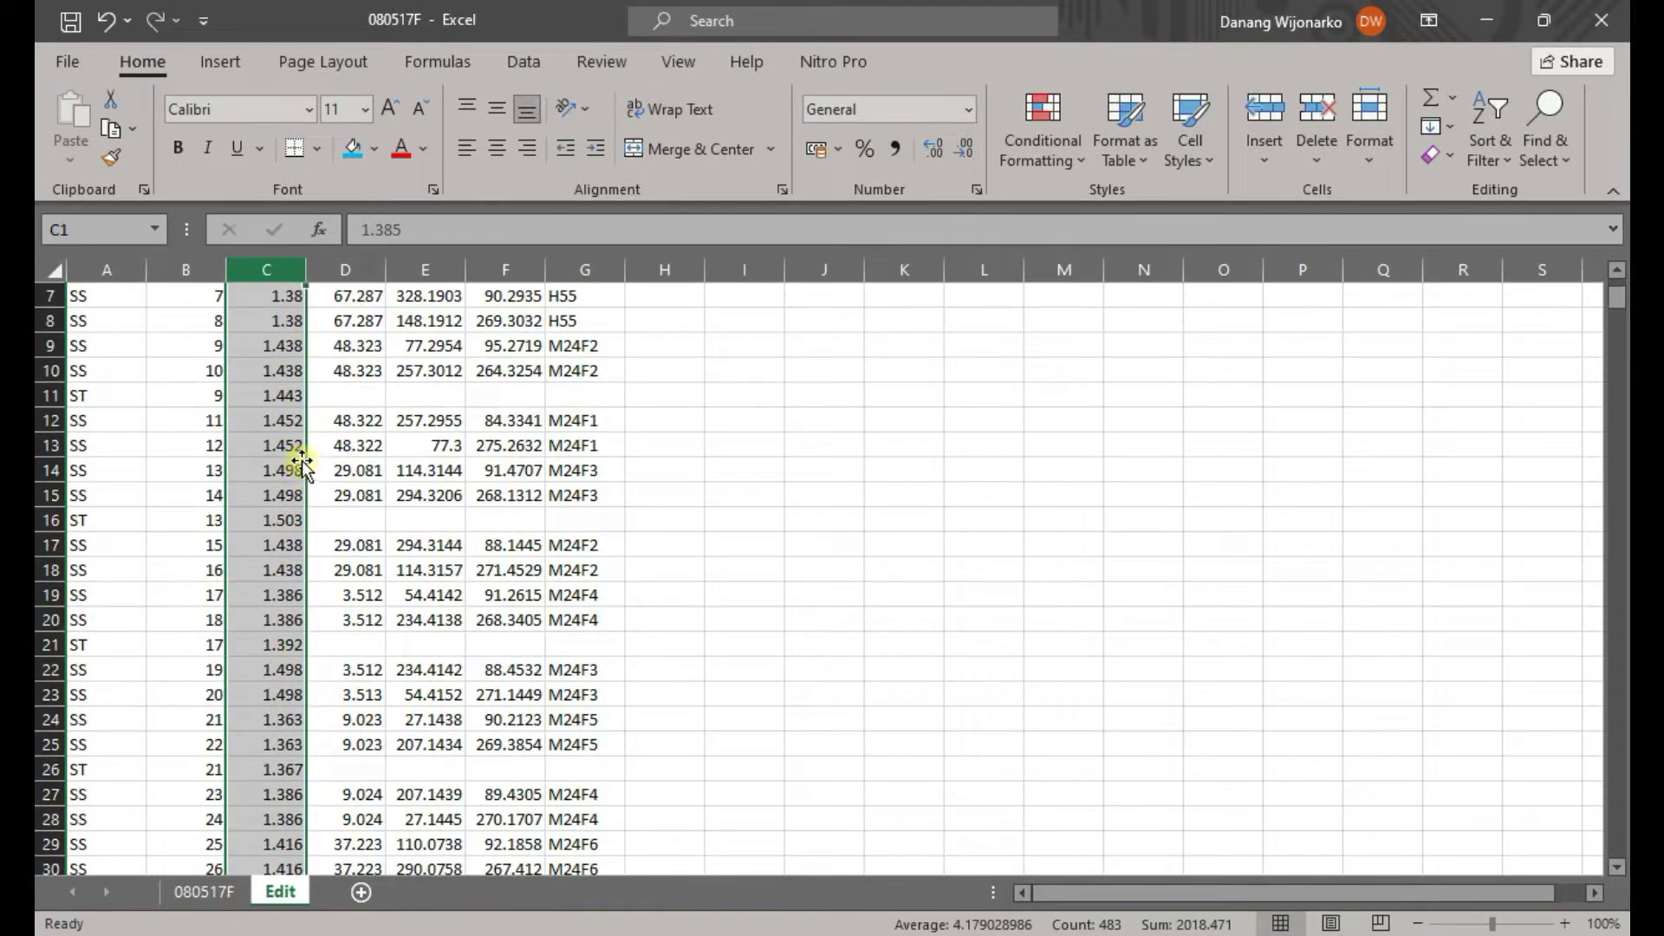
{"action": "scroll", "coordinate": [302, 464], "scroll_direction": "down", "scroll_amount": 1}
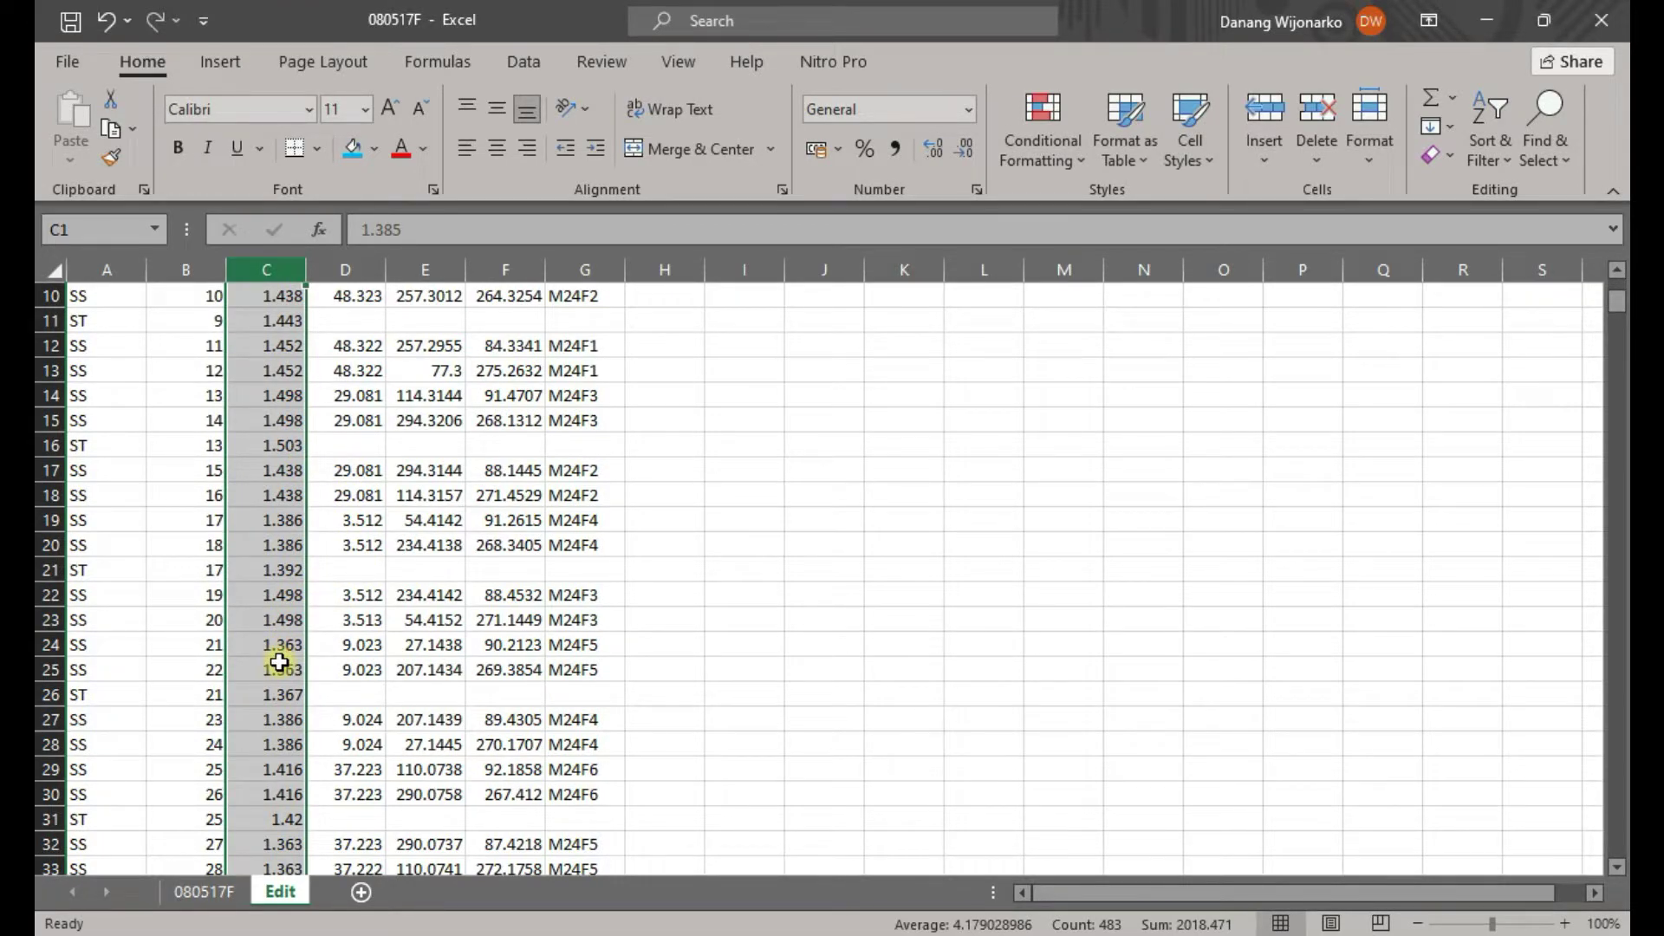
{"action": "scroll", "coordinate": [281, 663], "scroll_direction": "down", "scroll_amount": 5}
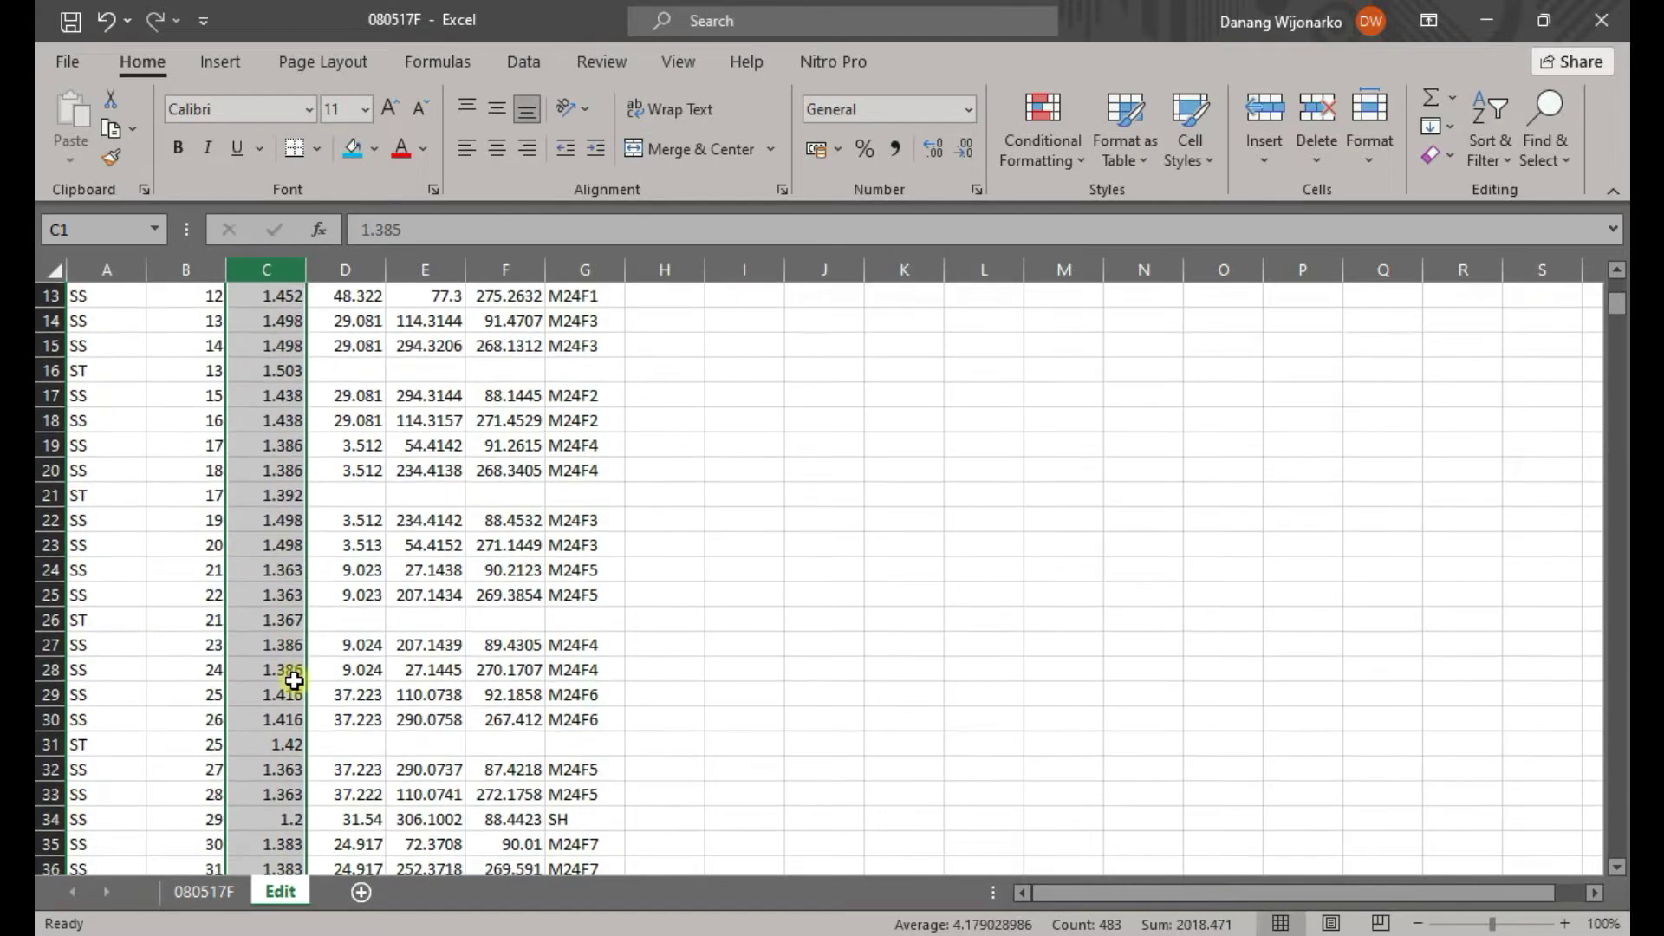
{"action": "left_click", "coordinate": [544, 555]}
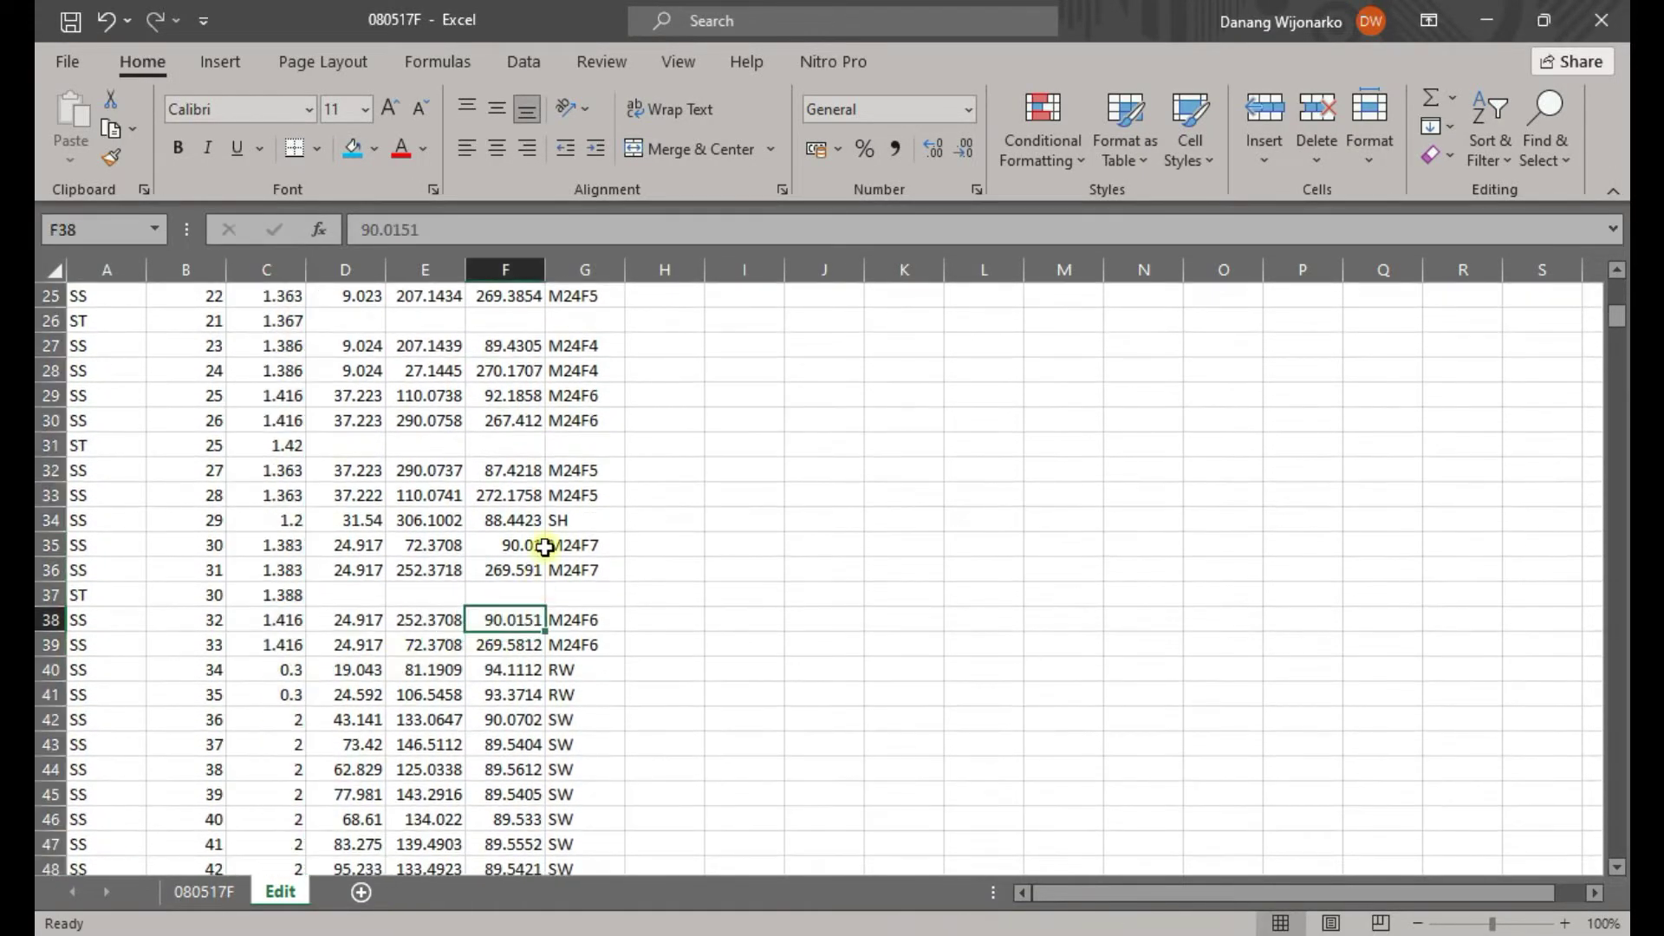
{"action": "scroll", "coordinate": [585, 633], "scroll_direction": "down", "scroll_amount": 1}
{"action": "left_click", "coordinate": [606, 504]}
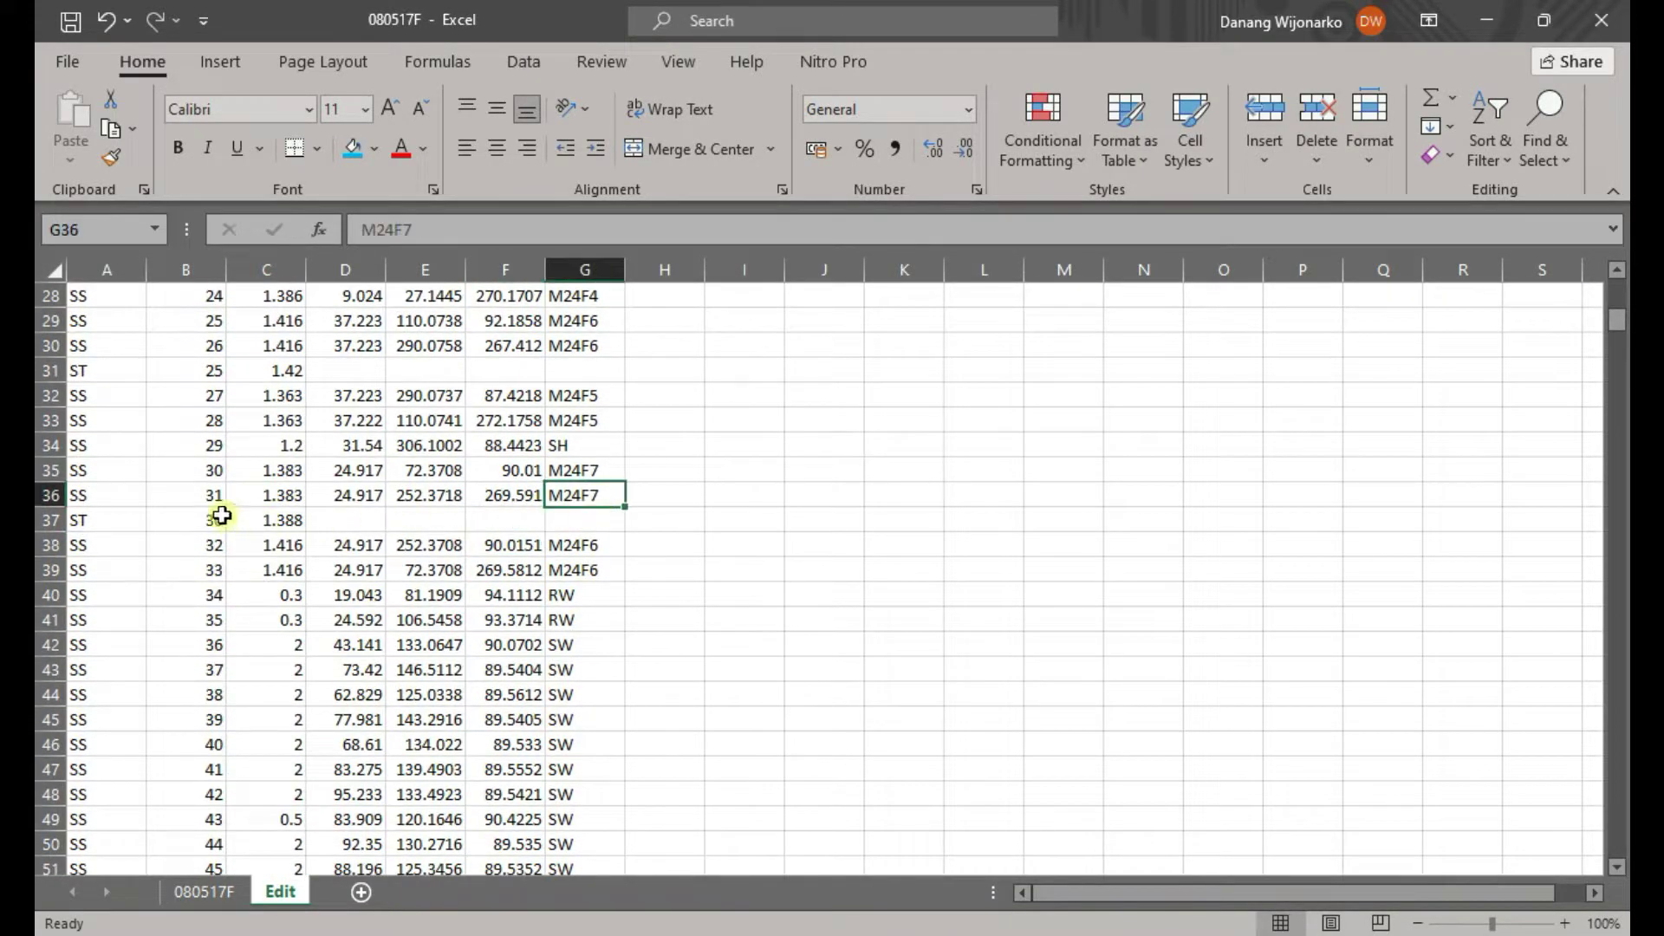
{"action": "left_click", "coordinate": [46, 506]}
{"action": "right_click", "coordinate": [47, 507]}
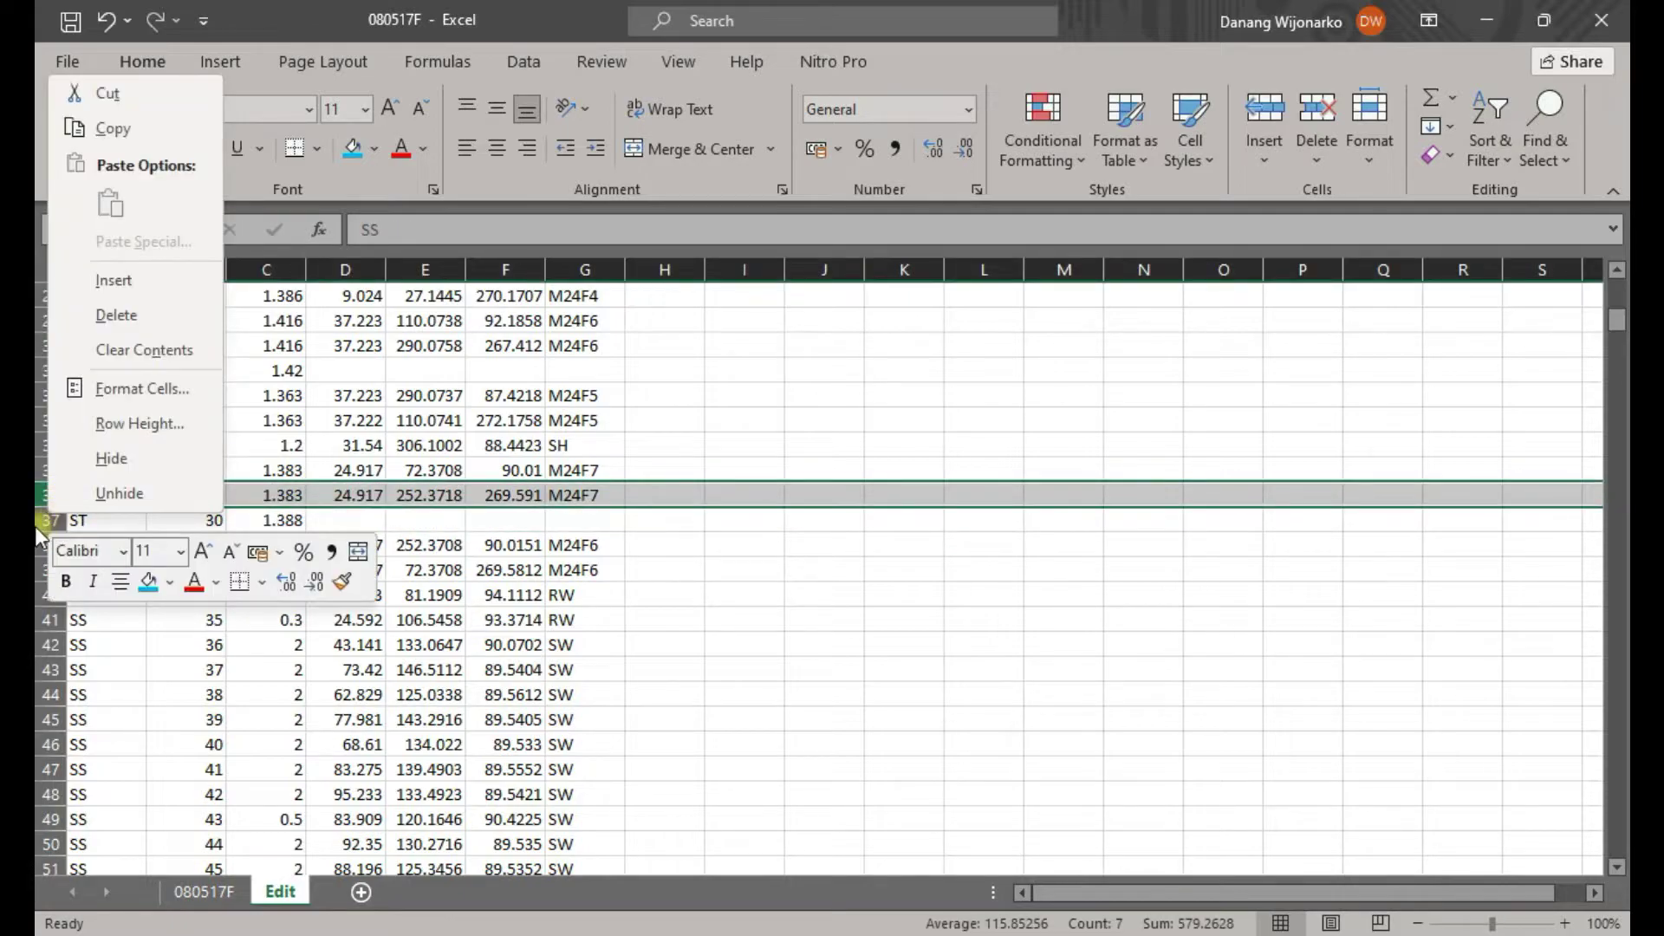
{"action": "left_click", "coordinate": [46, 512]}
{"action": "right_click", "coordinate": [57, 496]}
{"action": "left_click", "coordinate": [51, 520]}
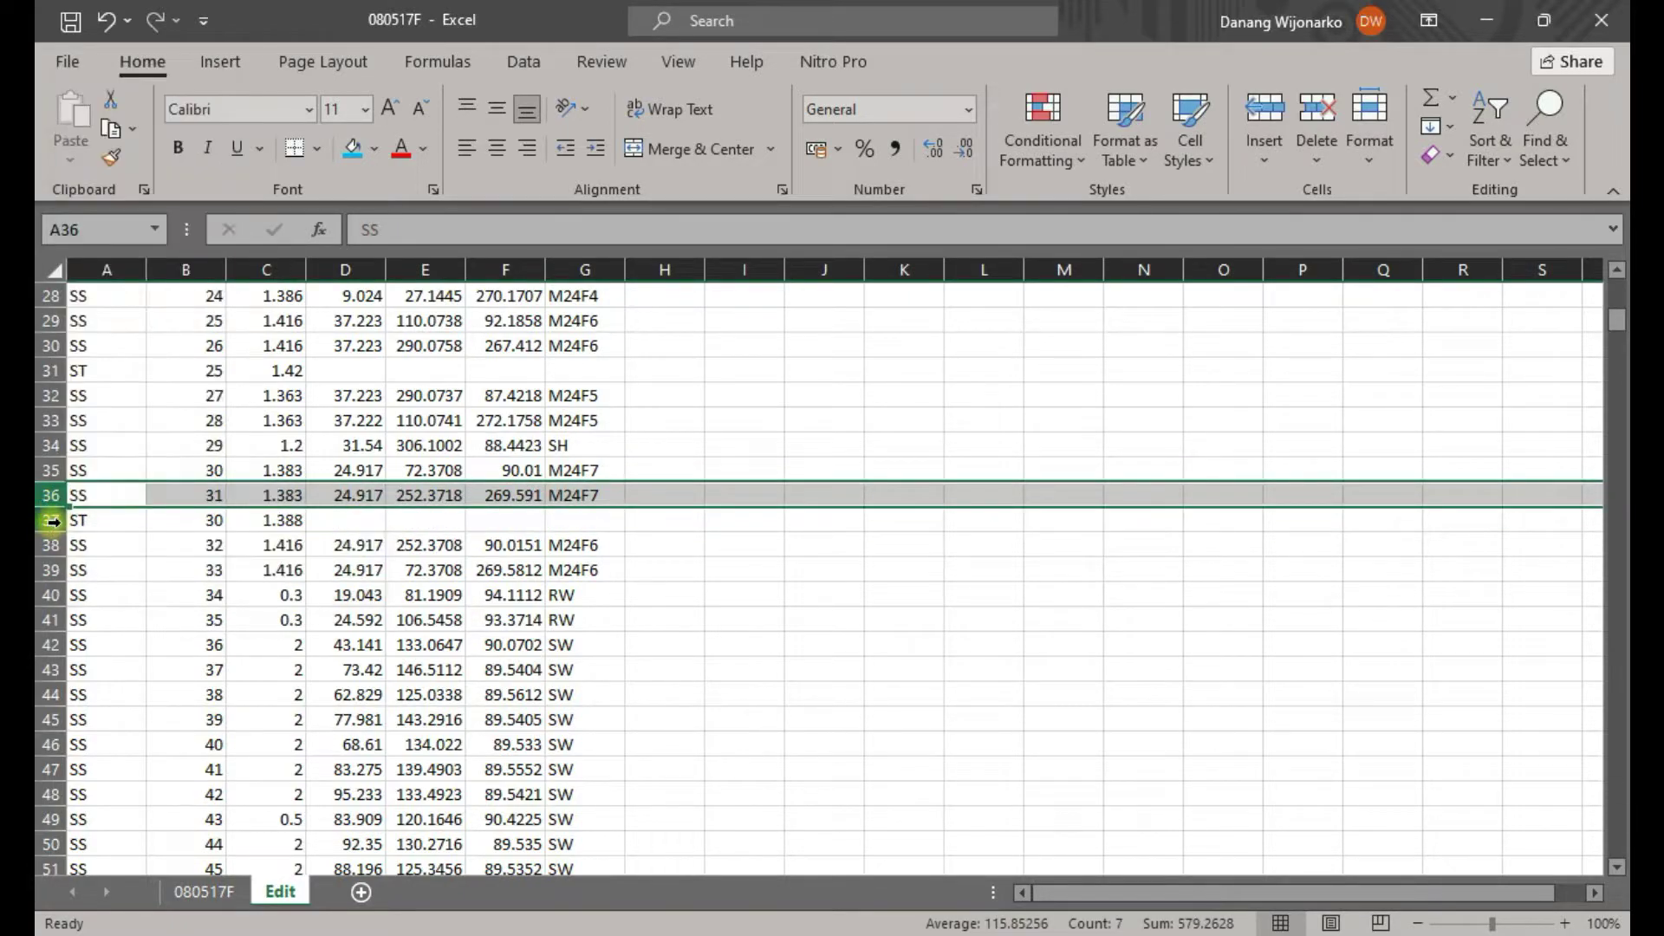
Insert a blank row at row 37, directly above the ST row of station 30
{"action": "left_click", "coordinate": [51, 520]}
{"action": "right_click", "coordinate": [51, 520]}
{"action": "key", "text": "Escape"}
{"action": "key", "text": "ctrl+shift+plus"}
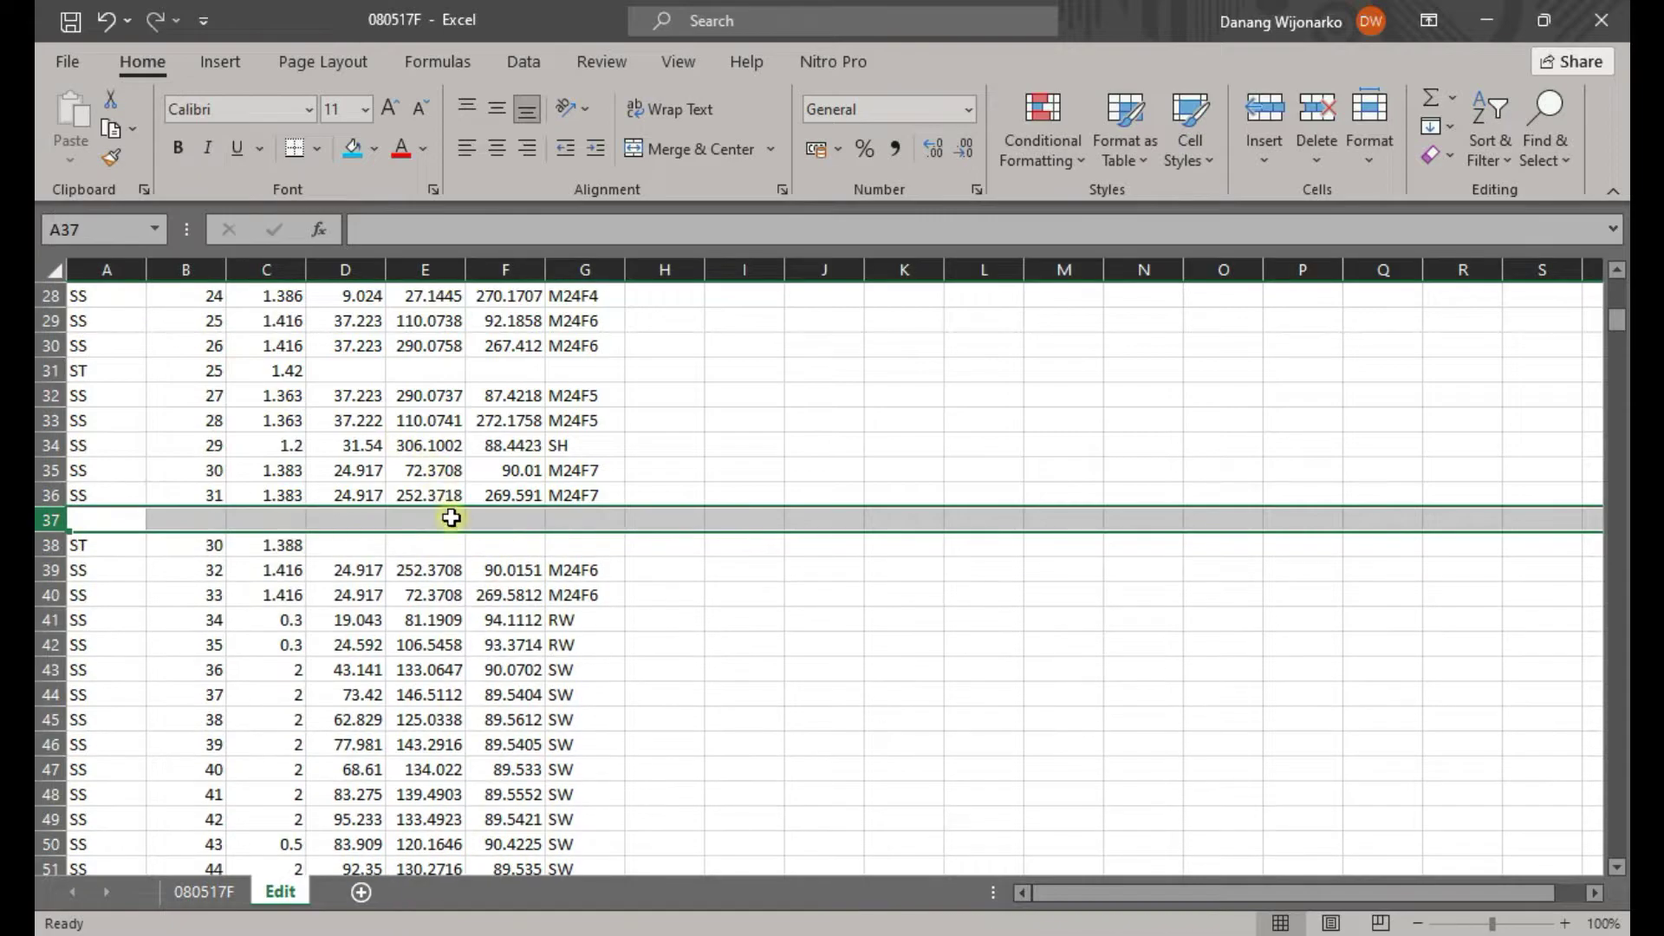
{"action": "left_click", "coordinate": [286, 545]}
{"action": "left_click_drag", "start_coordinate": [122, 549], "coordinate": [483, 594]}
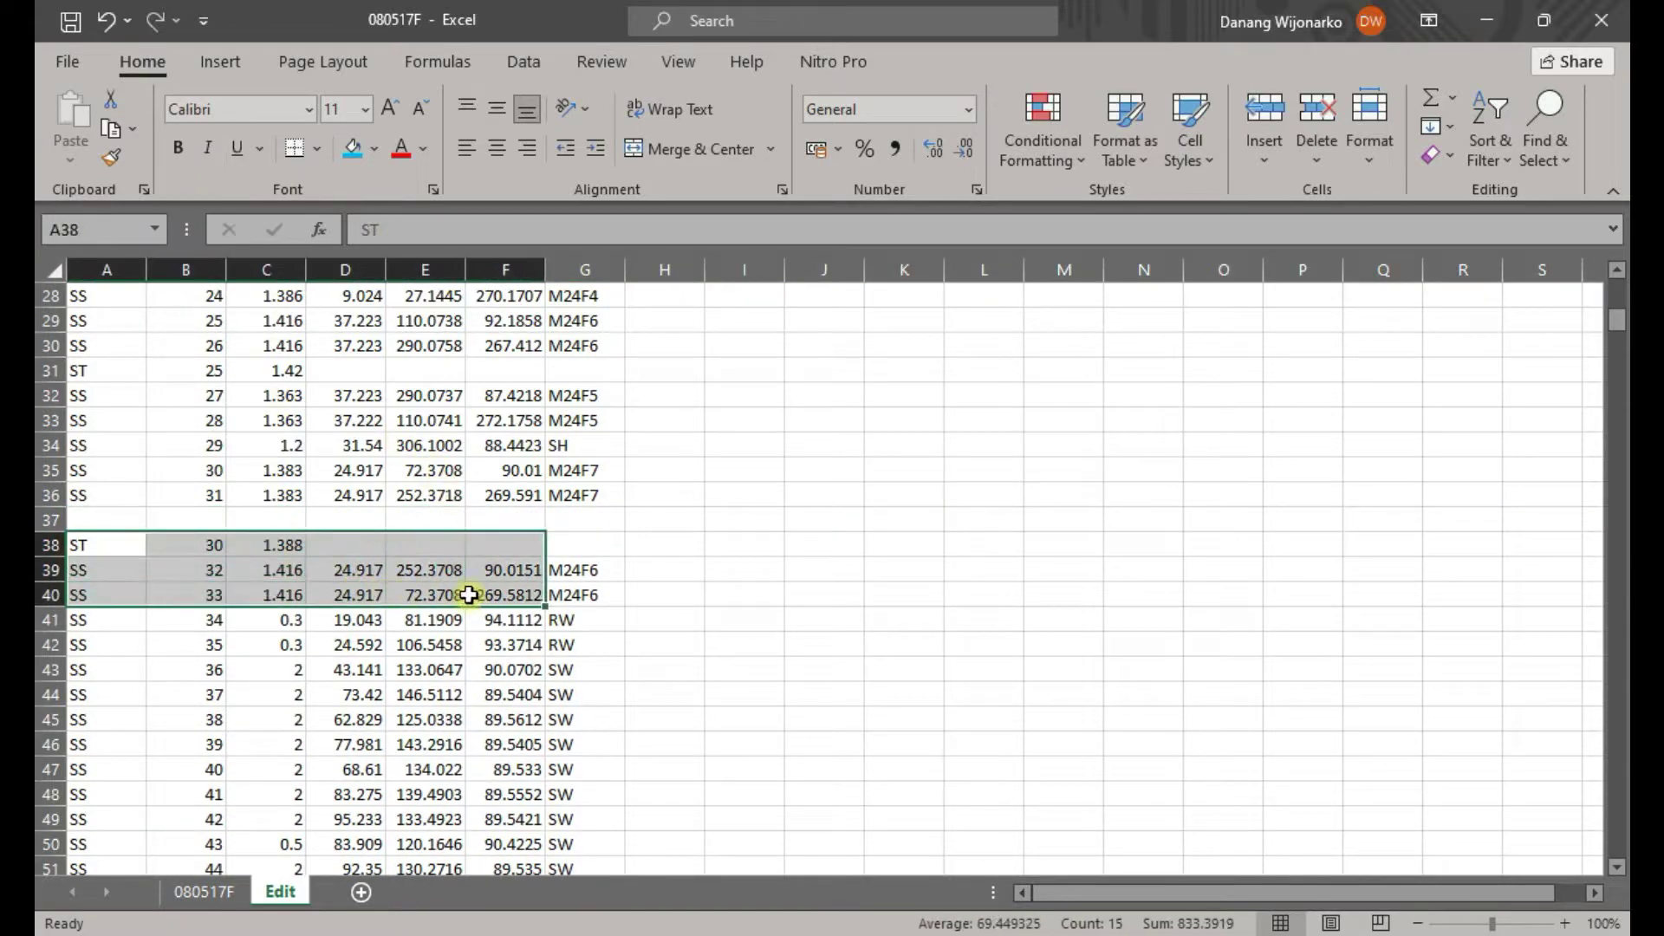
{"action": "left_click", "coordinate": [152, 520]}
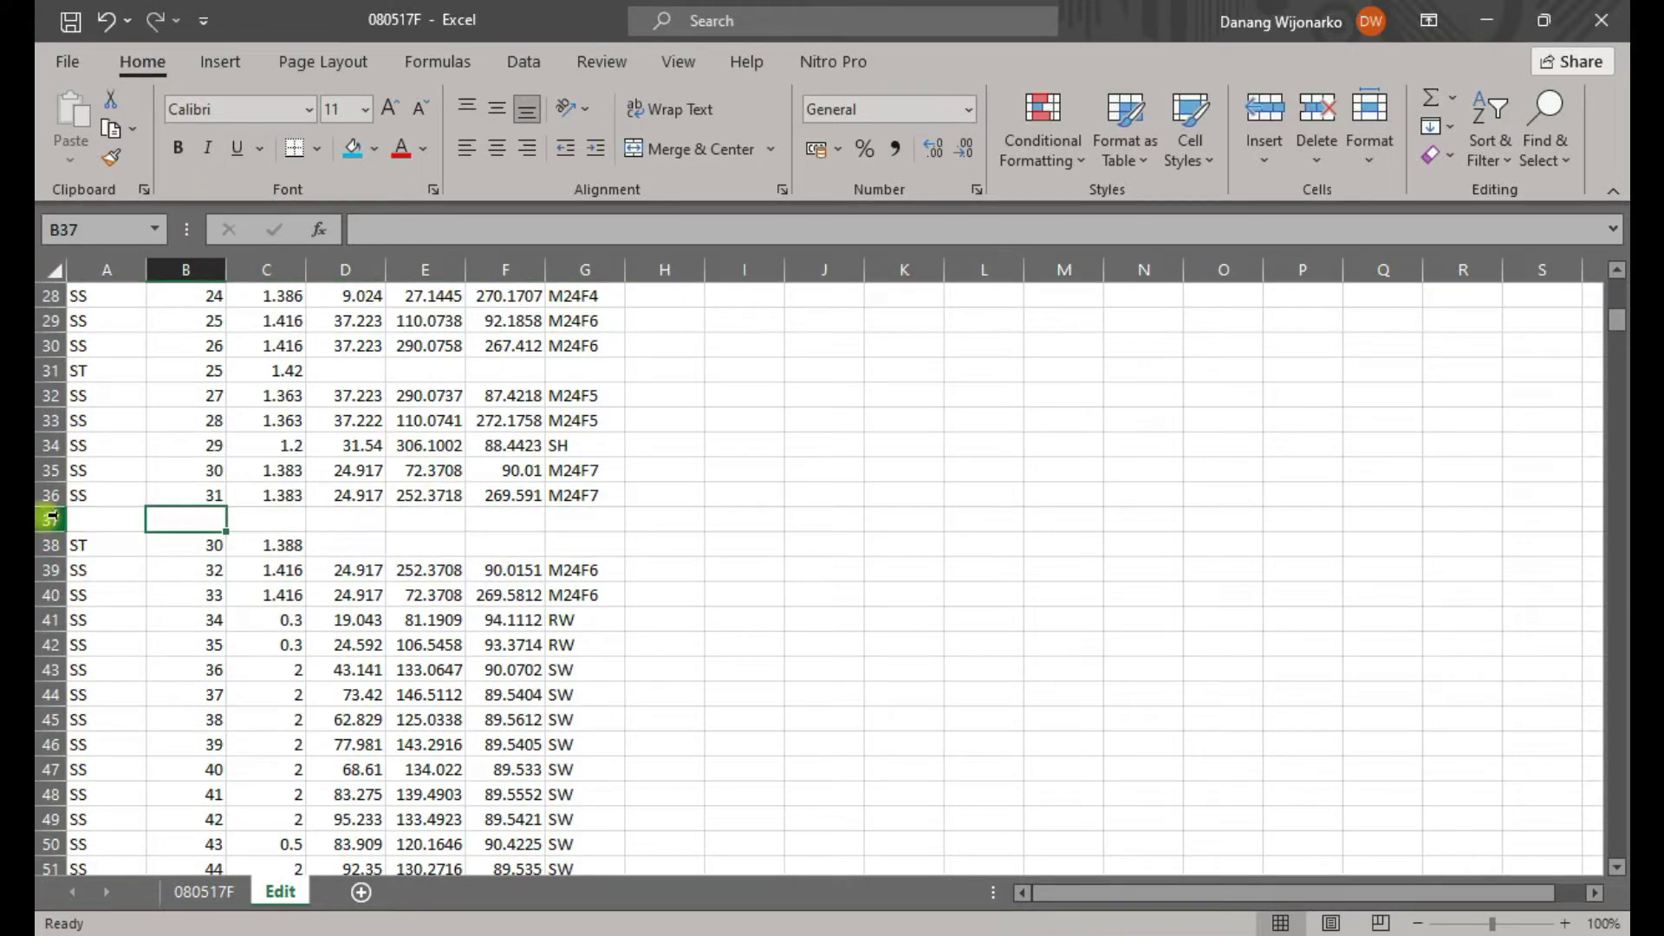
Fill the entire blank row 37 with light blue as a separator between the traverse and detail readings
{"action": "left_click", "coordinate": [50, 519]}
{"action": "left_click", "coordinate": [373, 148]}
{"action": "left_click", "coordinate": [480, 316]}
{"action": "left_click", "coordinate": [506, 544]}
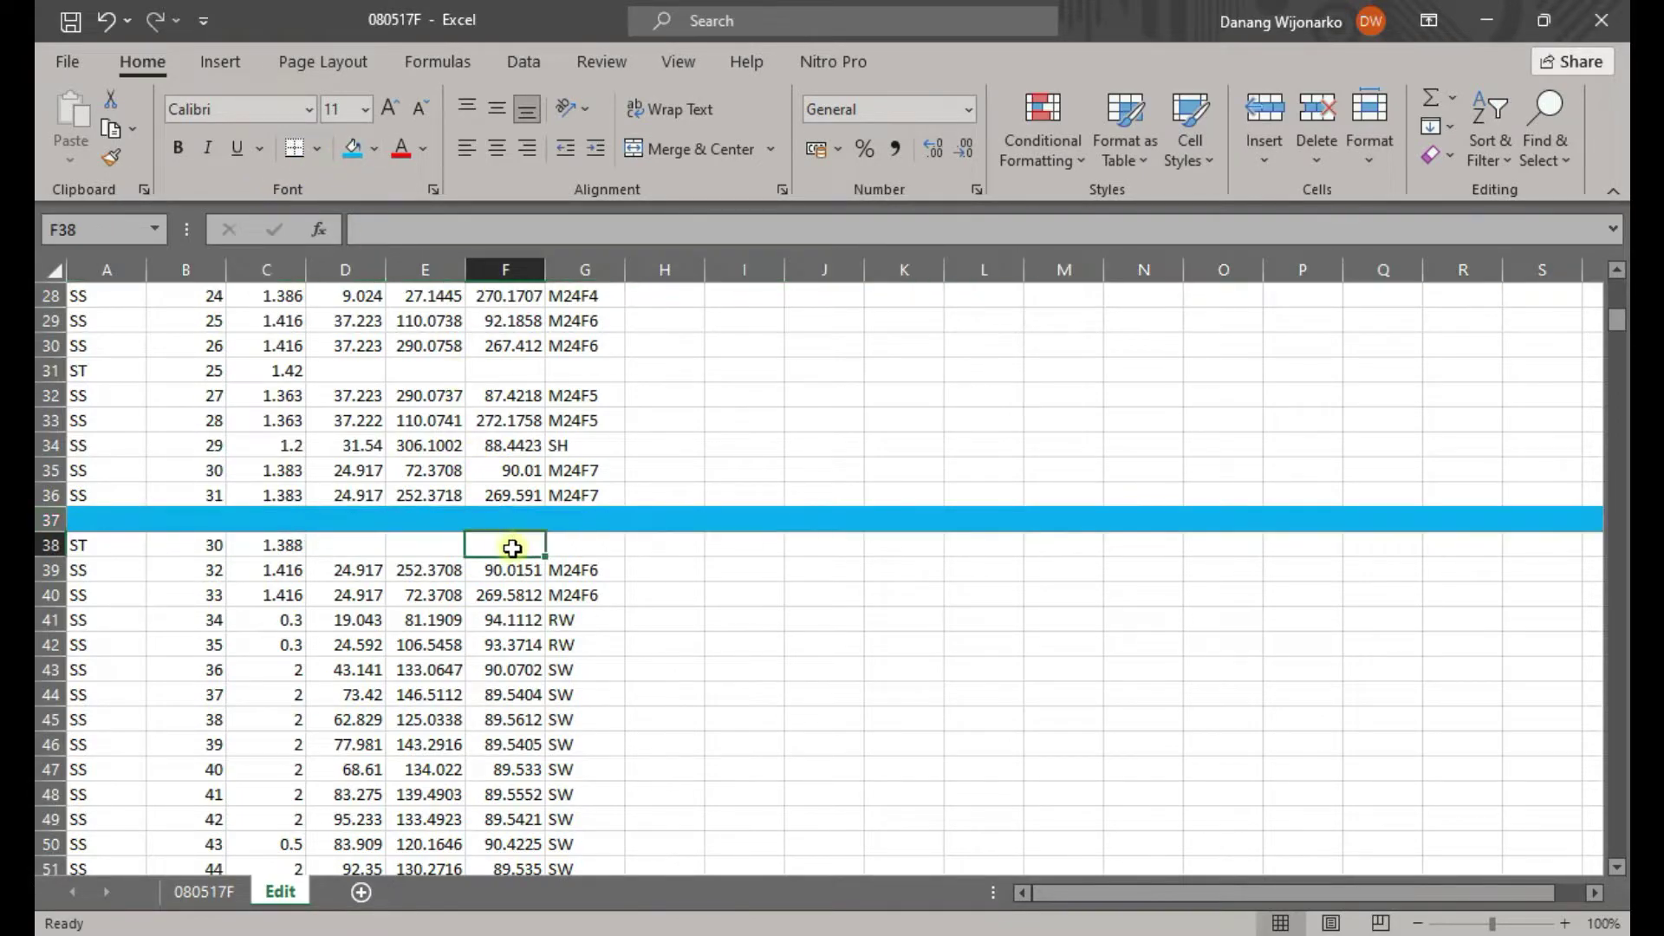
{"action": "scroll", "coordinate": [538, 537], "scroll_direction": "down", "scroll_amount": 3}
{"action": "scroll", "coordinate": [590, 520], "scroll_direction": "up", "scroll_amount": 2}
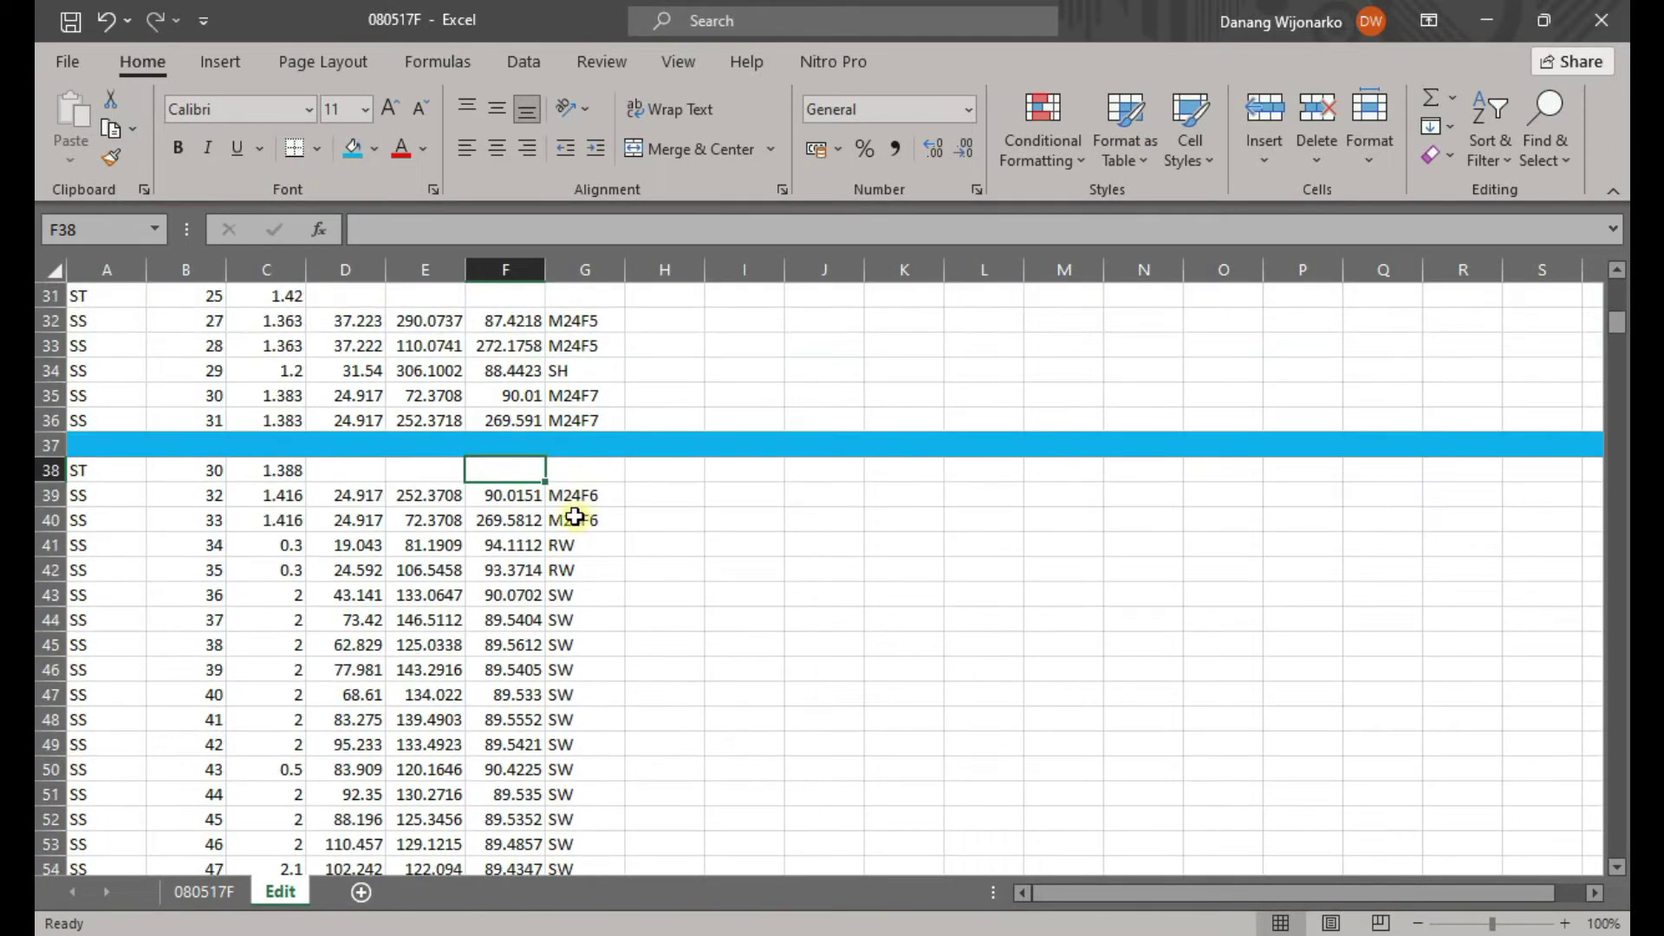
Copy the M24F7 code from G35 into G38 to label the ST row of station 30
{"action": "left_click", "coordinate": [273, 473]}
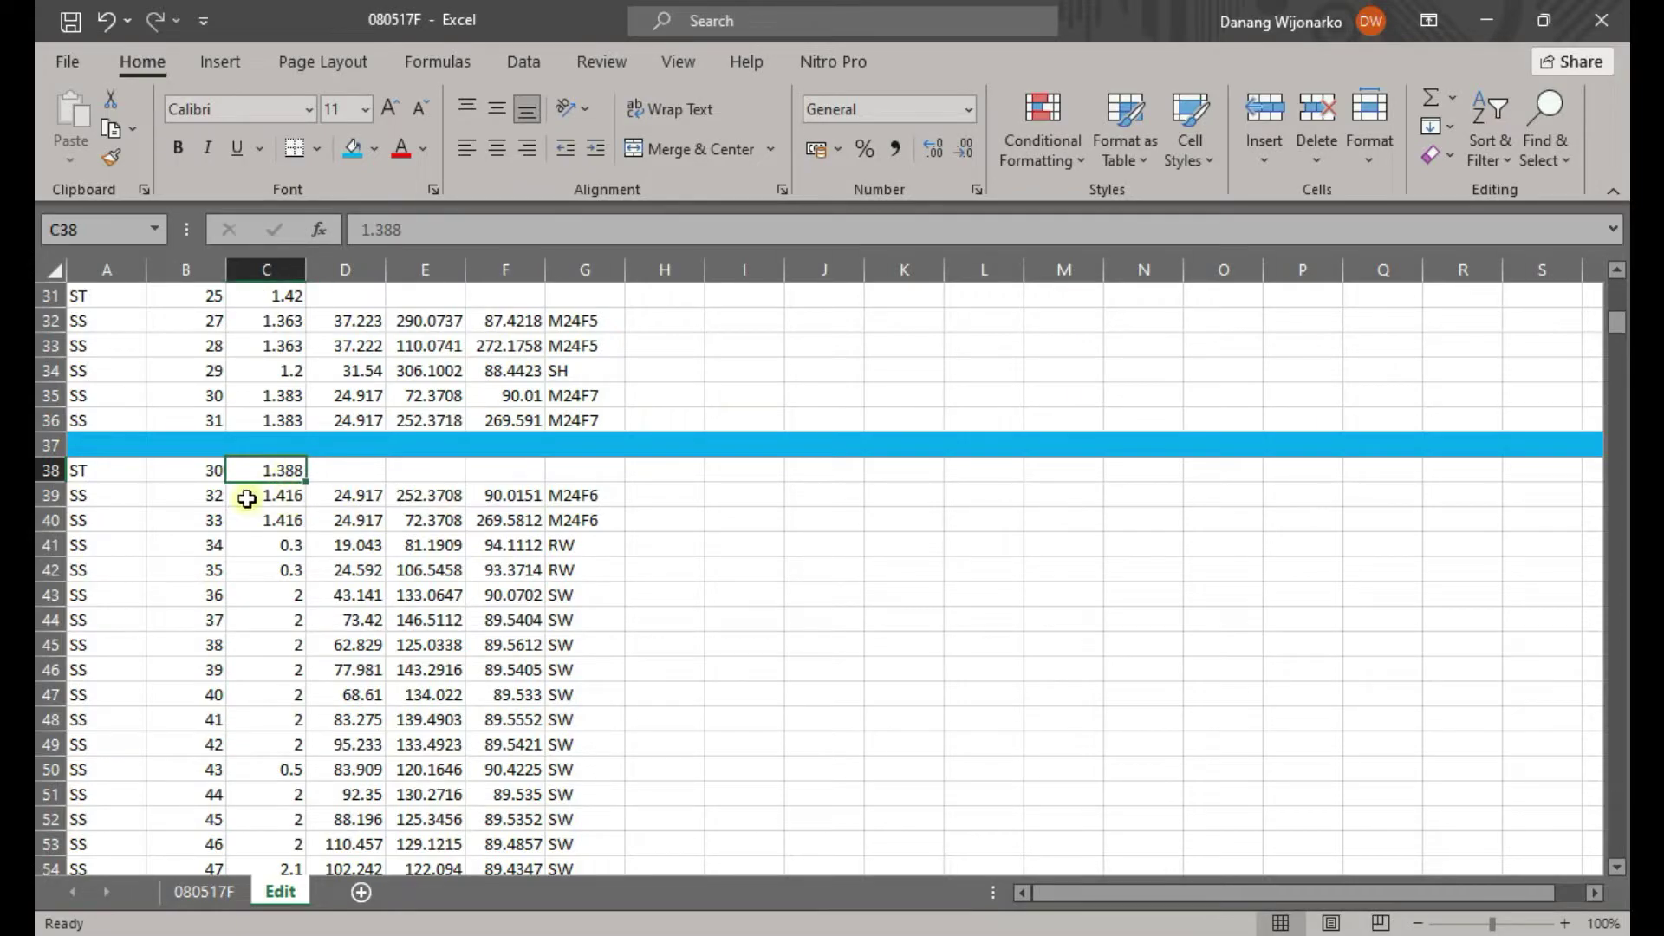
{"action": "left_click", "coordinate": [108, 492]}
{"action": "left_click", "coordinate": [134, 471]}
{"action": "left_click", "coordinate": [209, 471]}
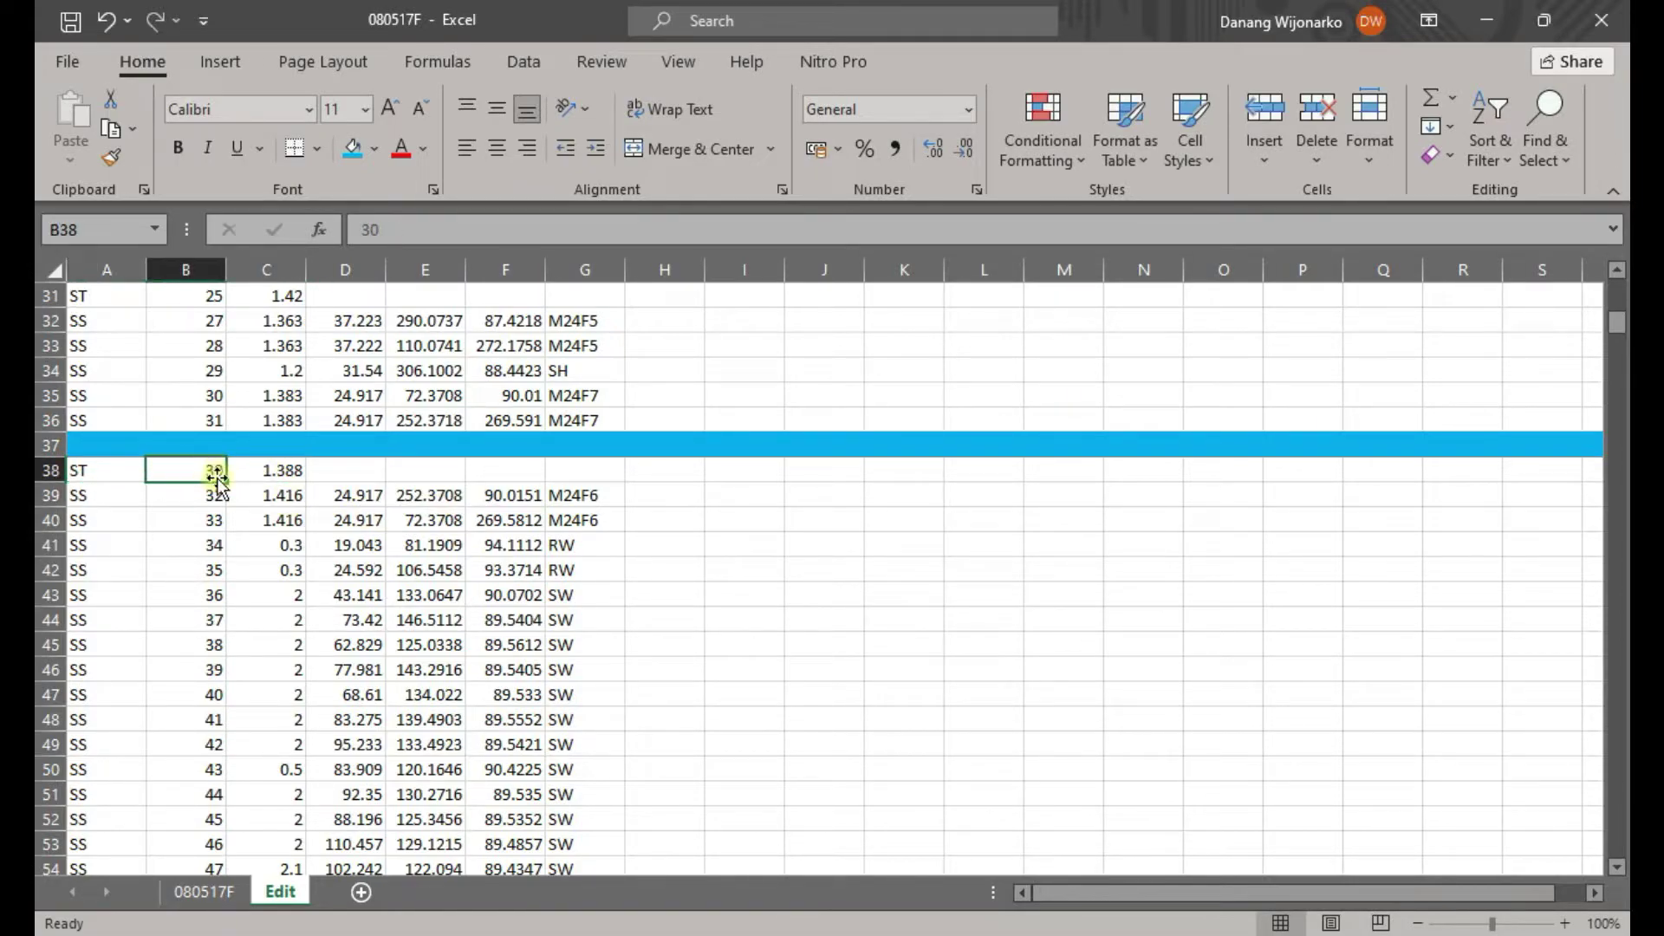
{"action": "left_click", "coordinate": [598, 468]}
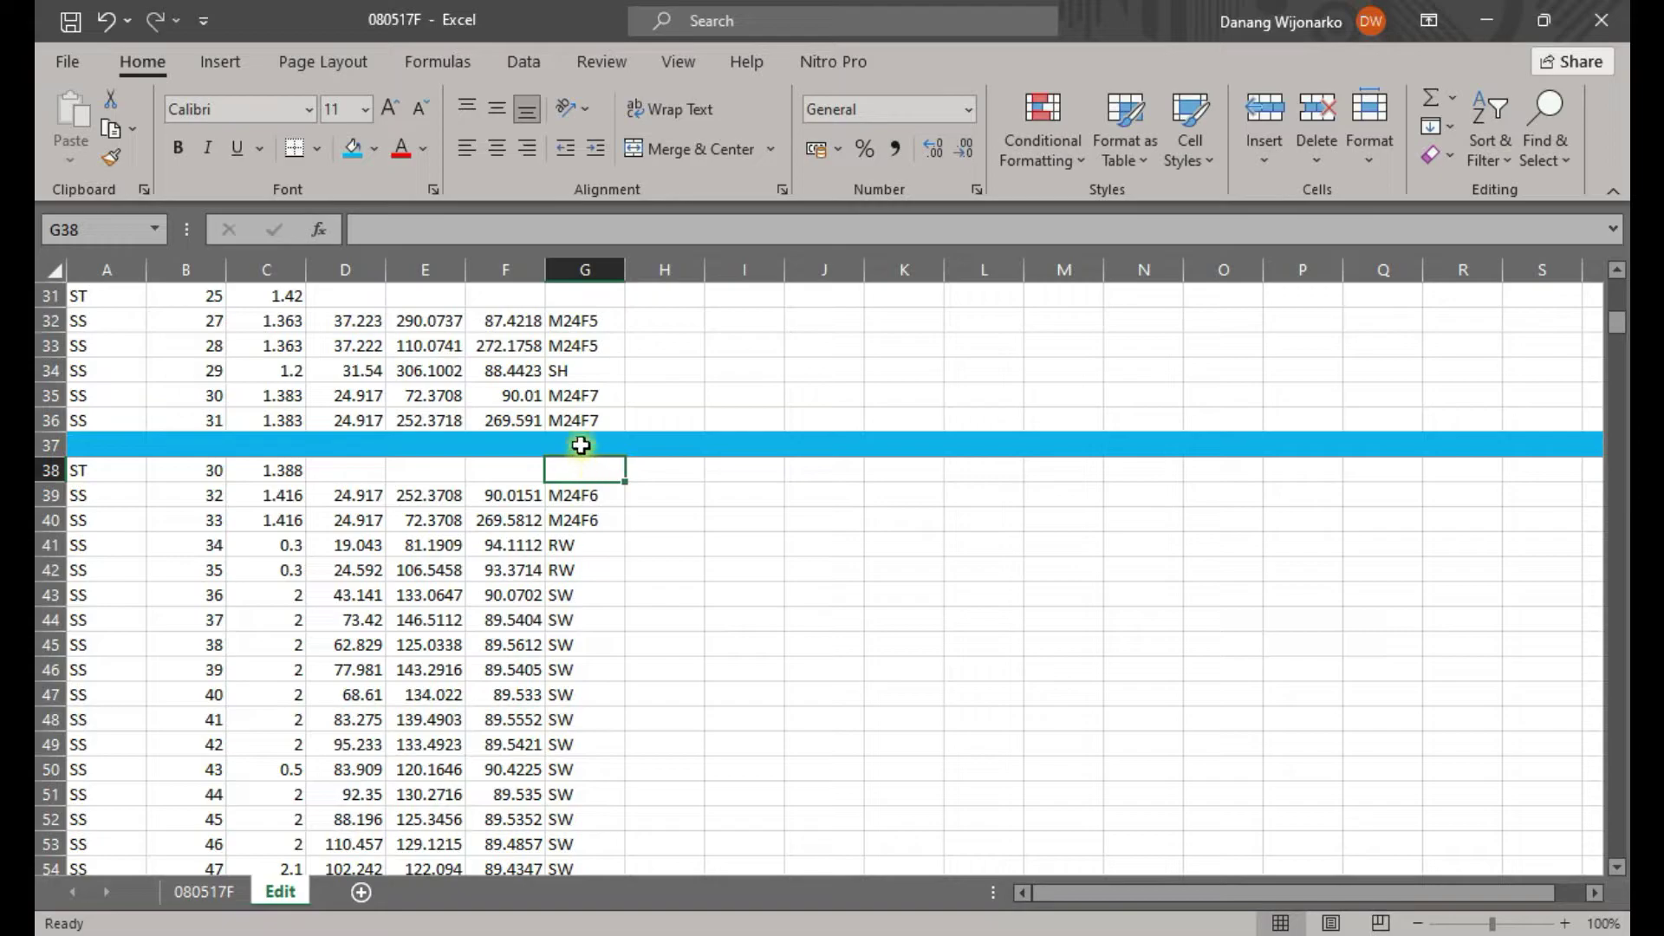
{"action": "scroll", "coordinate": [586, 384], "scroll_direction": "up", "scroll_amount": 1}
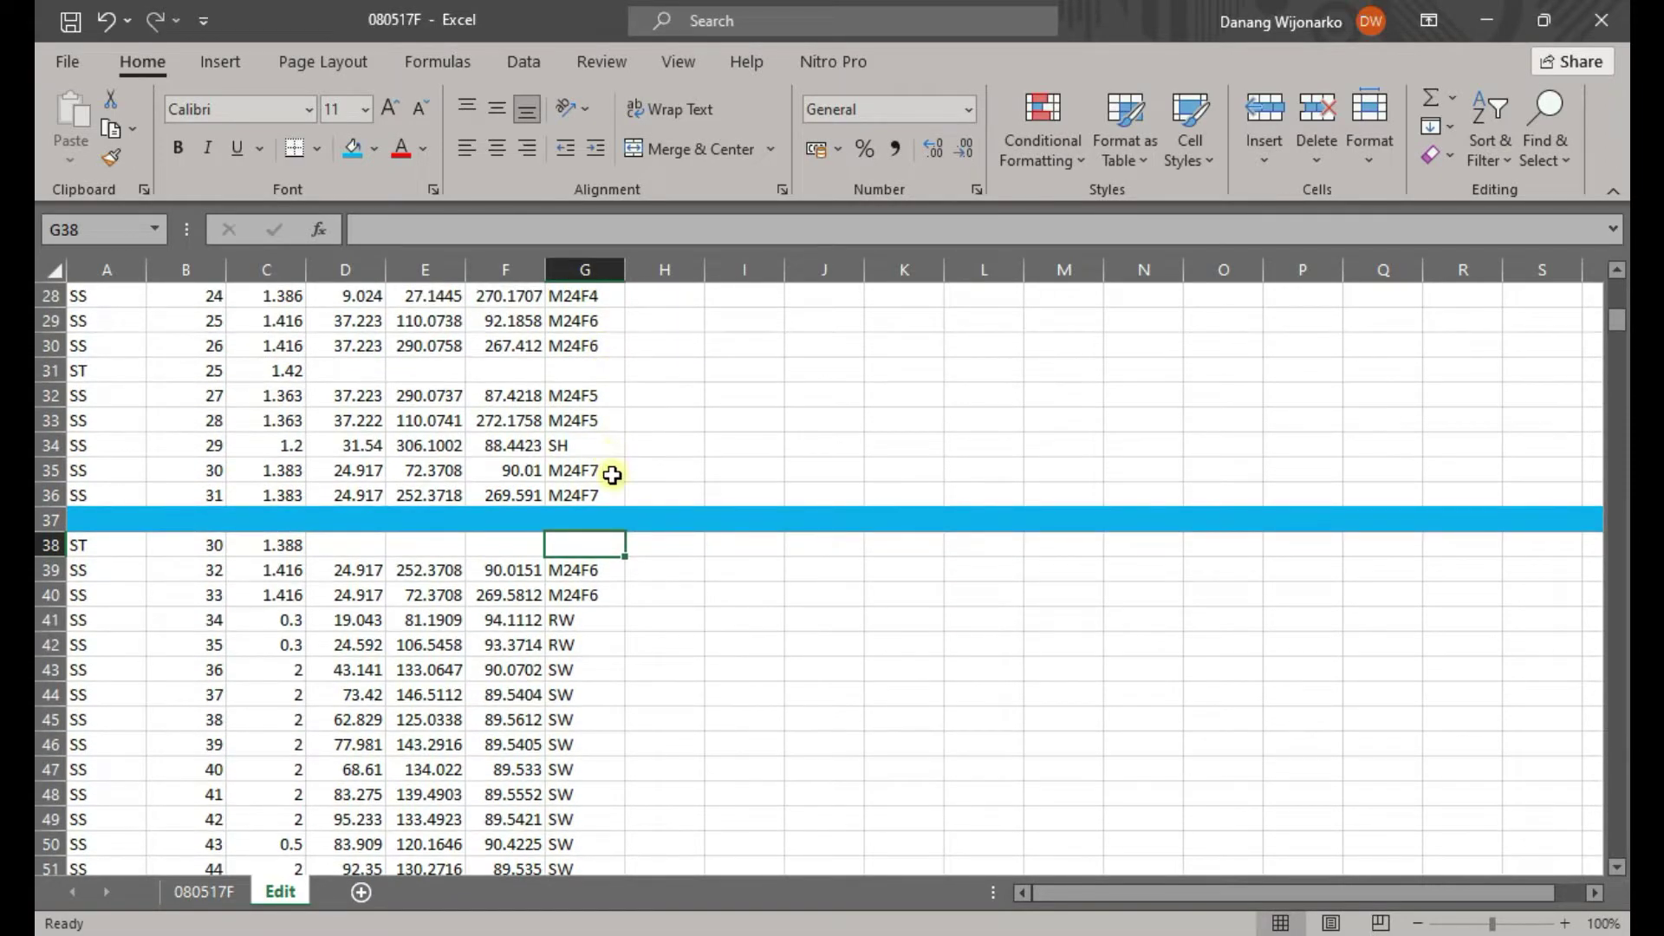
{"action": "left_click", "coordinate": [613, 479]}
{"action": "key", "text": "ctrl+c"}
{"action": "left_click", "coordinate": [608, 546]}
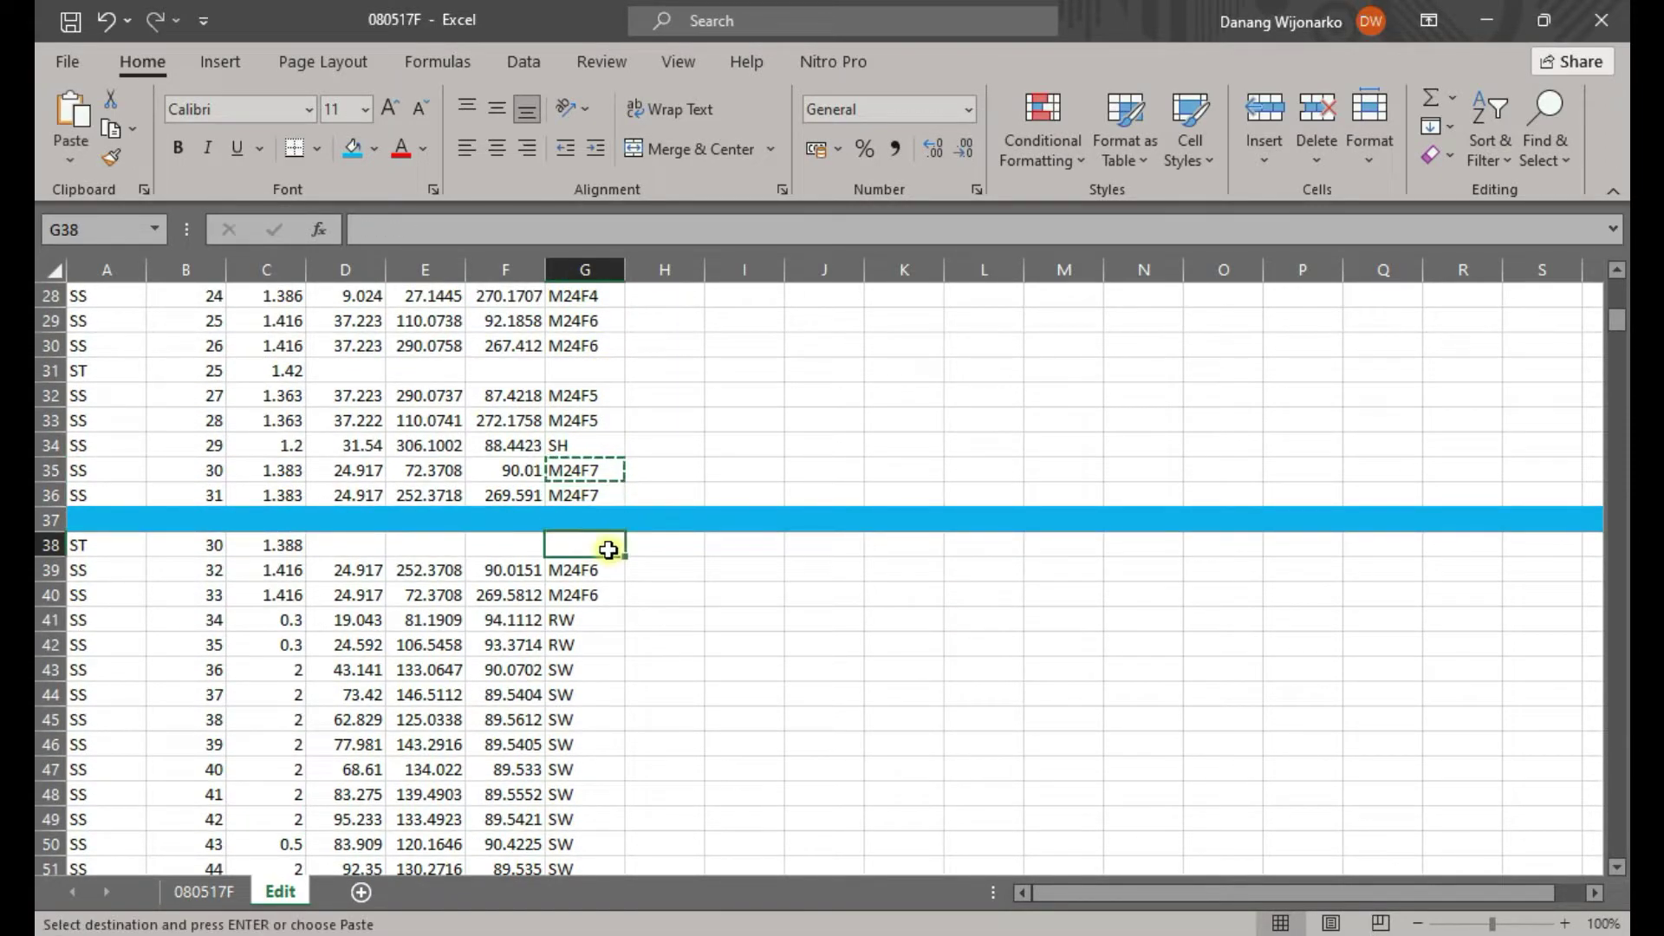
{"action": "key", "text": "ctrl+v"}
{"action": "key", "text": "Escape"}
{"action": "scroll", "coordinate": [579, 520], "scroll_direction": "down", "scroll_amount": 1}
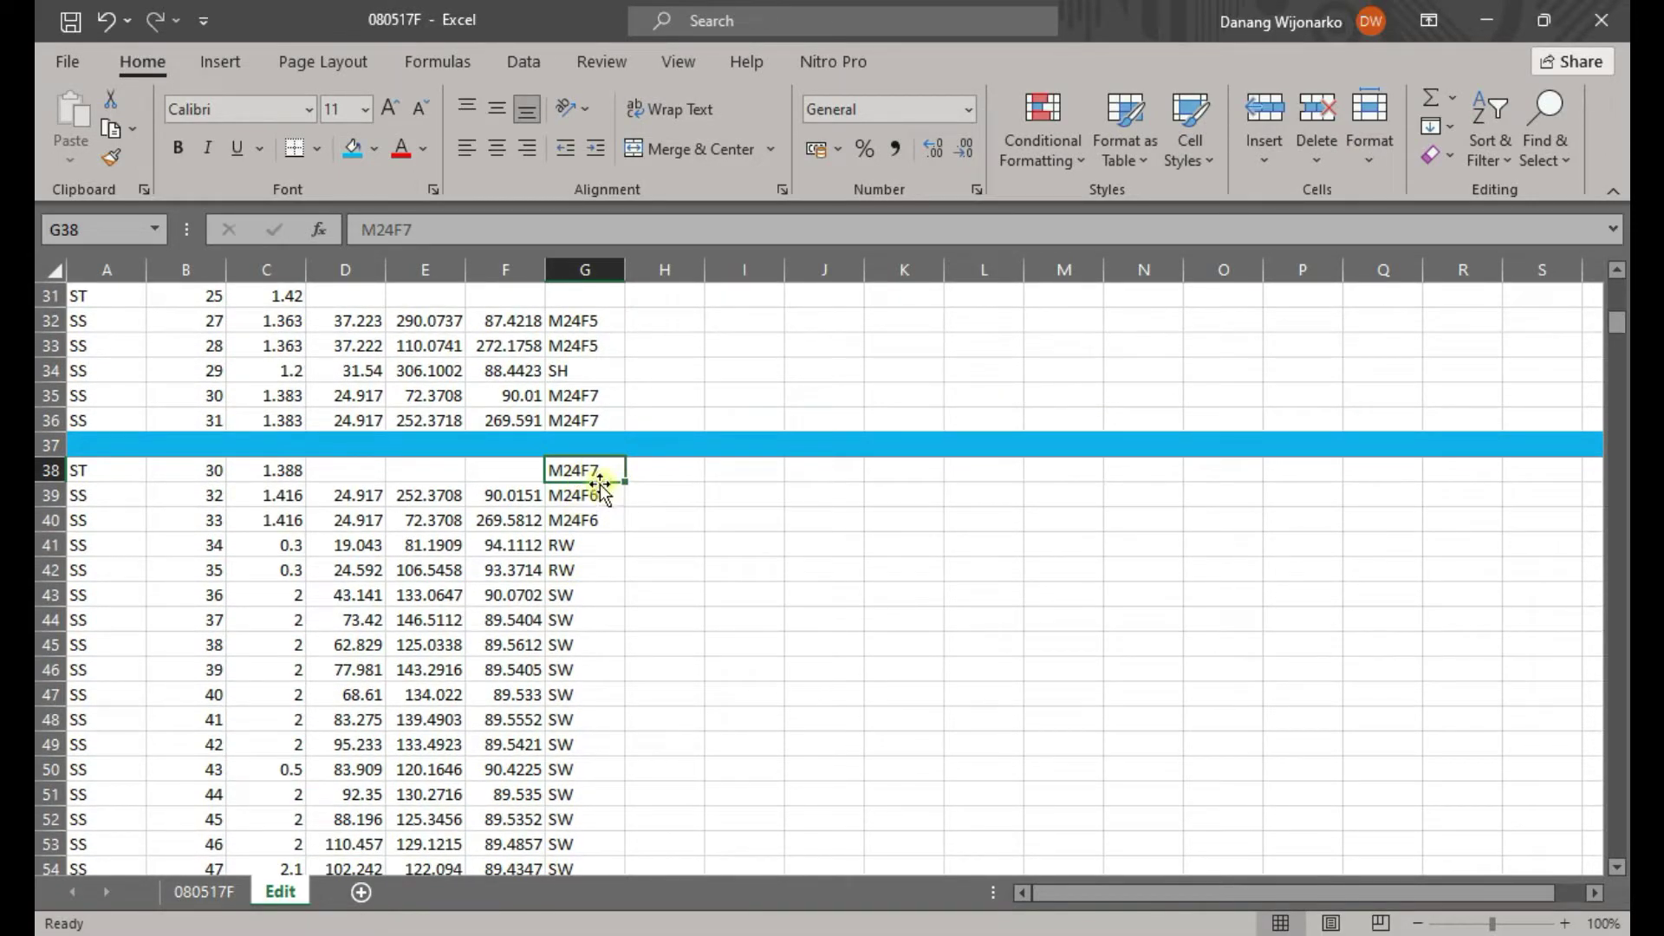
Examine the M24F6 backsight readings in rows 39–40 and the RW, SW and SH detail readings in rows 41–79
{"action": "left_click_drag", "start_coordinate": [265, 501], "coordinate": [575, 555]}
{"action": "left_click", "coordinate": [276, 548]}
{"action": "left_click_drag", "start_coordinate": [276, 549], "coordinate": [598, 494]}
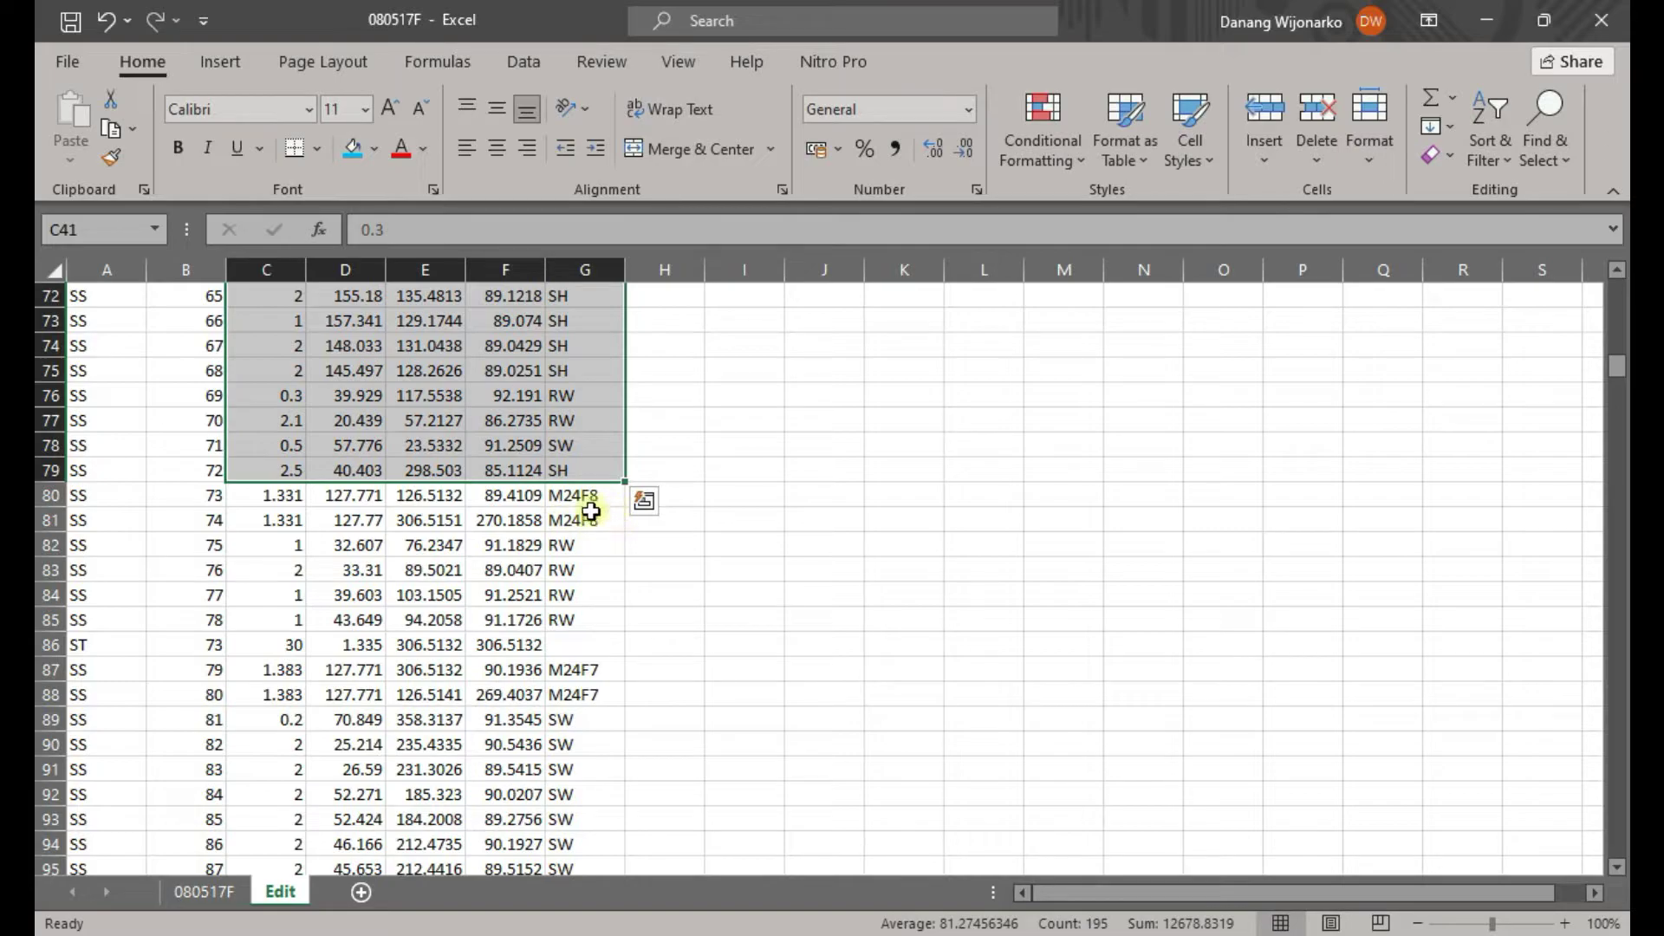
{"action": "scroll", "coordinate": [614, 521], "scroll_direction": "up", "scroll_amount": 5}
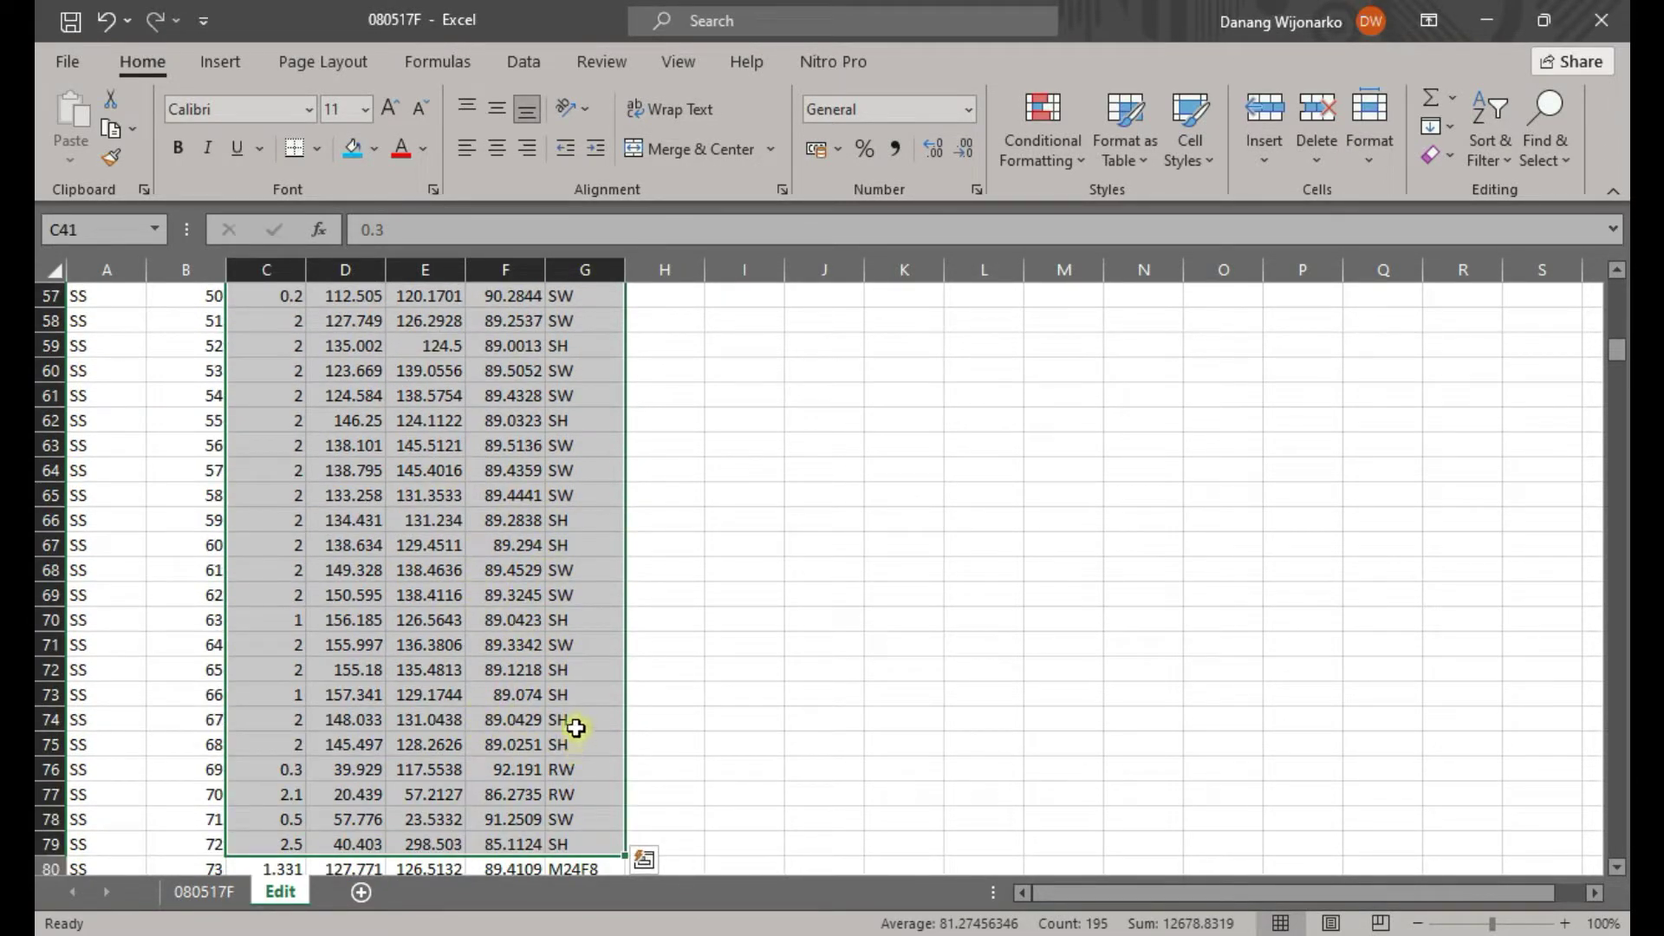
{"action": "scroll", "coordinate": [583, 726], "scroll_direction": "up", "scroll_amount": 9}
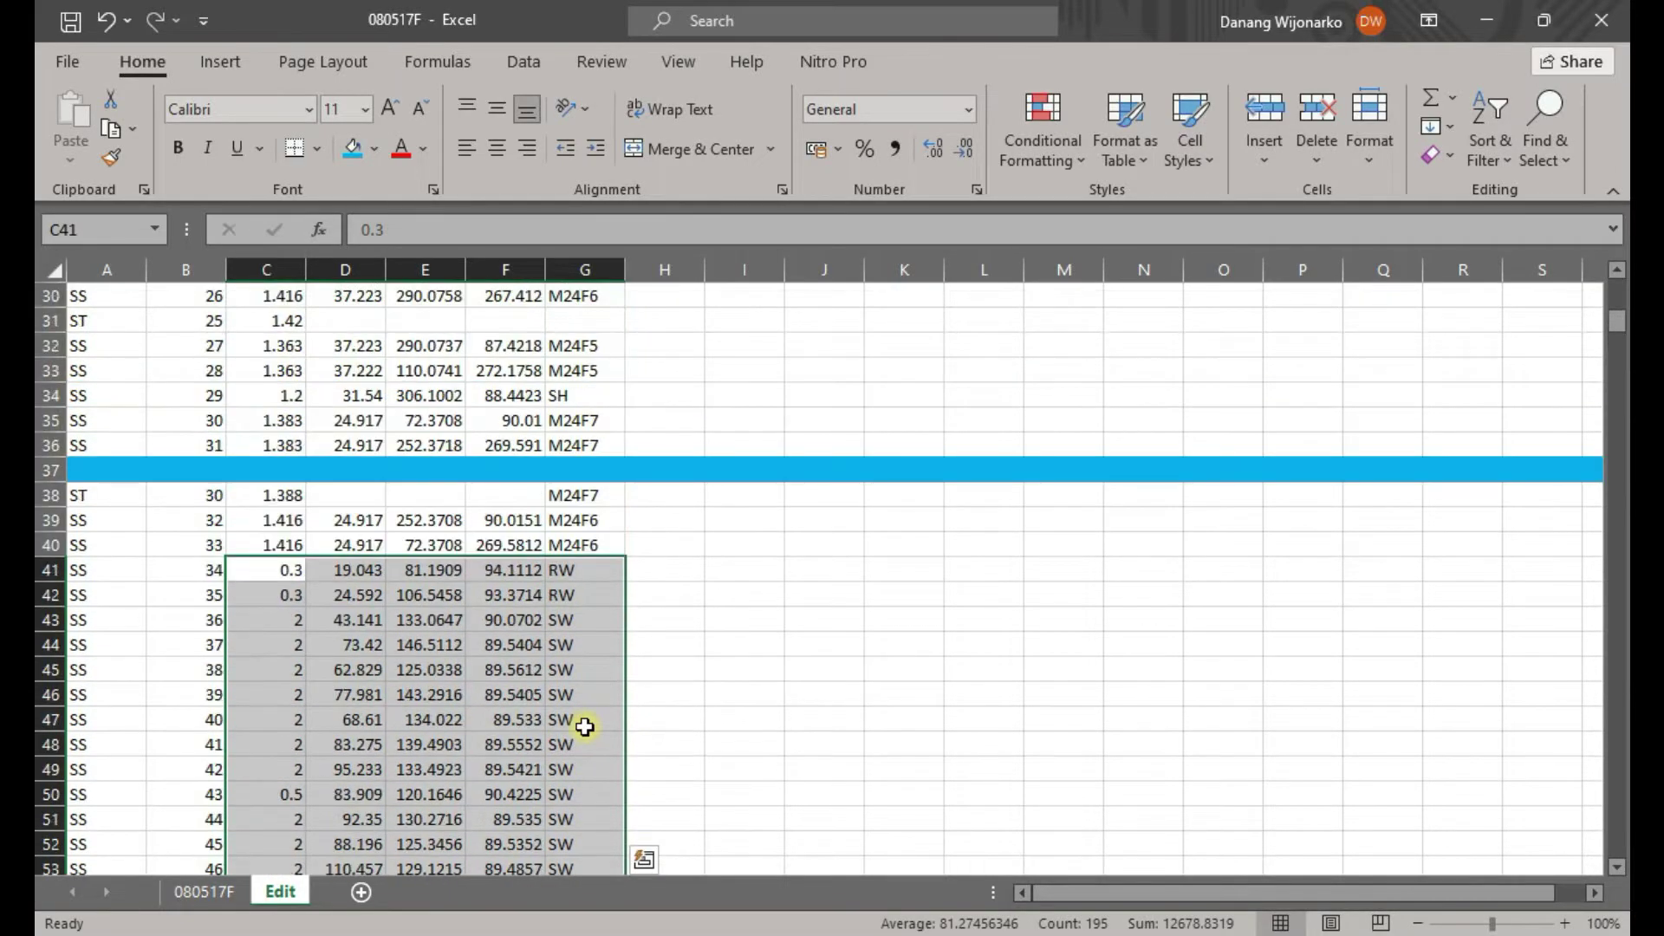
{"action": "scroll", "coordinate": [583, 602], "scroll_direction": "down", "scroll_amount": 2}
{"action": "left_click", "coordinate": [584, 497]}
{"action": "left_click", "coordinate": [529, 351]}
{"action": "scroll", "coordinate": [609, 447], "scroll_direction": "up", "scroll_amount": 1}
{"action": "left_click", "coordinate": [609, 447]}
{"action": "left_click", "coordinate": [286, 421]}
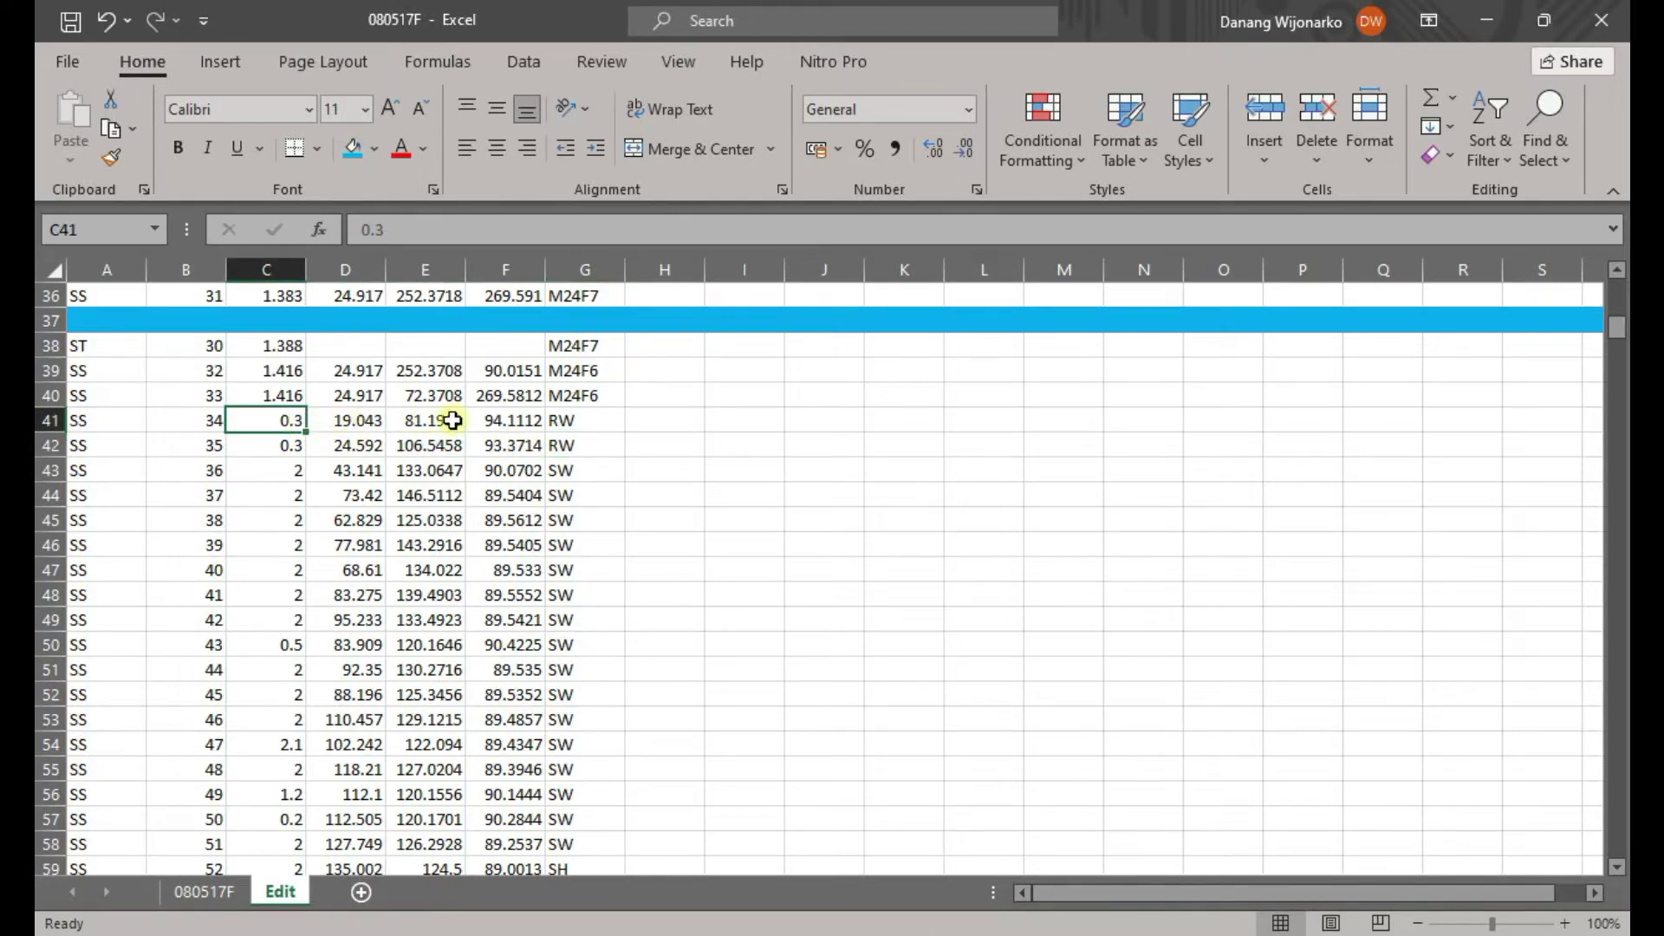
{"action": "left_click", "coordinate": [513, 420]}
{"action": "left_click", "coordinate": [606, 418]}
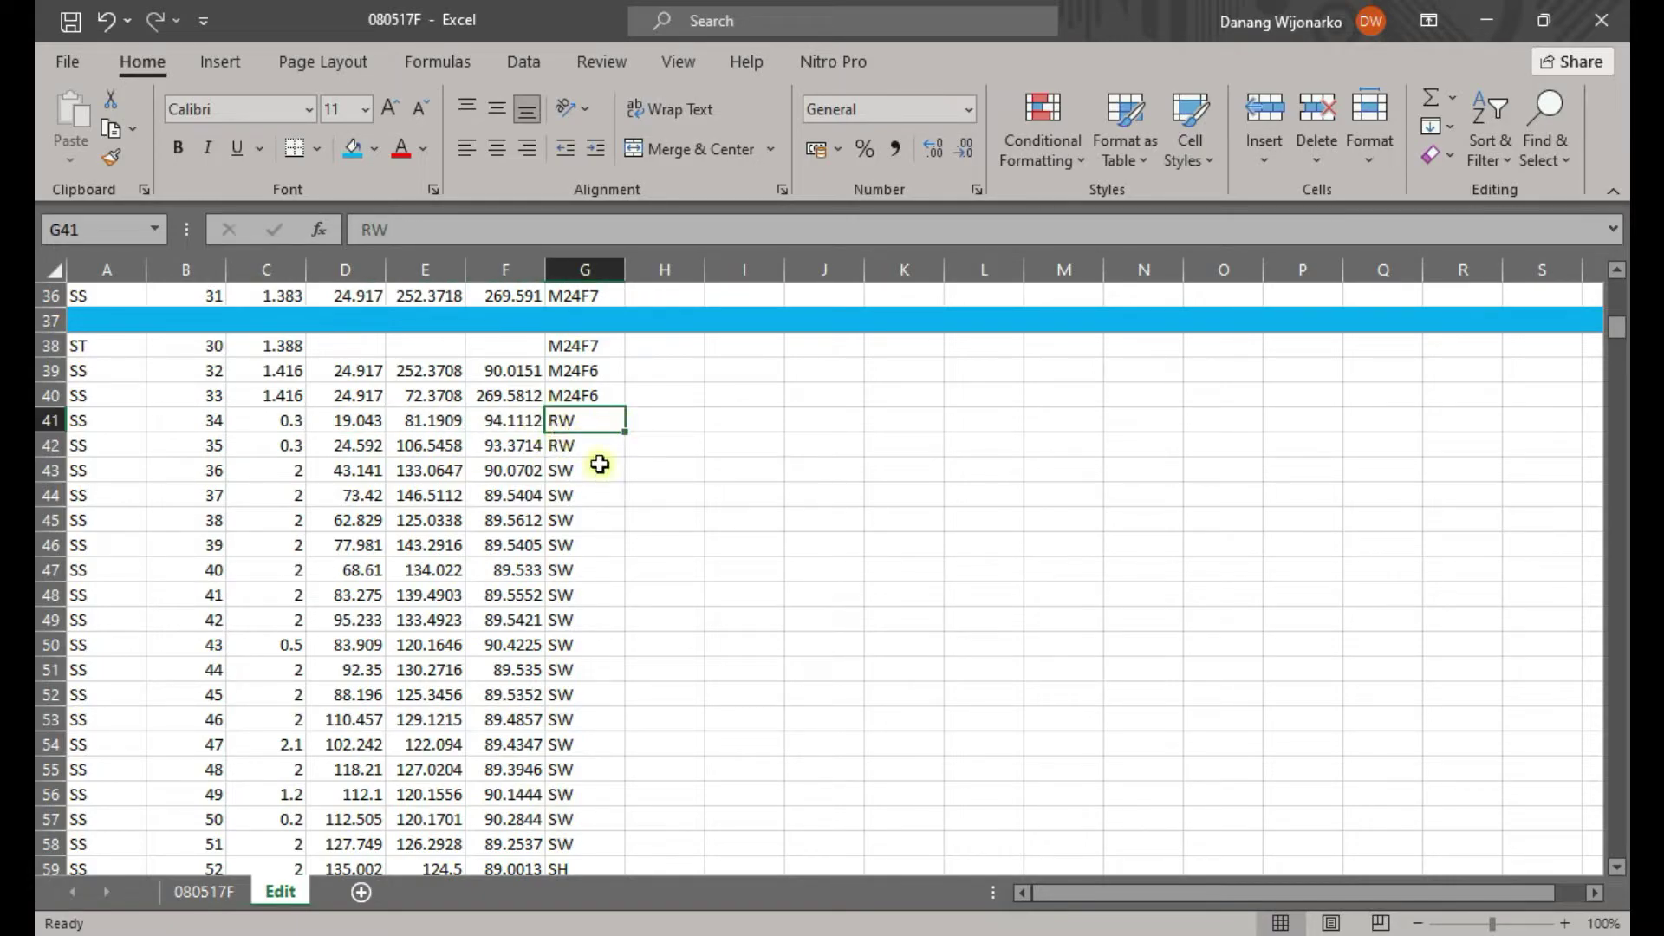
Clear the angle values in E86:F86 and move 1.335 from D86 to C86, replacing the backsight number
{"action": "scroll", "coordinate": [619, 503], "scroll_direction": "down", "scroll_amount": 6}
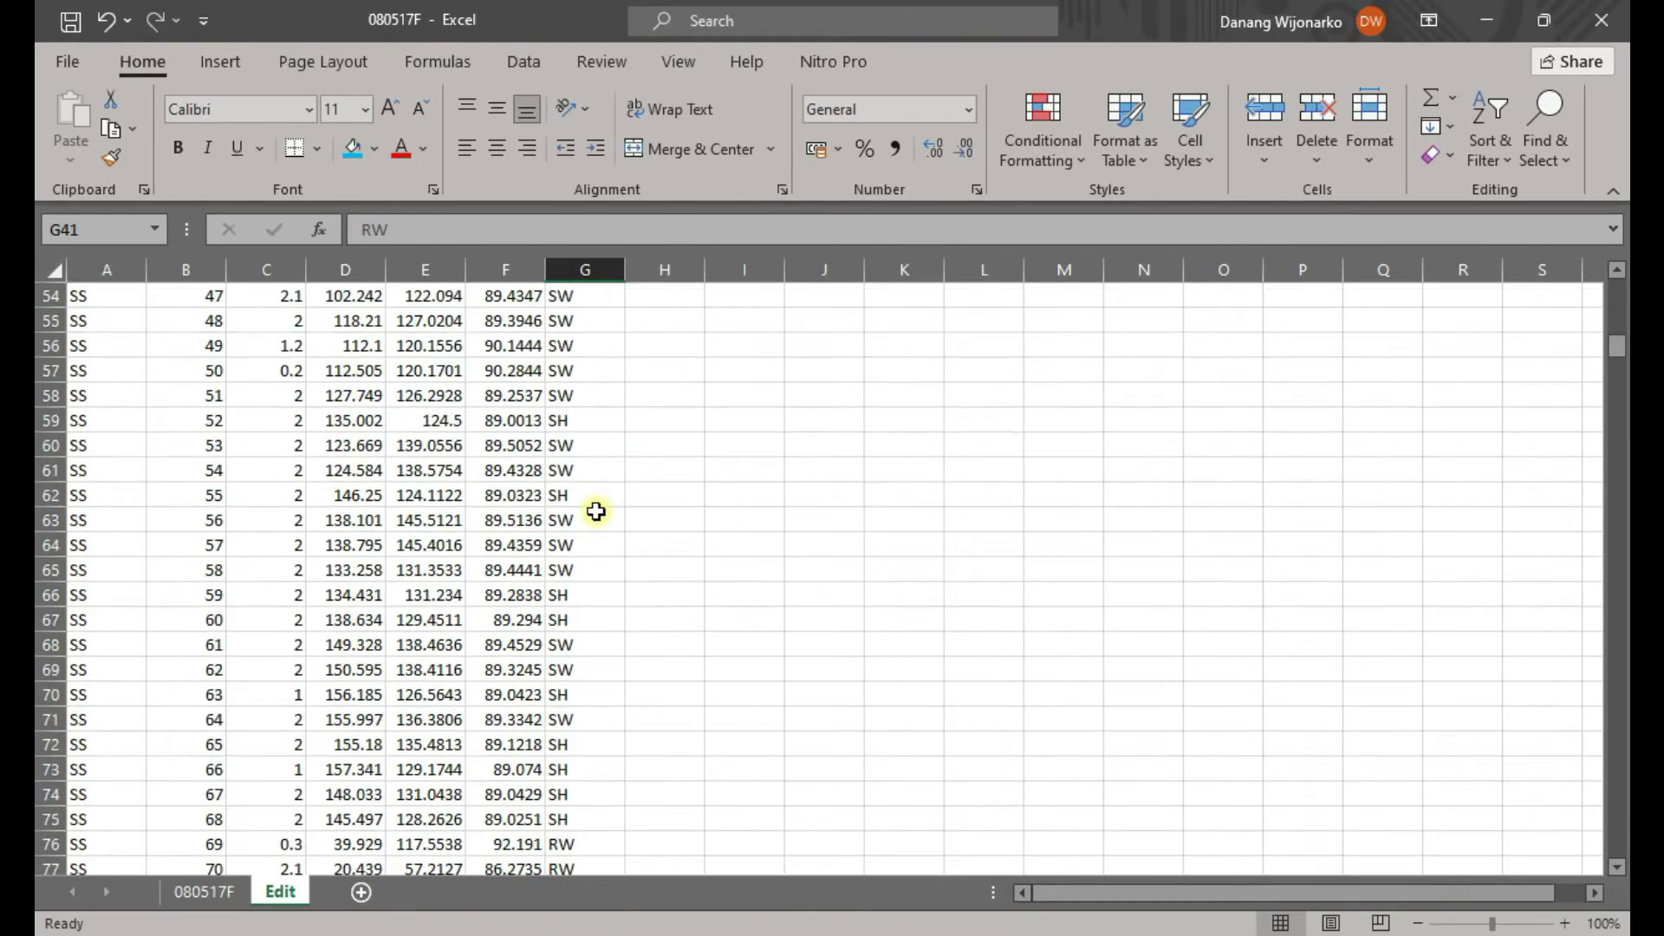
{"action": "scroll", "coordinate": [592, 519], "scroll_direction": "down", "scroll_amount": 3}
{"action": "scroll", "coordinate": [580, 524], "scroll_direction": "down", "scroll_amount": 2}
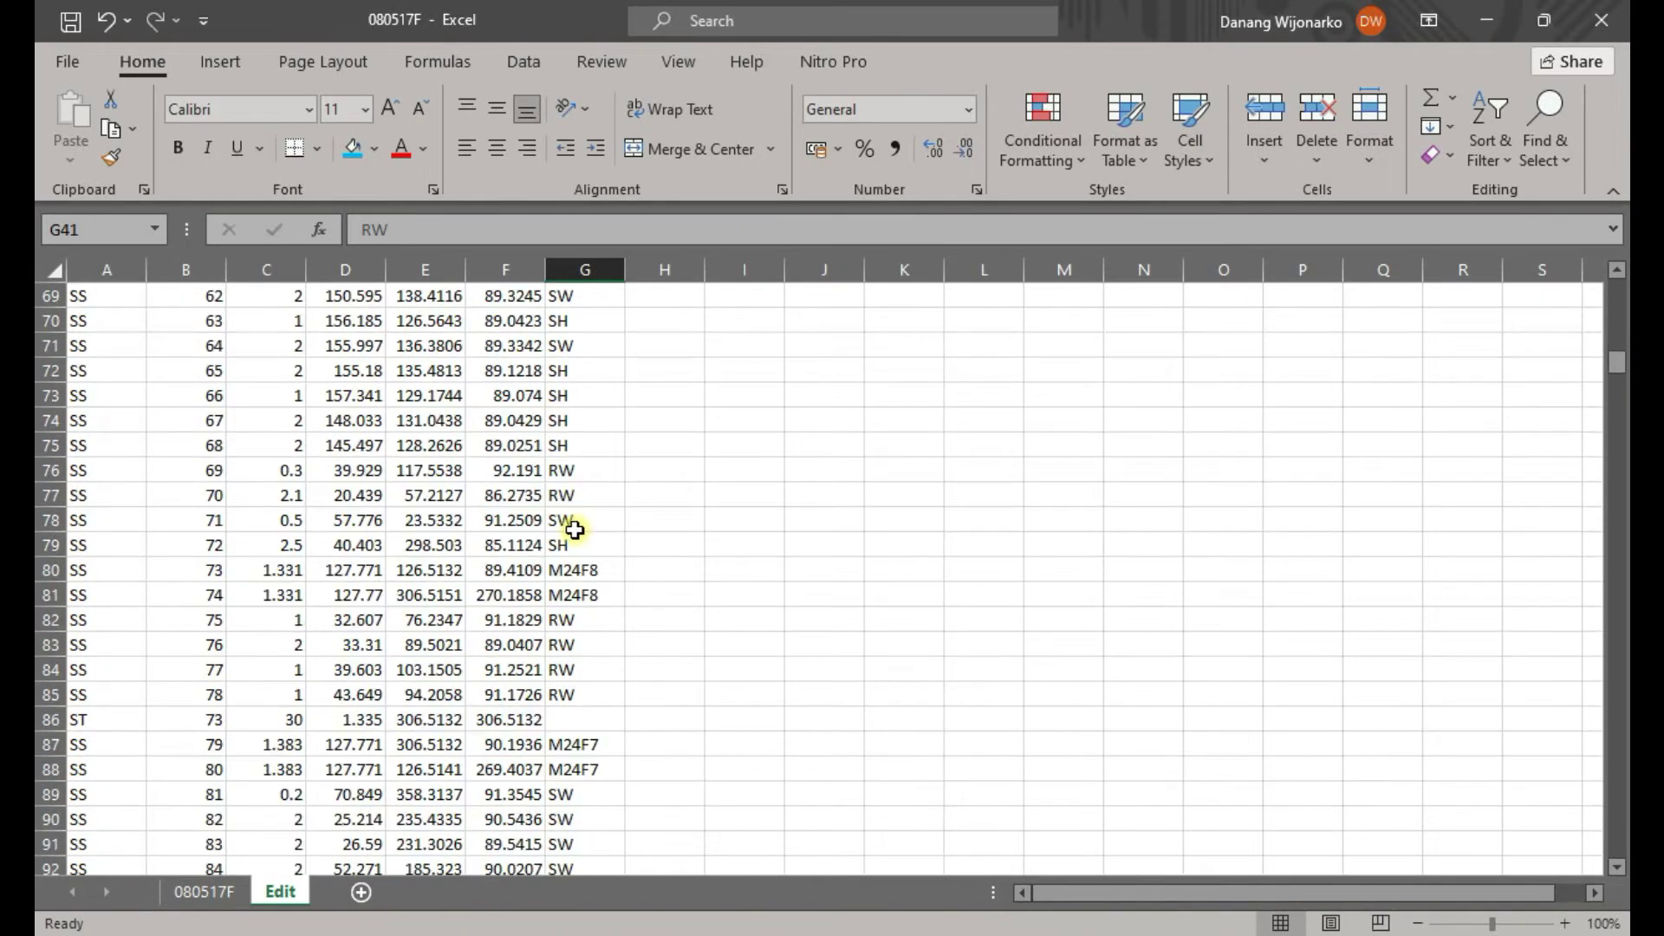
{"action": "scroll", "coordinate": [584, 641], "scroll_direction": "down", "scroll_amount": 1}
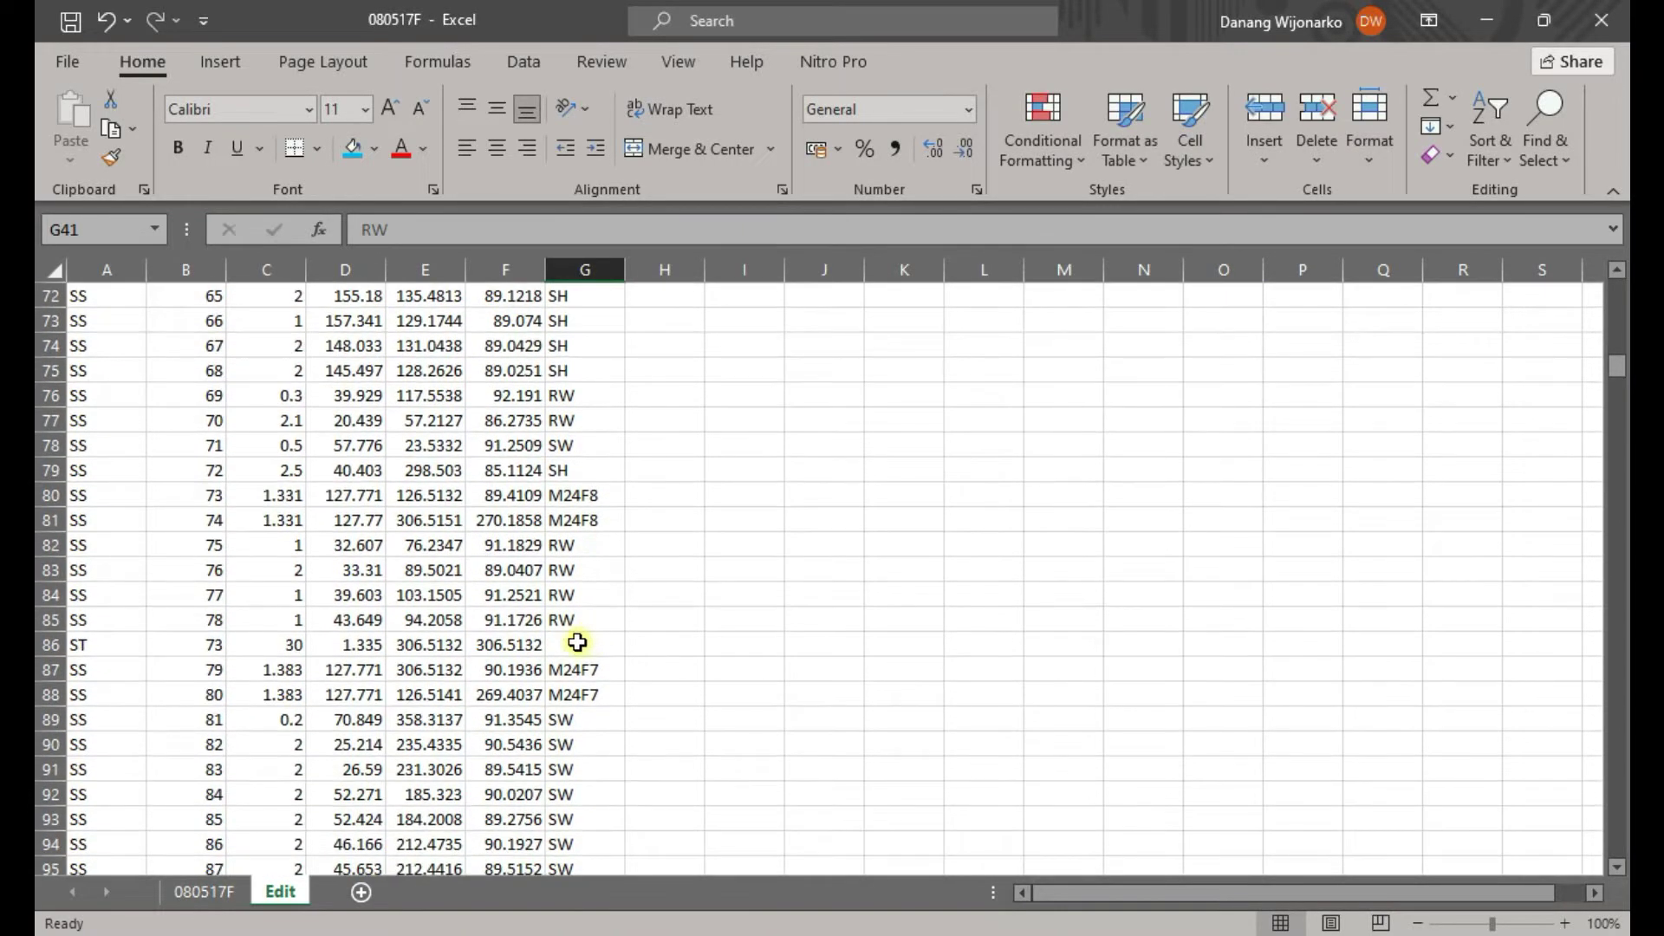
{"action": "left_click_drag", "start_coordinate": [525, 646], "coordinate": [281, 651]}
{"action": "key", "text": "Delete"}
{"action": "left_click", "coordinate": [364, 645]}
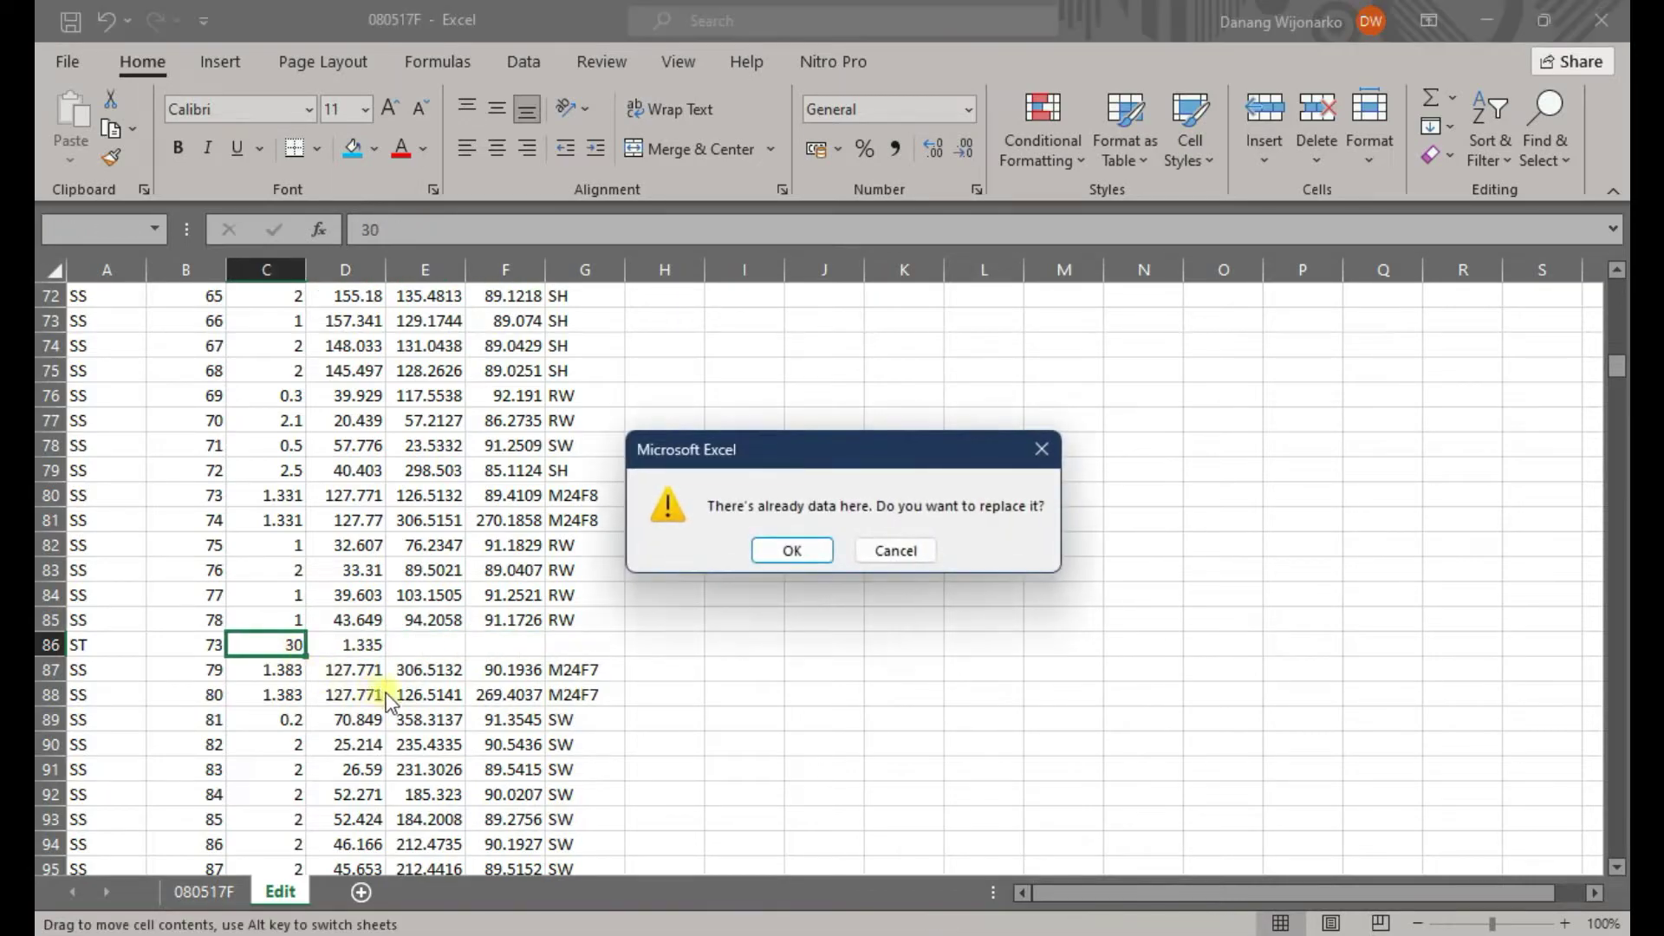
{"action": "left_click", "coordinate": [791, 551]}
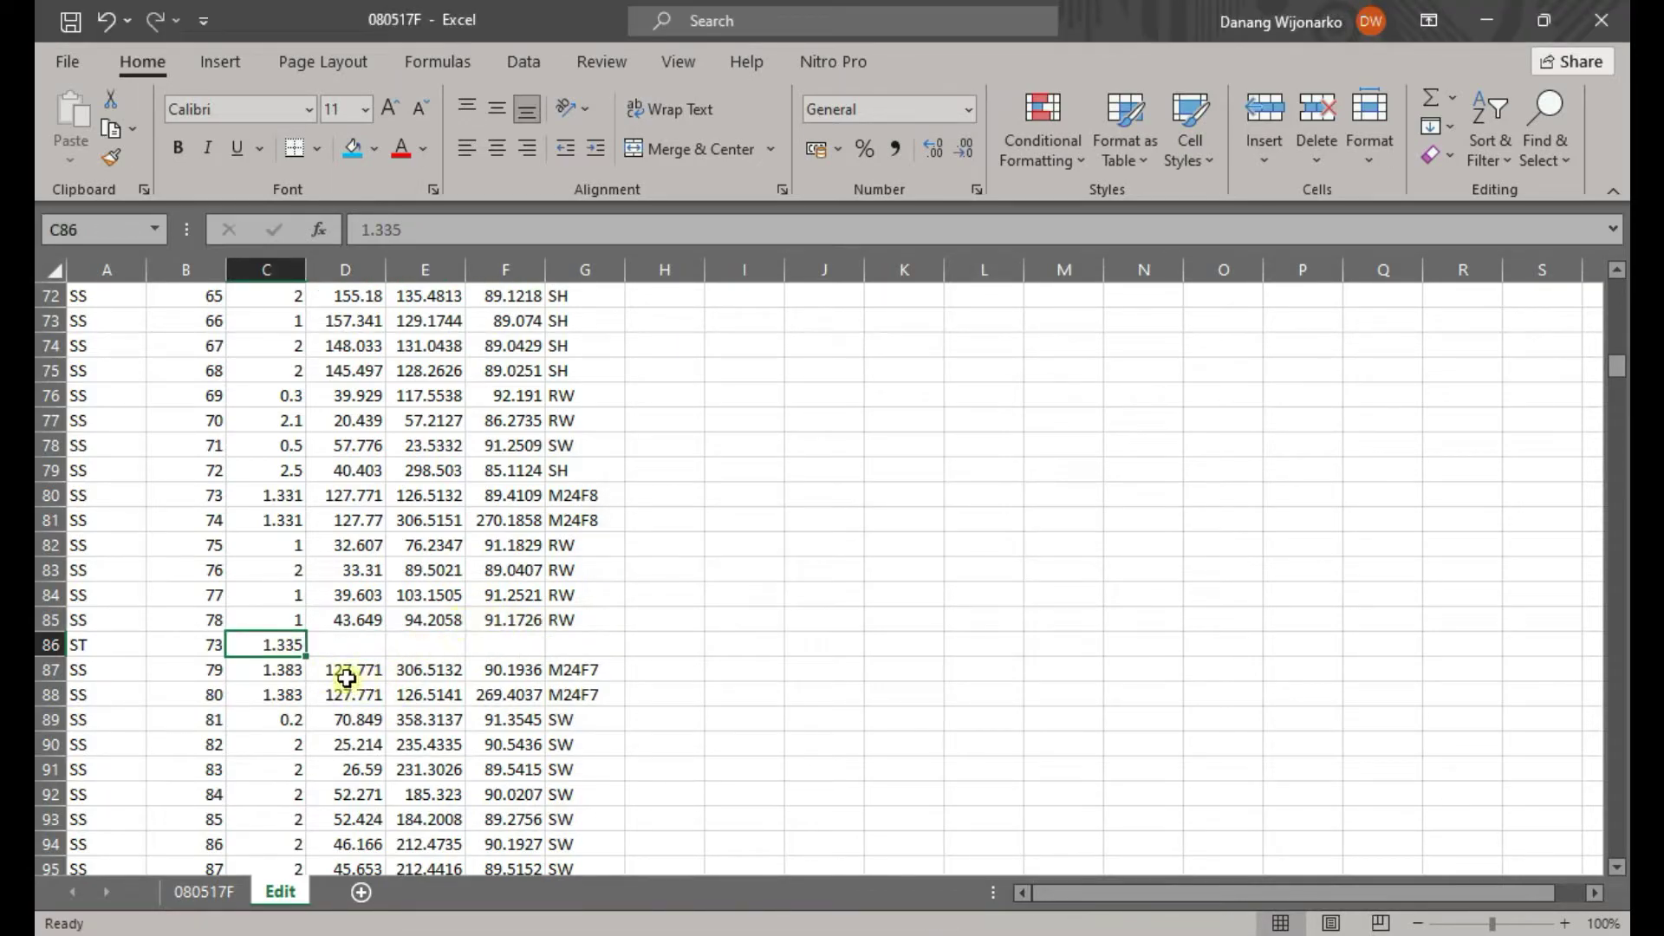
Review the contents of columns A to F, comparing the paired distance and angle readings to H56 in rows 2–3
{"action": "scroll", "coordinate": [198, 691], "scroll_direction": "up", "scroll_amount": 20}
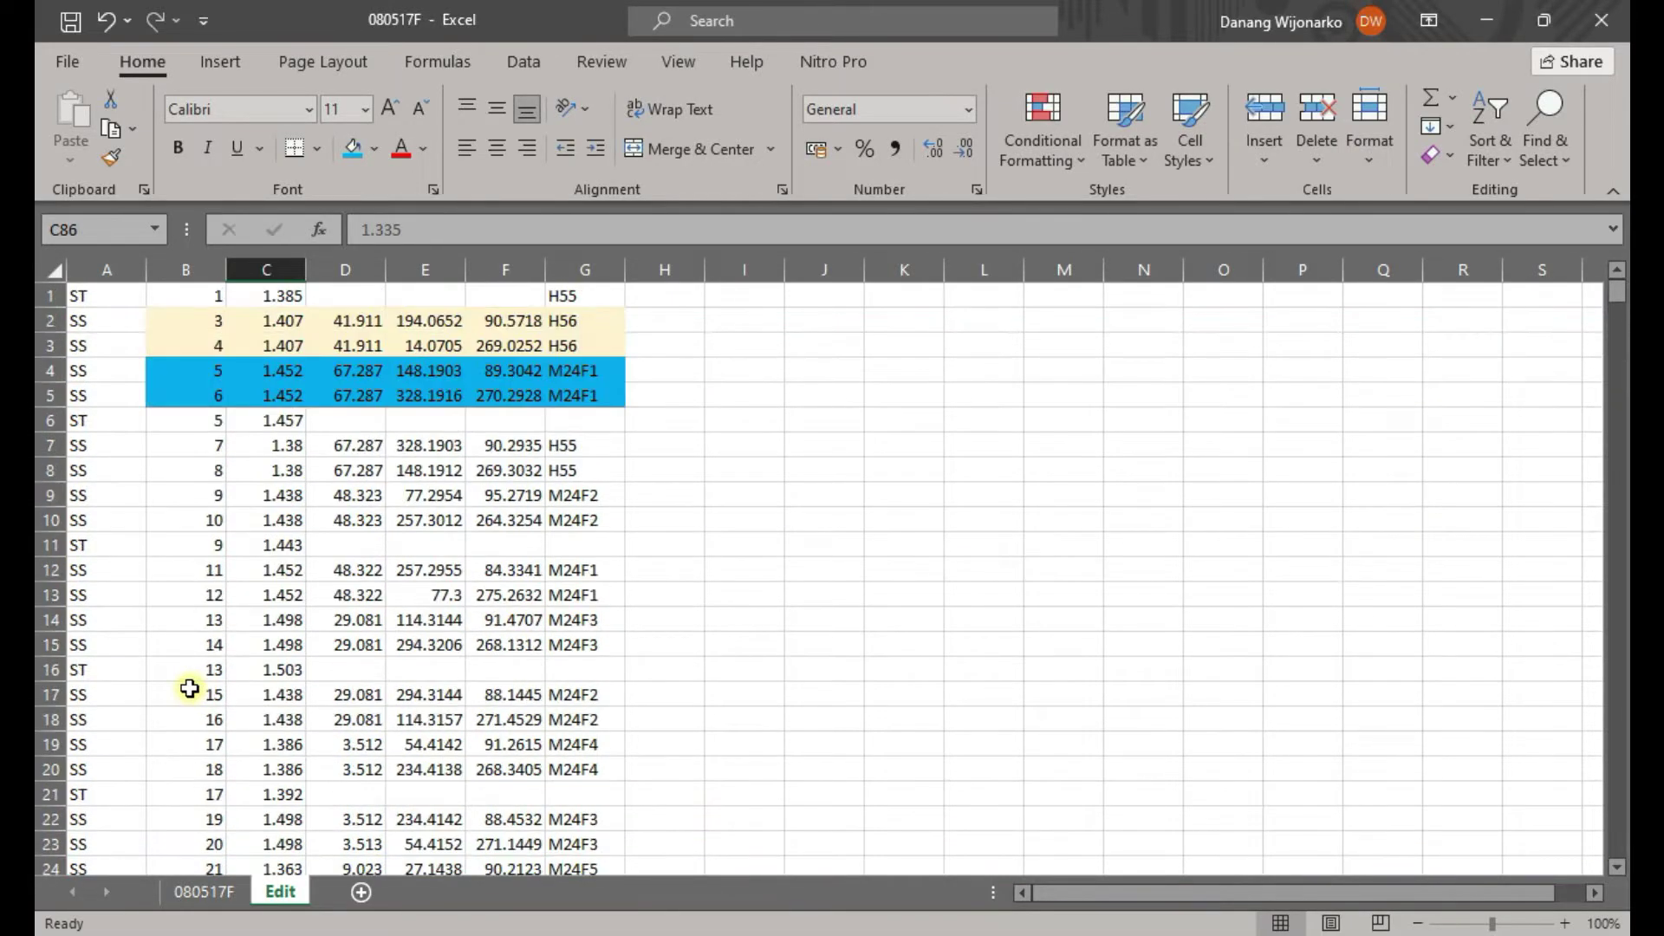
{"action": "left_click", "coordinate": [106, 269]}
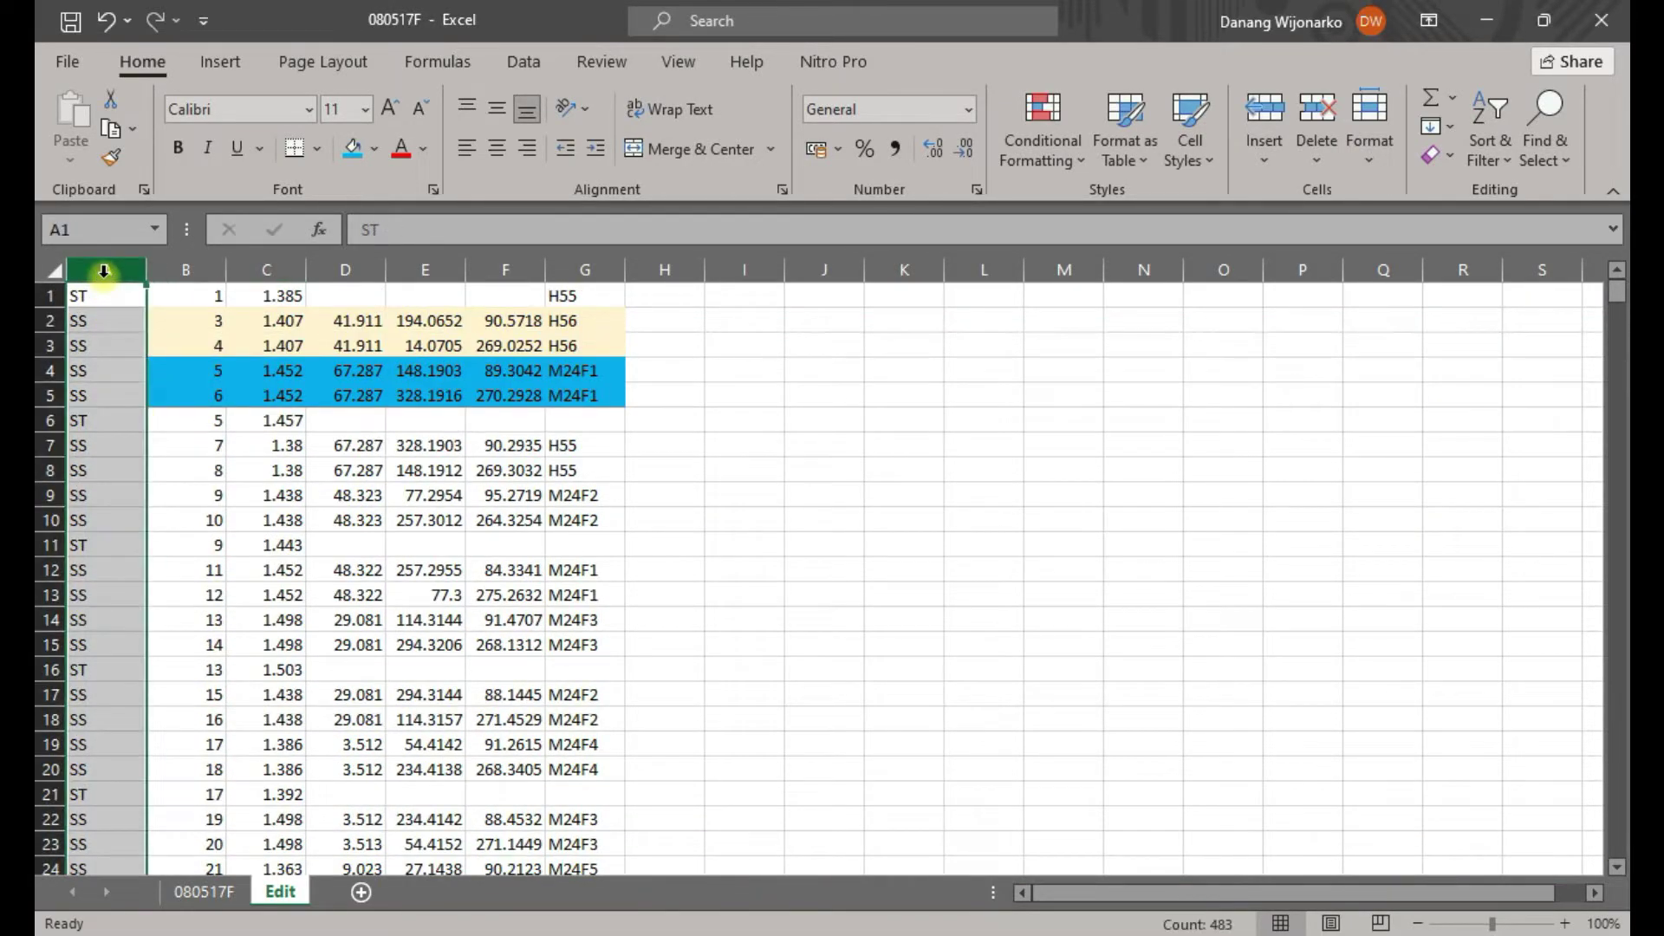
{"action": "left_click", "coordinate": [200, 297]}
{"action": "left_click", "coordinate": [192, 269]}
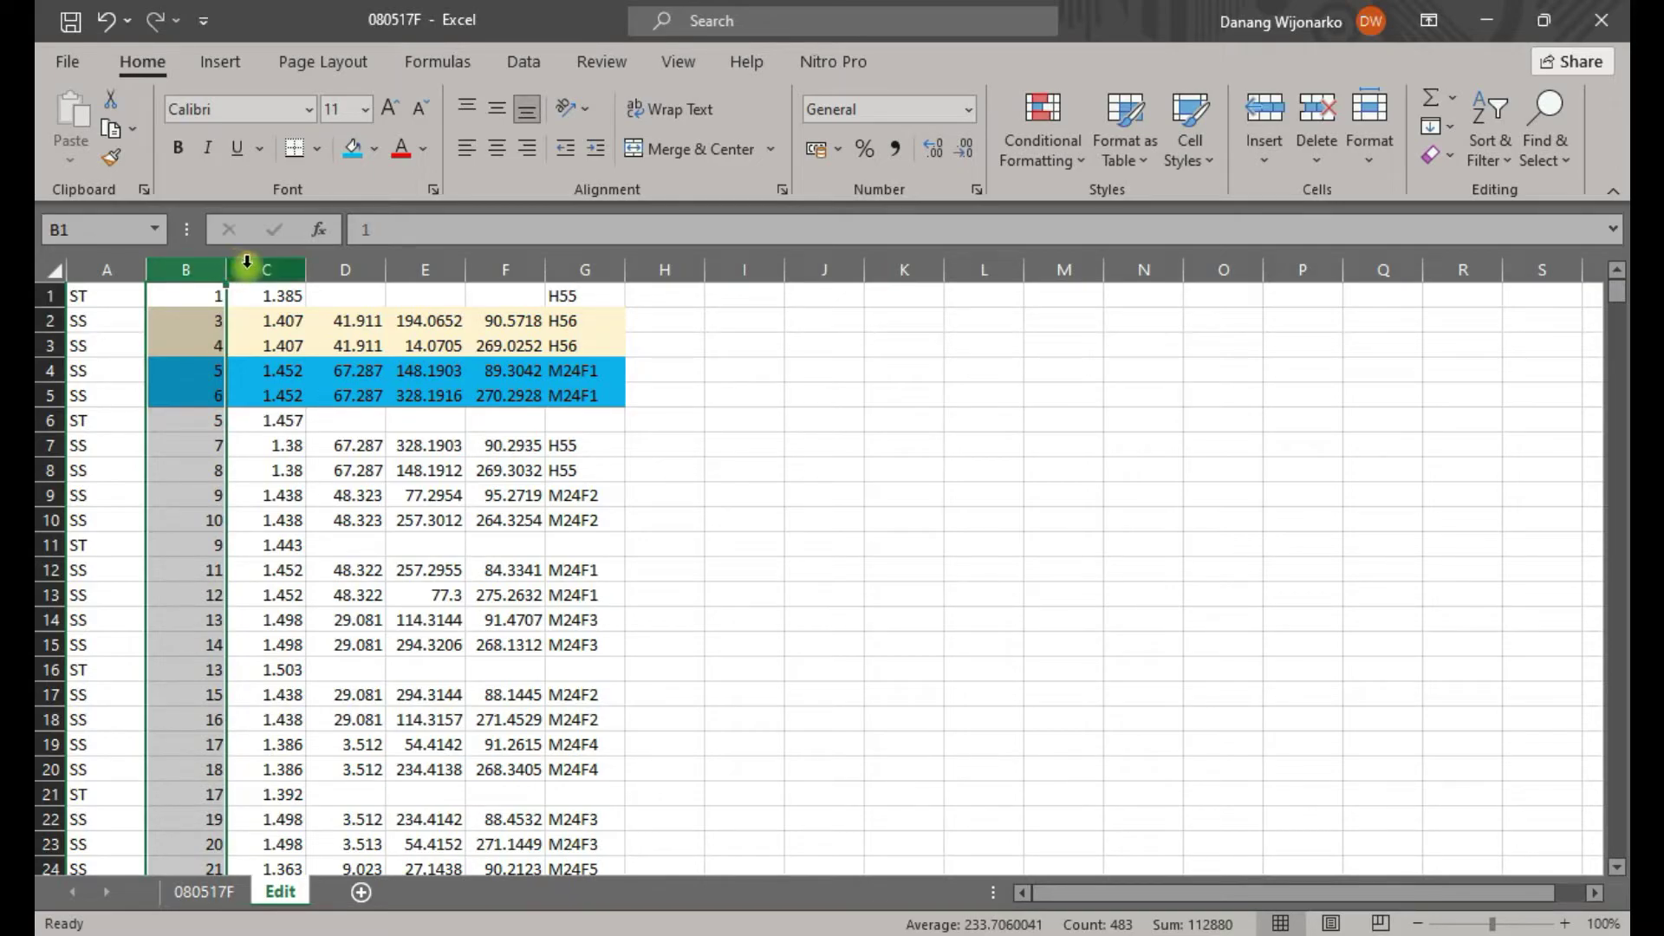
{"action": "left_click", "coordinate": [258, 269]}
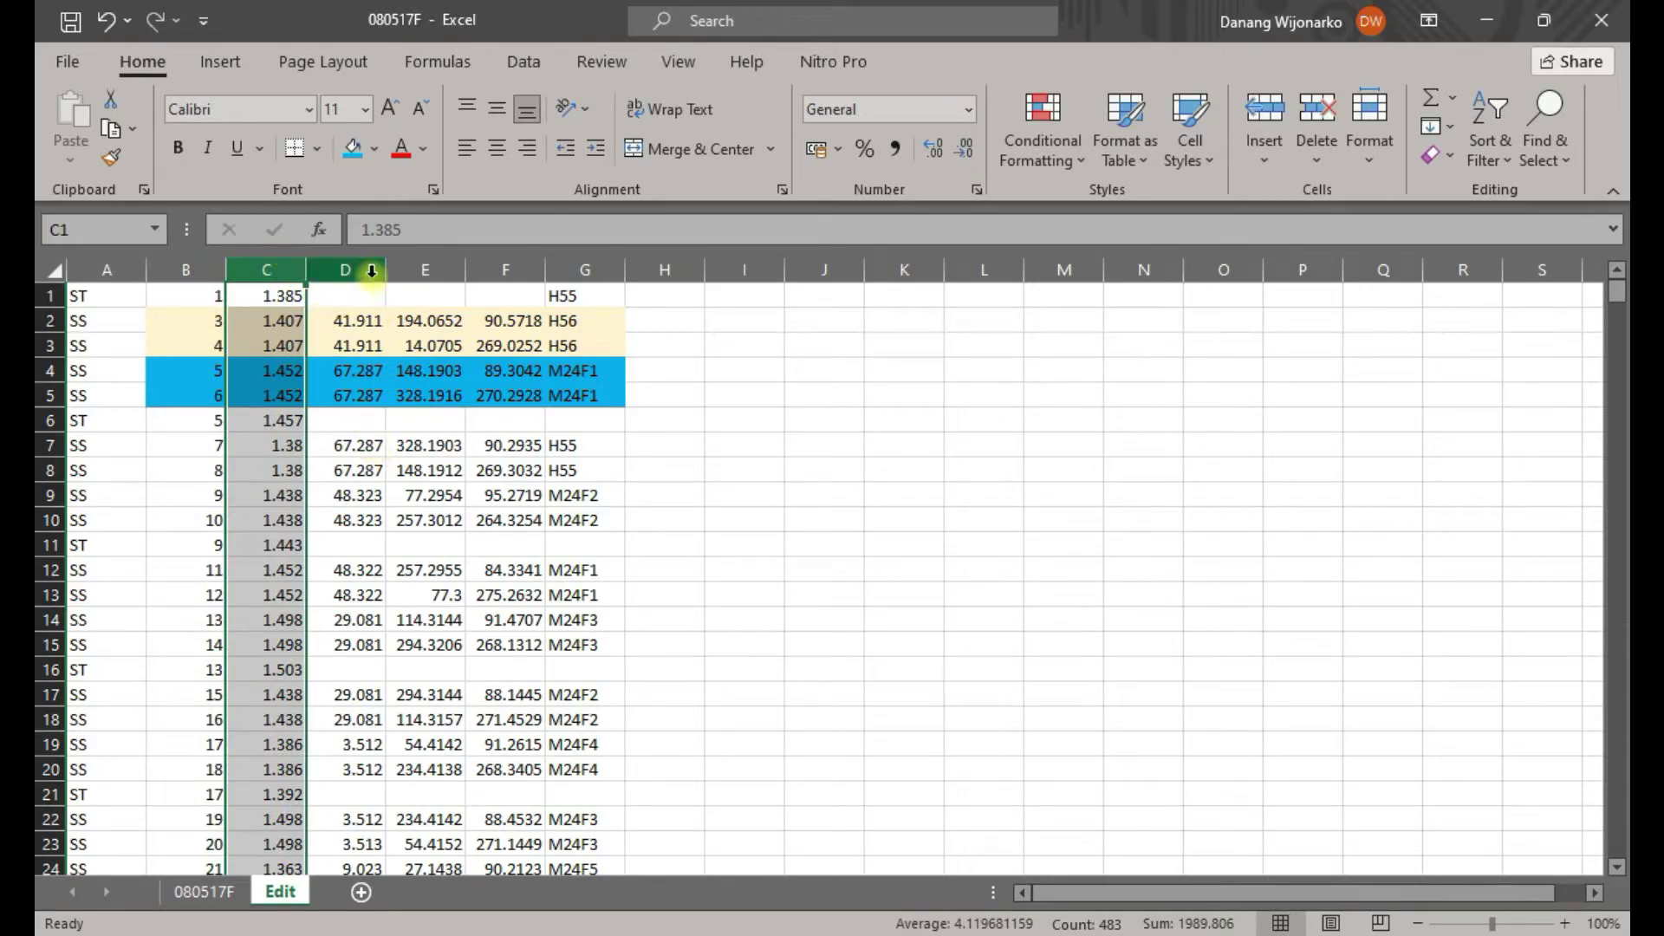
{"action": "left_click", "coordinate": [371, 270]}
{"action": "mouse_move", "coordinate": [368, 320]}
{"action": "left_mouse_down"}
{"action": "mouse_move", "coordinate": [364, 381]}
{"action": "mouse_move", "coordinate": [361, 336]}
{"action": "left_mouse_up"}
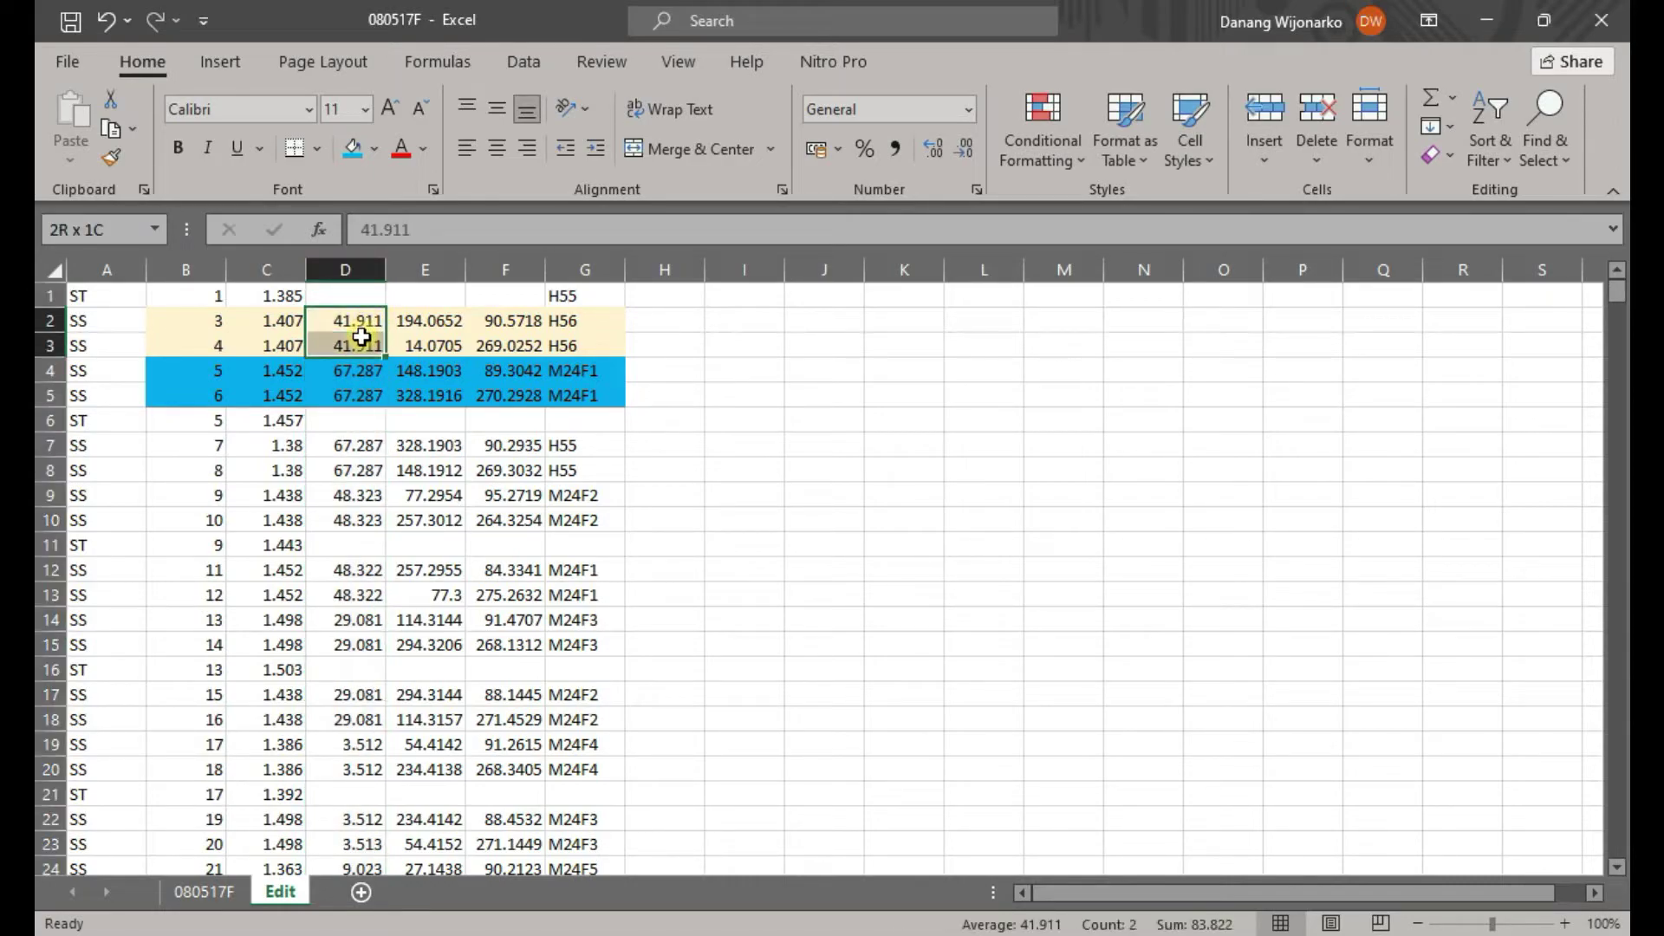
{"action": "left_click", "coordinate": [574, 294]}
{"action": "left_click", "coordinate": [564, 320]}
{"action": "left_click_drag", "start_coordinate": [345, 318], "coordinate": [351, 345]}
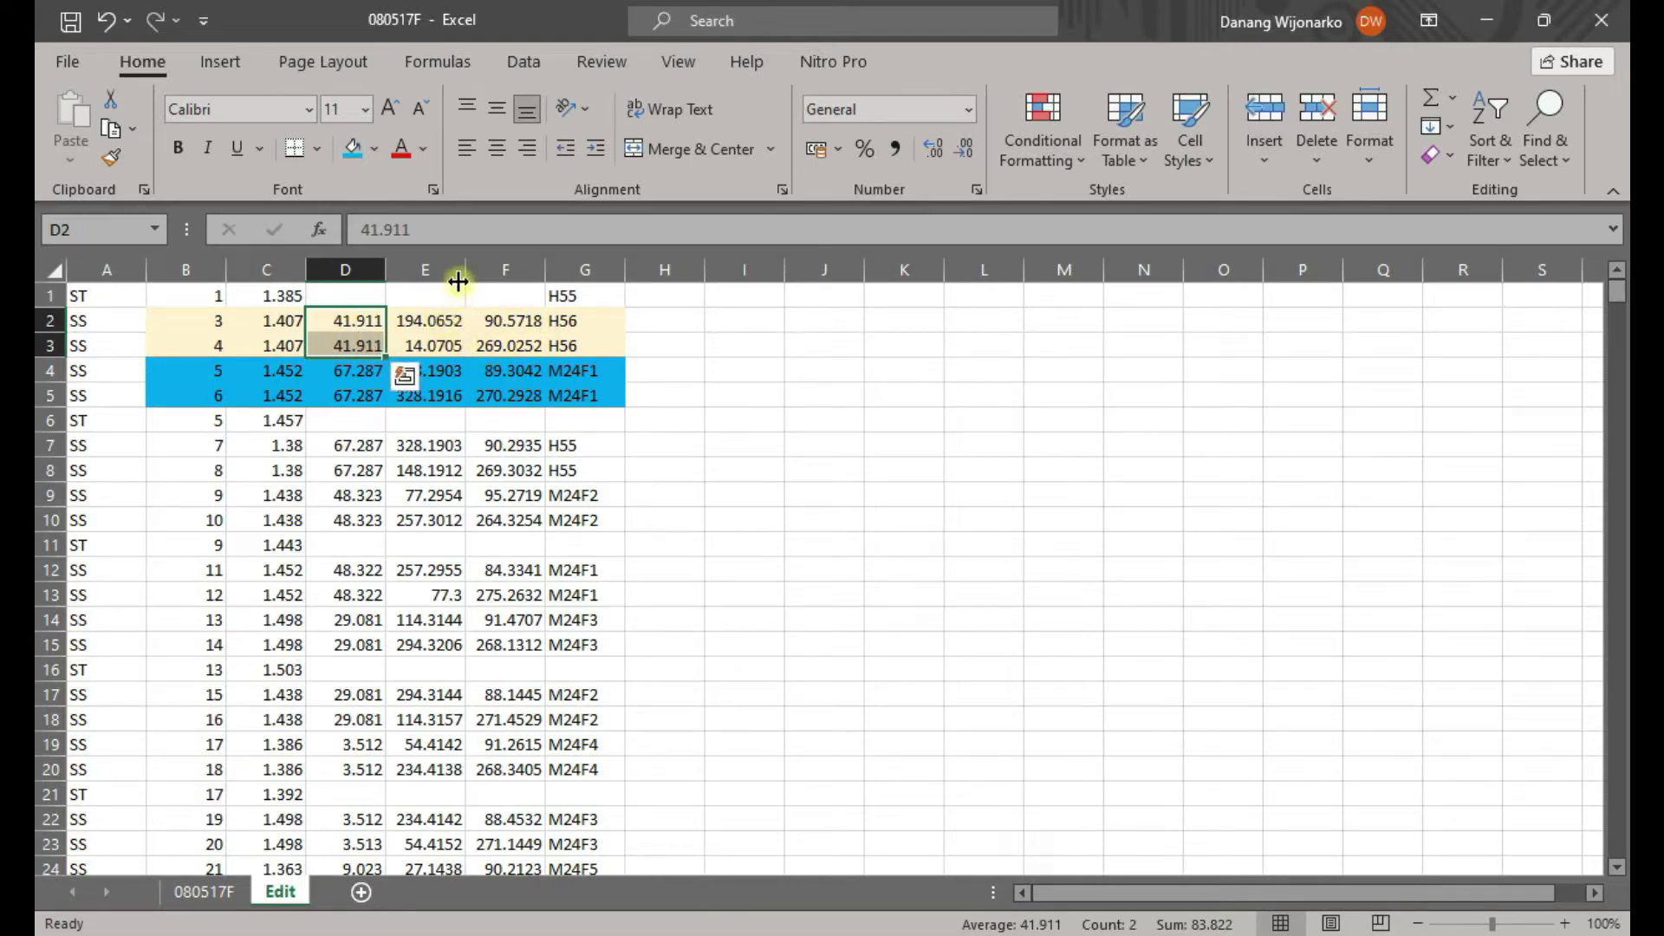
{"action": "left_click", "coordinate": [450, 270]}
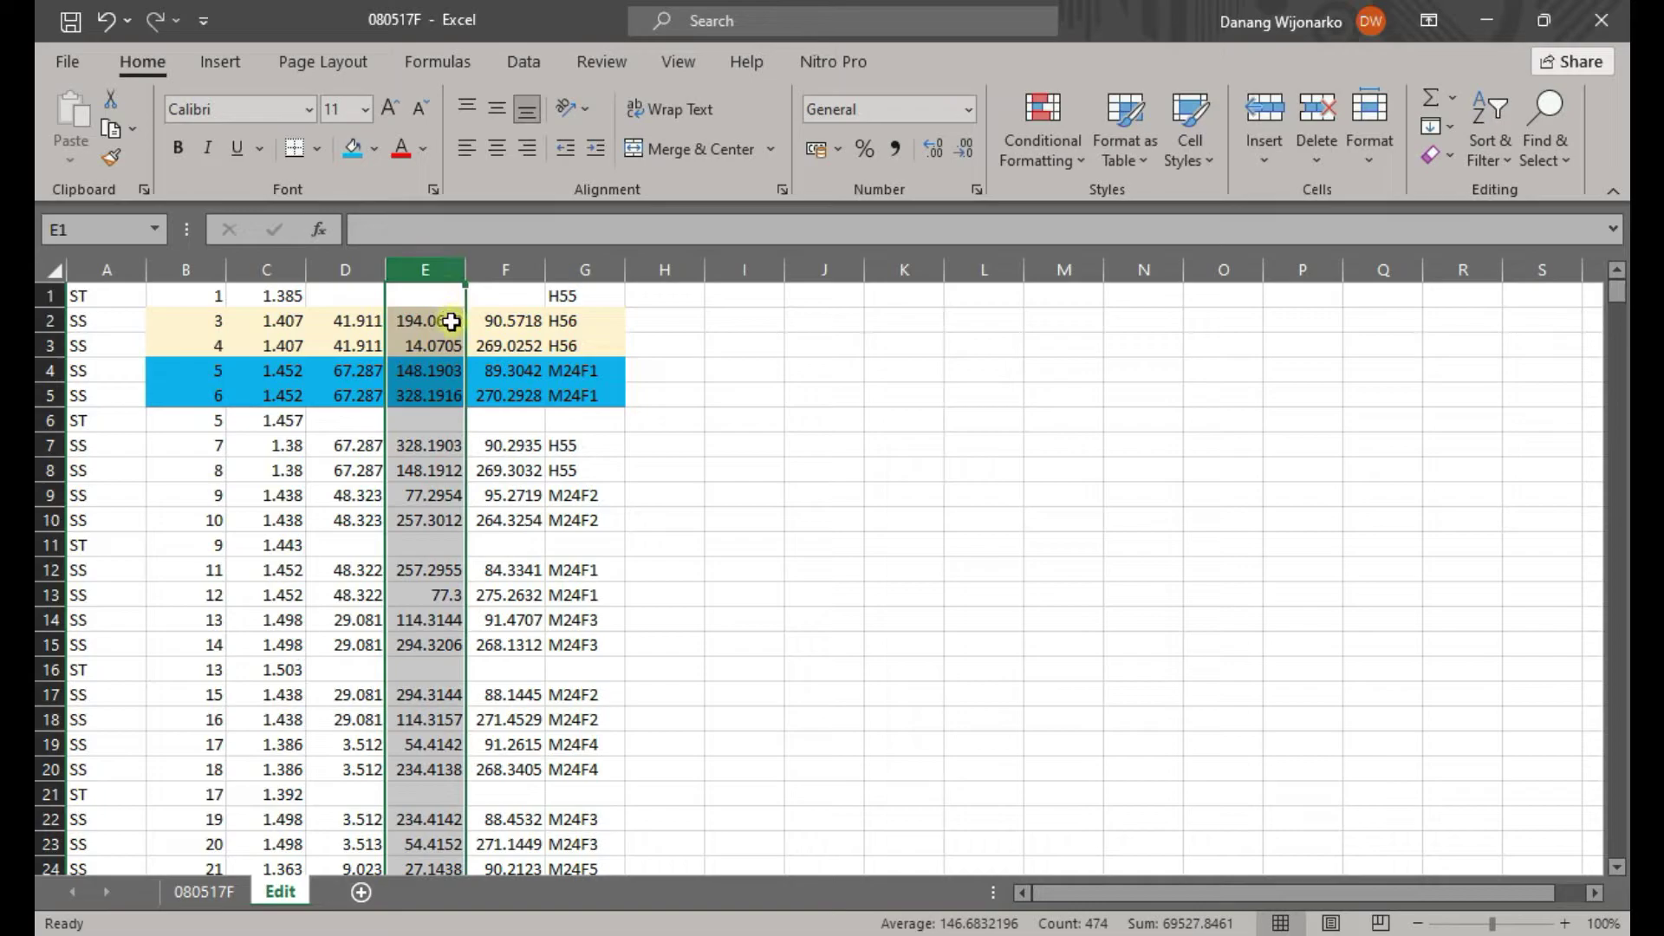
{"action": "left_click_drag", "start_coordinate": [446, 319], "coordinate": [445, 339]}
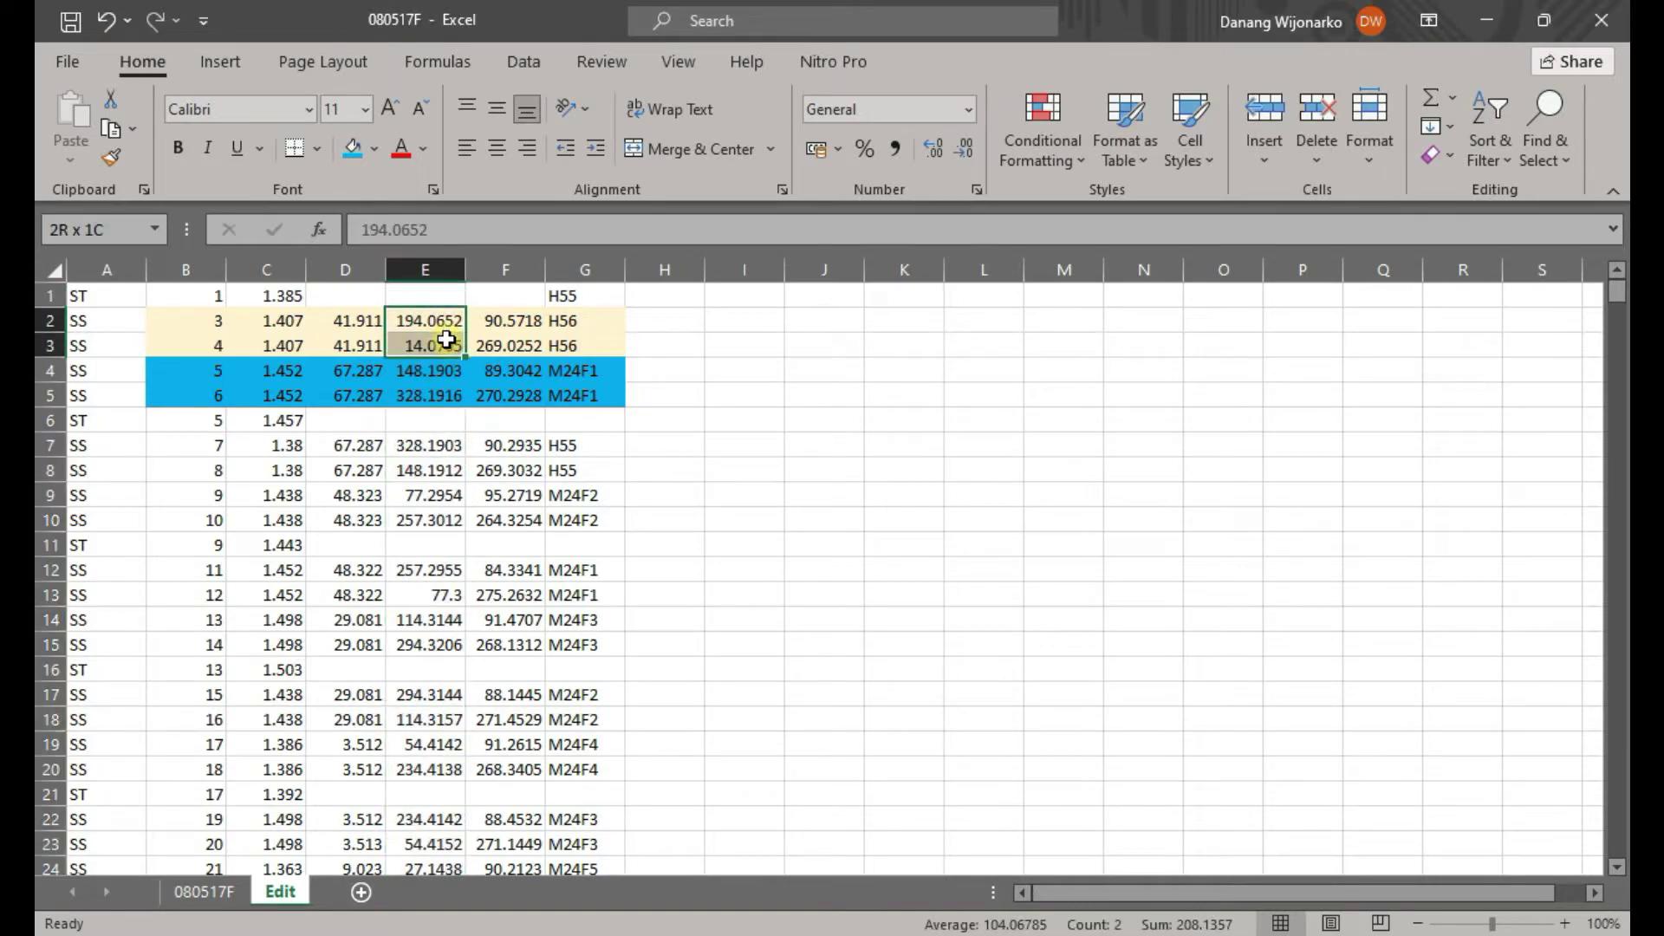
{"action": "left_click", "coordinate": [446, 342]}
{"action": "left_click_drag", "start_coordinate": [517, 318], "coordinate": [506, 340]}
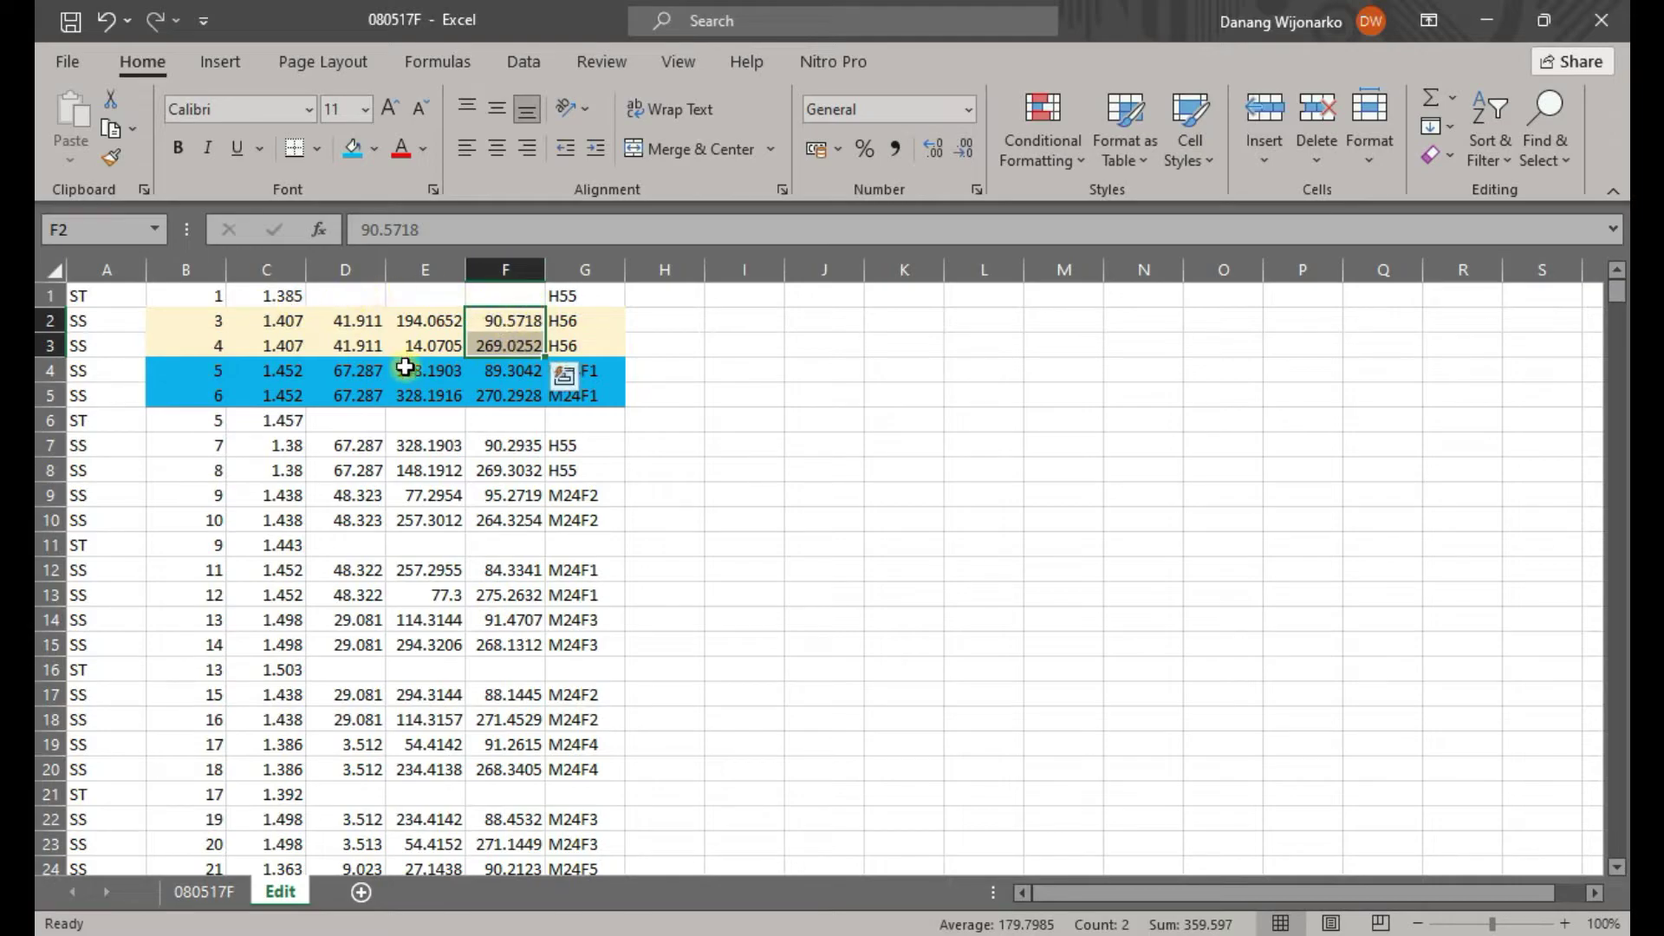
Examine station M24F7's instrument height in C38 and the heights and distances of its detail readings from row 41 down
{"action": "scroll", "coordinate": [405, 367], "scroll_direction": "down", "scroll_amount": 9}
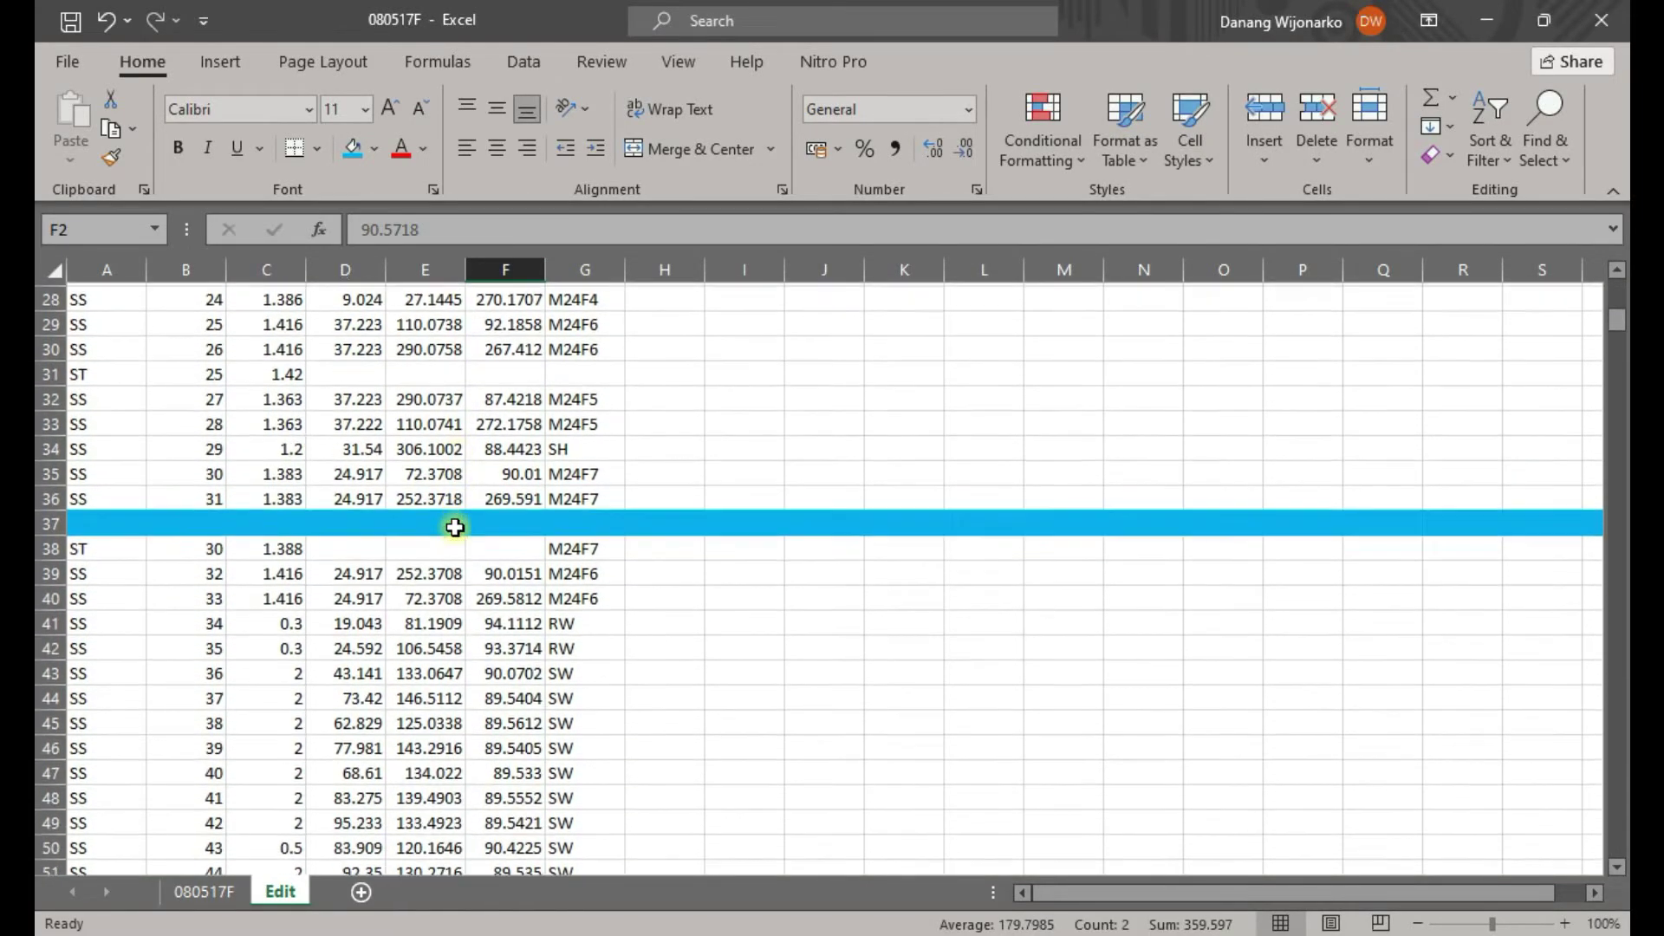
{"action": "scroll", "coordinate": [455, 527], "scroll_direction": "down", "scroll_amount": 1}
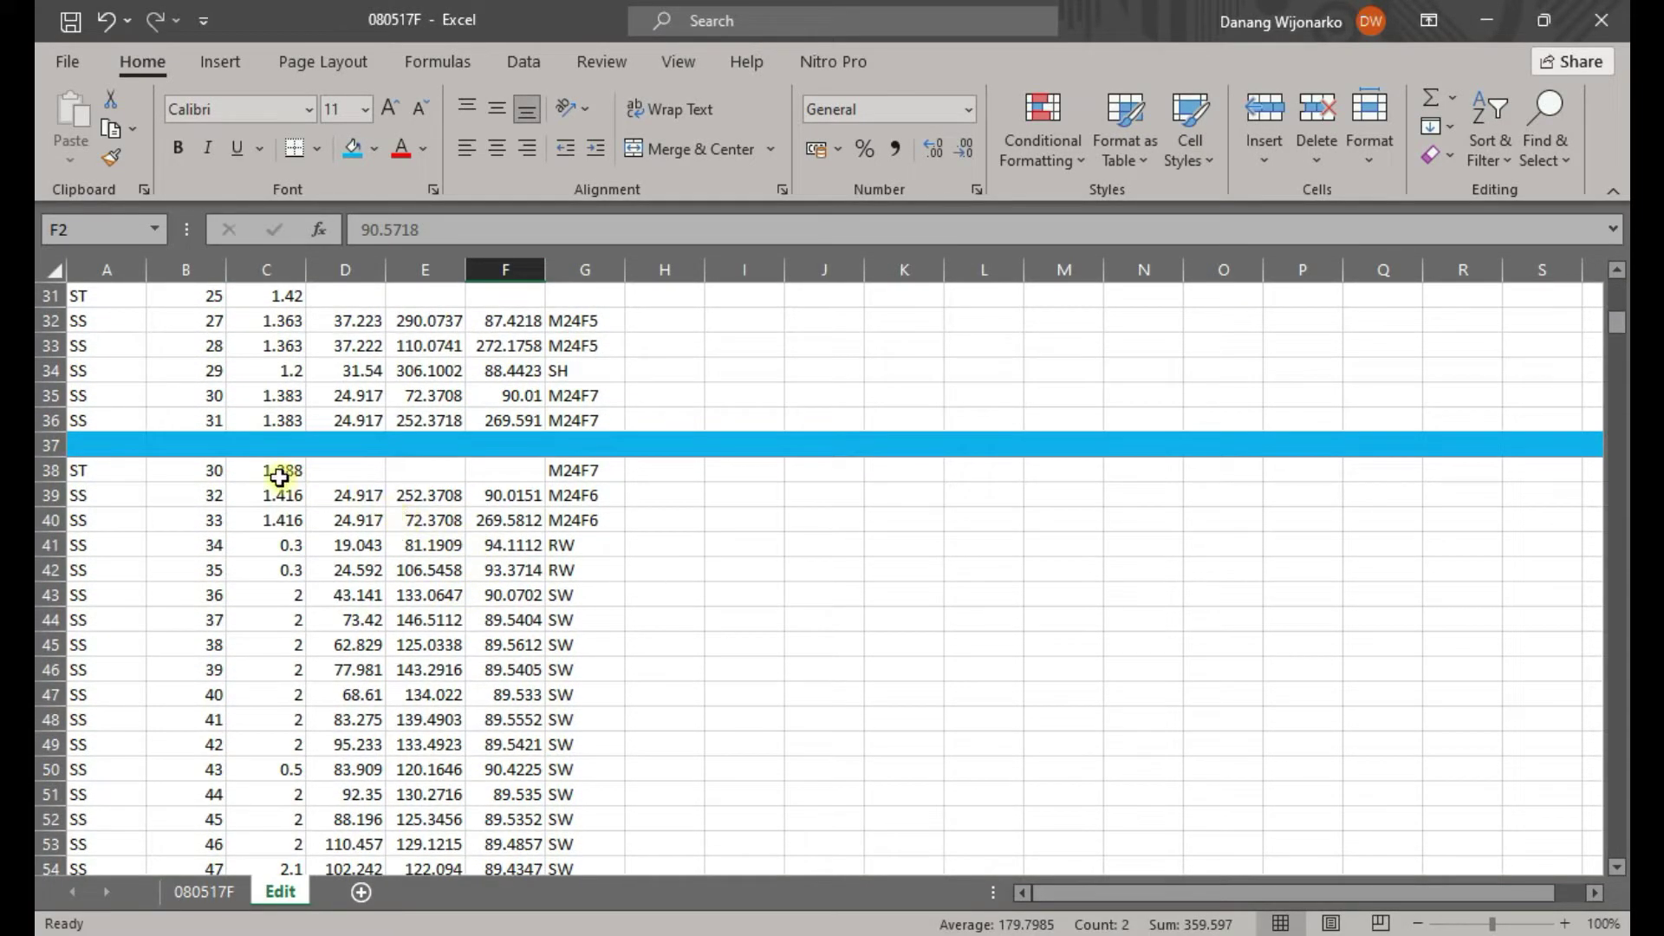
{"action": "left_click", "coordinate": [275, 468]}
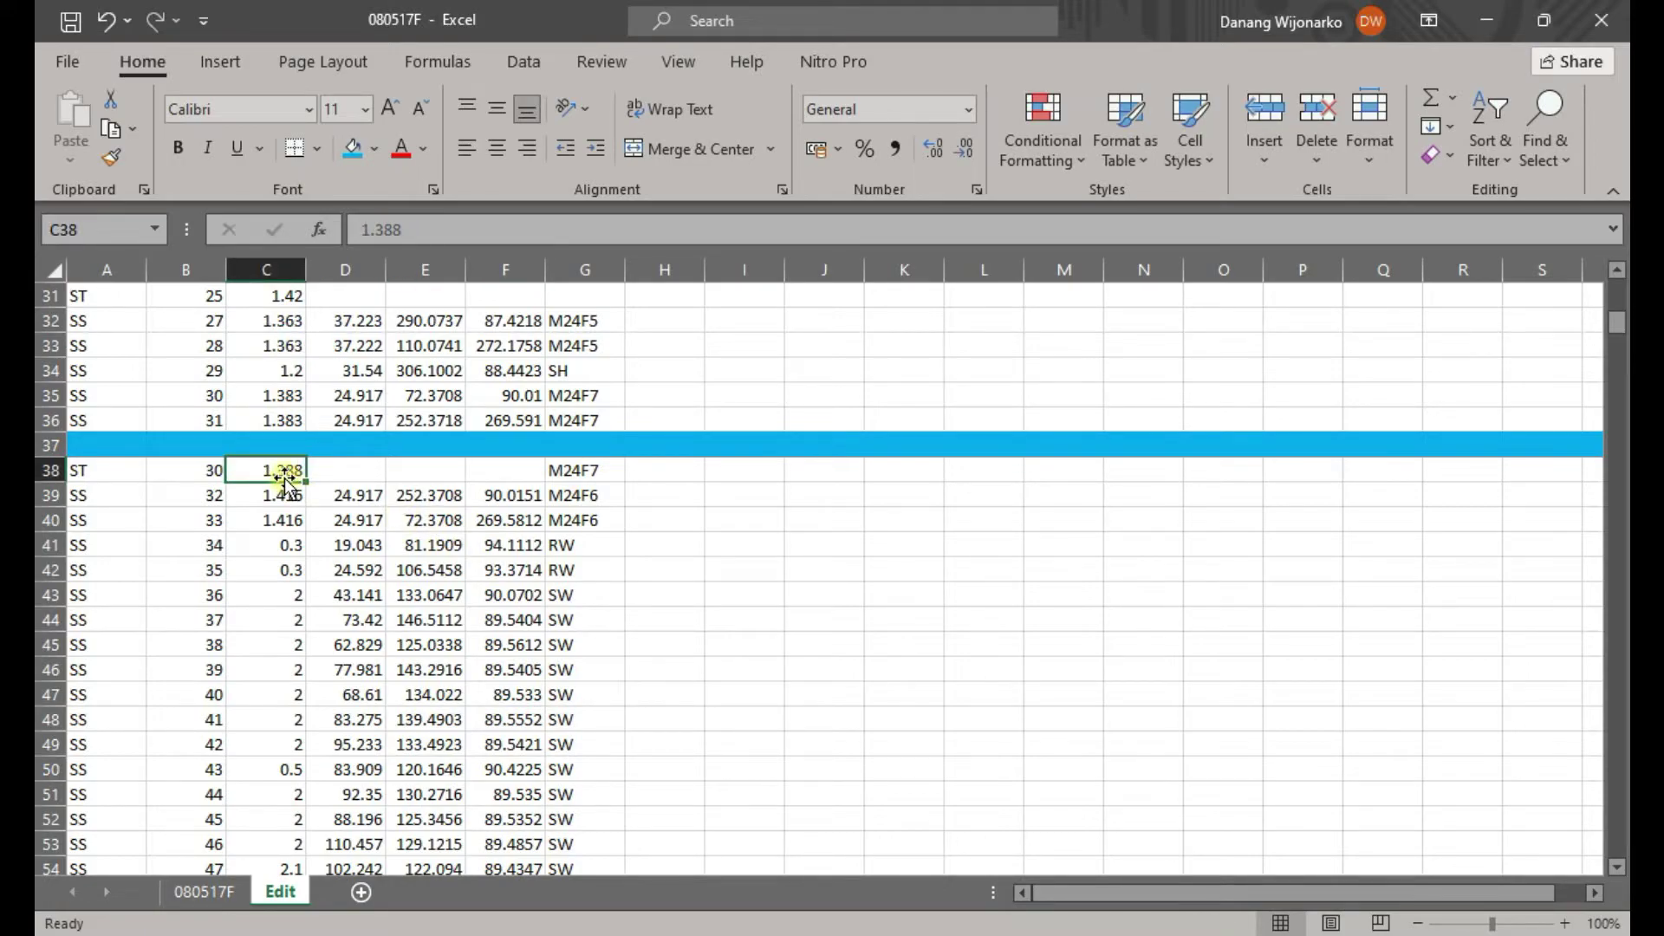
{"action": "left_click_drag", "start_coordinate": [285, 495], "coordinate": [594, 769]}
{"action": "left_click", "coordinate": [289, 543]}
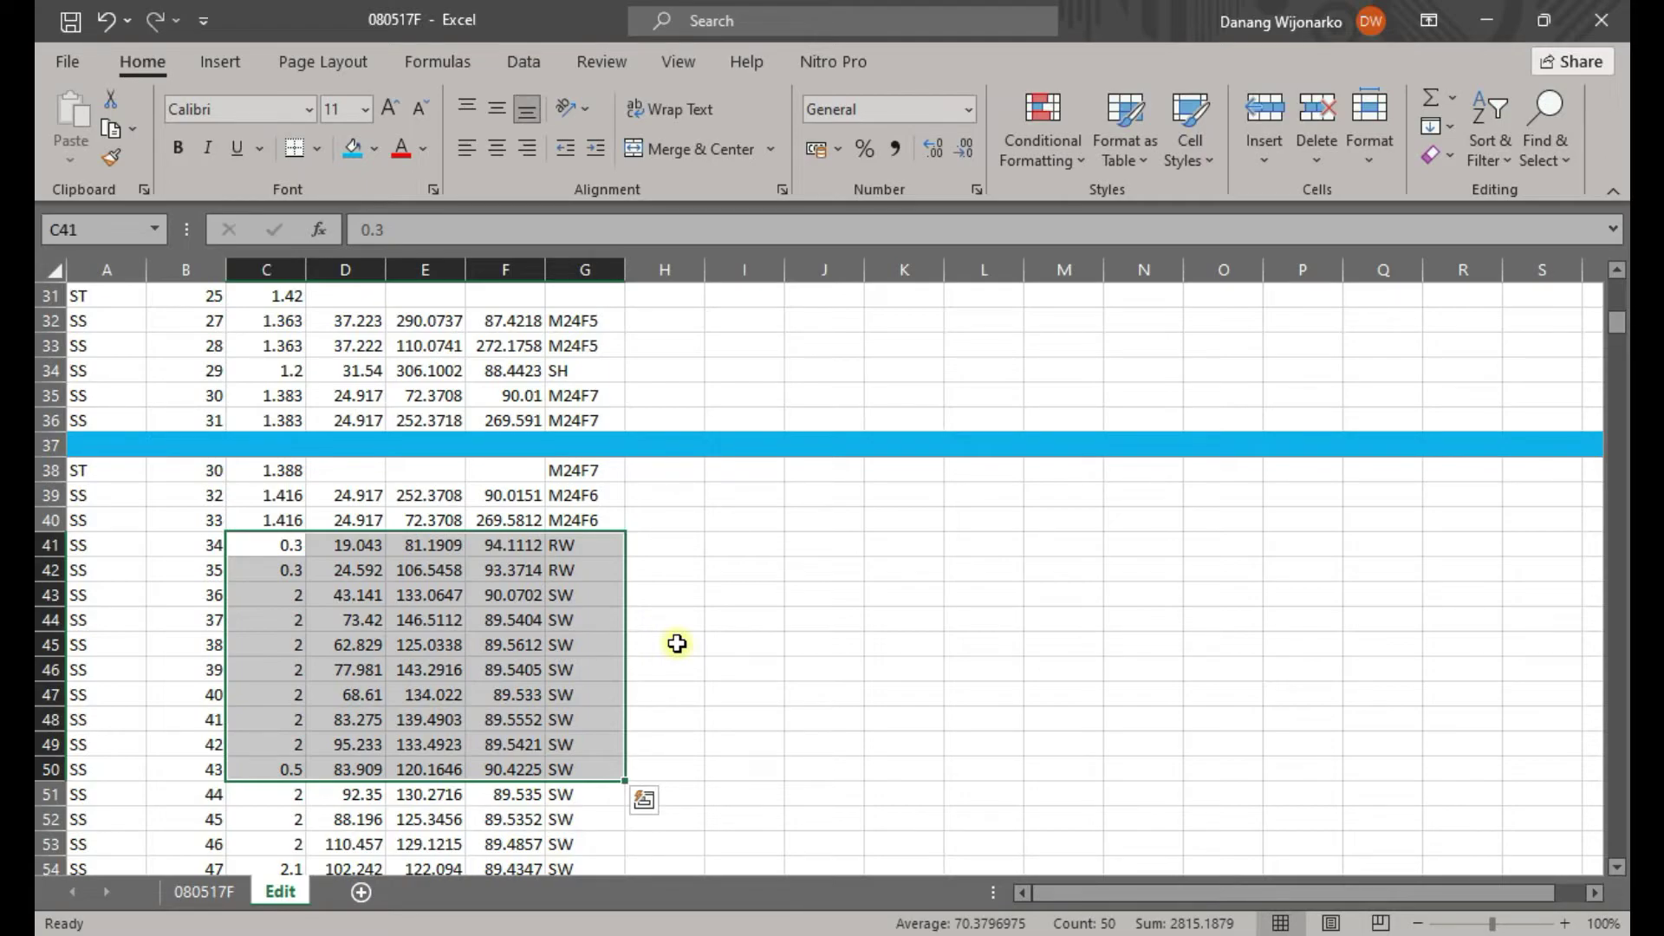
{"action": "left_click_drag", "start_coordinate": [271, 546], "coordinate": [277, 795]}
{"action": "left_click_drag", "start_coordinate": [346, 546], "coordinate": [335, 787]}
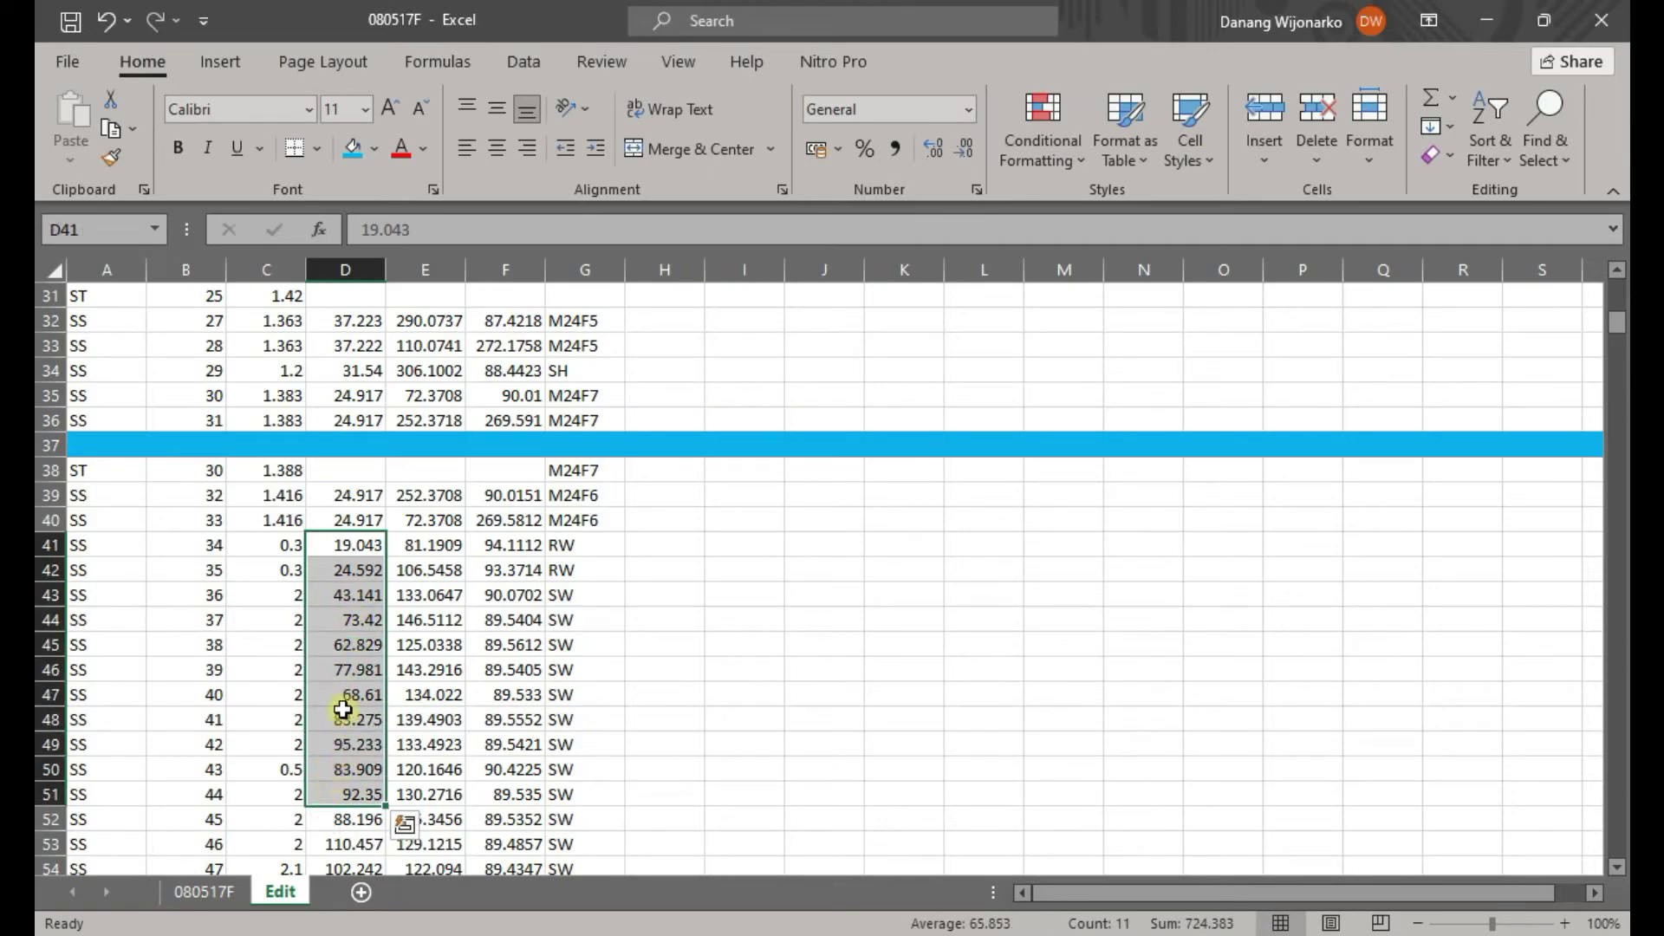
Examine the angles of the detail readings in columns E and F from row 41 down, and the M24F6 backsight in row 40
{"action": "left_click_drag", "start_coordinate": [451, 543], "coordinate": [435, 788]}
{"action": "left_click_drag", "start_coordinate": [507, 546], "coordinate": [523, 740]}
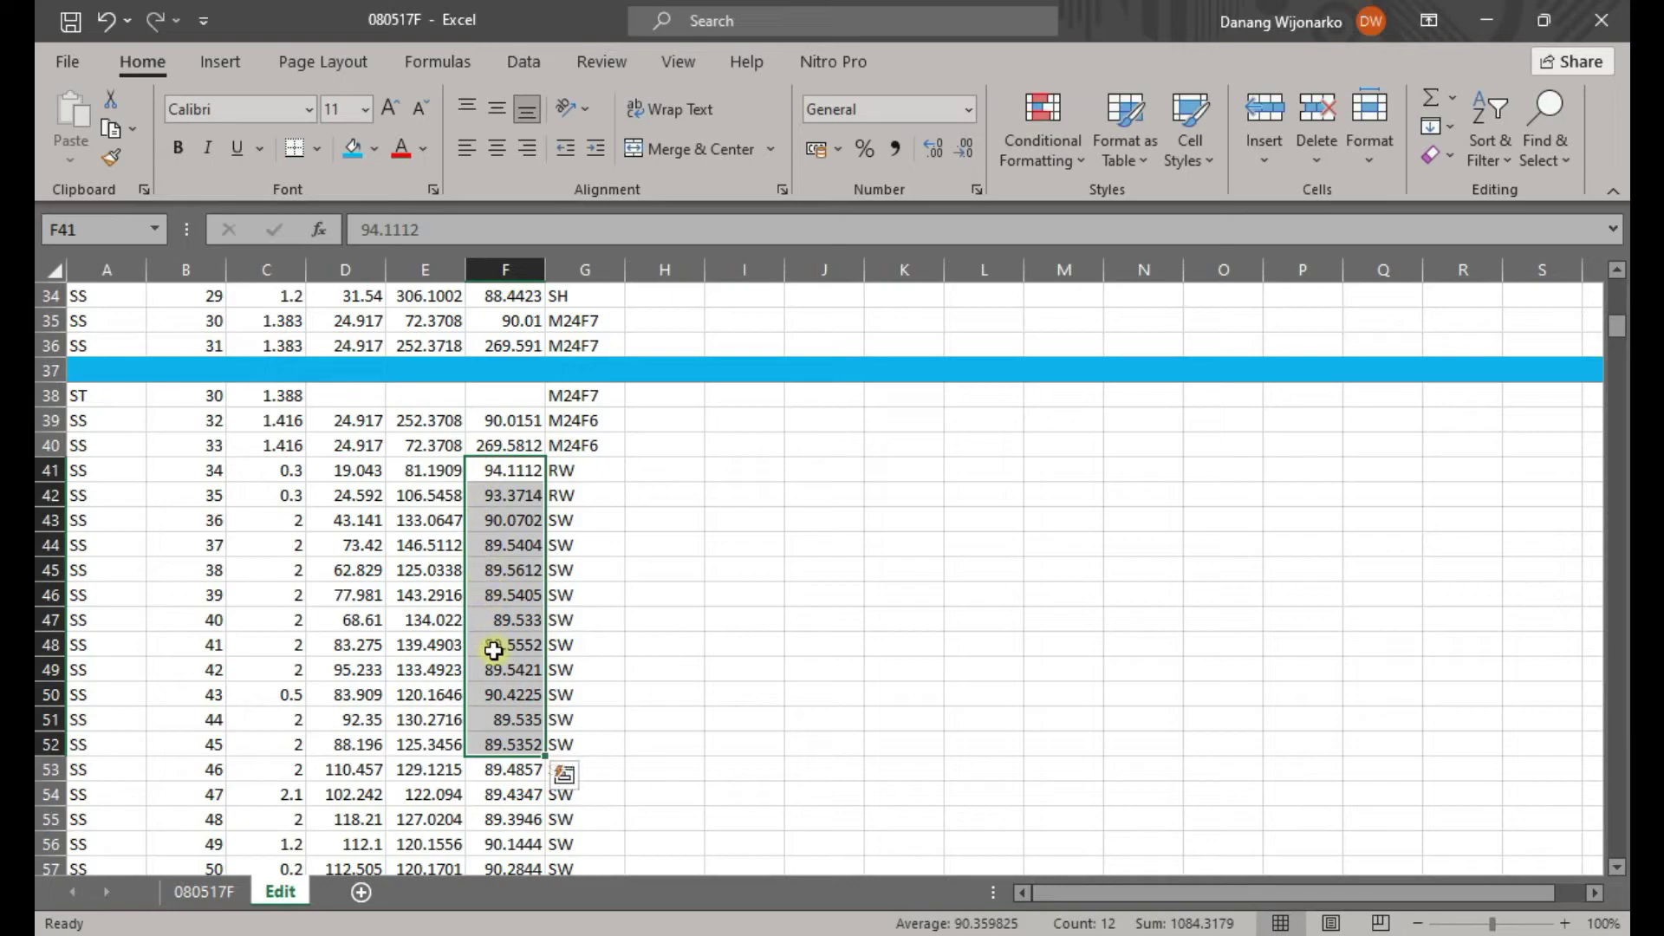
{"action": "scroll", "coordinate": [503, 680], "scroll_direction": "down", "scroll_amount": 2}
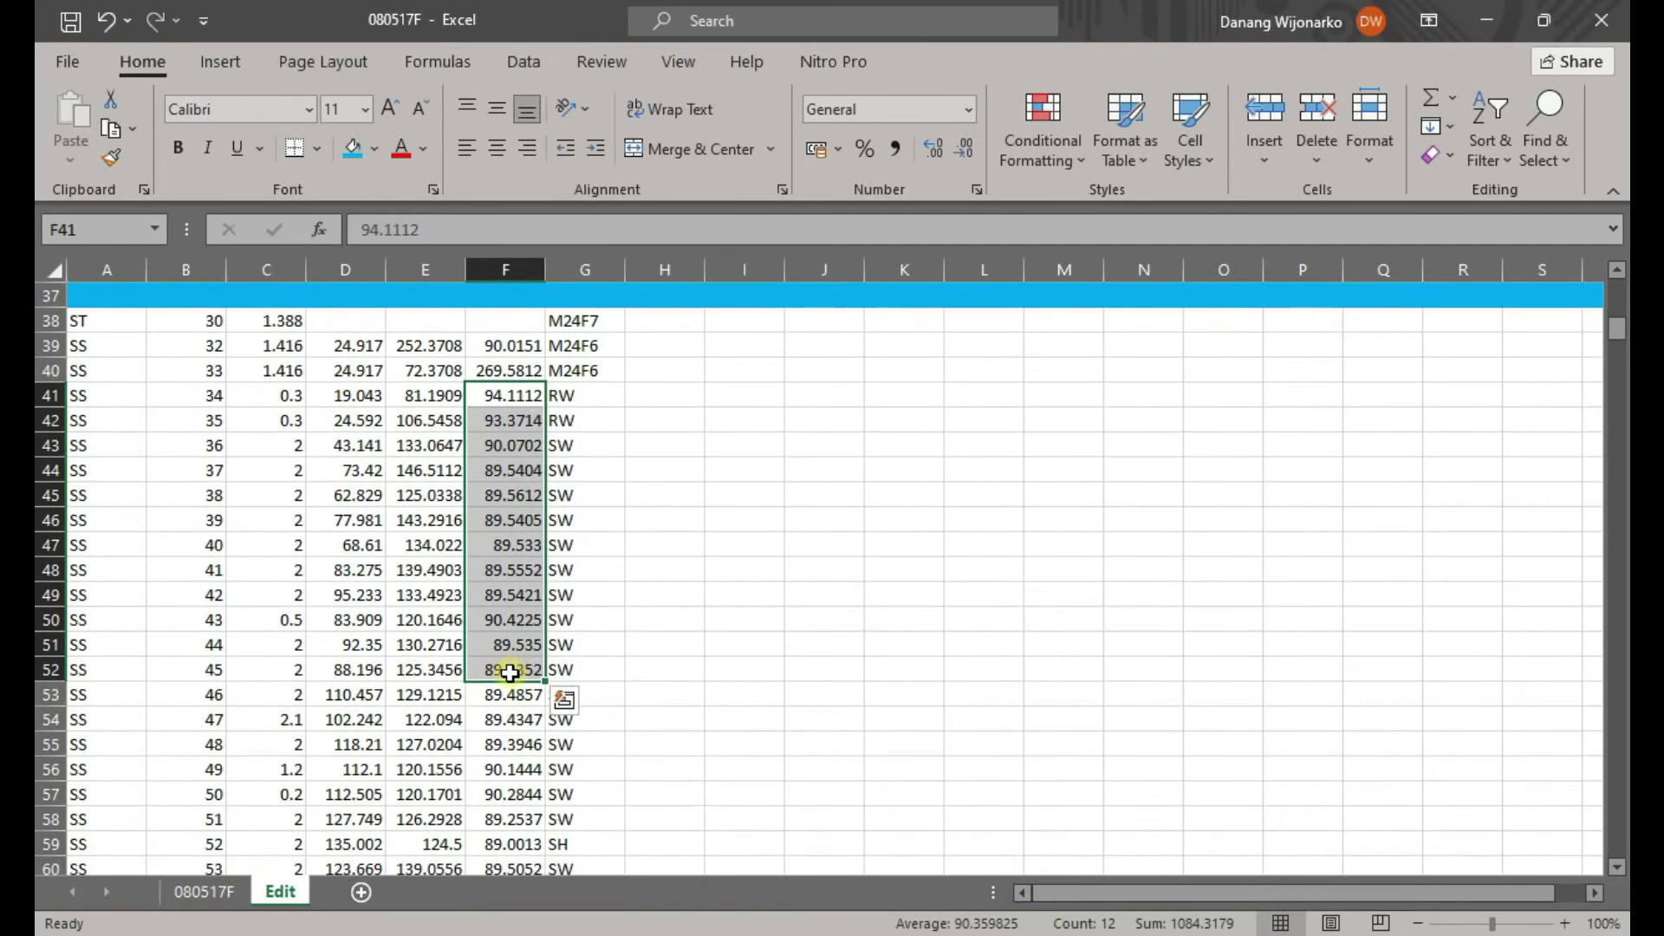
{"action": "scroll", "coordinate": [508, 693], "scroll_direction": "up", "scroll_amount": 3}
{"action": "left_click", "coordinate": [522, 619]}
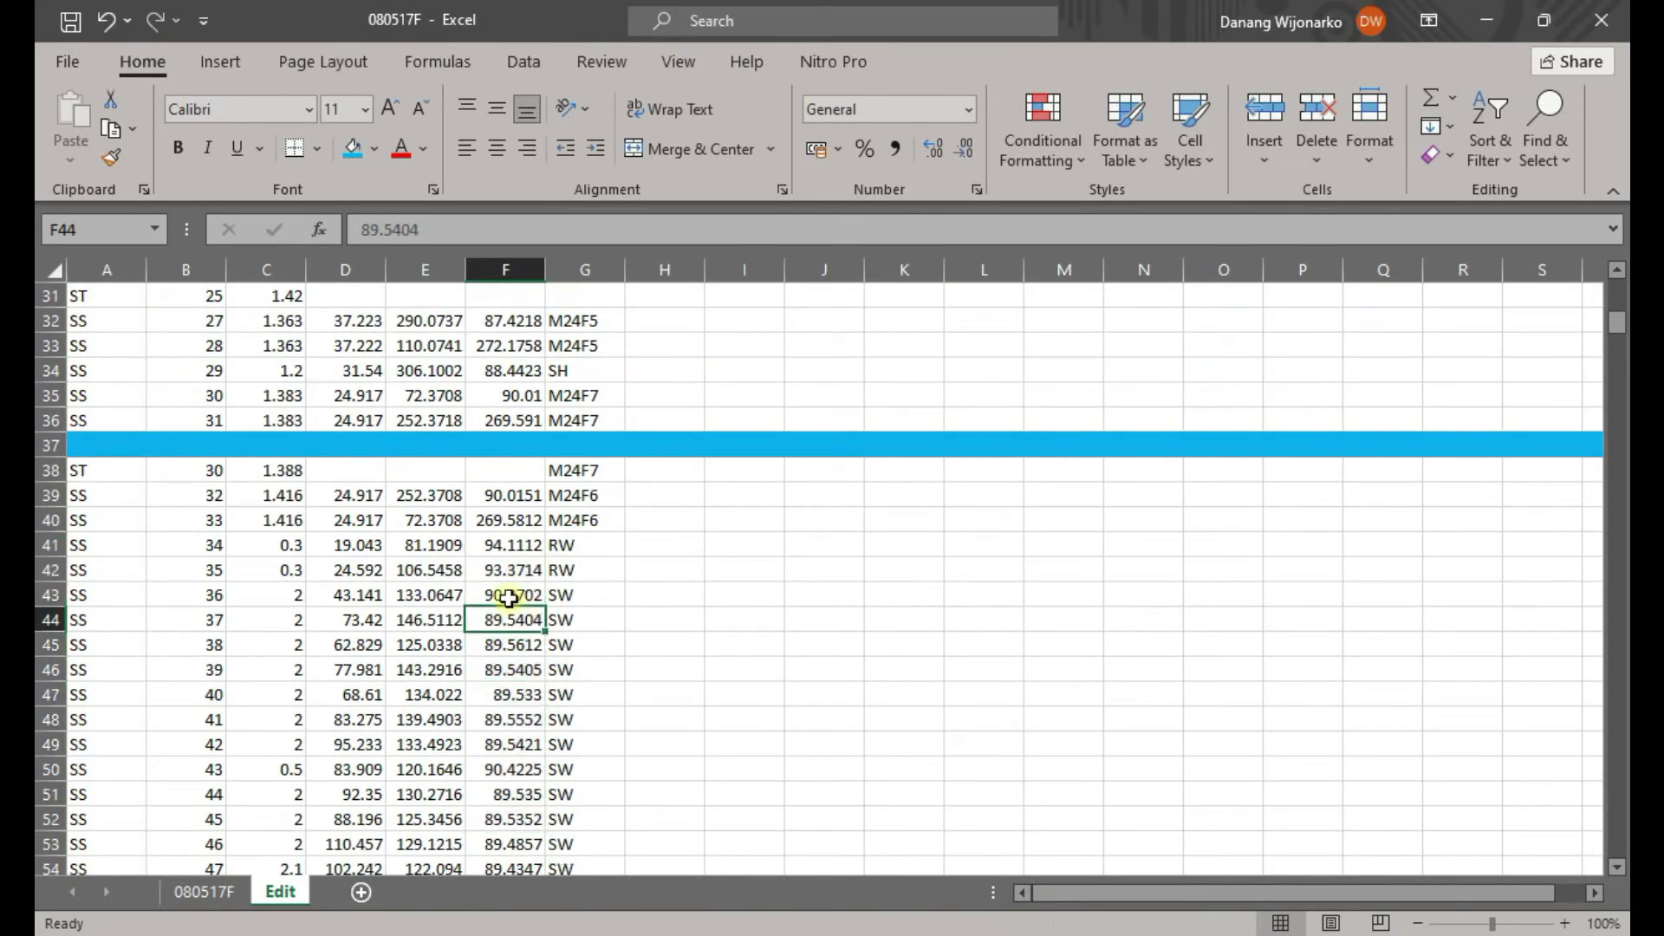
{"action": "left_click", "coordinate": [522, 525]}
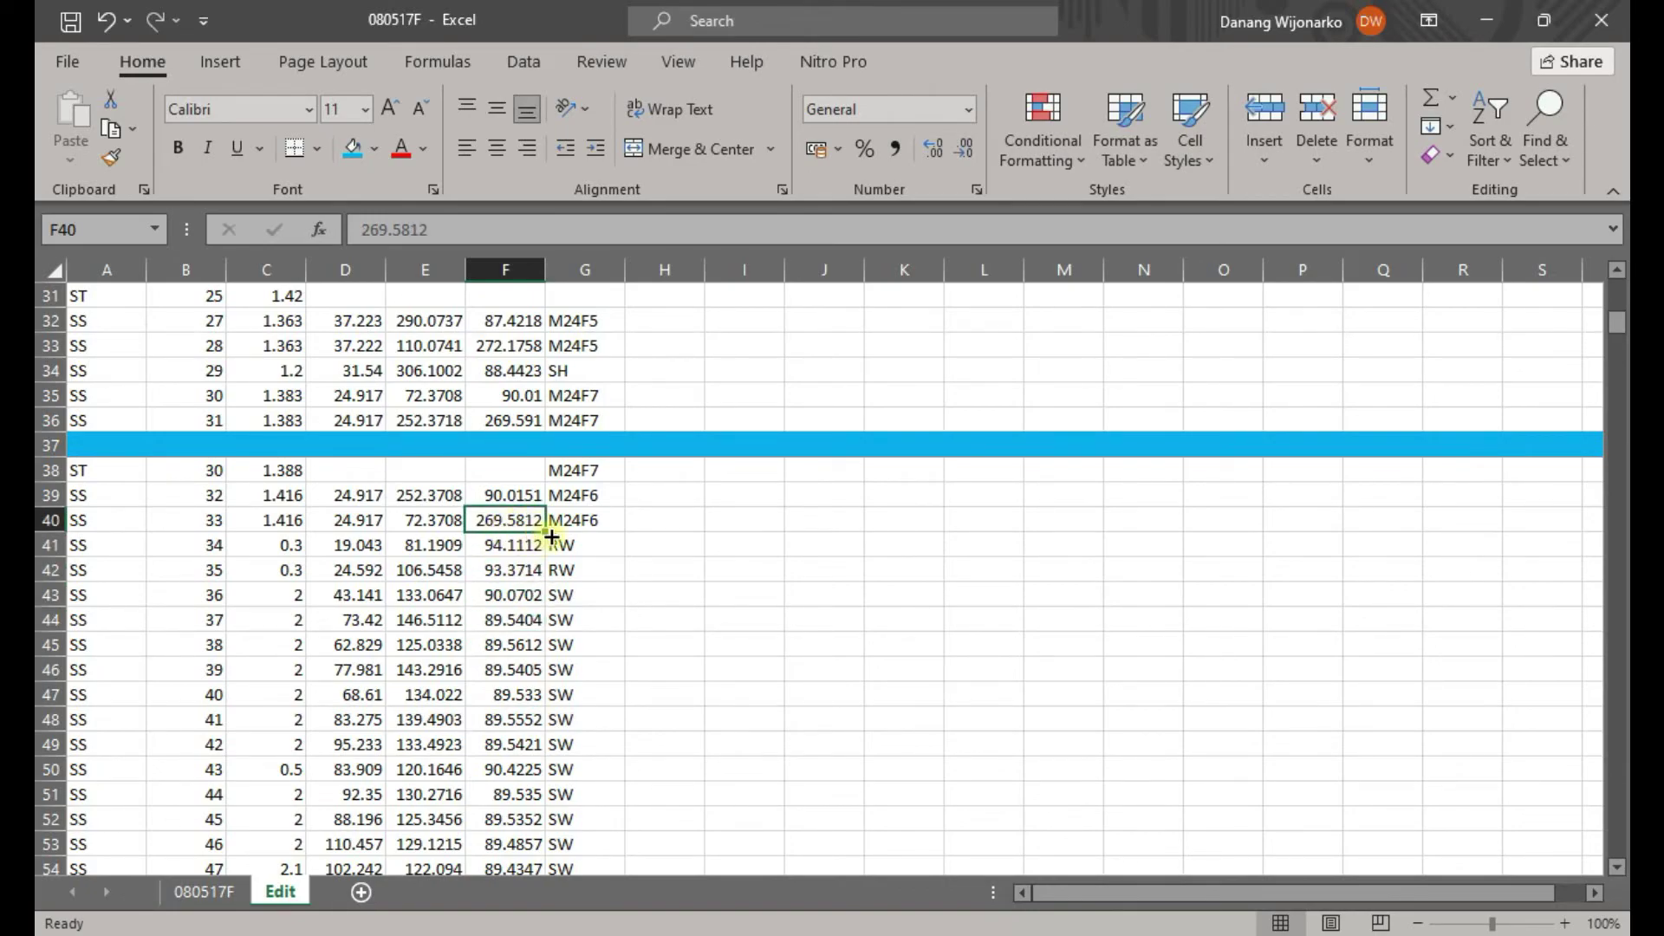
{"action": "left_click_drag", "start_coordinate": [602, 518], "coordinate": [274, 523]}
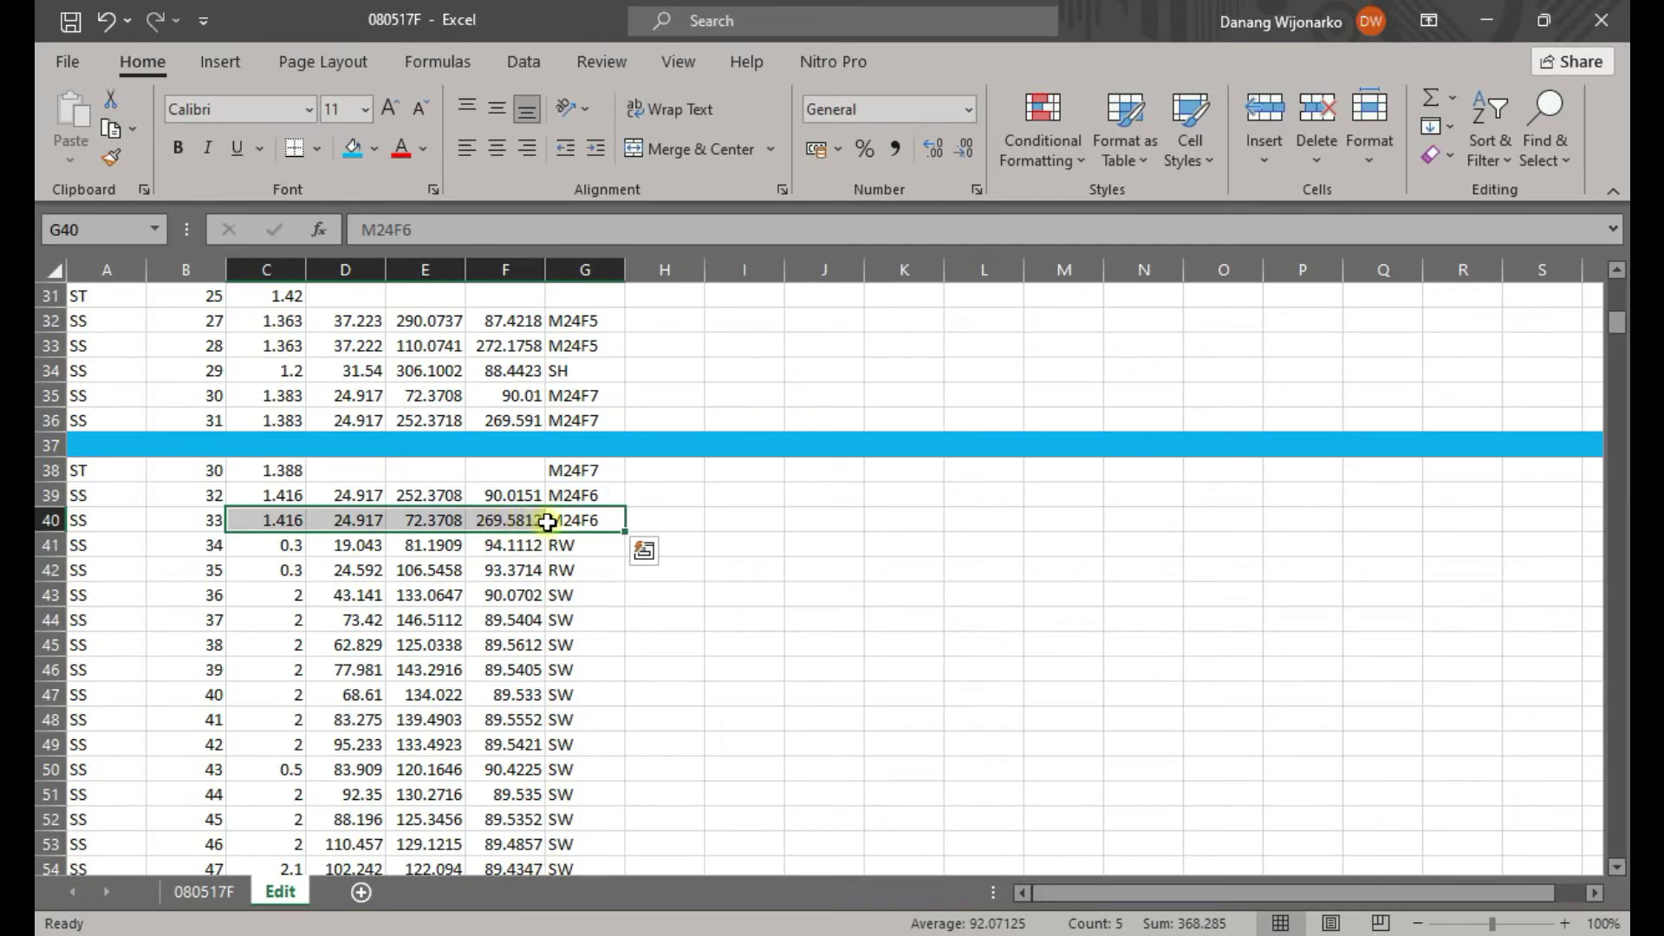
{"action": "scroll", "coordinate": [588, 549], "scroll_direction": "down", "scroll_amount": 4}
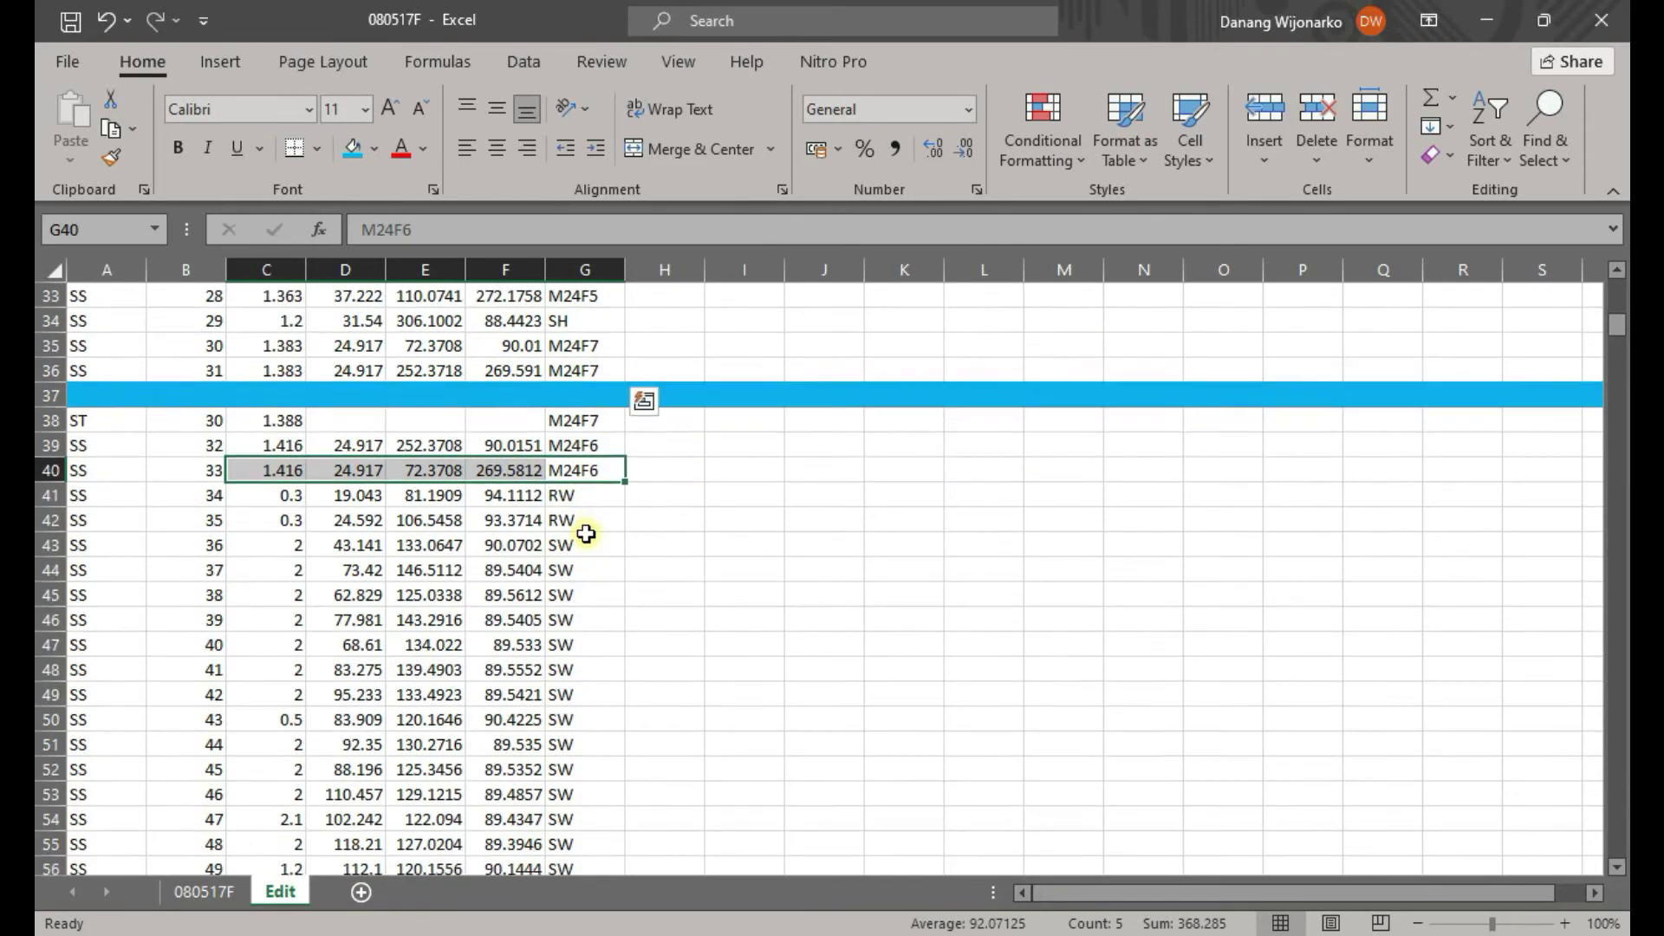
{"action": "left_click", "coordinate": [473, 542]}
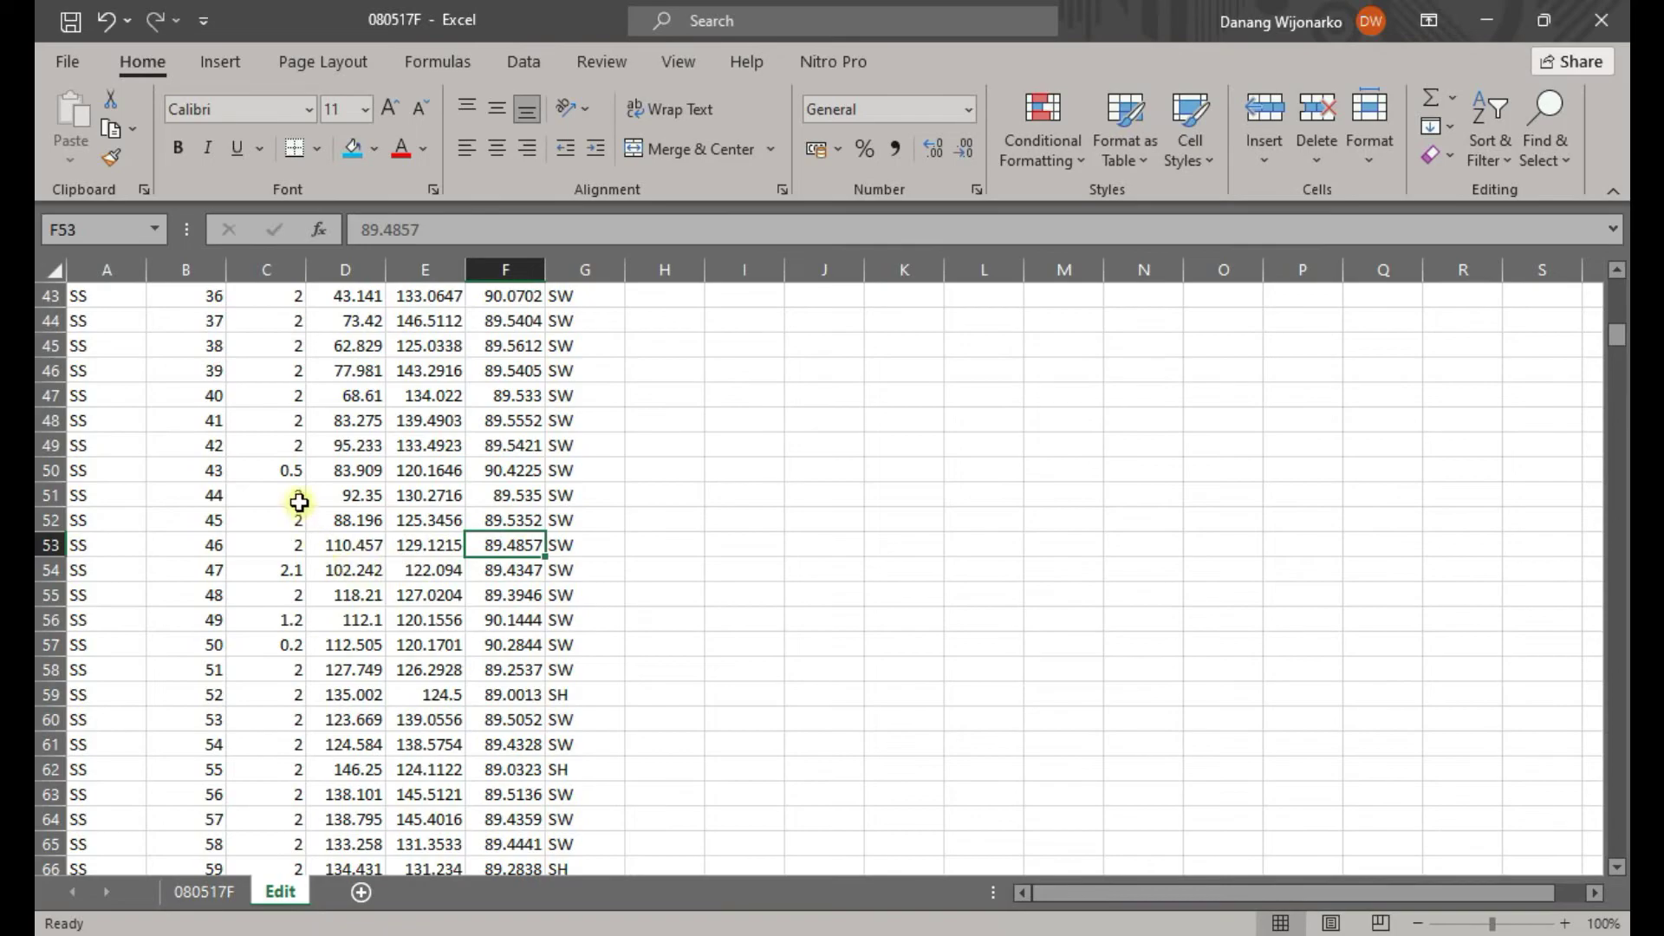
{"action": "scroll", "coordinate": [497, 523], "scroll_direction": "down", "scroll_amount": 1}
{"action": "scroll", "coordinate": [506, 538], "scroll_direction": "up", "scroll_amount": 1}
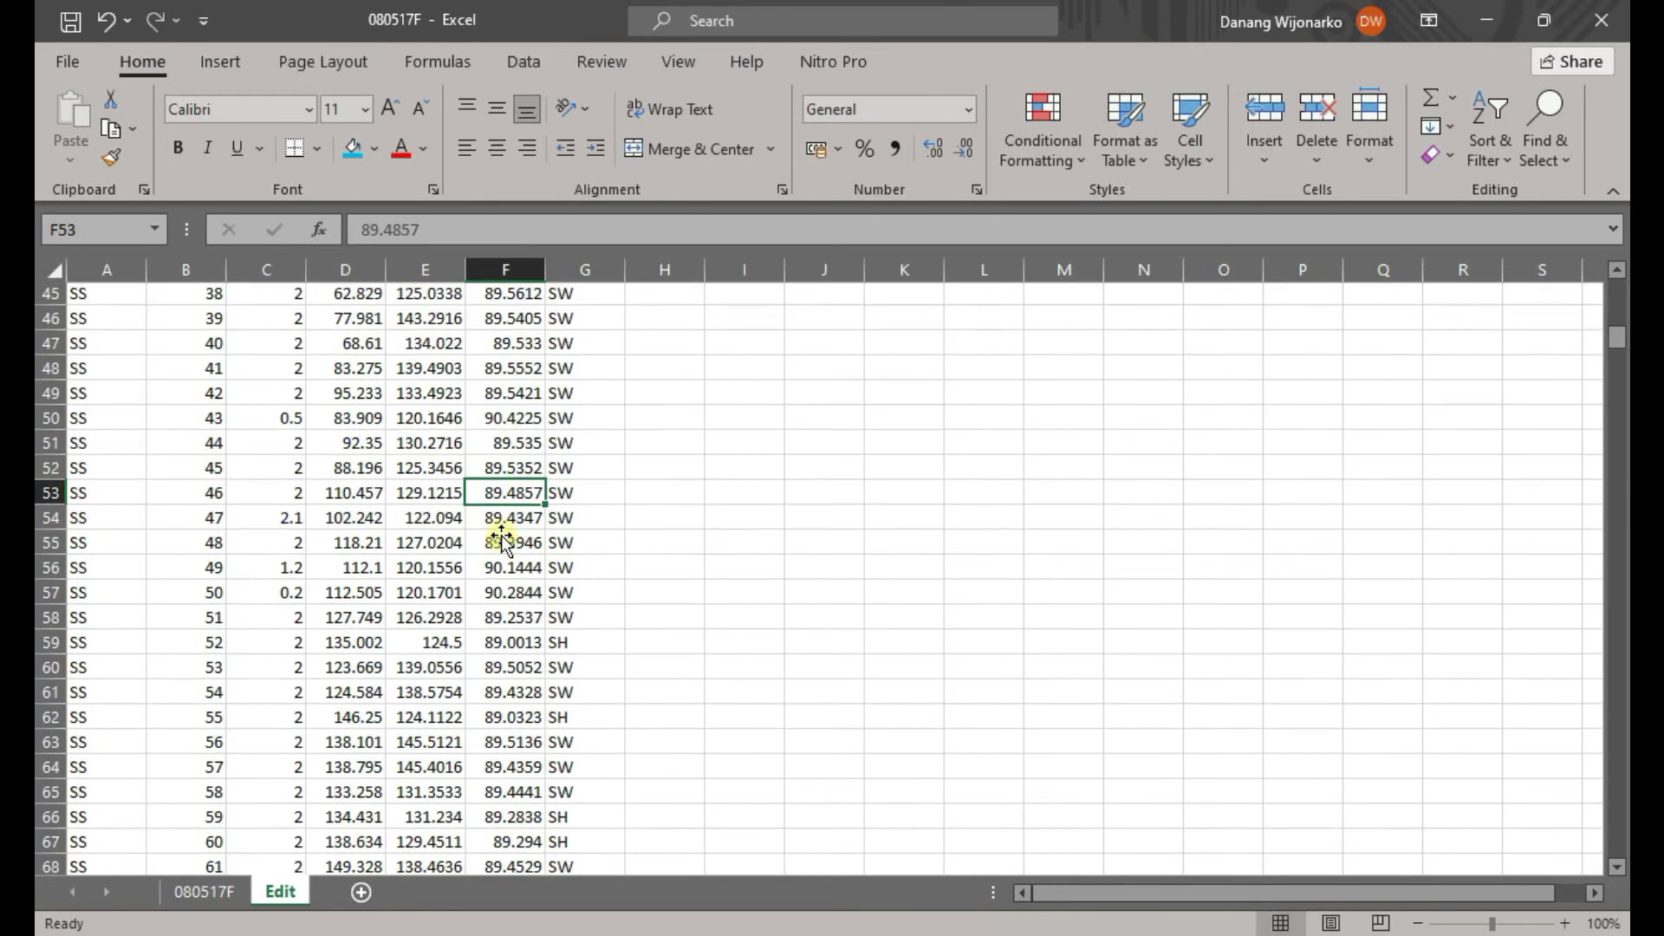
Collapse the ribbon to enlarge the worksheet area and review the readings around stations M24F6 and M24F7
{"action": "left_click", "coordinate": [1610, 190]}
{"action": "scroll", "coordinate": [435, 520], "scroll_direction": "up", "scroll_amount": 4}
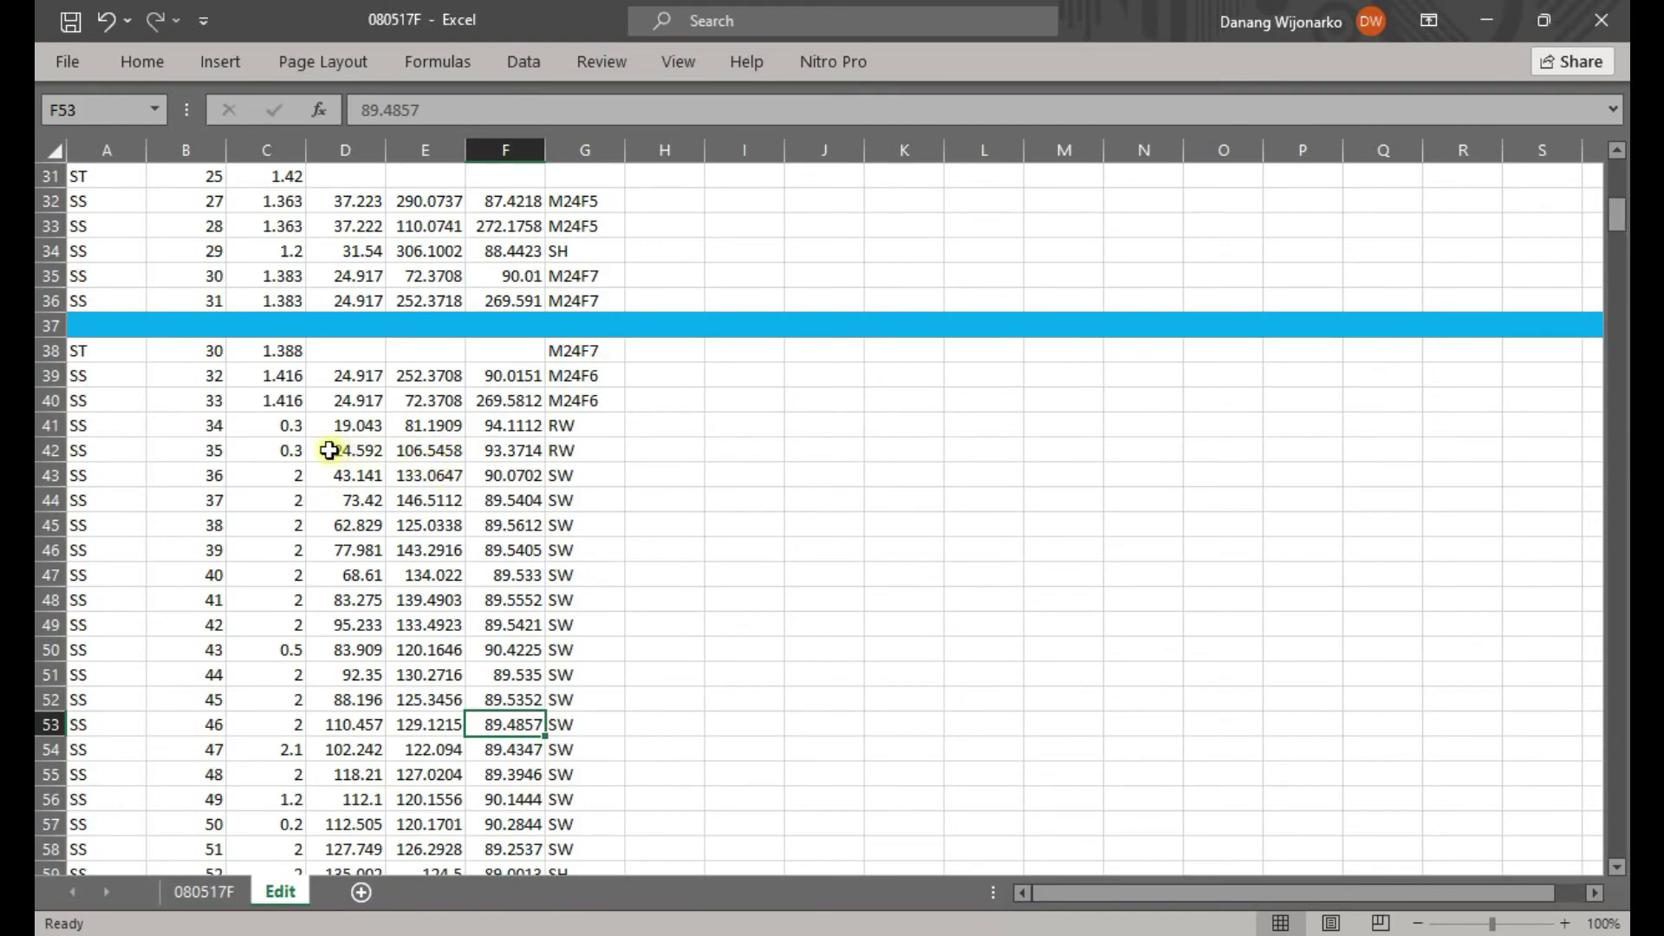
{"action": "left_click", "coordinate": [297, 495]}
{"action": "left_click", "coordinate": [404, 455]}
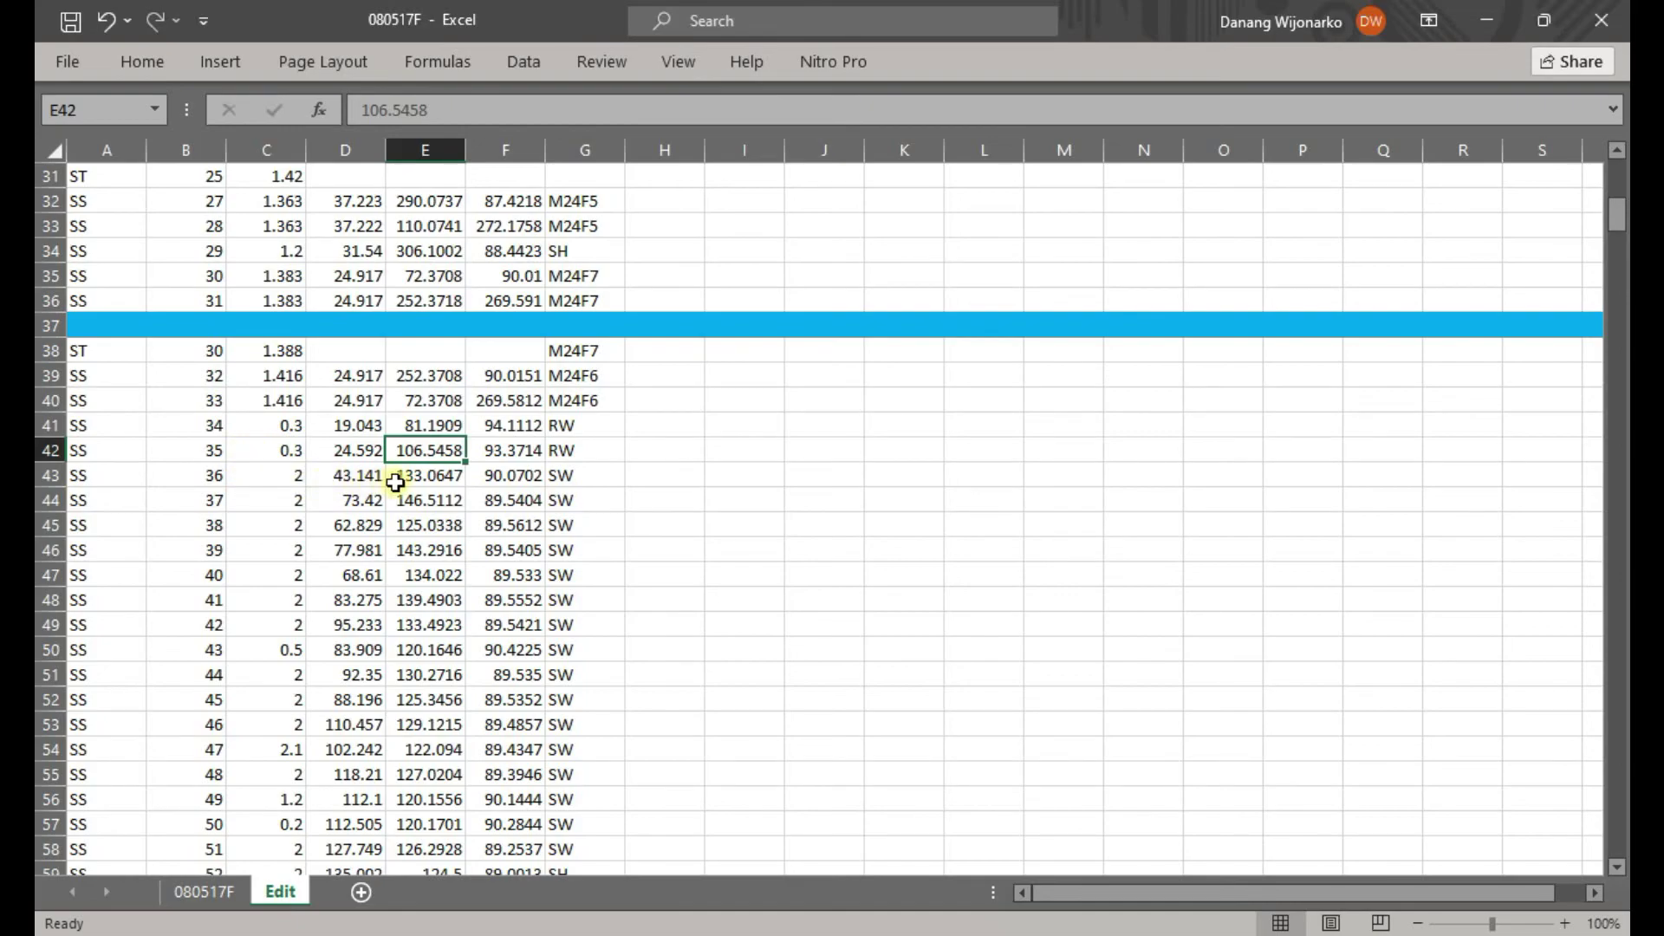
{"action": "scroll", "coordinate": [330, 431], "scroll_direction": "up", "scroll_amount": 1}
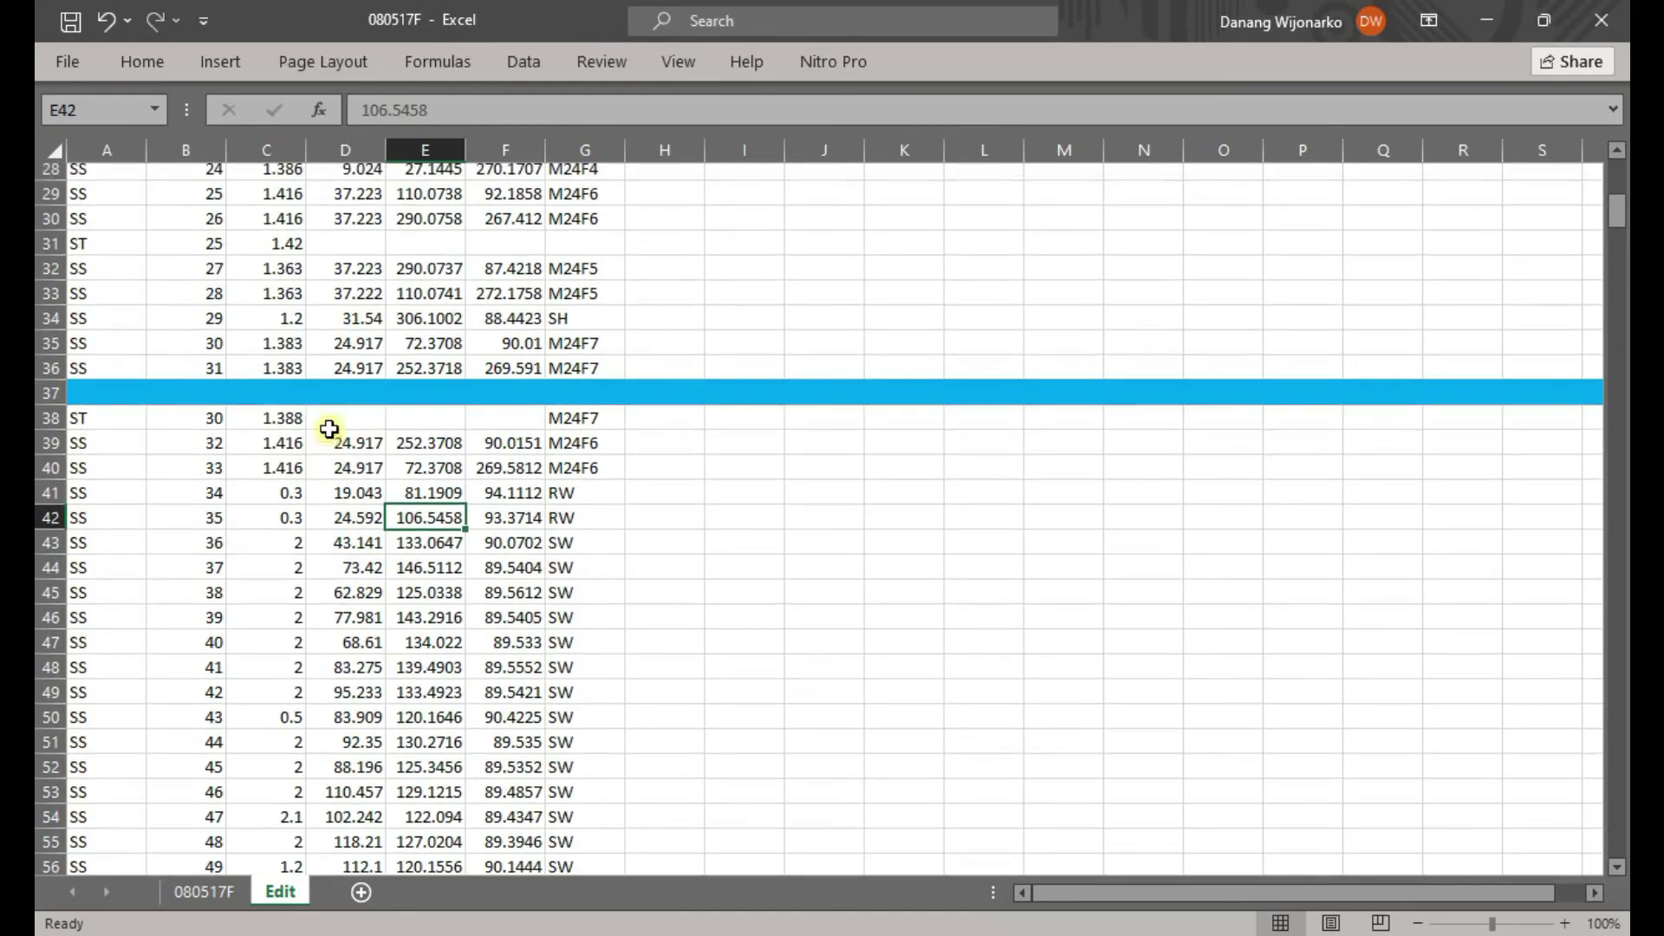
{"action": "scroll", "coordinate": [340, 431], "scroll_direction": "up", "scroll_amount": 1}
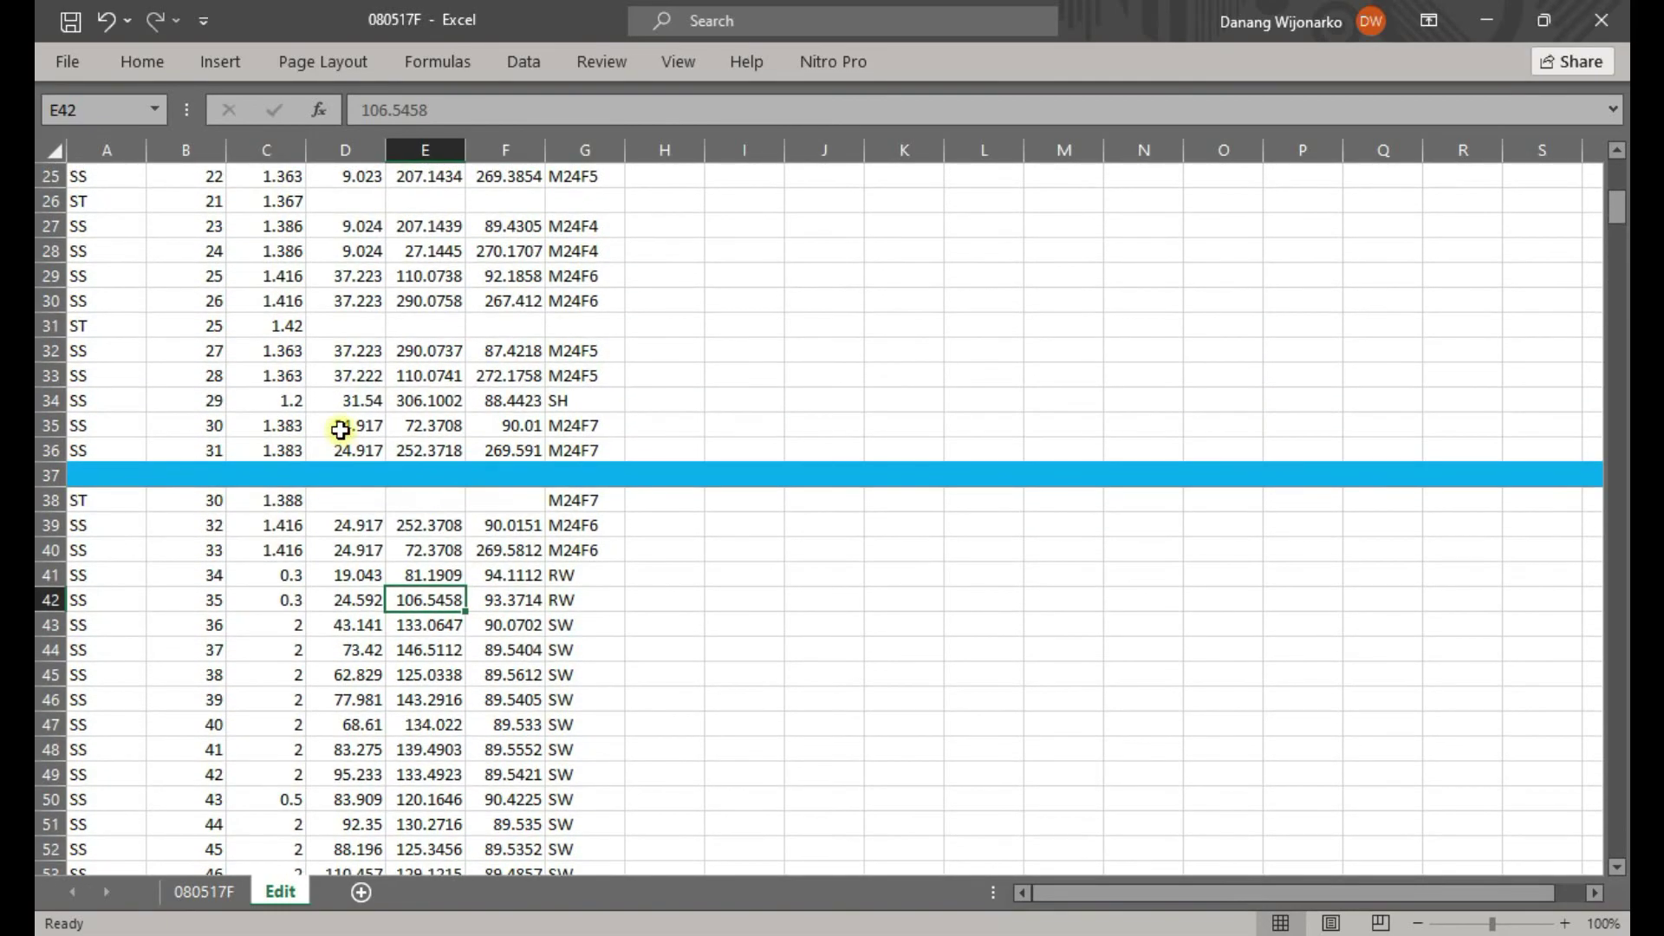